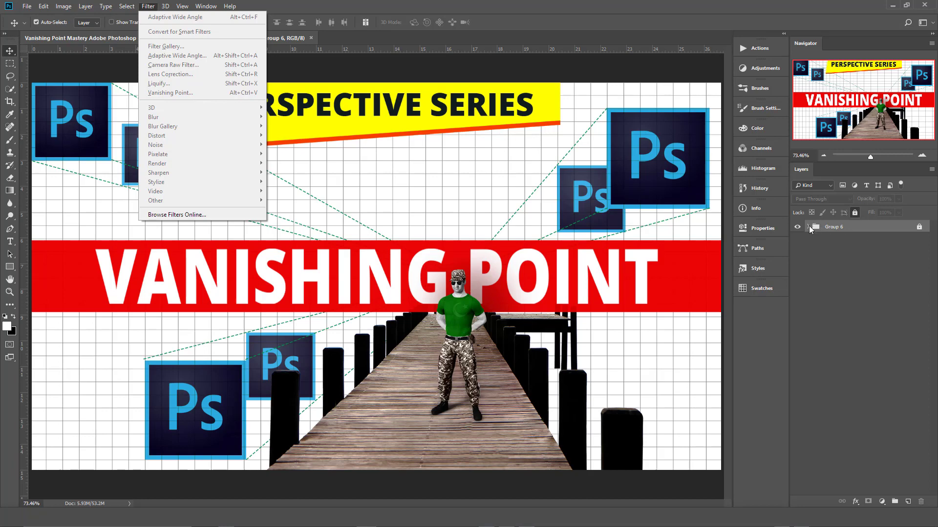
Step: Switch to File Explorer and open beach-daylight-dock-279788 from the Perspective-FreelancePakistan-Models folder as a separate document in Photoshop
click(545, 215)
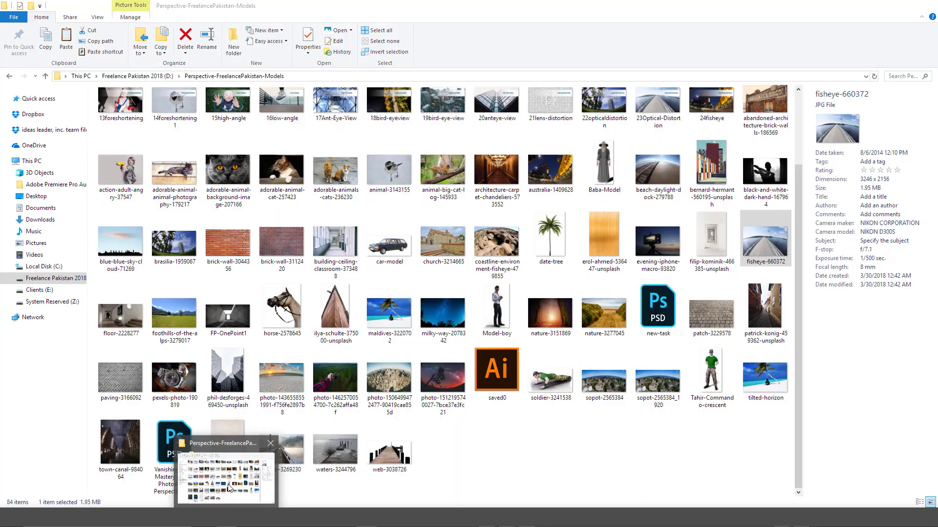
click(228, 488)
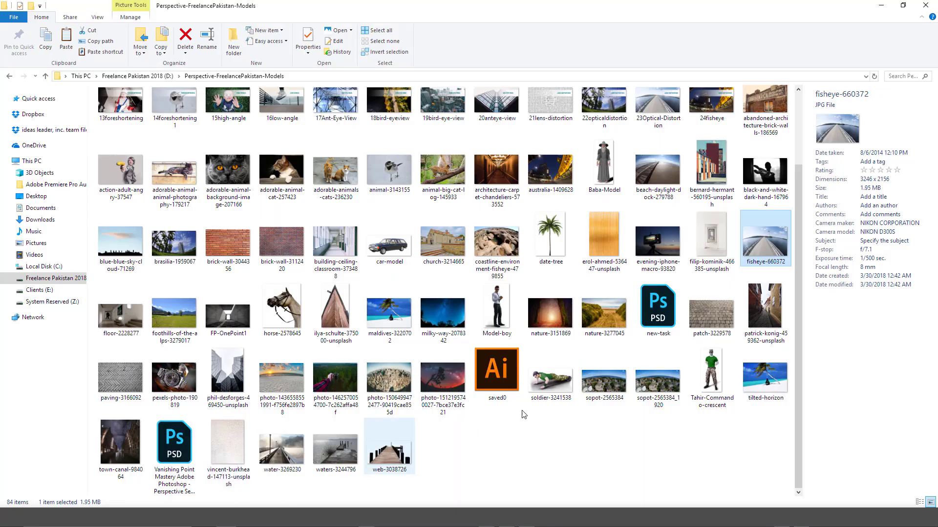
drag(661, 168, 418, 34)
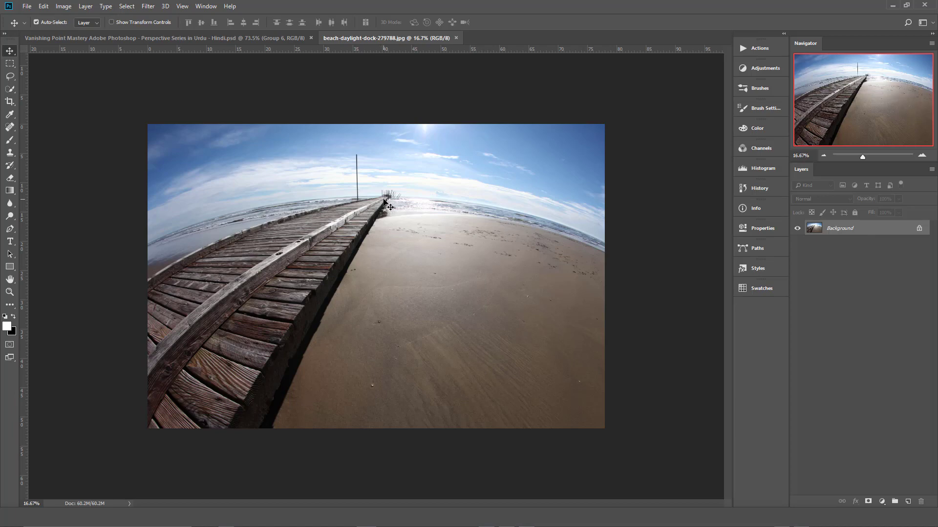
Step: Unlock the Background layer of the dock photo and convert it to a smart object
click(921, 230)
right_click(883, 233)
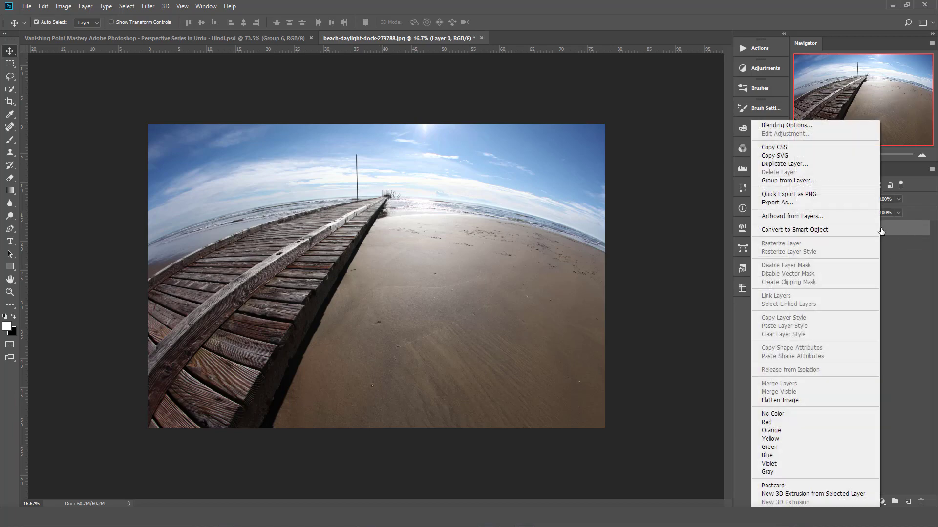
click(788, 231)
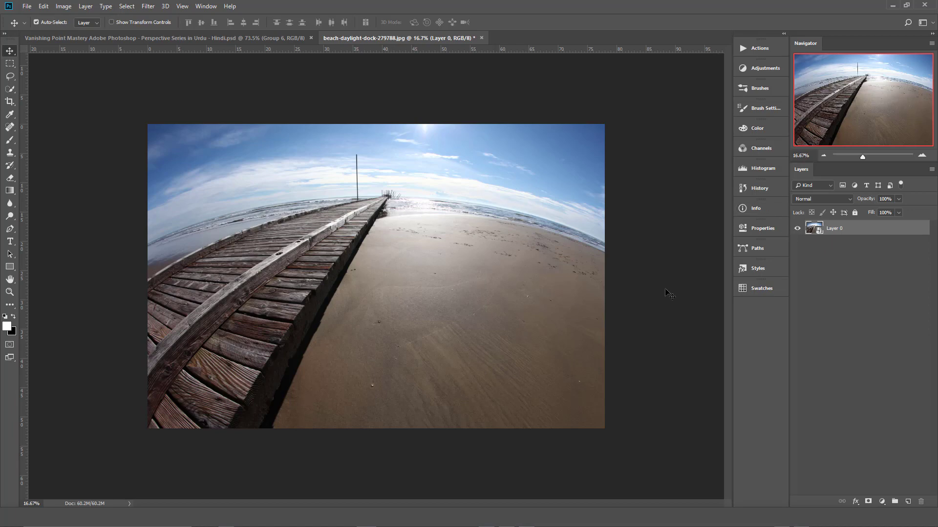
Step: Start the Adaptive Wide Angle filter and draw a constraint along the whole horizon, adjusting its middle point to straighten the sea line
click(147, 6)
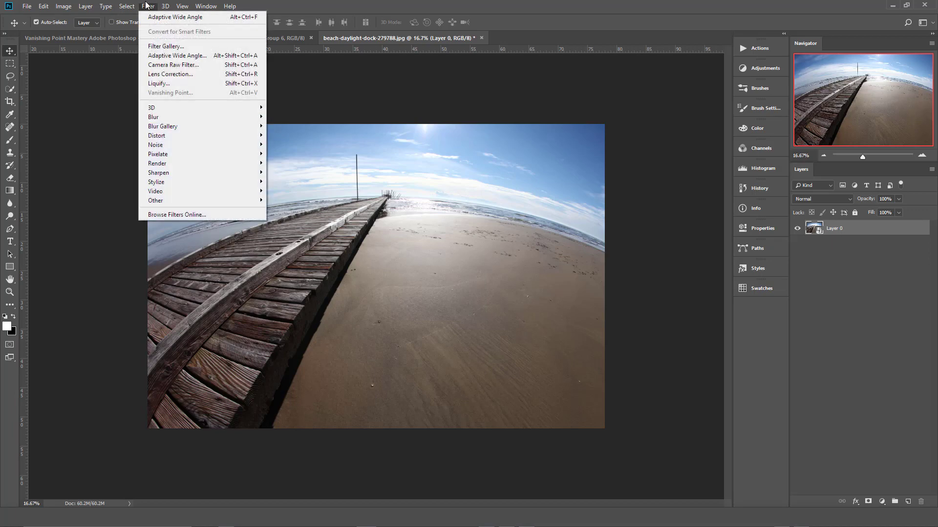
click(175, 56)
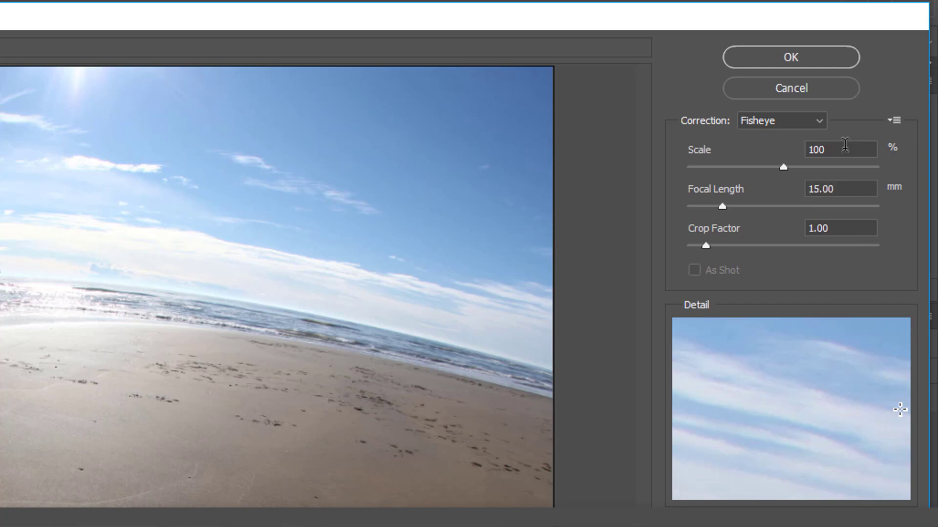
click(856, 189)
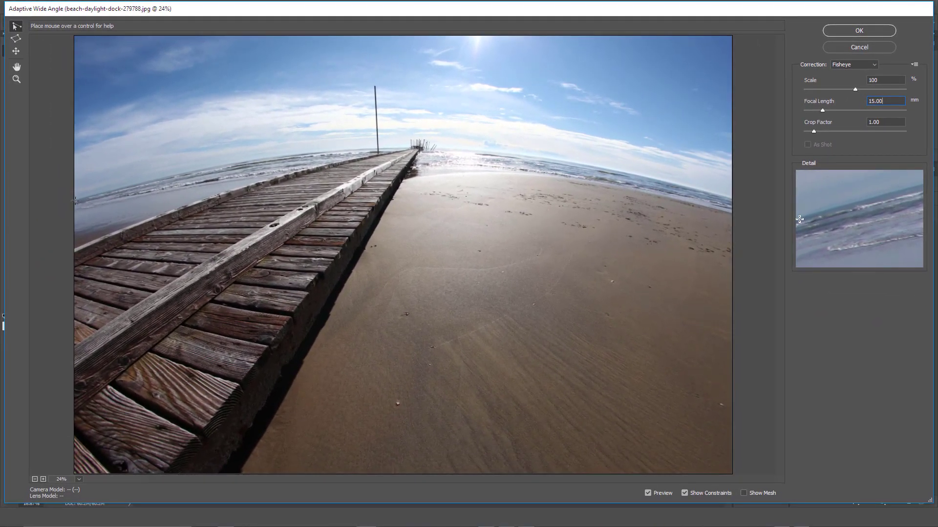
click(76, 200)
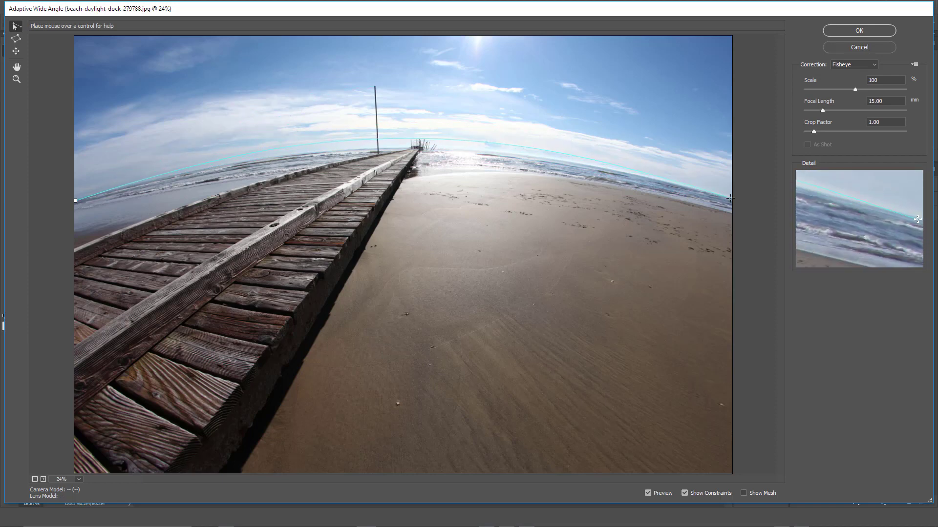
click(730, 197)
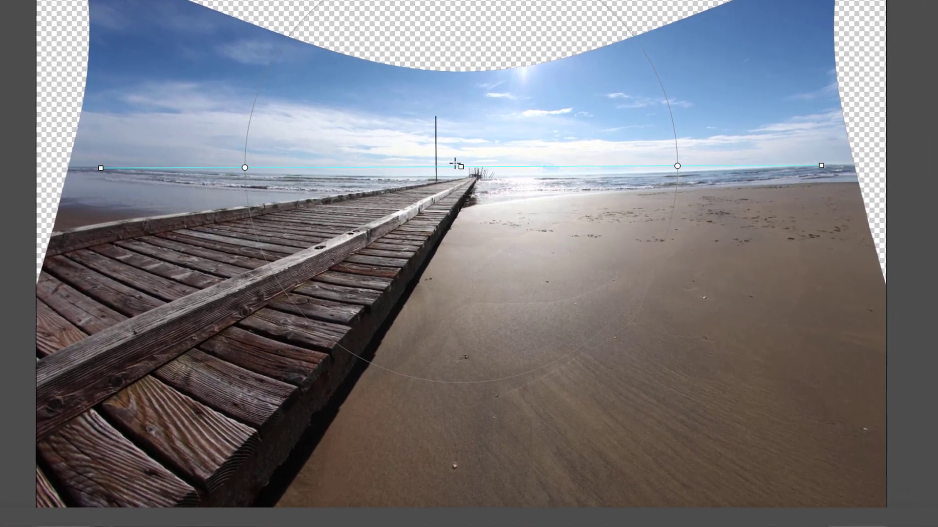
drag(474, 165, 477, 177)
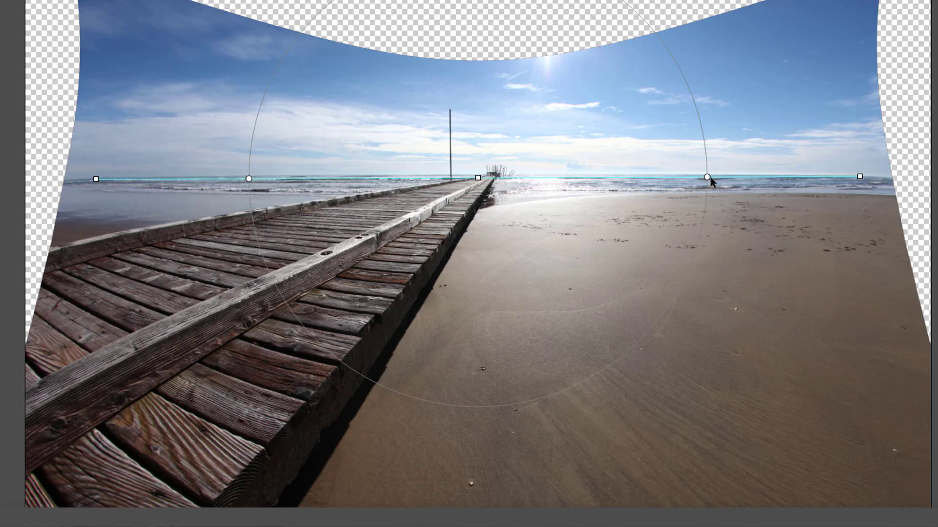
Step: Try rotating the horizon constraint counter-clockwise with its angle handle and turn it back to level
drag(706, 177, 696, 105)
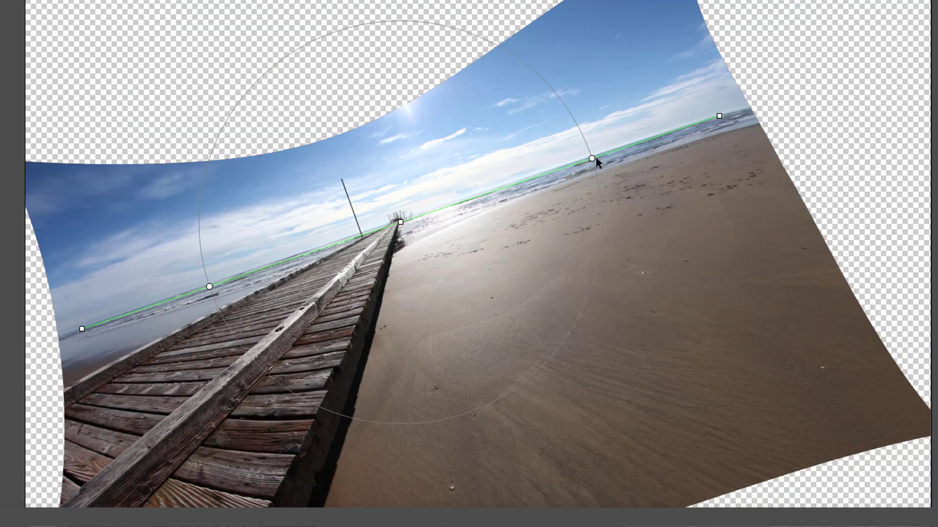
drag(595, 159, 602, 209)
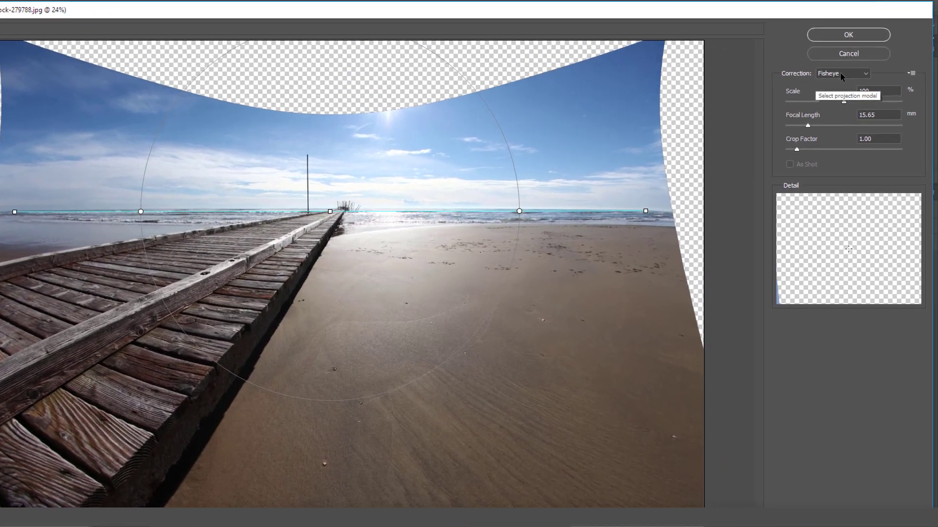
click(840, 73)
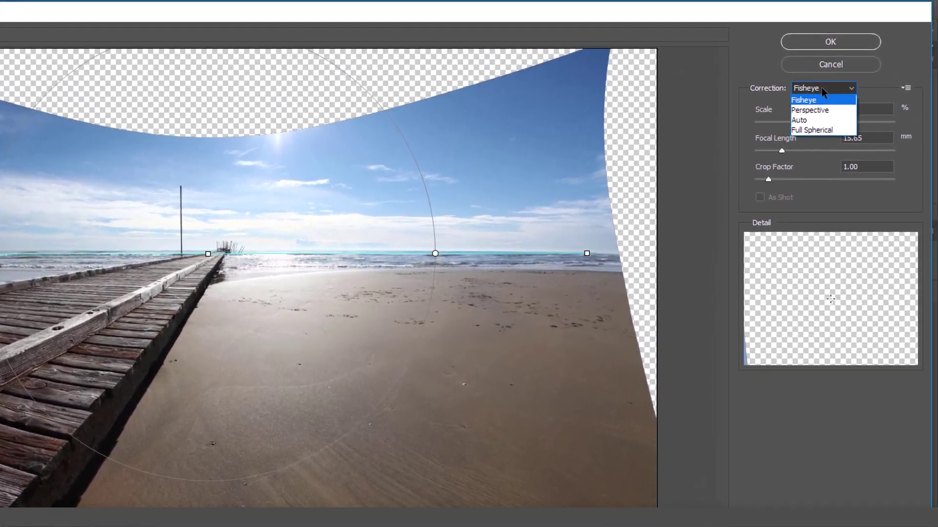
click(840, 73)
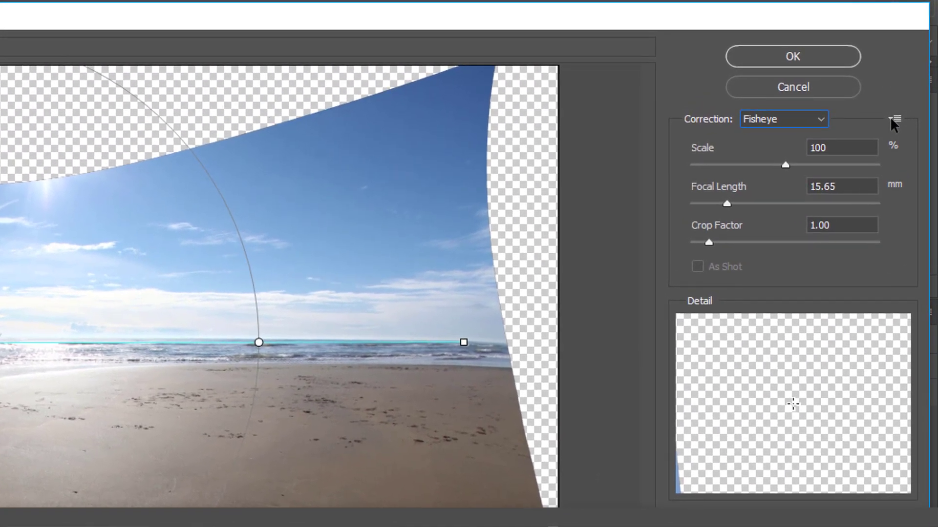
Step: Change the Horizontal constraint color to orange in the filter's preferences and close them
click(891, 119)
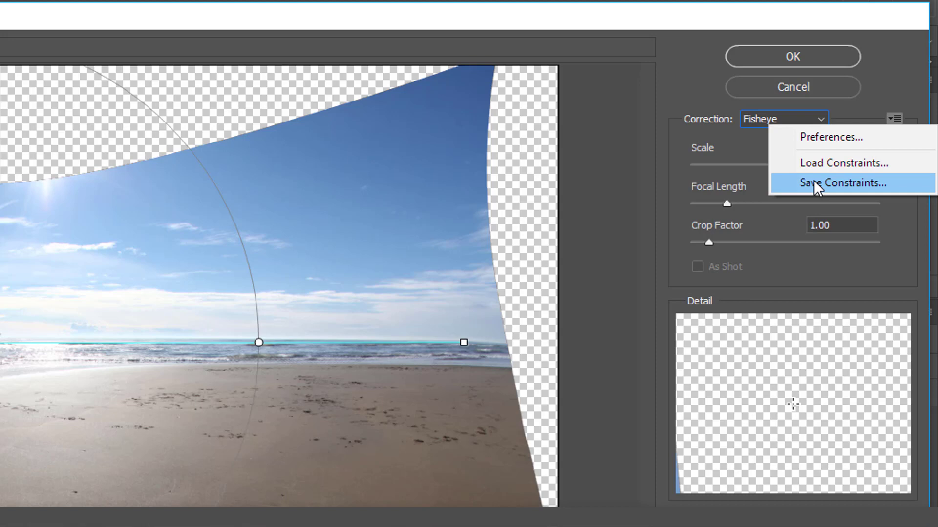
click(849, 138)
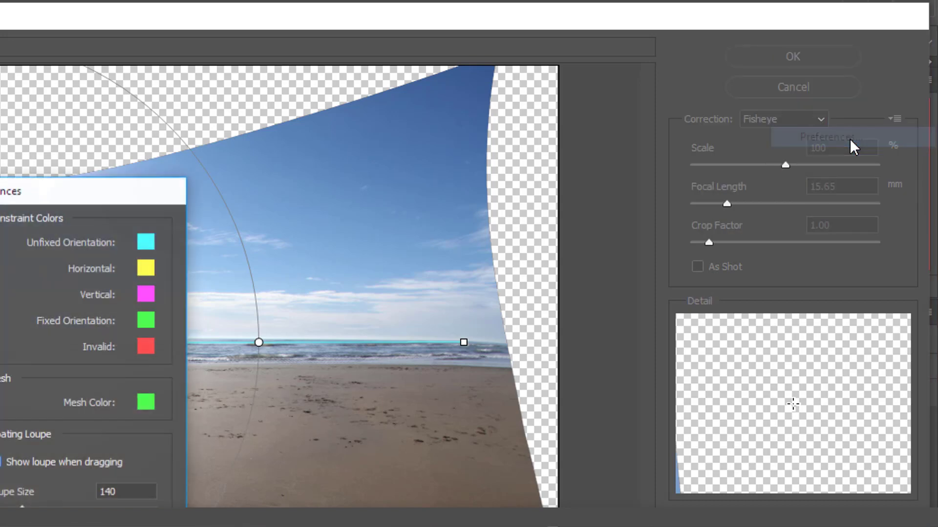
drag(94, 195, 408, 166)
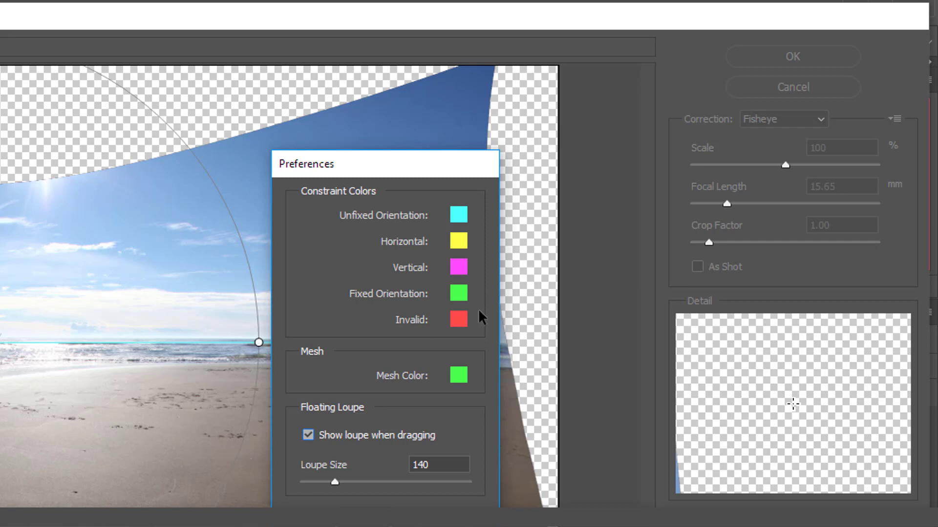
click(457, 241)
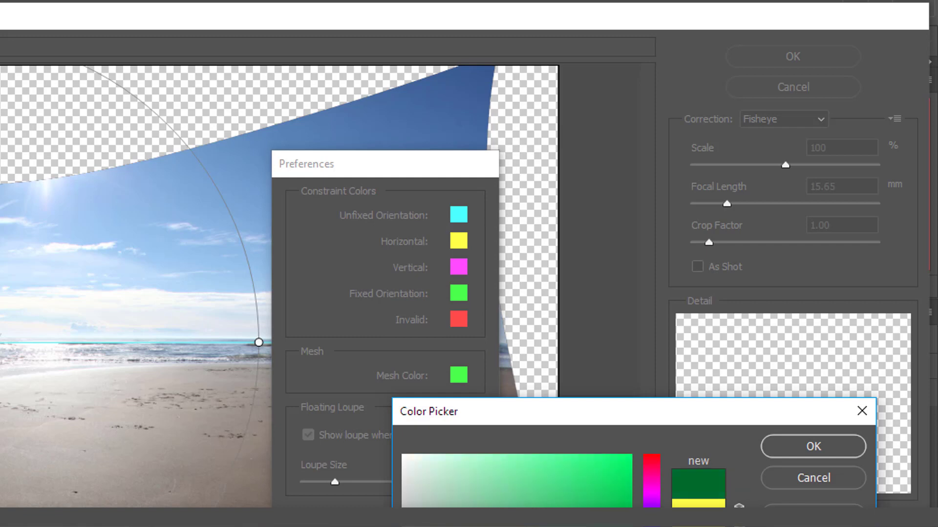
drag(617, 507, 629, 457)
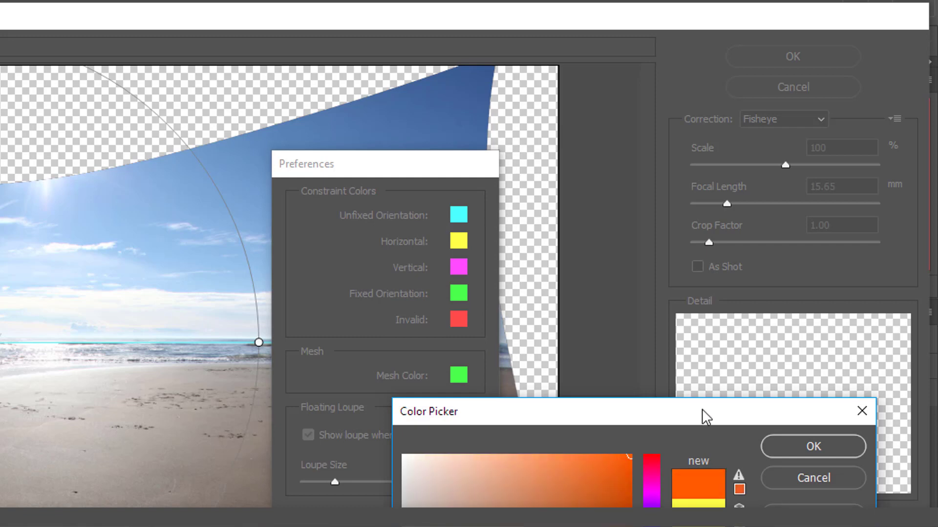
click(796, 449)
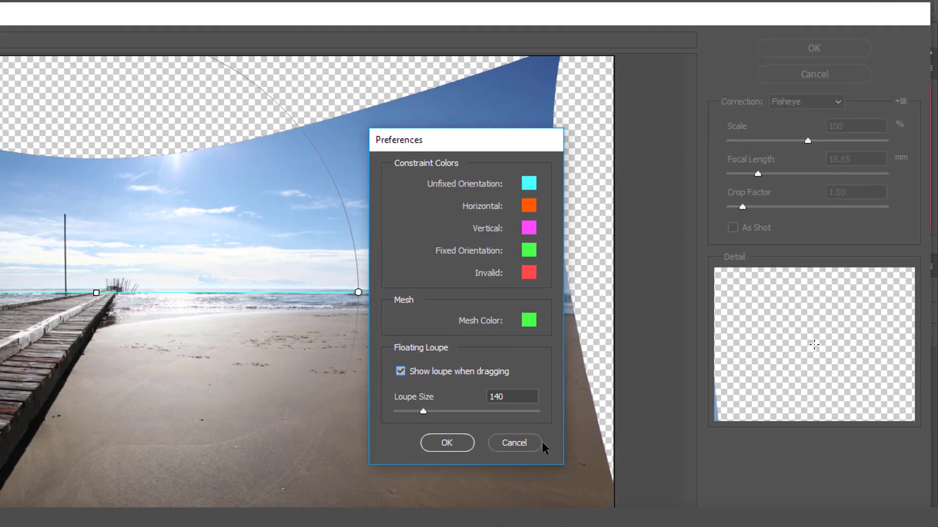
click(488, 490)
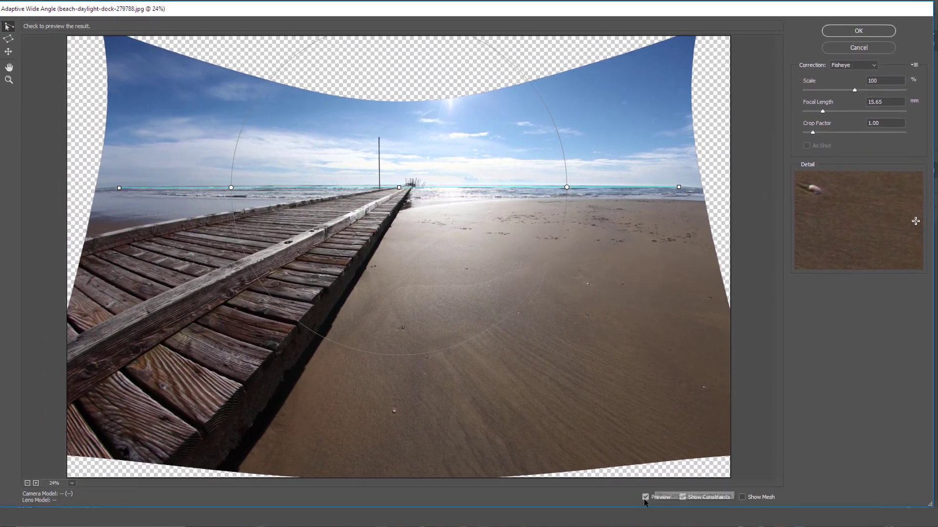
Step: Toggle the preview, constraint lines and mesh overlay off and on to compare the corrected photo with the original
click(648, 493)
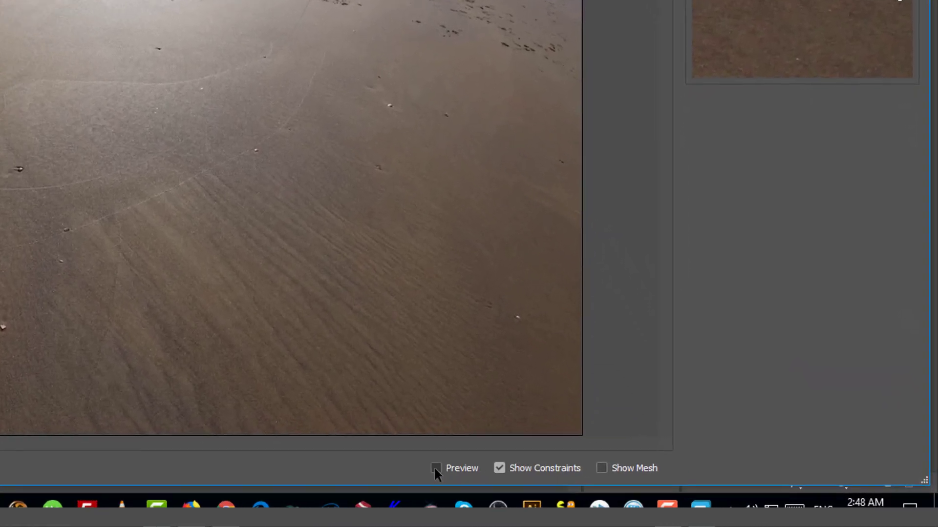
click(436, 468)
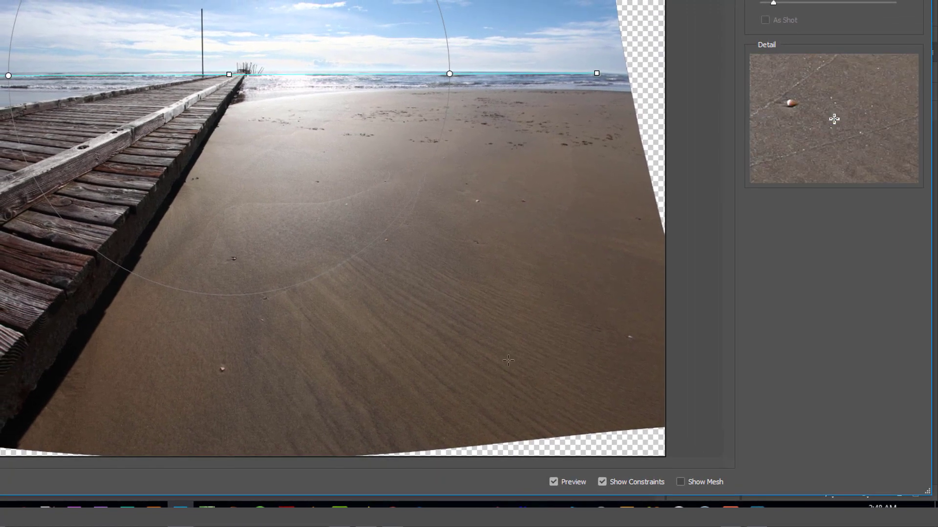
click(602, 482)
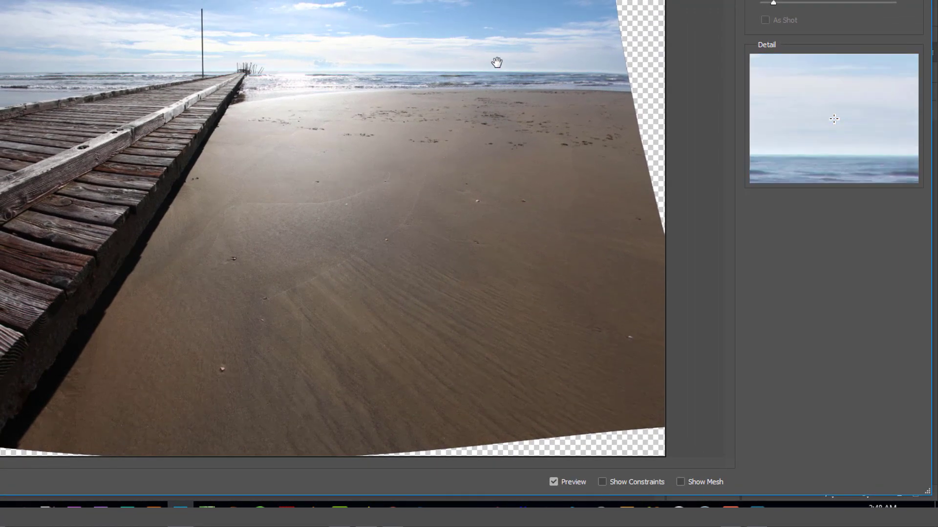
click(602, 483)
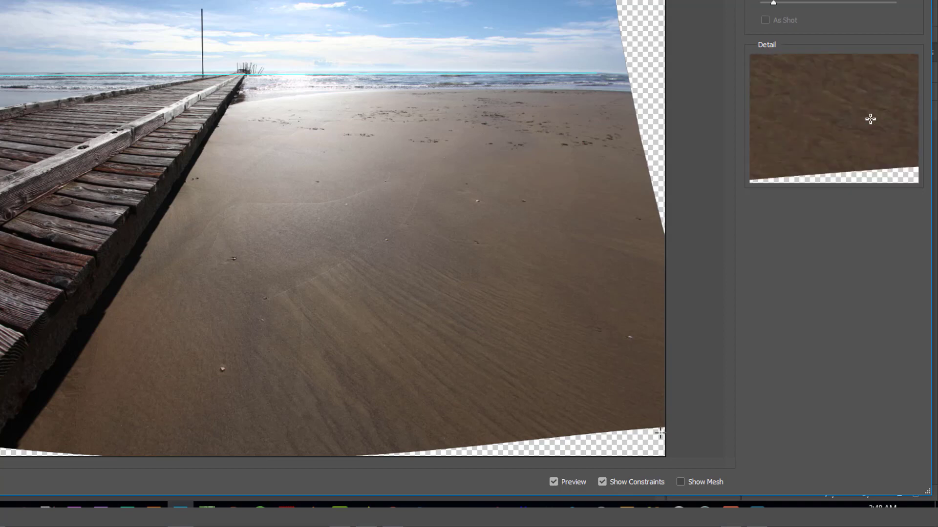
click(681, 482)
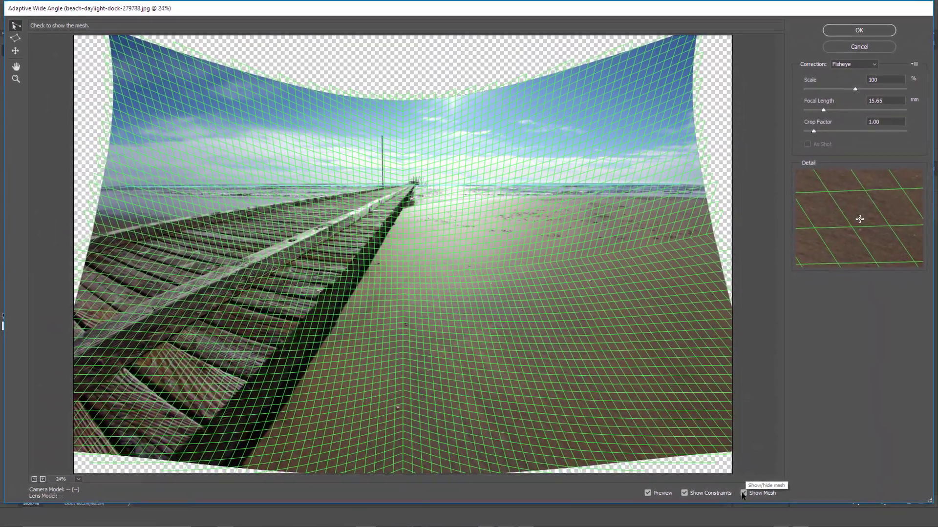
click(737, 493)
Step: Try deleting the horizon constraint from the photo and undo the deletion
click(125, 187)
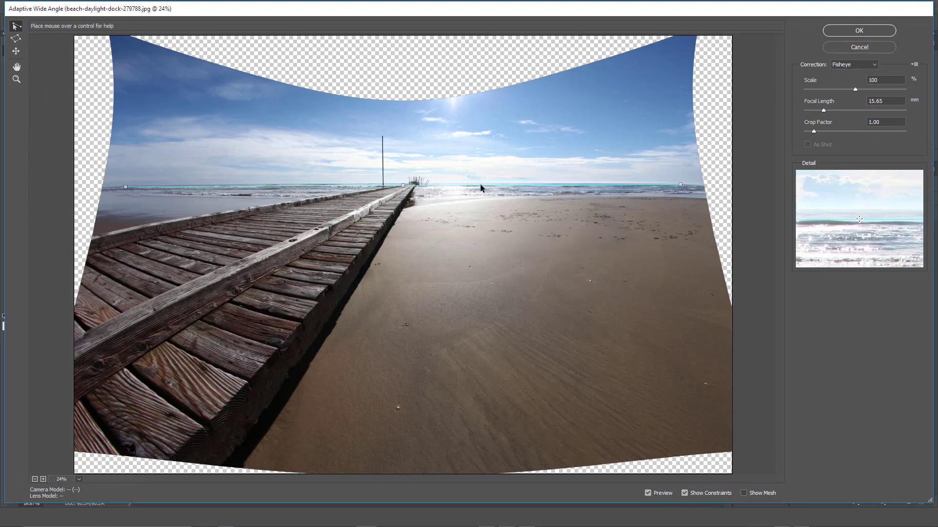
click(680, 186)
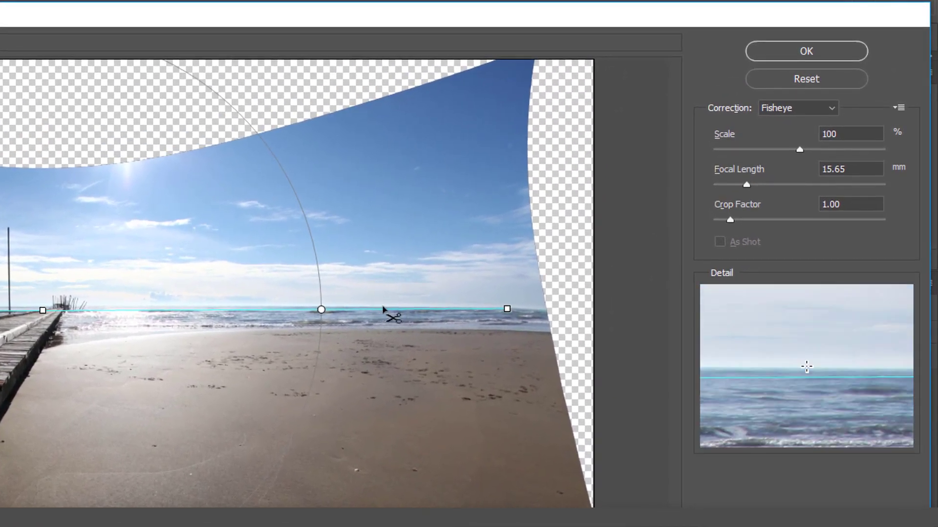
alt+click(384, 311)
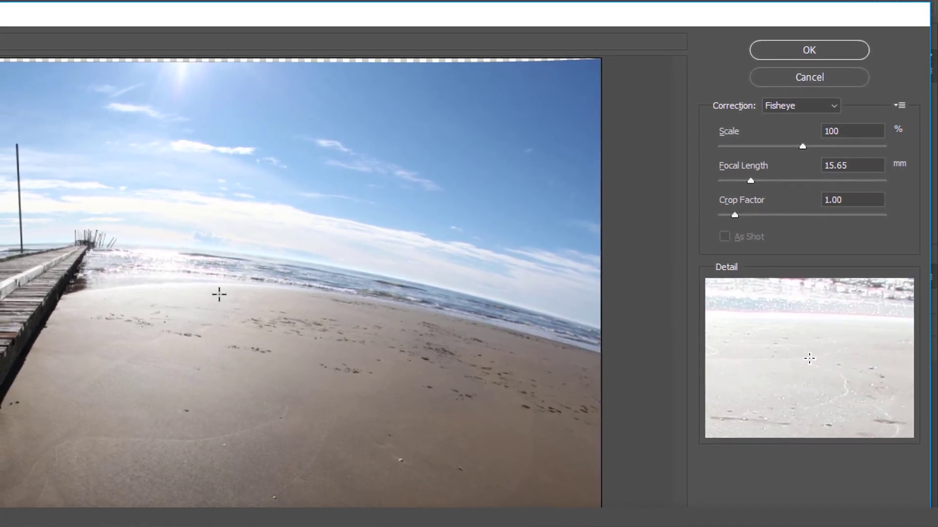
click(236, 286)
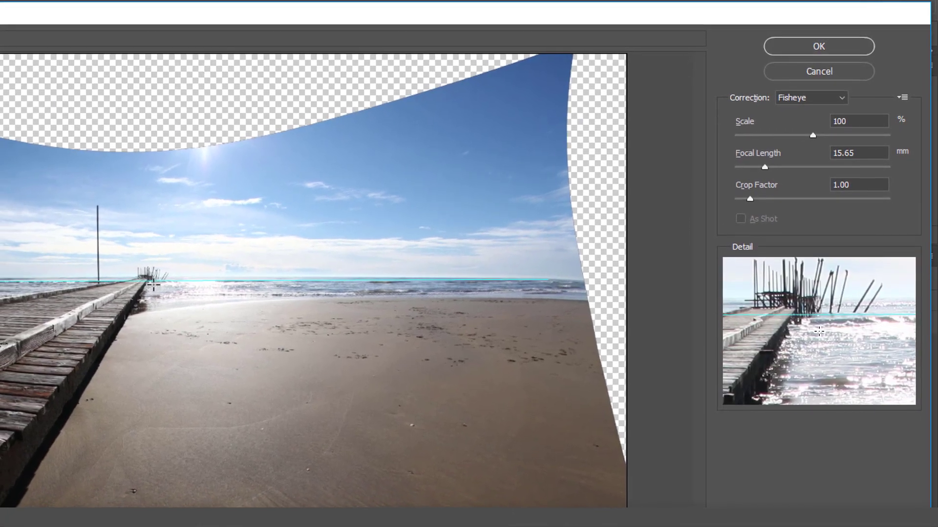
key(ctrl+z)
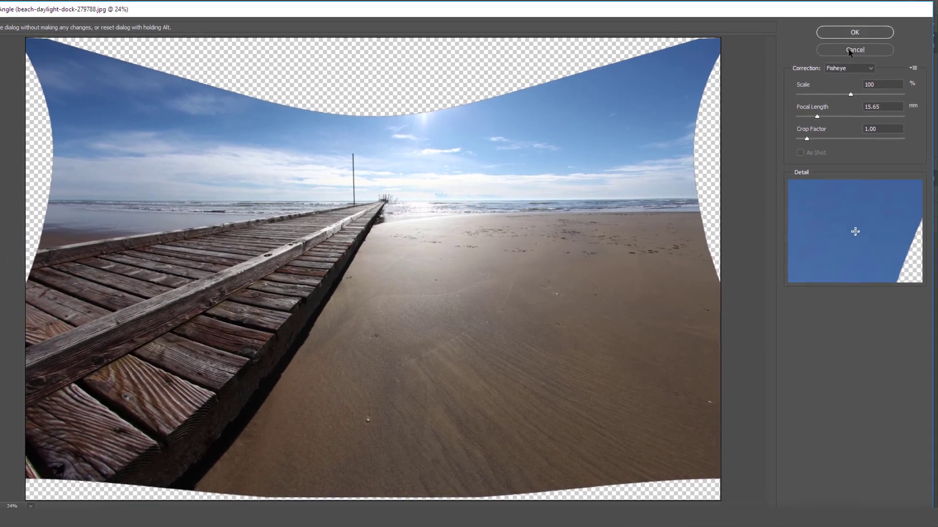
Step: Apply the Adaptive Wide Angle correction and close beach-daylight-dock-279788.jpg without saving the changes
click(851, 33)
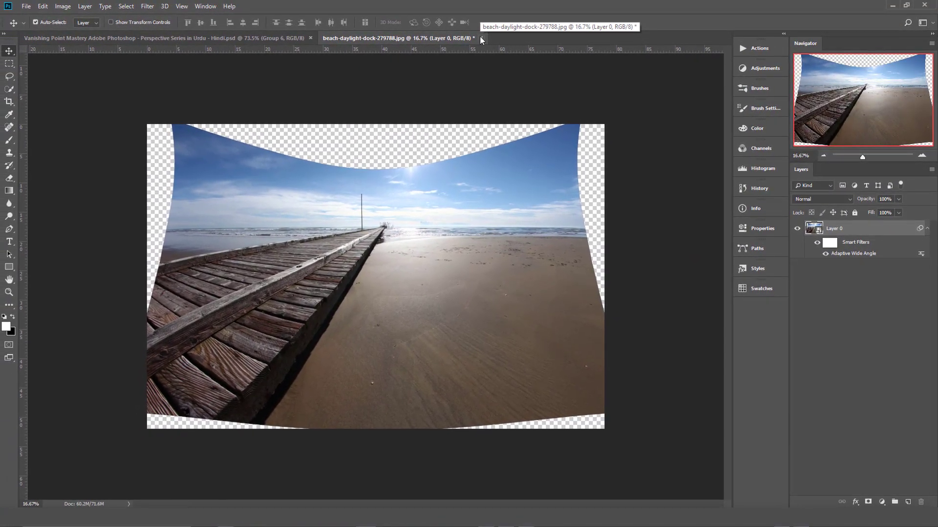
click(481, 39)
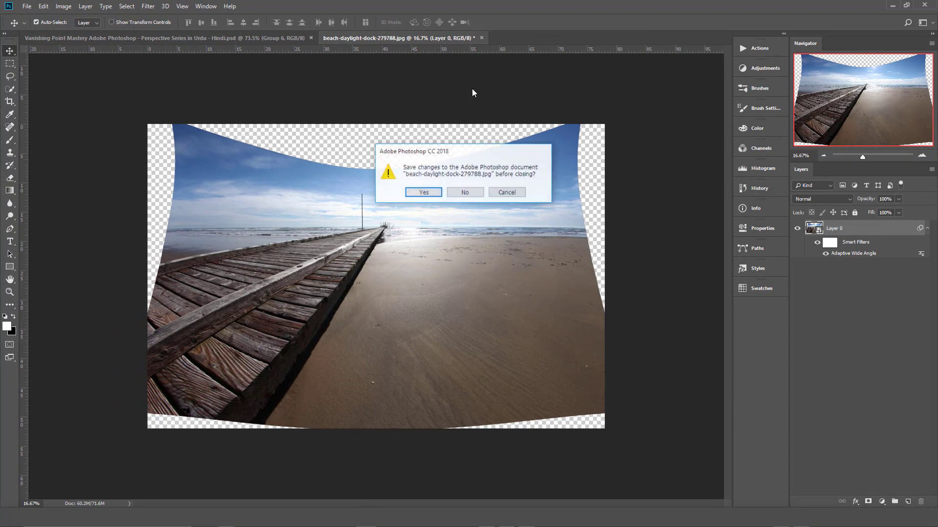
click(465, 193)
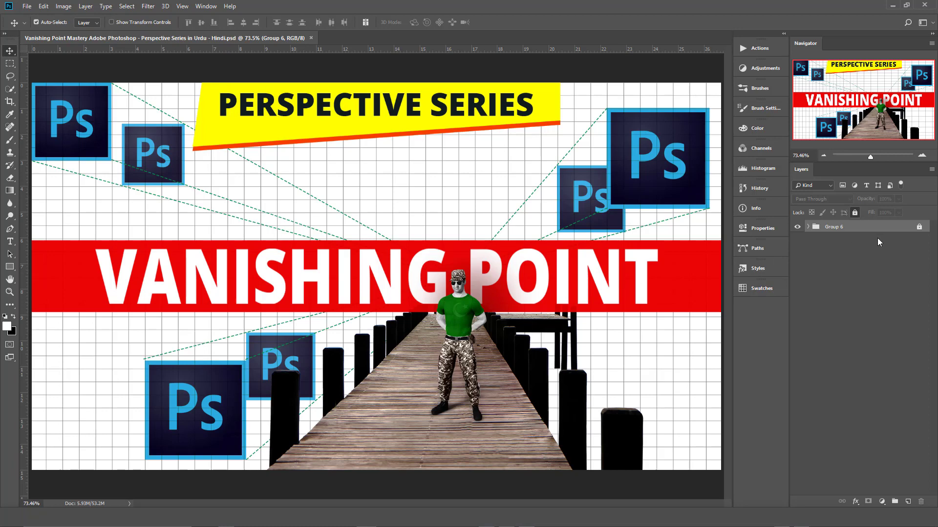
Step: Unlock and expand Group 6, hide every layer in it except Color Fill 2, and select that fill layer
click(919, 228)
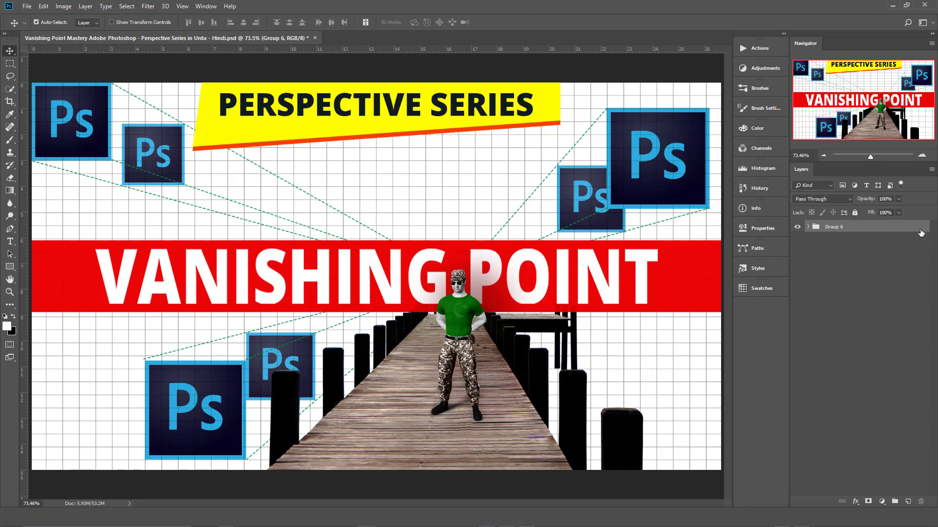
click(809, 227)
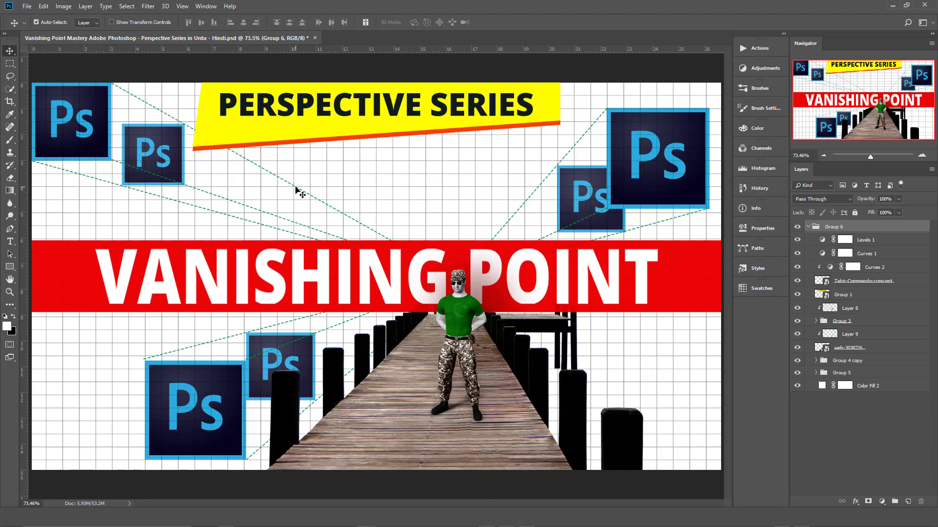
alt+click(797, 386)
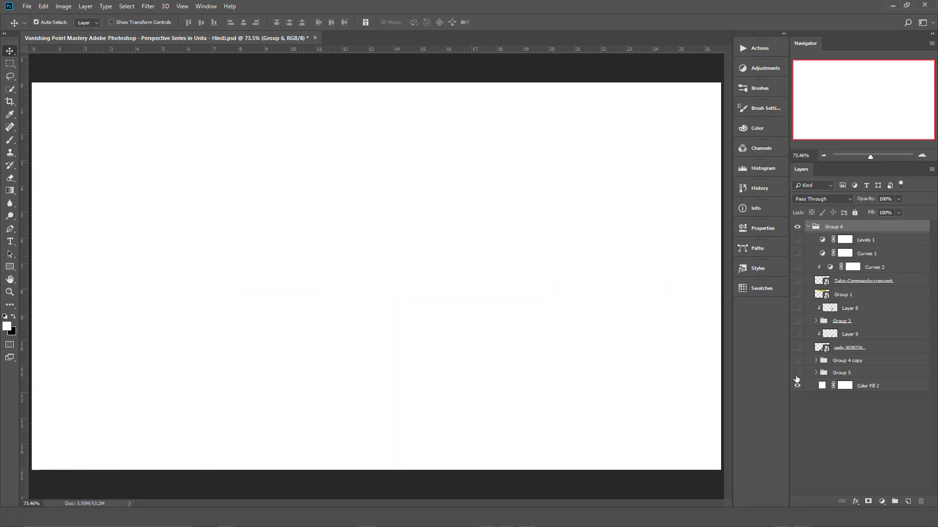
click(893, 392)
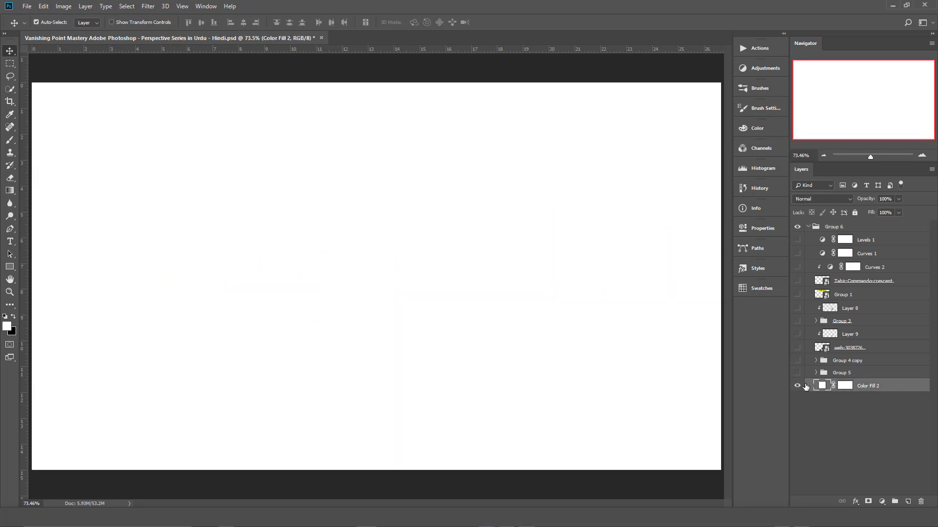
click(882, 502)
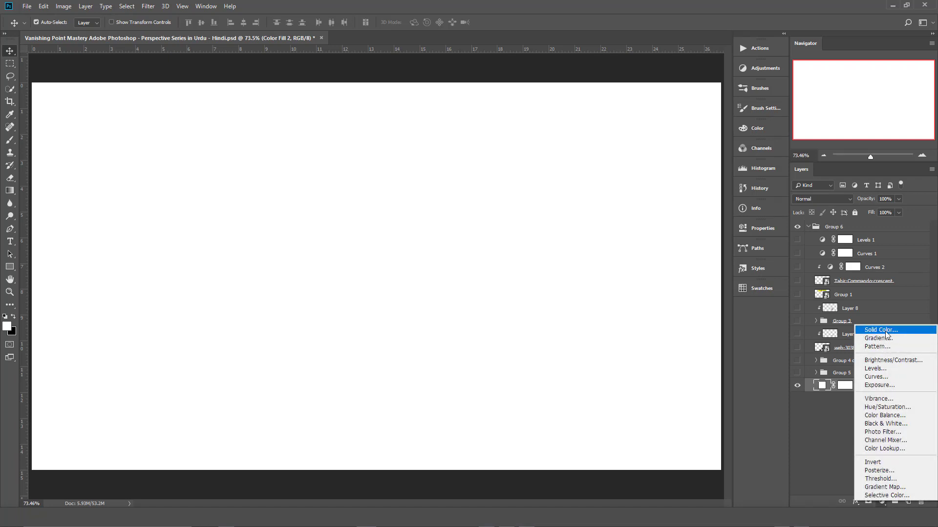
click(843, 423)
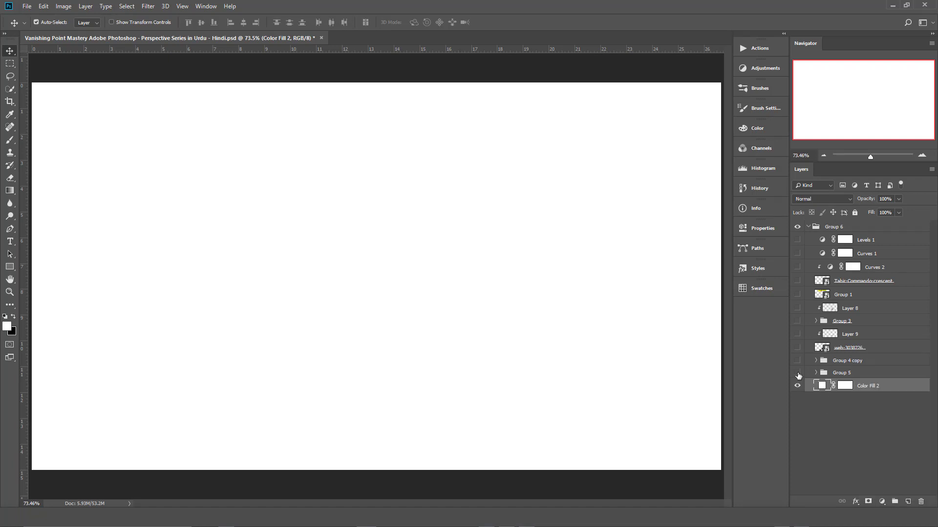
Step: Show Group 5 with the grid and Photoshop logos, and expand it briefly to inspect its layers
click(798, 375)
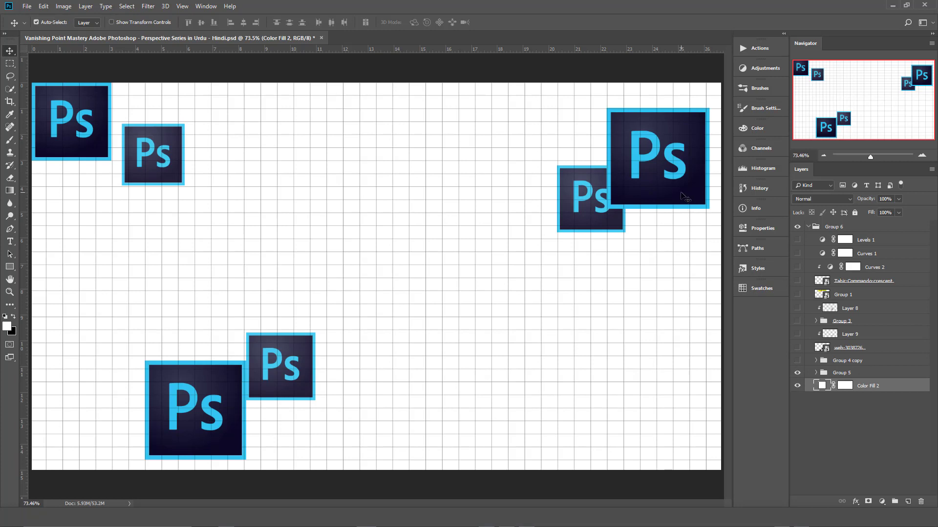
click(815, 372)
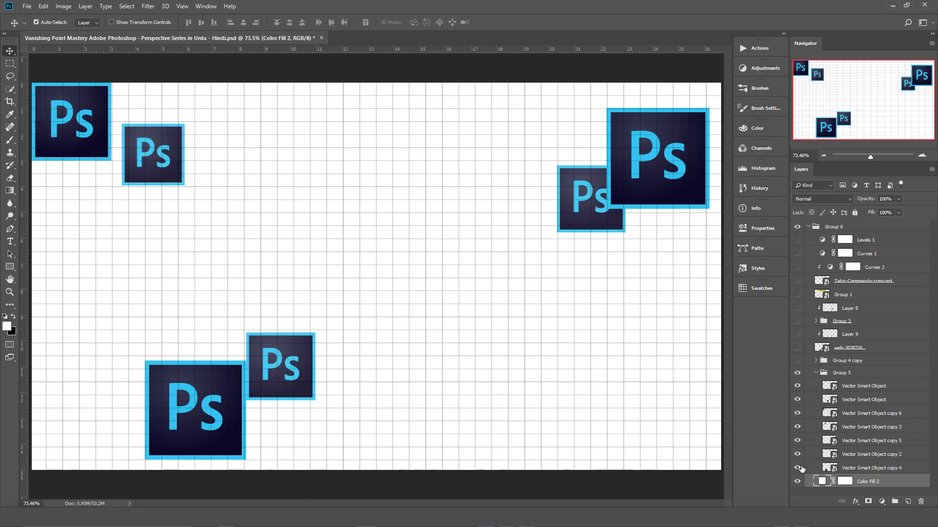
click(821, 374)
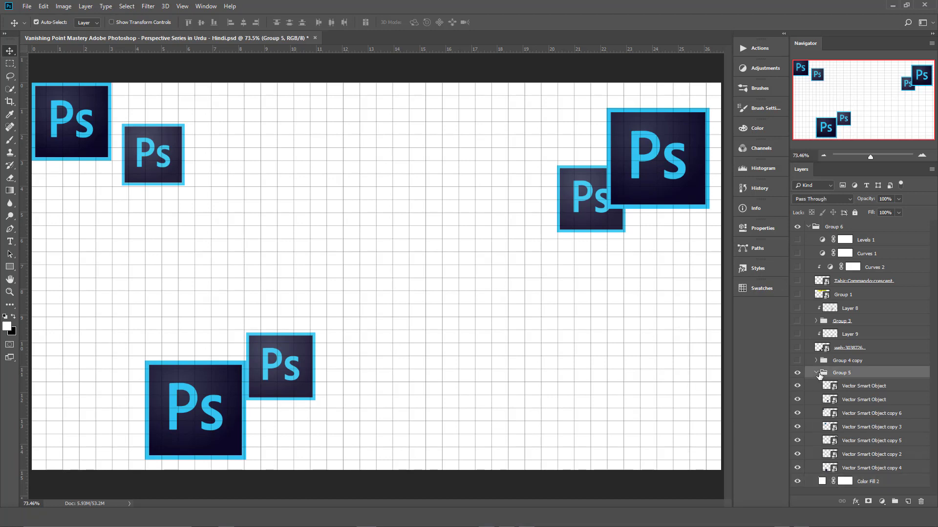
click(816, 373)
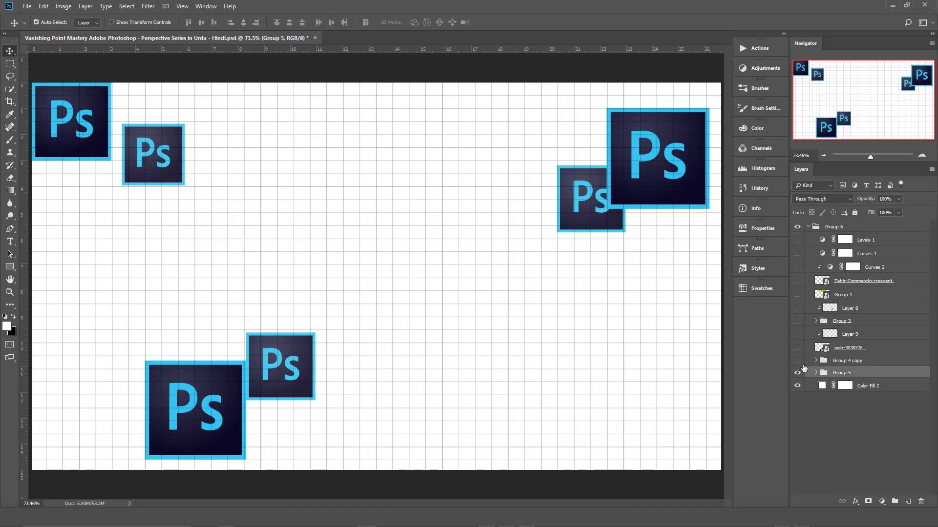
Step: Show the dashed perspective lines in Group 4 copy and the wooden dock layer, and select the dock
click(796, 361)
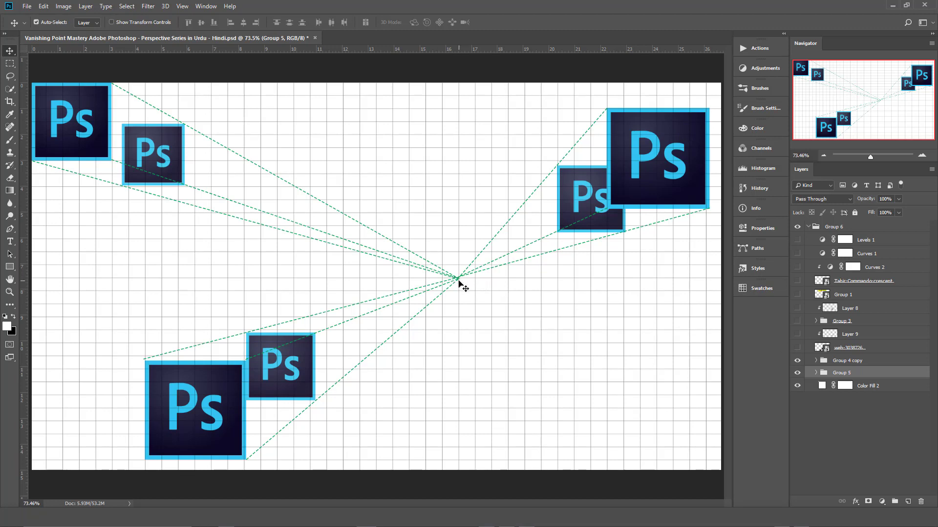
click(797, 348)
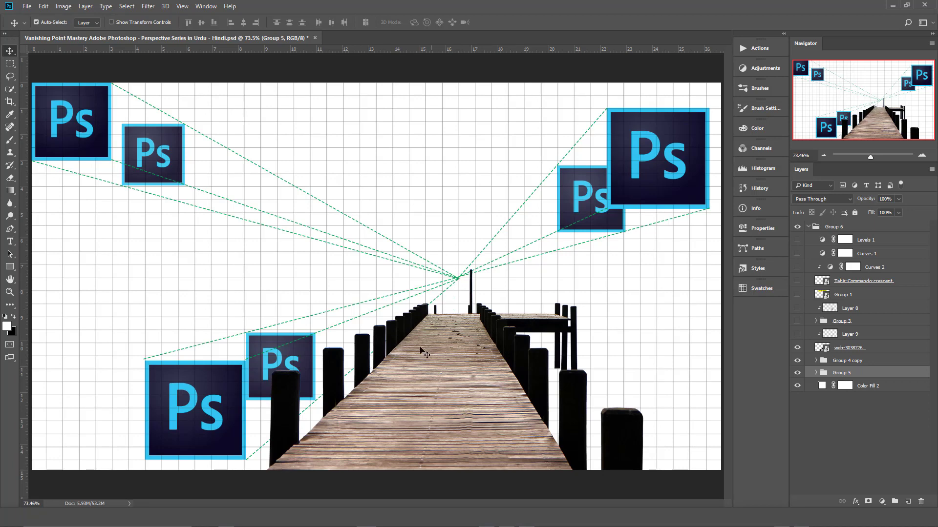
click(563, 414)
drag(564, 414, 487, 421)
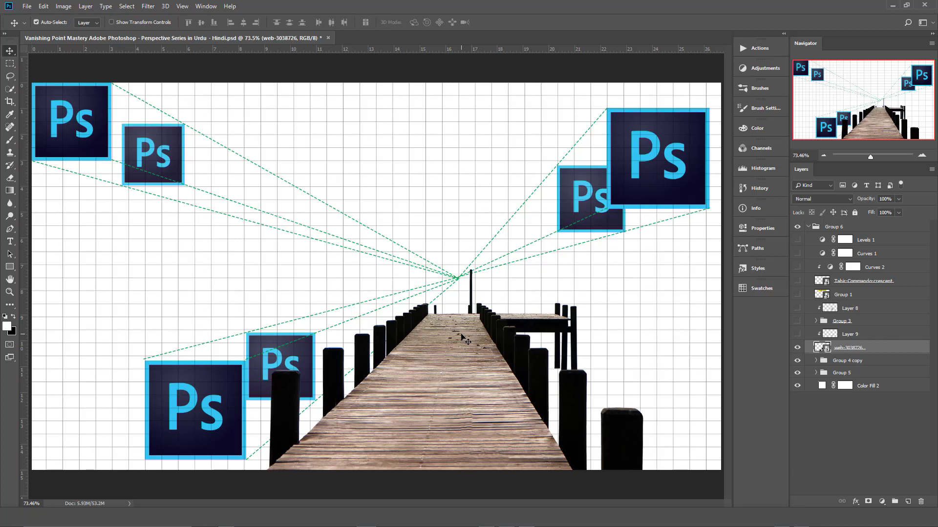
Step: Show Layer 9, Group 3, Layer 8, Group 1 and the commando figure layer one after another
click(798, 334)
click(798, 334)
click(797, 334)
click(796, 321)
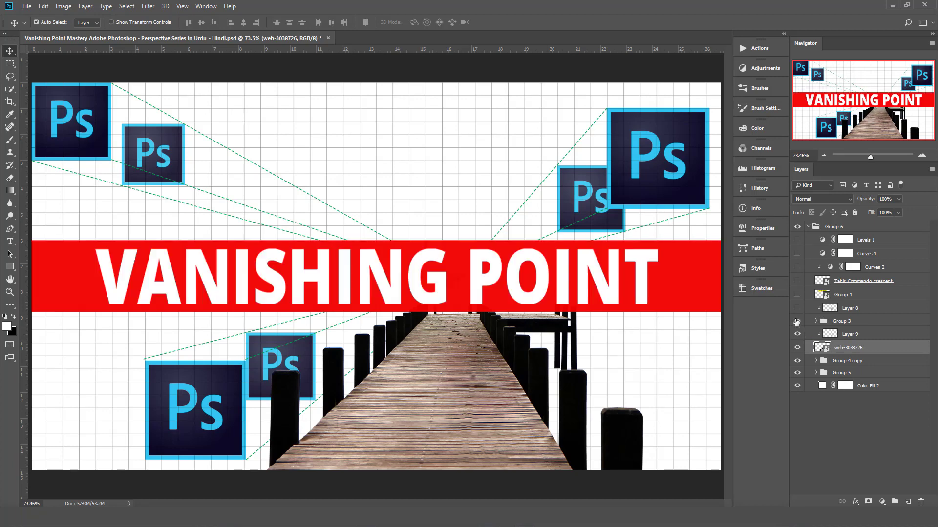
click(798, 308)
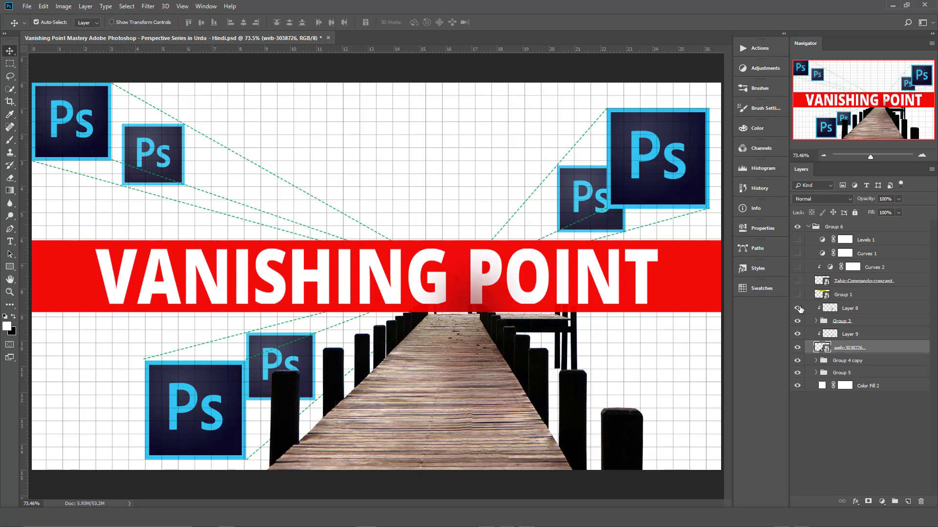
click(798, 295)
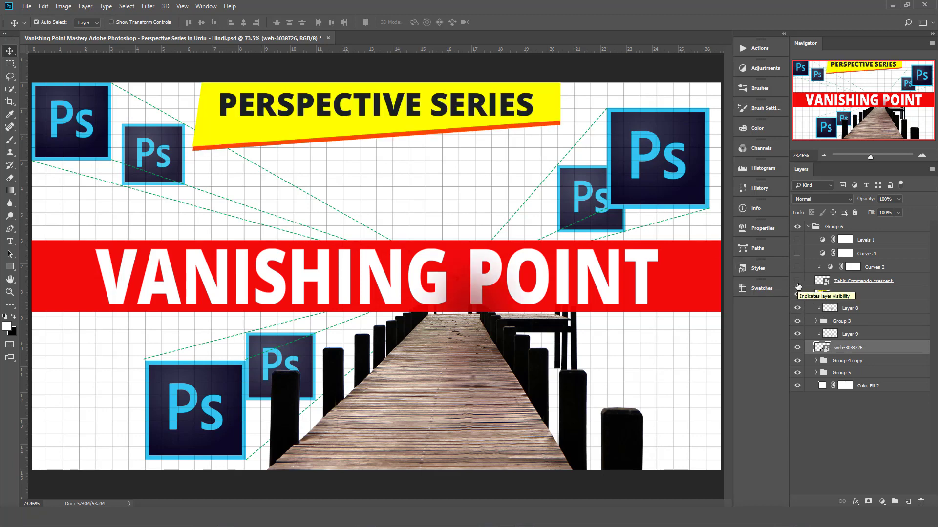
click(798, 282)
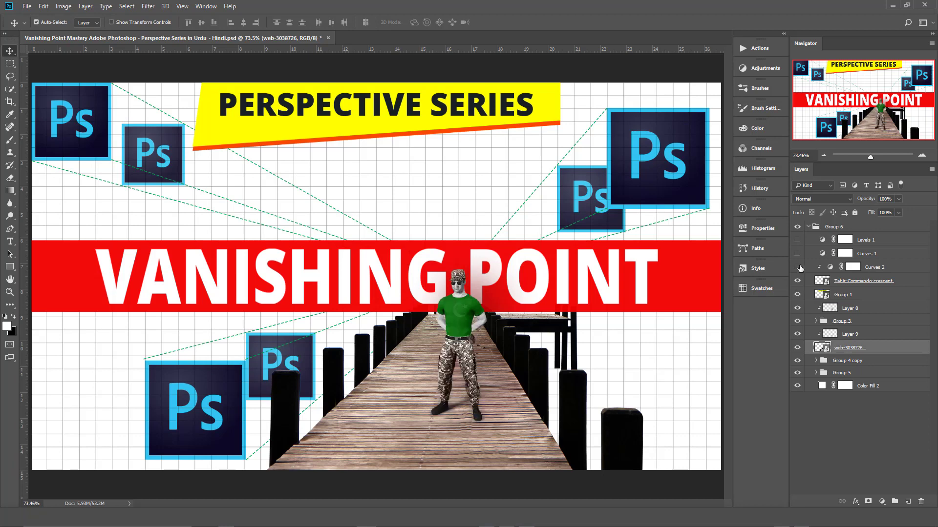
Step: Move the commando figure up and down along the dock, leaving his head over the red VANISHING POINT banner
drag(459, 318, 458, 318)
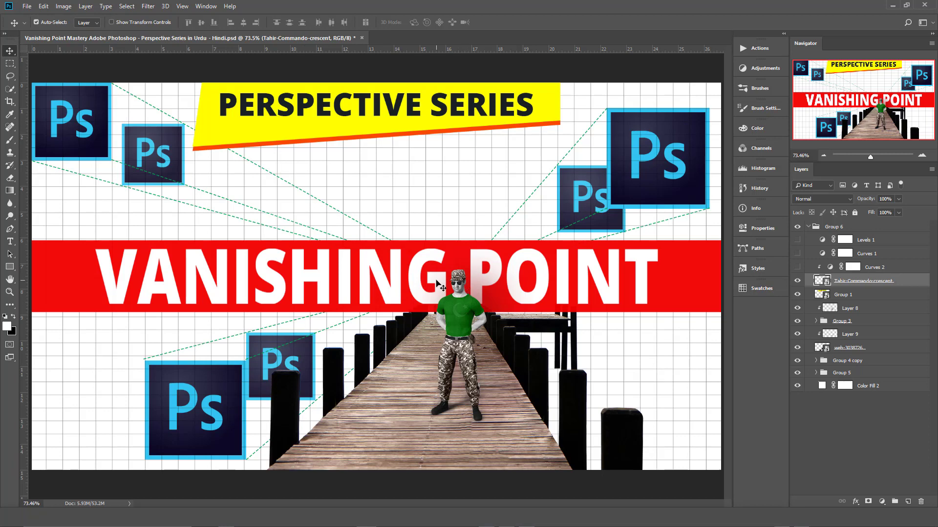
drag(458, 288, 457, 296)
drag(463, 344, 460, 260)
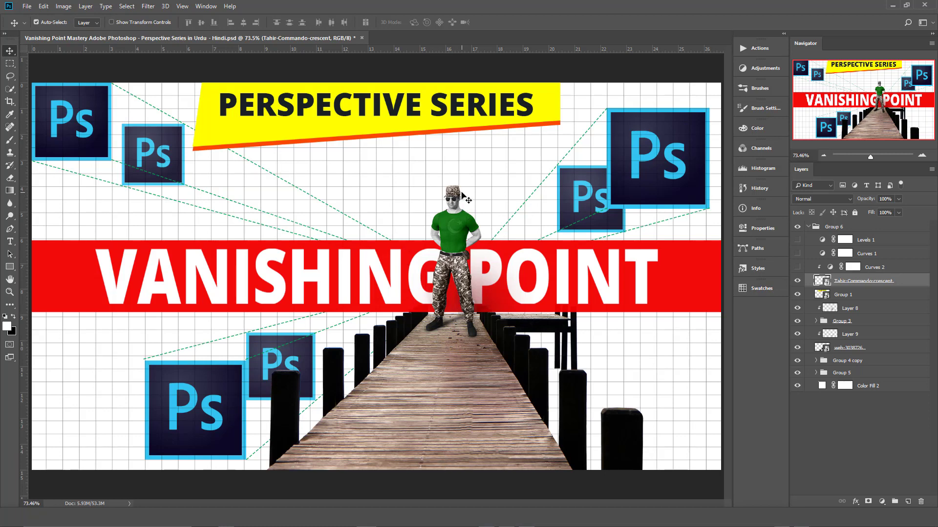
drag(458, 225, 456, 350)
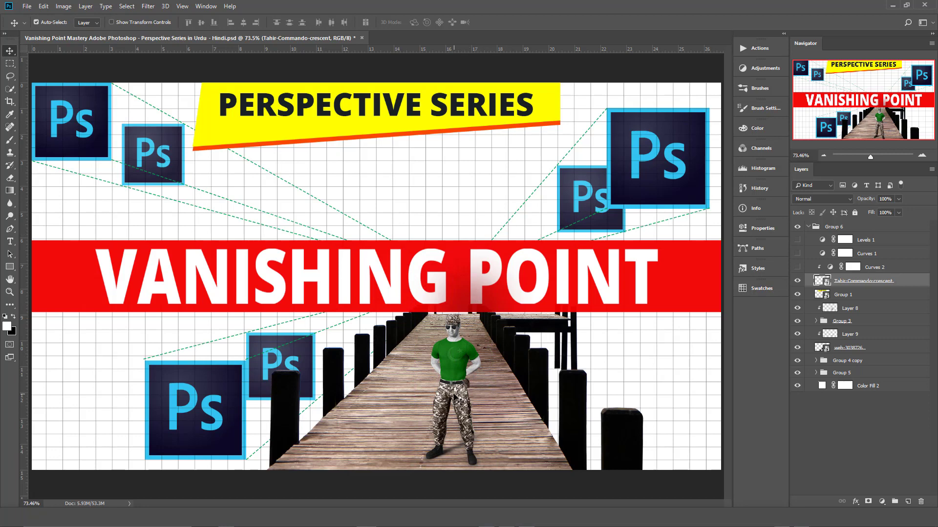
drag(453, 391, 453, 347)
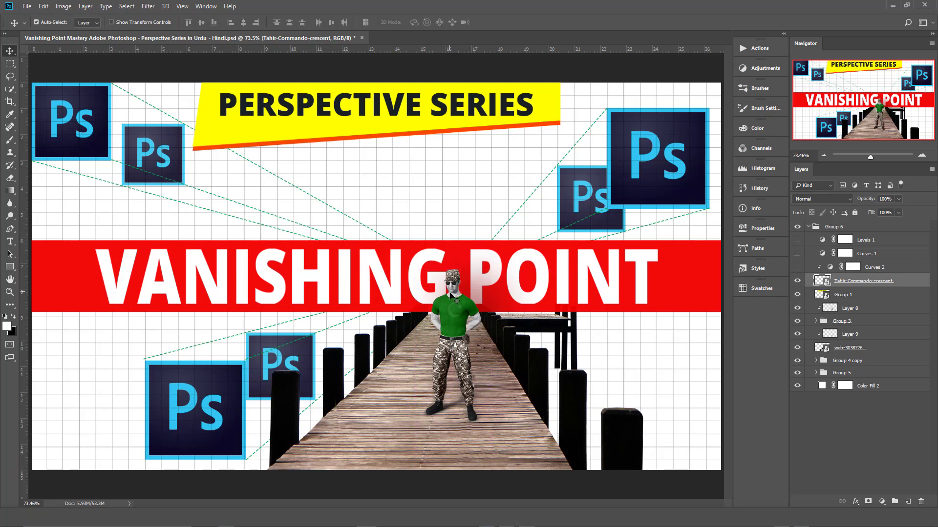
drag(449, 293, 451, 295)
Step: Show the Curves 2, Curves 1 and Levels 1 adjustment layers
click(798, 266)
click(797, 254)
click(797, 240)
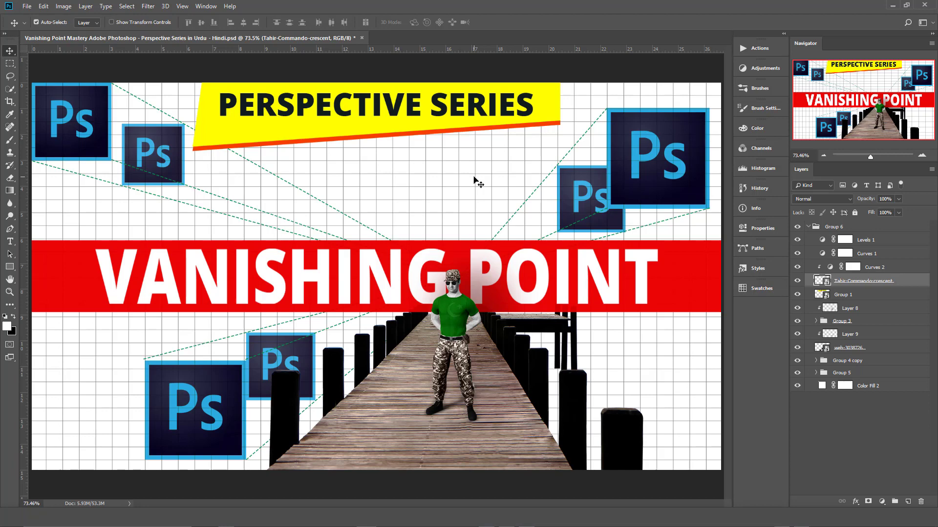
Step: Collapse and hide Group 6, and add a new layer above it filled with white
click(809, 227)
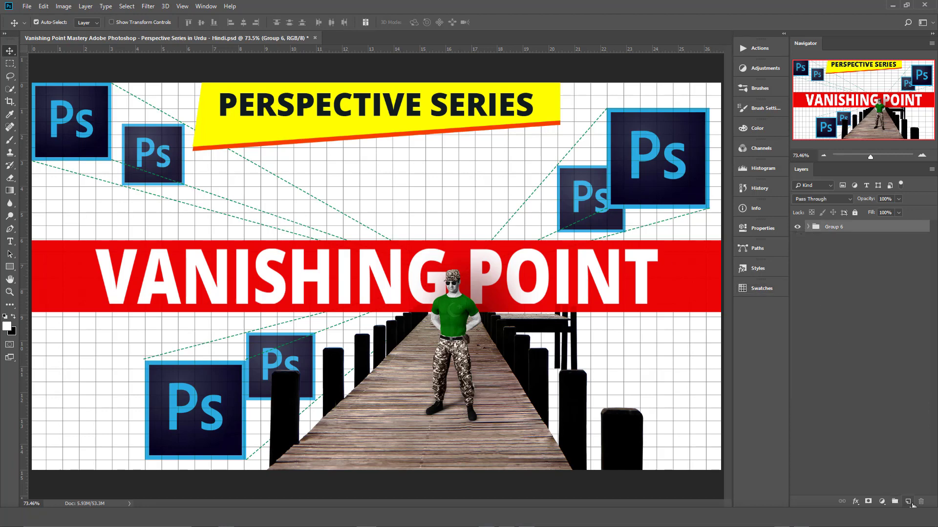
click(910, 503)
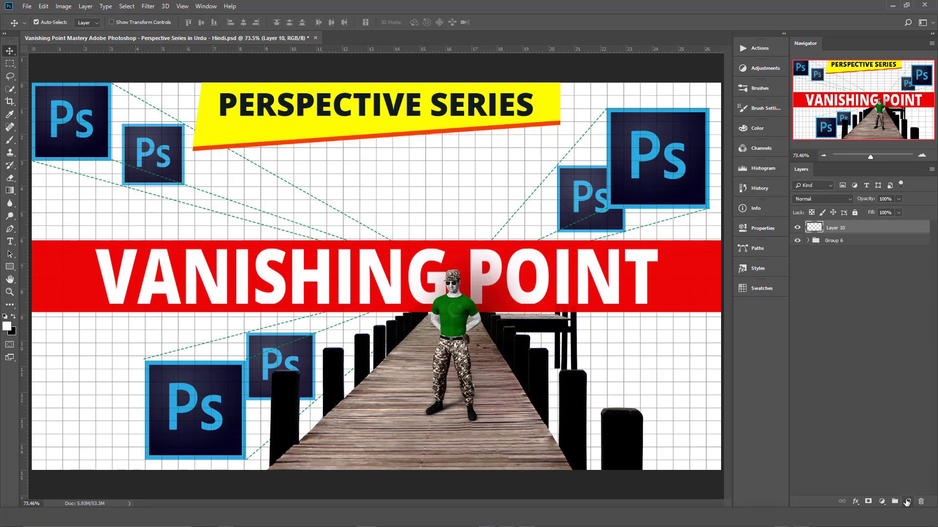
click(798, 243)
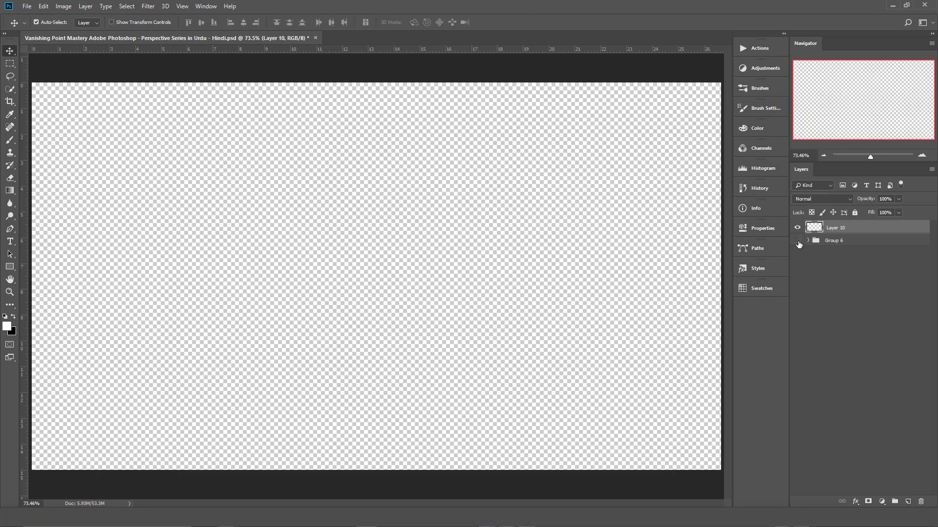
key(alt+BackSpace)
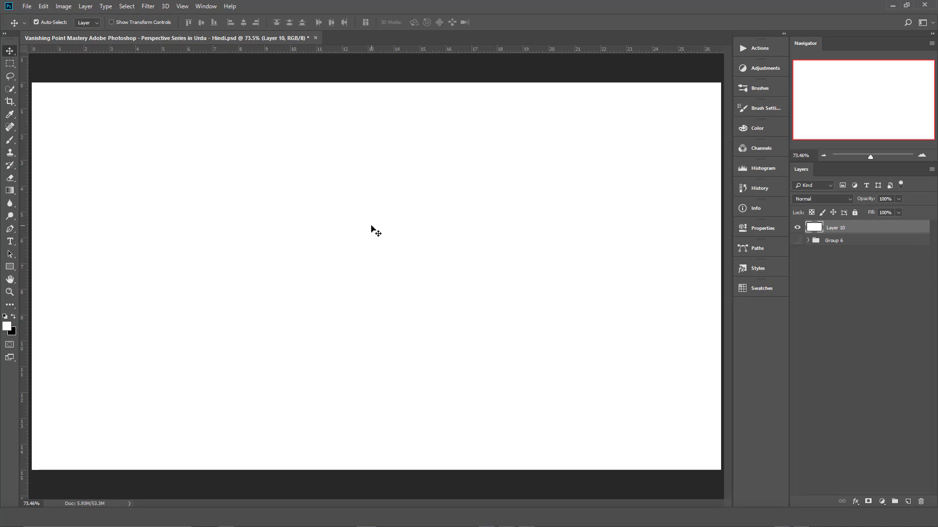
Step: Set up the Brush tool with a black foreground color and add another empty layer above the white one
key(b)
key(x)
click(911, 502)
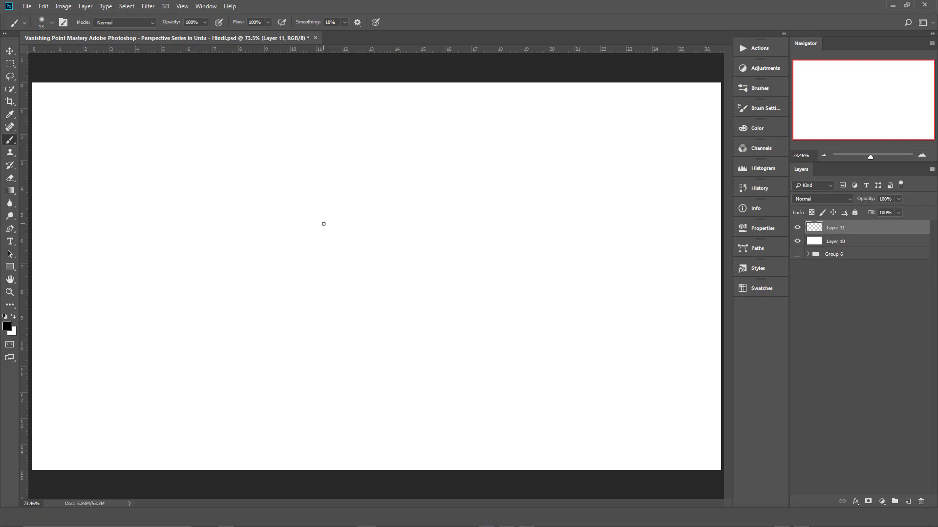
Step: Create a new document 51 pixels wide and 51 pixels high at 72 pixels/inch with a white background
key(ctrl+n)
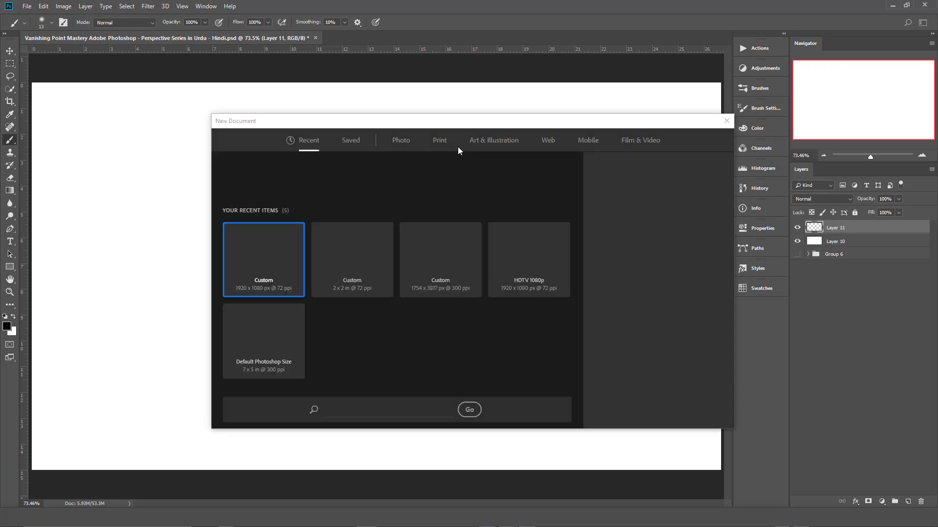
double_click(616, 214)
text(51)
double_click(614, 238)
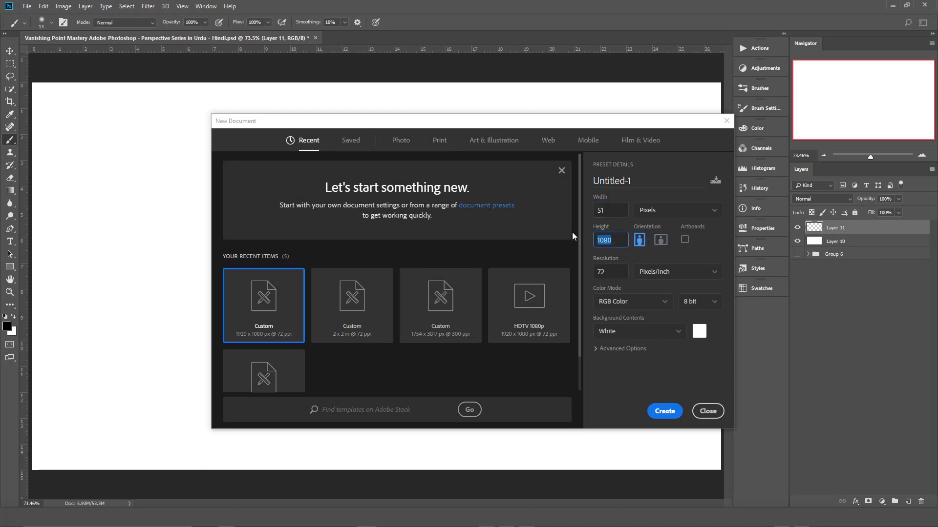
text(51)
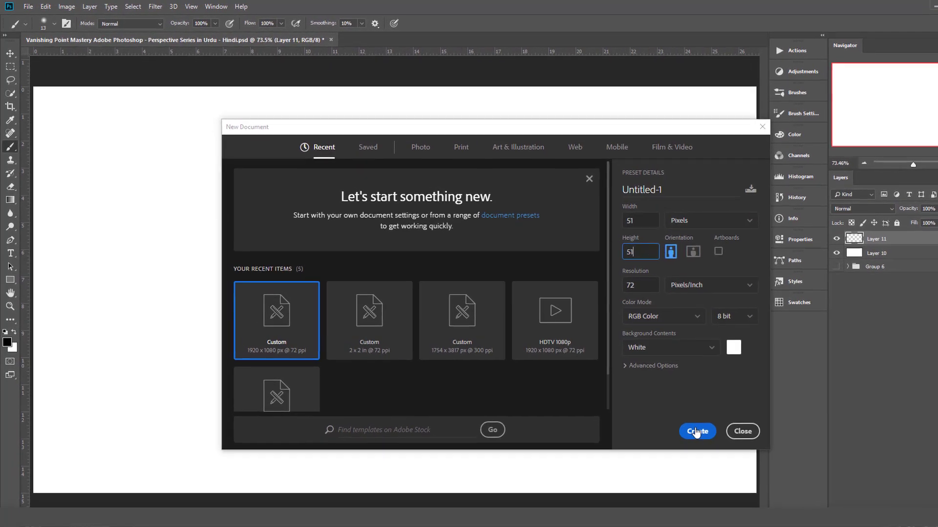
click(684, 424)
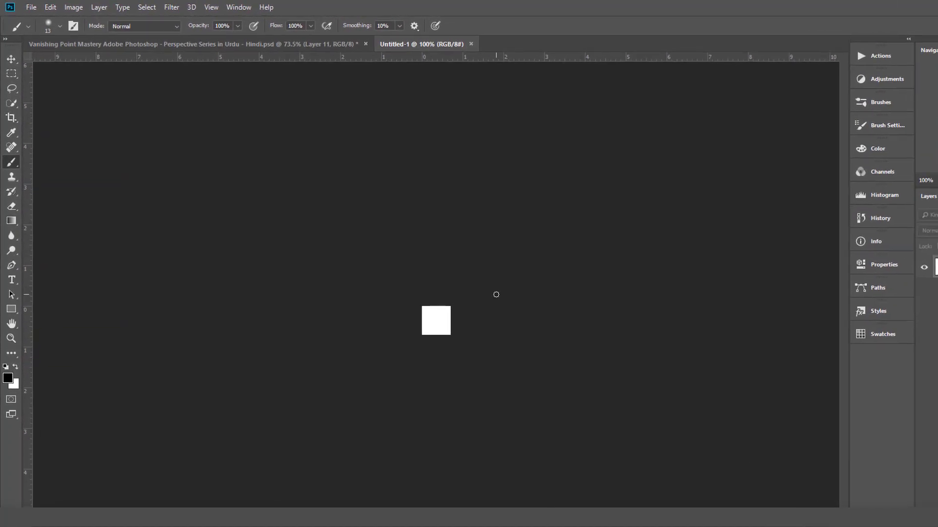
Step: Choose the Single Row Marquee tool and place a horizontal and a vertical guide crossing at the canvas center
drag(494, 386, 606, 430)
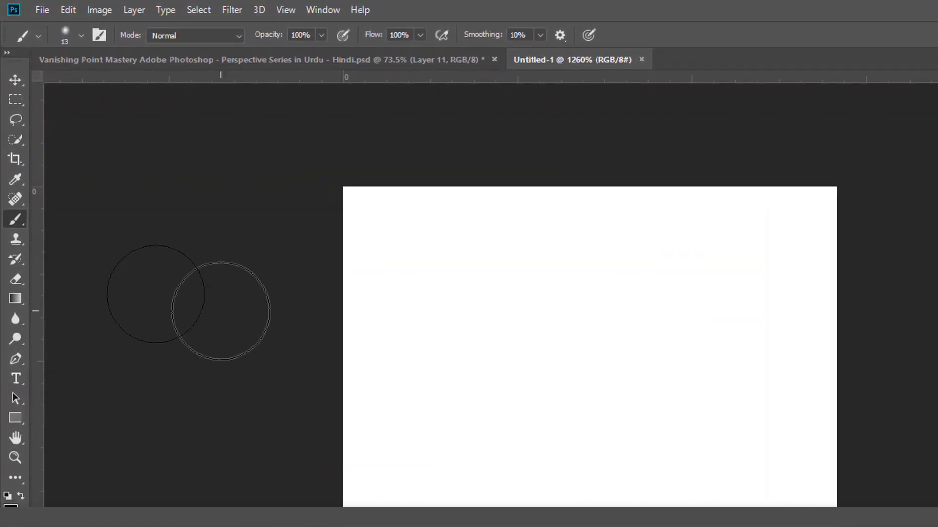
click(15, 98)
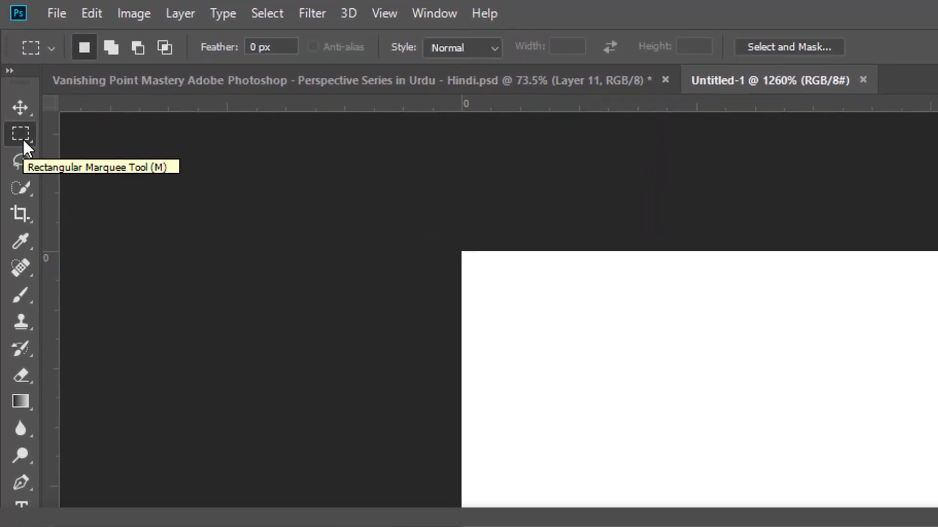
right_click(22, 137)
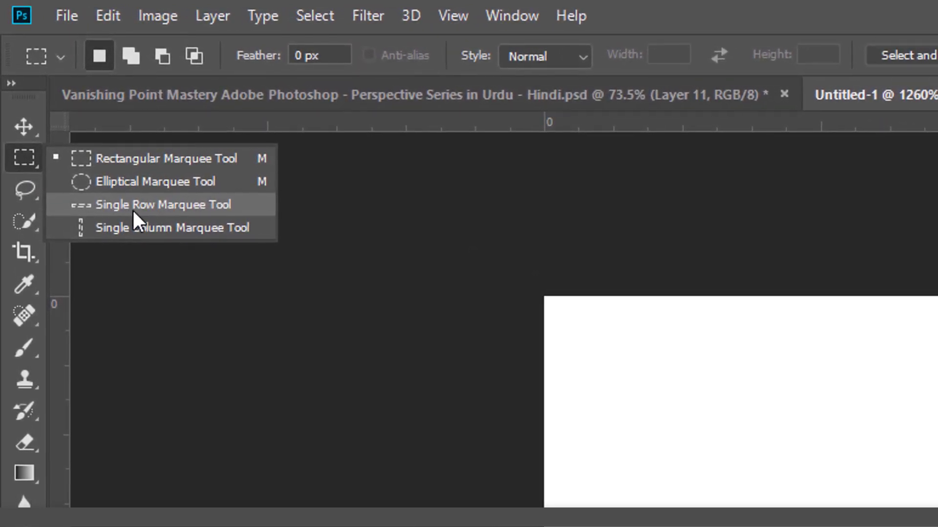
click(145, 207)
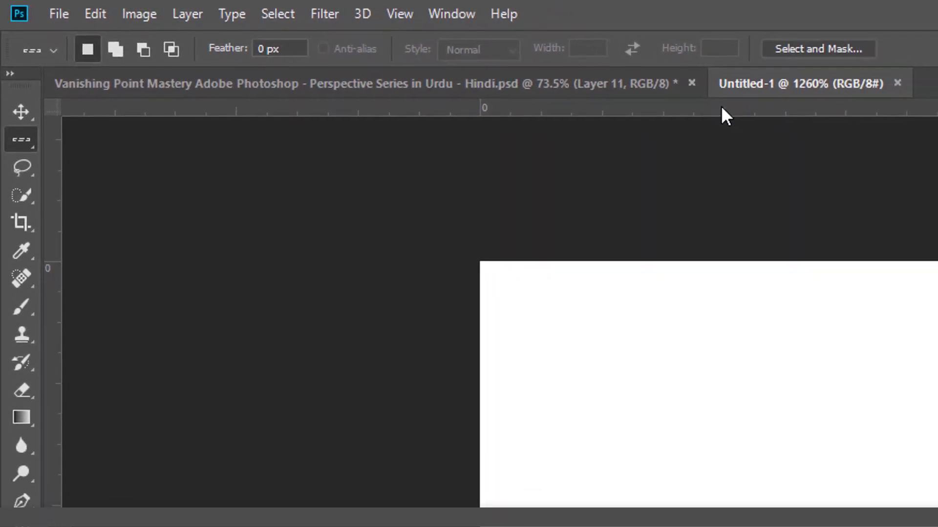
drag(722, 107, 740, 526)
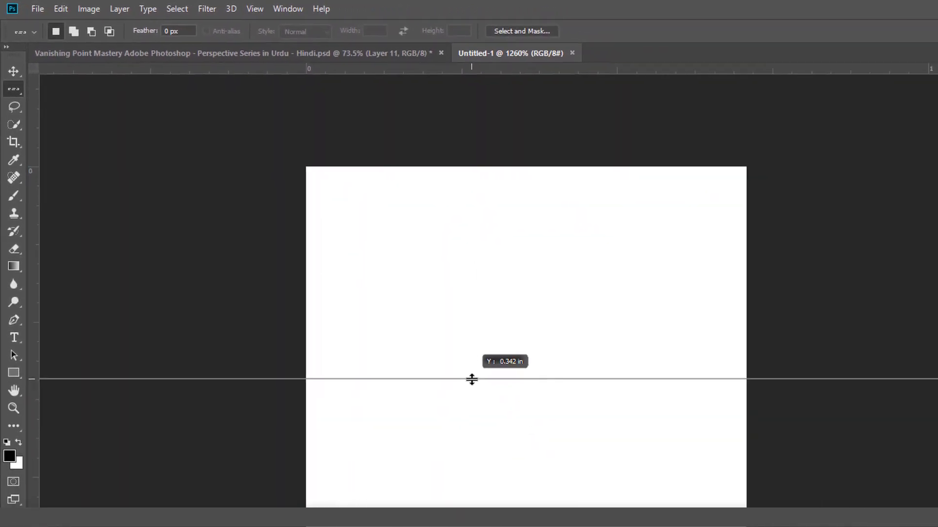
drag(472, 379, 469, 384)
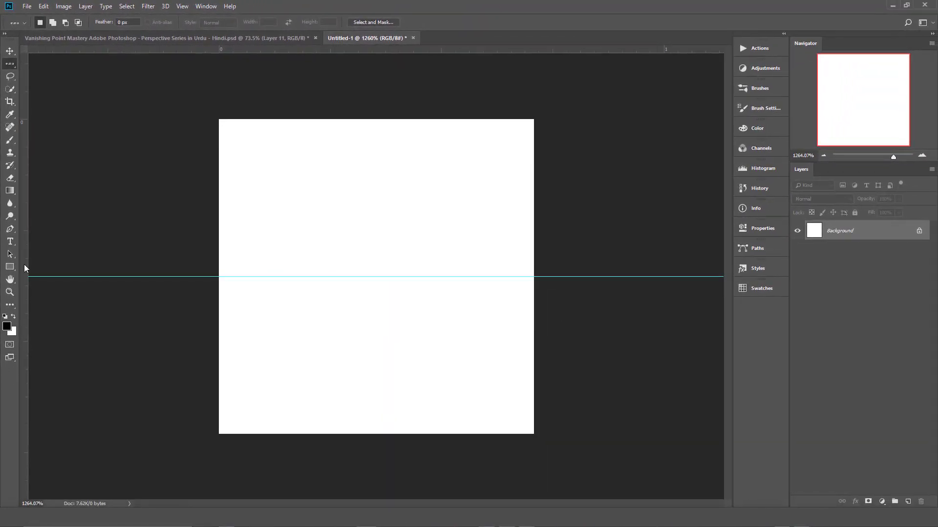
drag(25, 268, 375, 295)
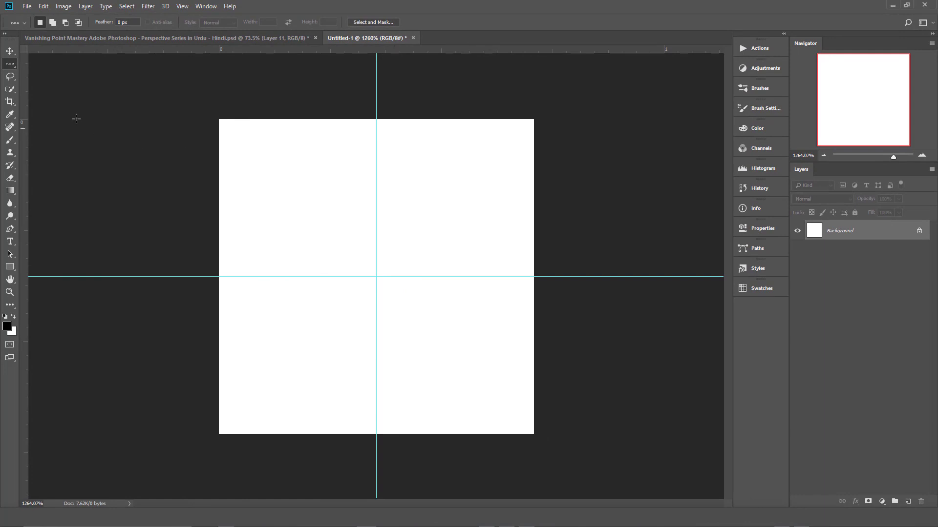
Step: Select the single pixel row along the horizontal guide and fill it with black on a new layer using the Paint Bucket
right_click(10, 66)
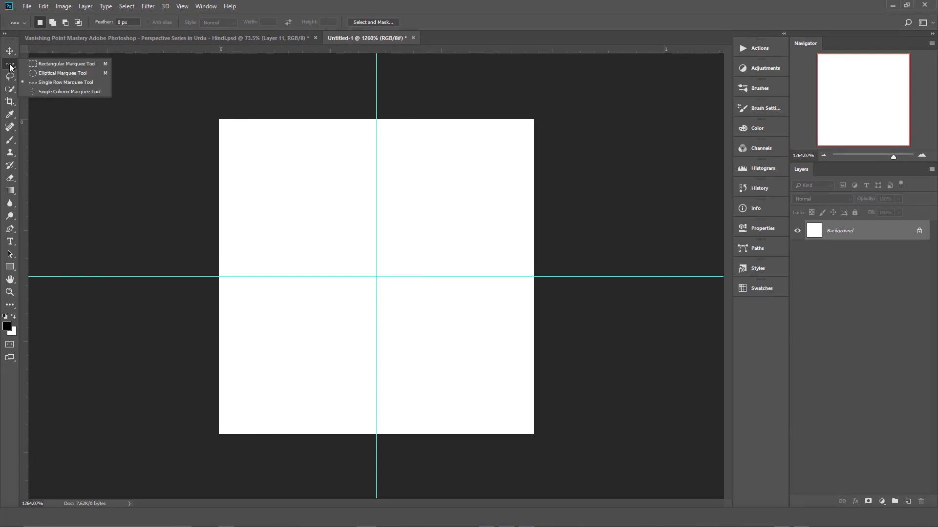
click(51, 83)
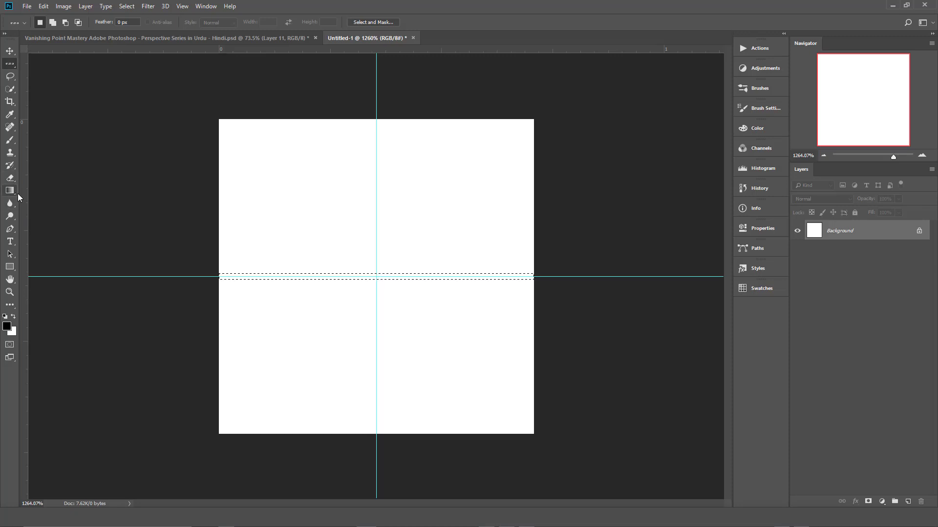
click(908, 501)
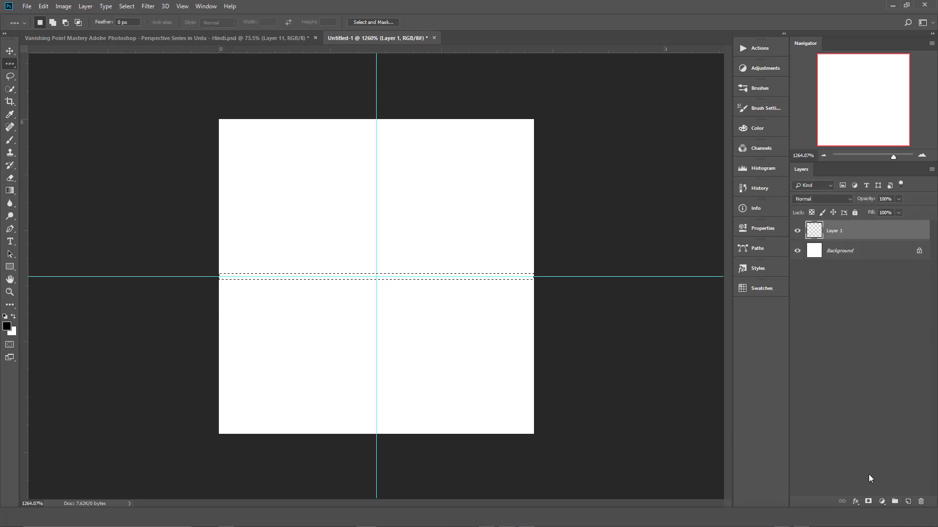
click(9, 191)
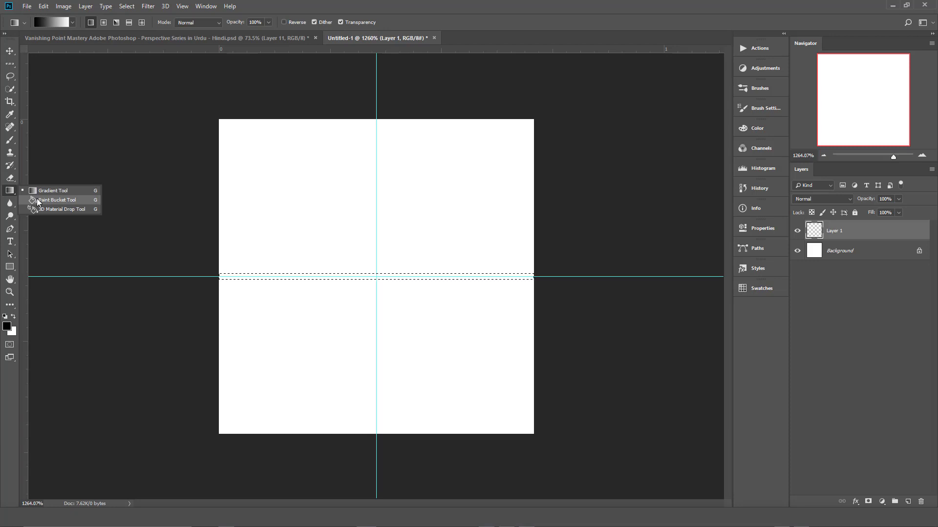
click(38, 200)
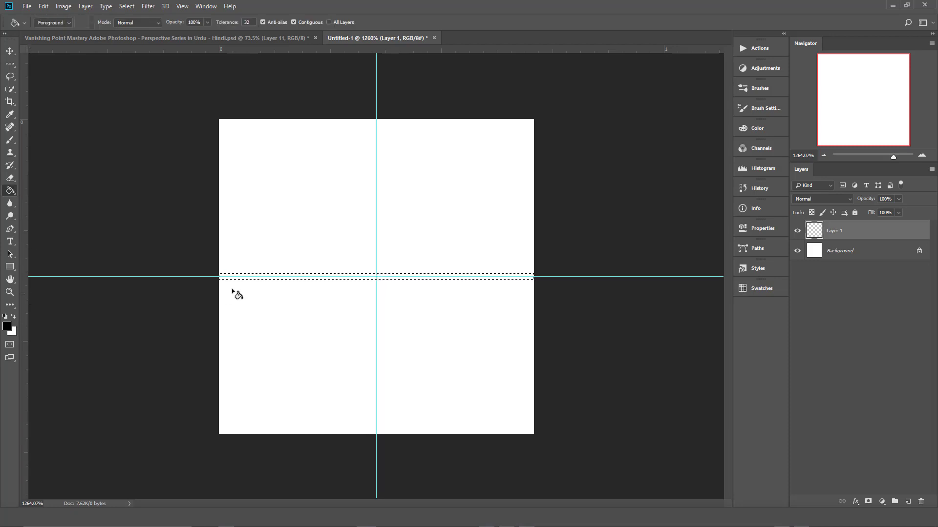
click(244, 277)
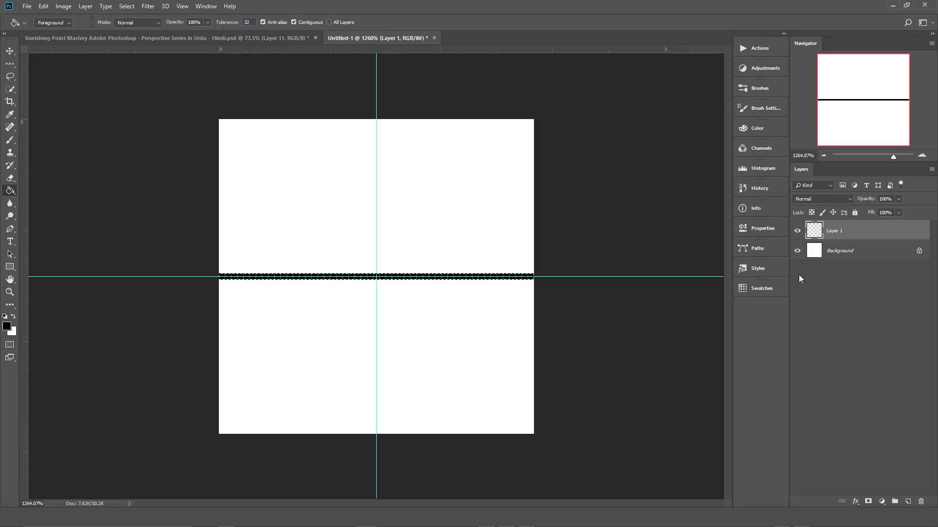
Step: Add another layer, select the single pixel column along the vertical guide and fill it with black
click(908, 502)
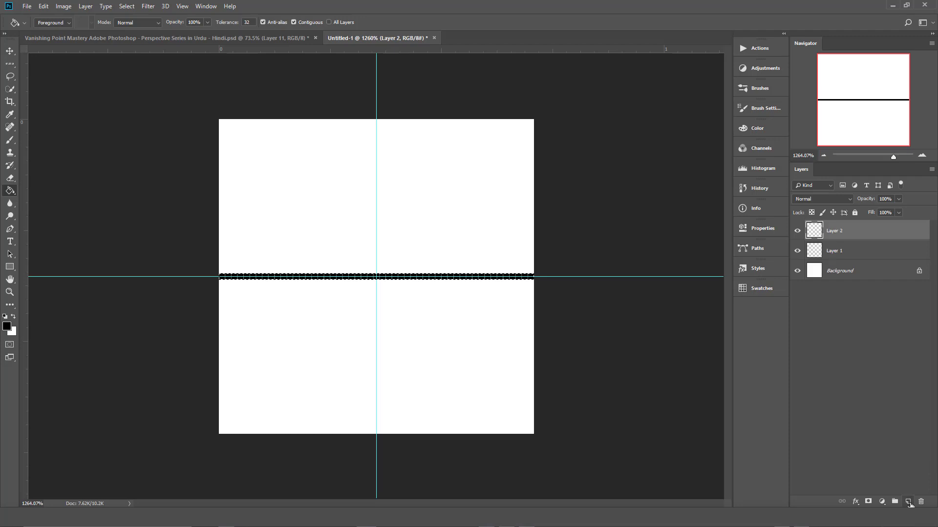
click(12, 64)
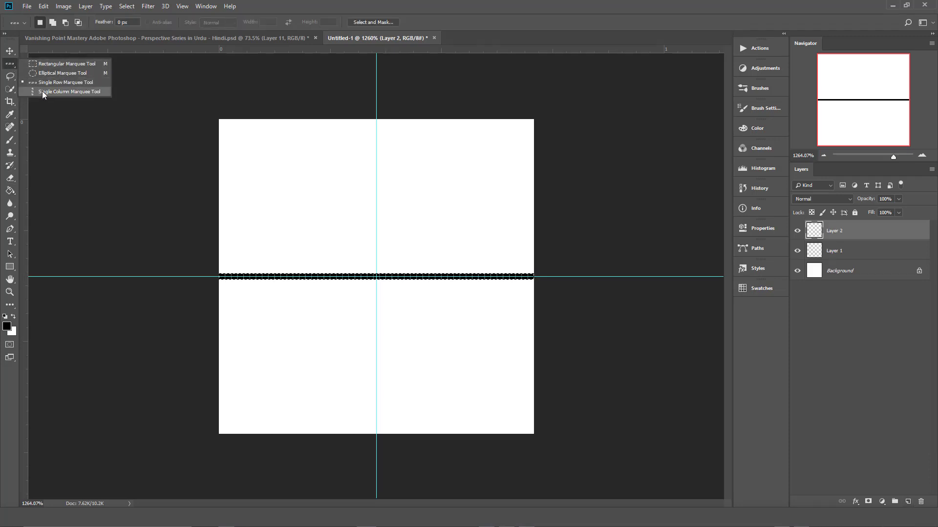
click(42, 92)
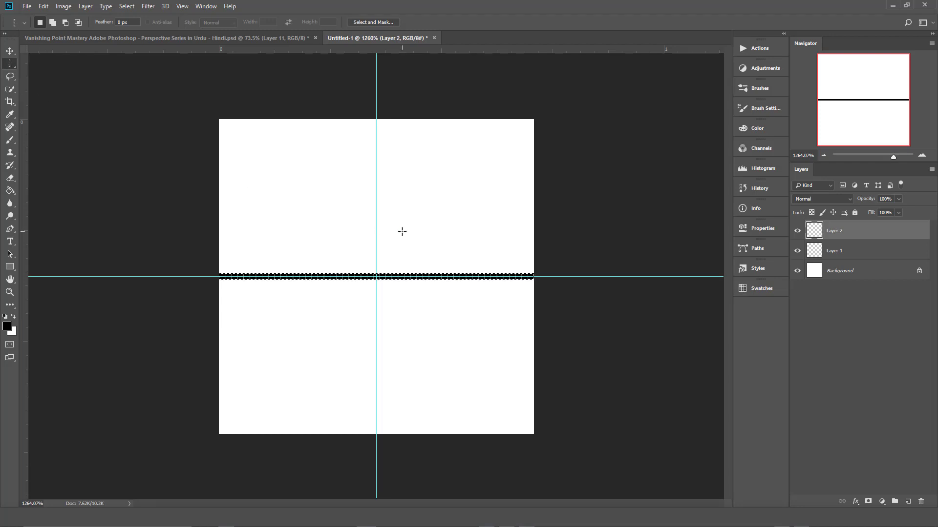
click(376, 187)
click(9, 190)
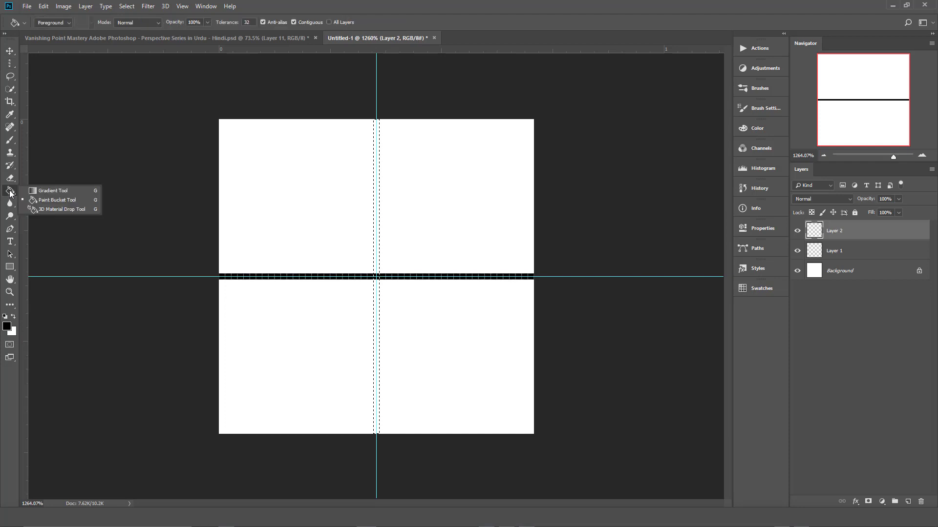
click(47, 201)
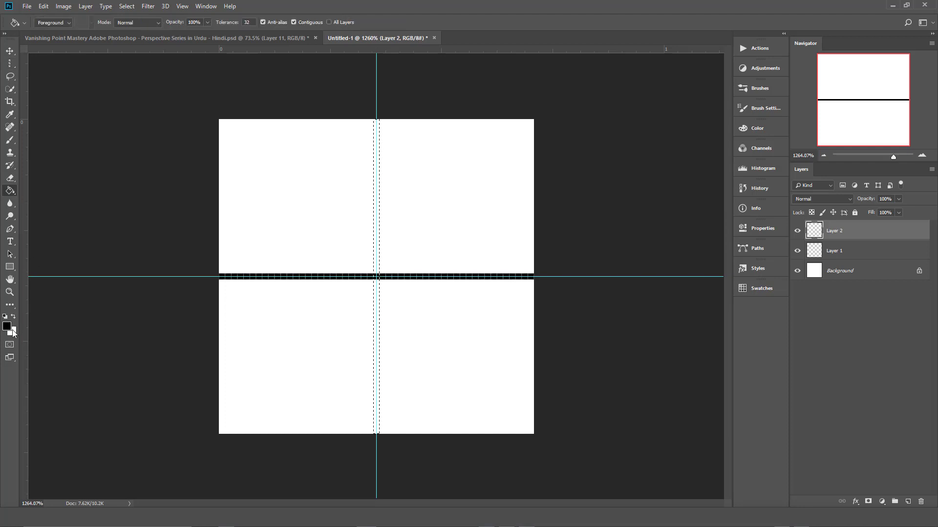
click(377, 201)
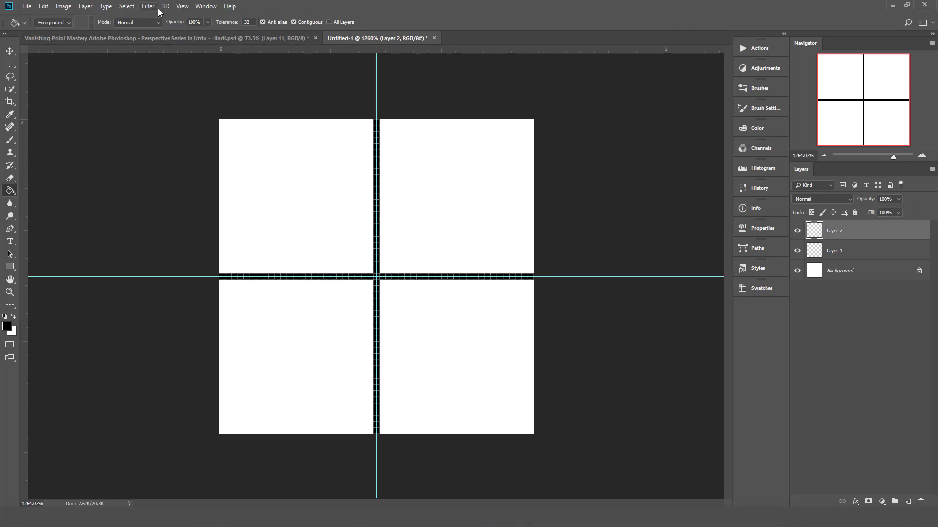
Step: Clear the guides and hide the white Background layer, briefly toggling the visibility of Layer 2
click(181, 7)
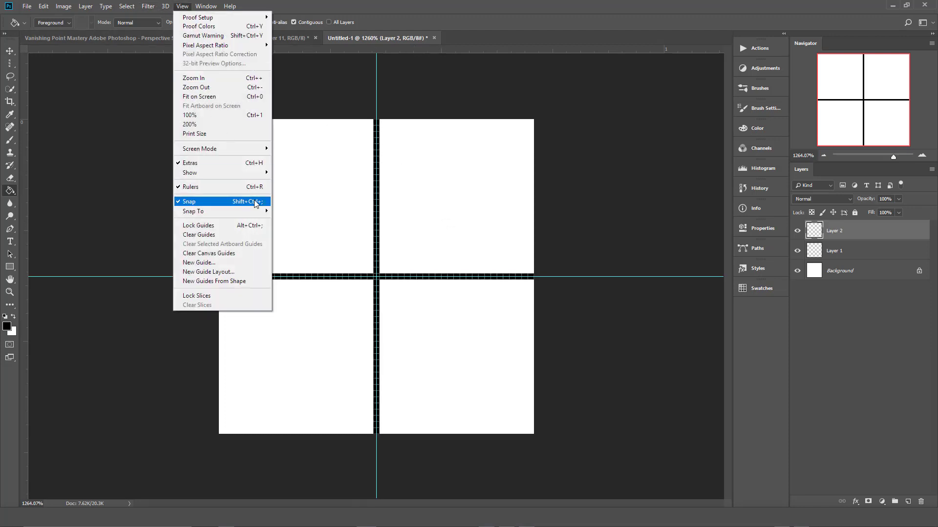
click(258, 237)
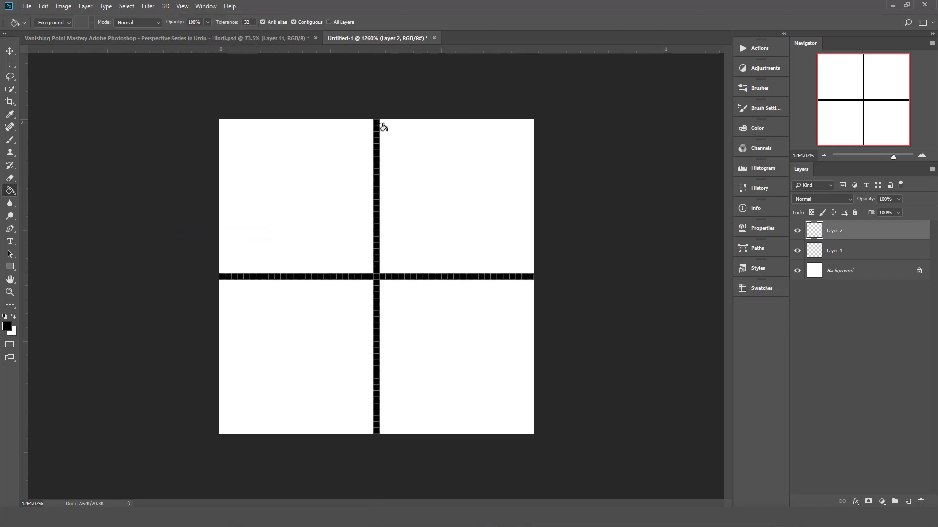
click(798, 271)
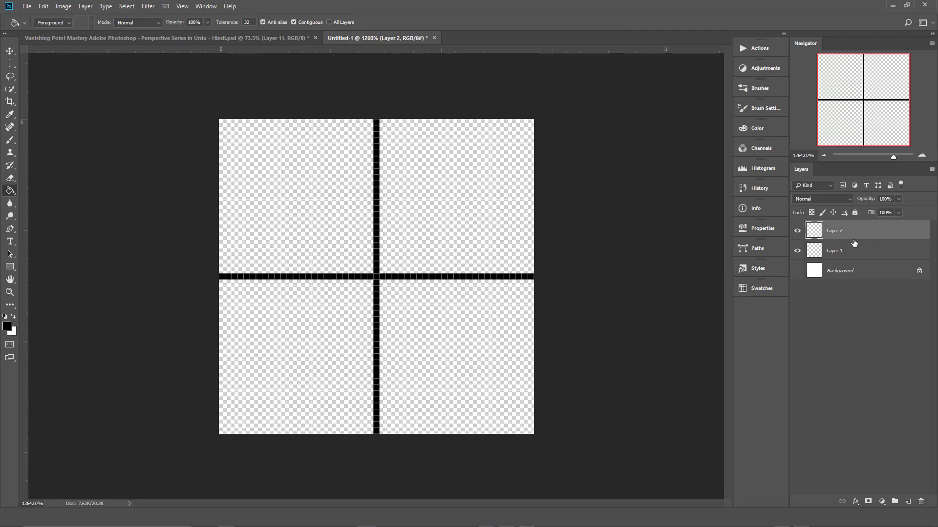
click(798, 232)
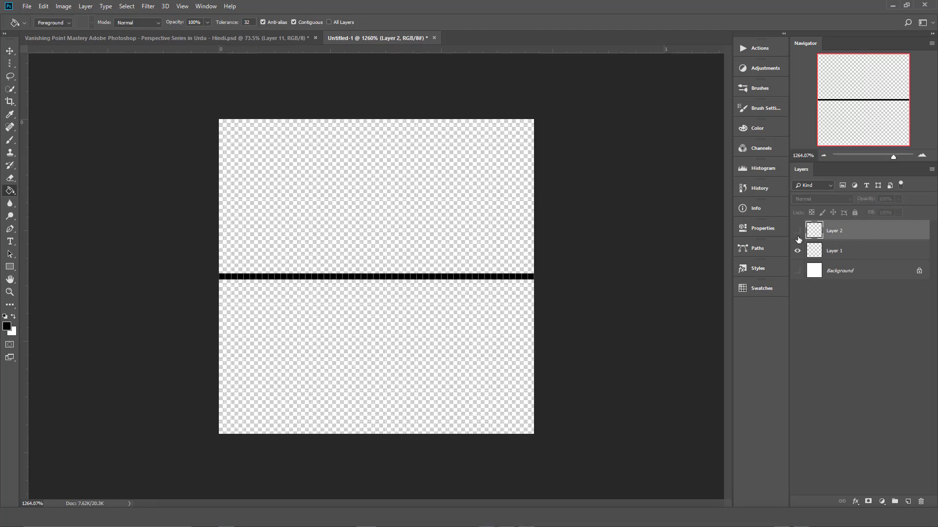
click(797, 231)
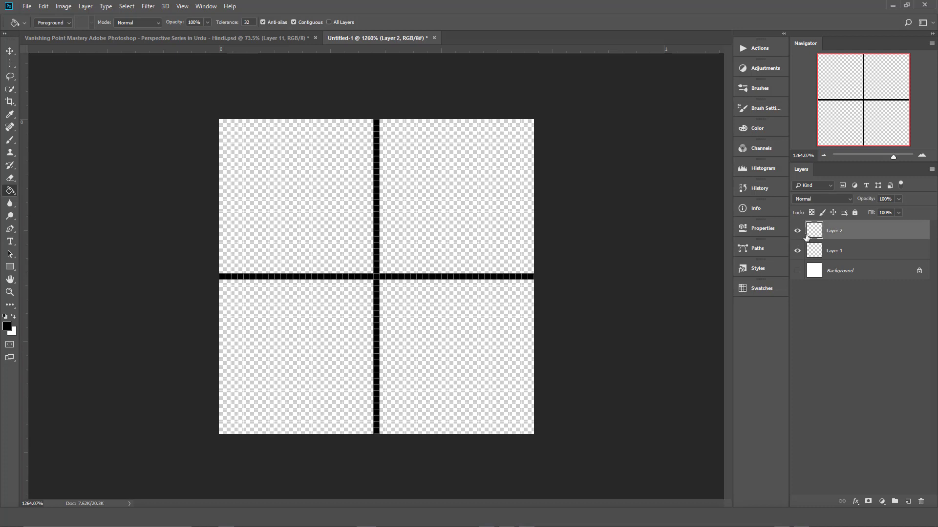
Step: Combine the two line layers into one with Merge Visible and toggle the merged layer's visibility to check it
shift+click(852, 251)
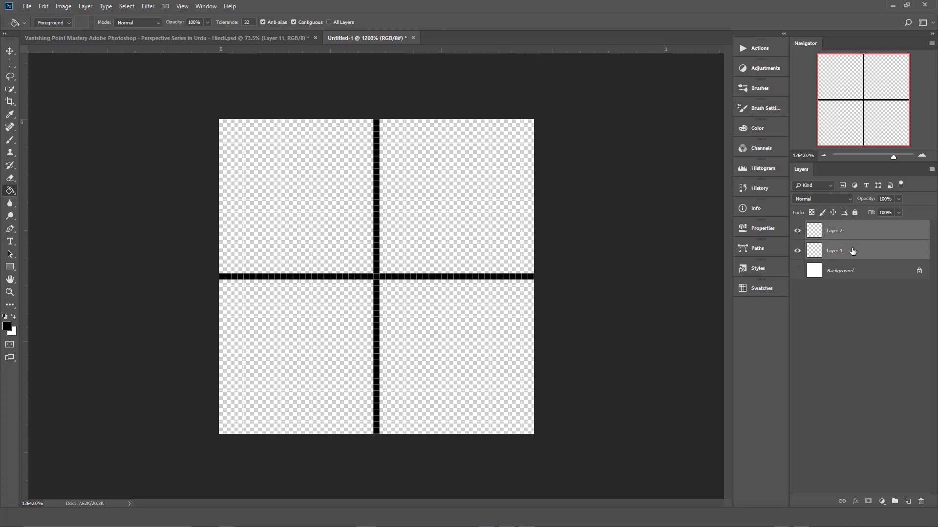
right_click(852, 251)
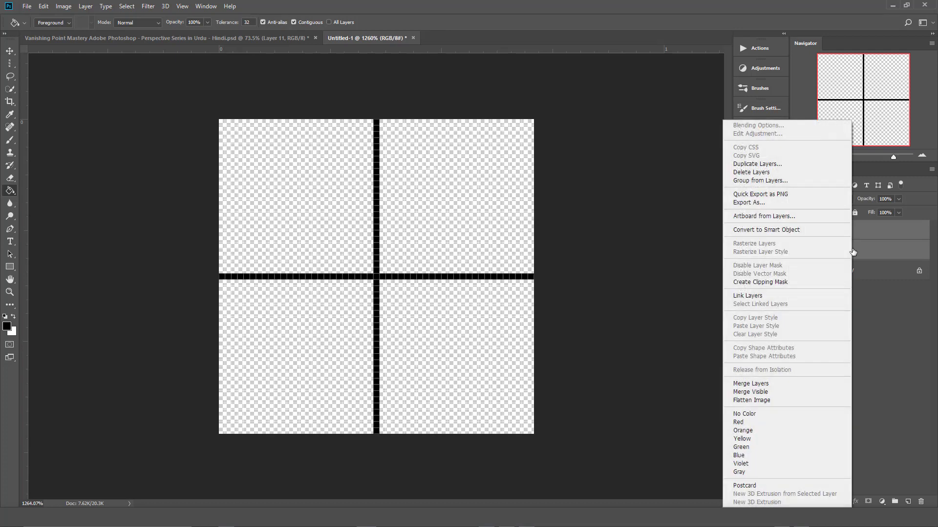
click(755, 393)
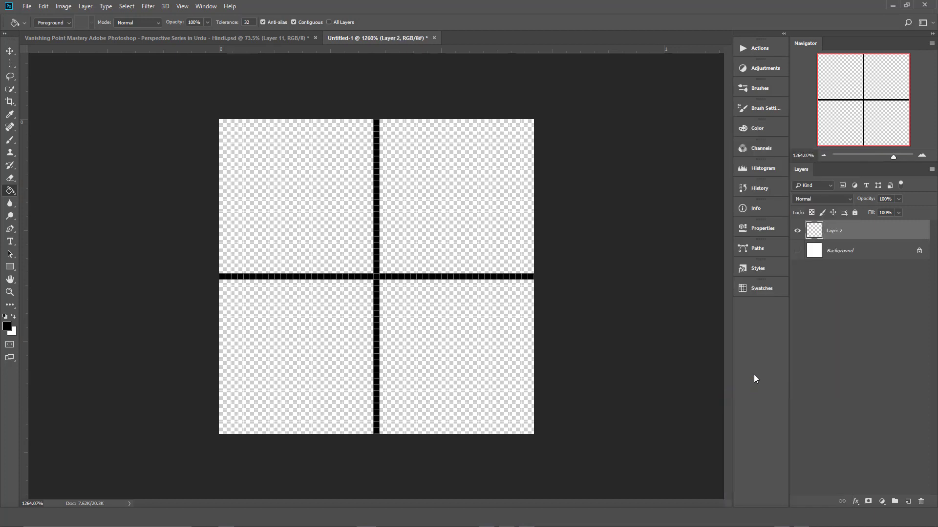
click(797, 235)
click(798, 235)
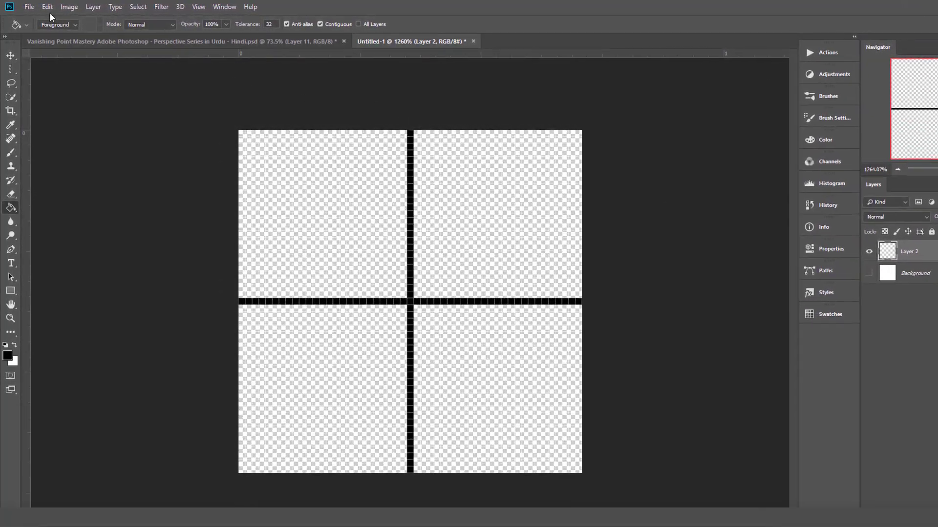
Step: Define the crossed lines as a pattern named "FP Checkerboard" and close the small document without saving it
click(44, 6)
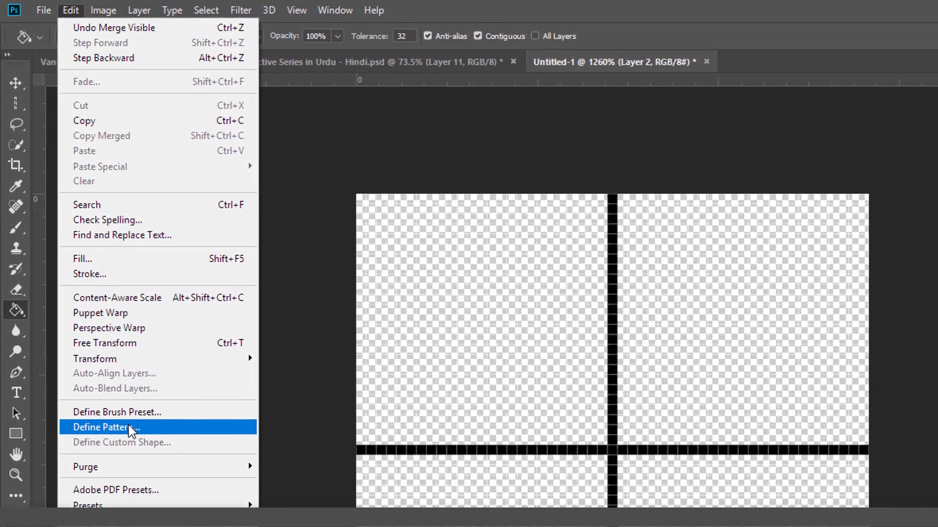
click(131, 429)
text(P)
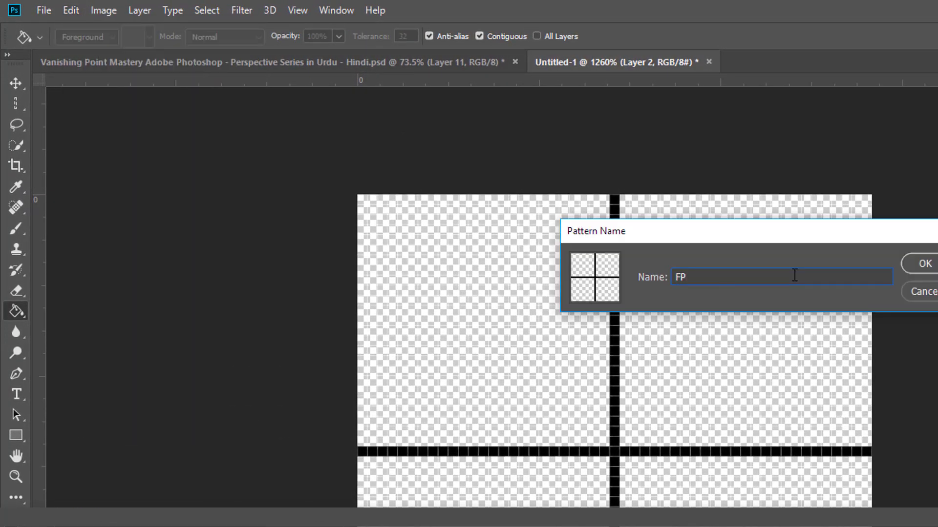
text( Checkerboard)
click(914, 265)
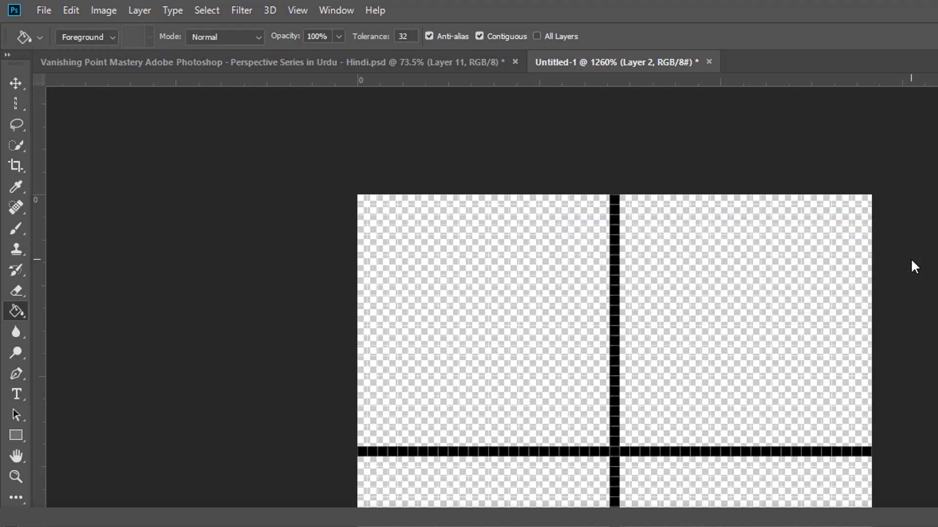
click(709, 62)
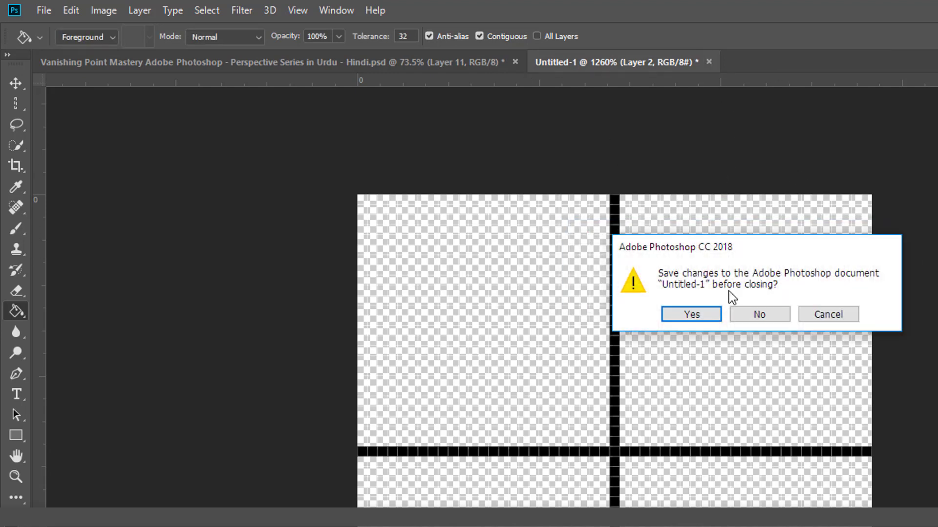
click(750, 314)
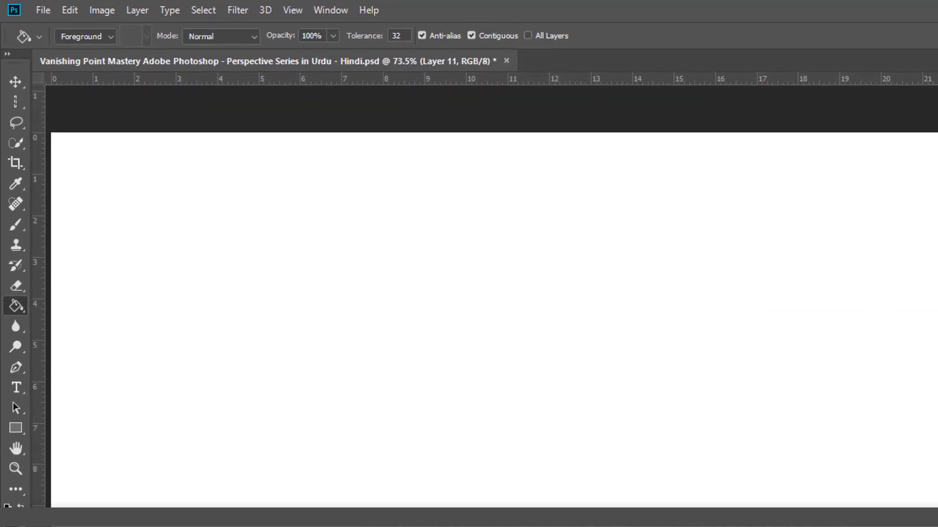
Step: Select Layer 10, switch the Paint Bucket's fill source to Pattern, and browse the available patterns without choosing one
key(alt+bracketleft)
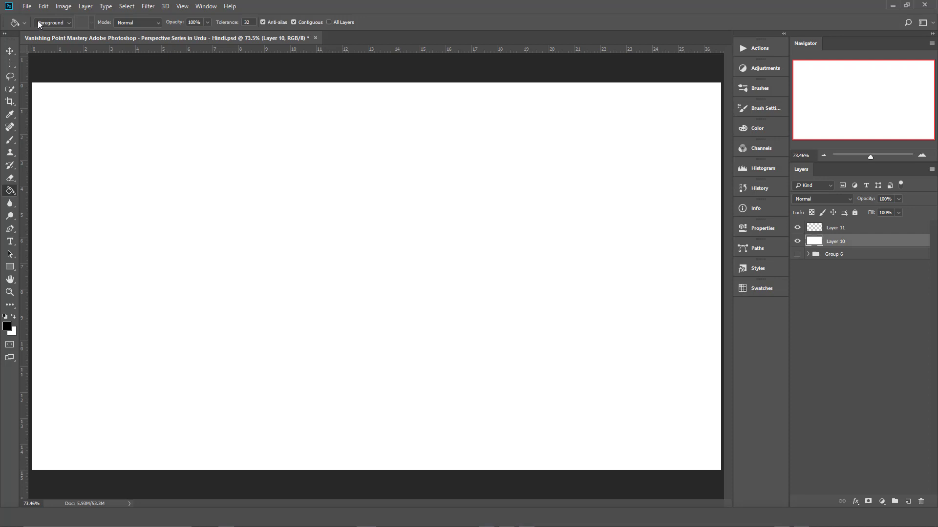
click(50, 23)
click(47, 39)
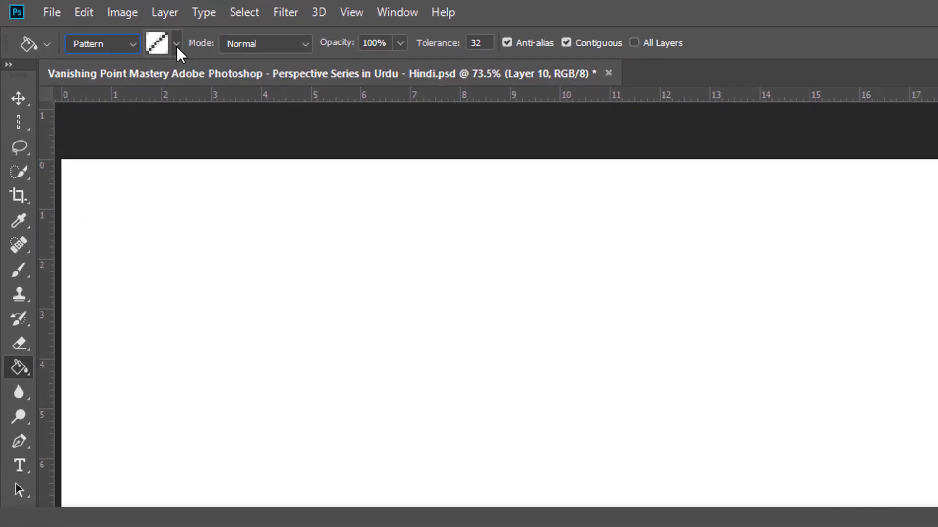
click(197, 49)
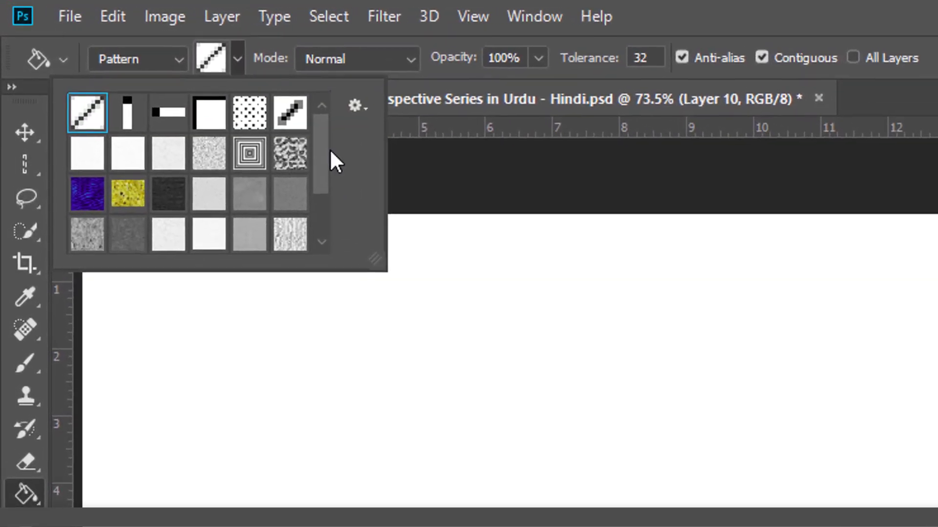
drag(272, 125, 268, 135)
drag(325, 163, 325, 230)
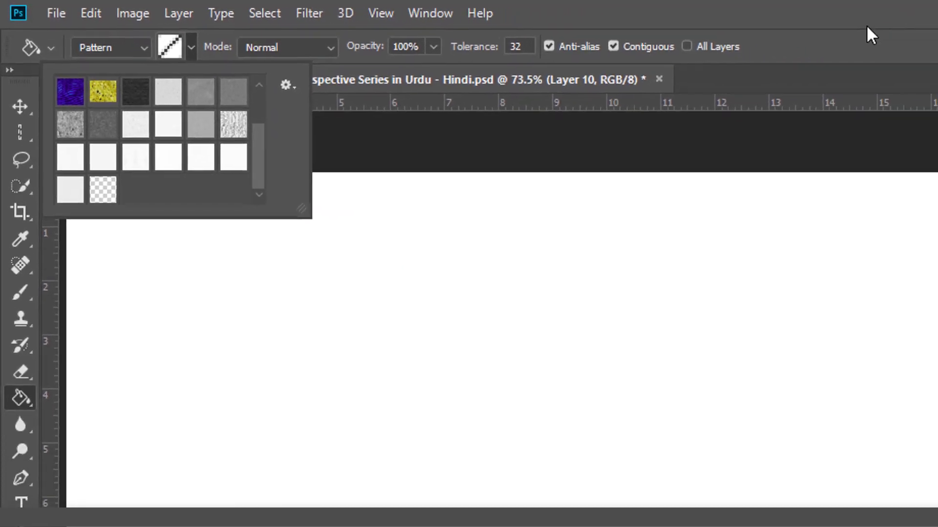
click(871, 35)
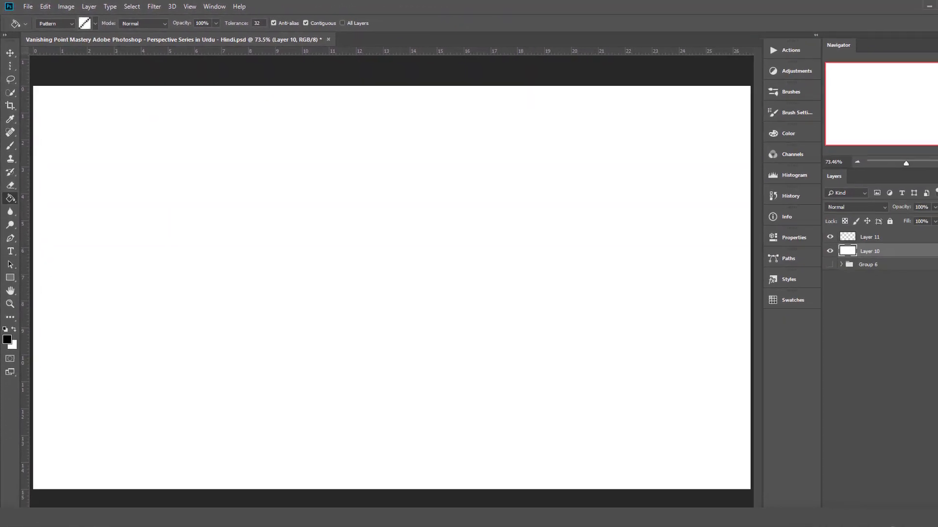
Step: Add a Pattern Overlay effect to Layer 10 using the crossed-lines pattern at the end of the pattern list
click(891, 522)
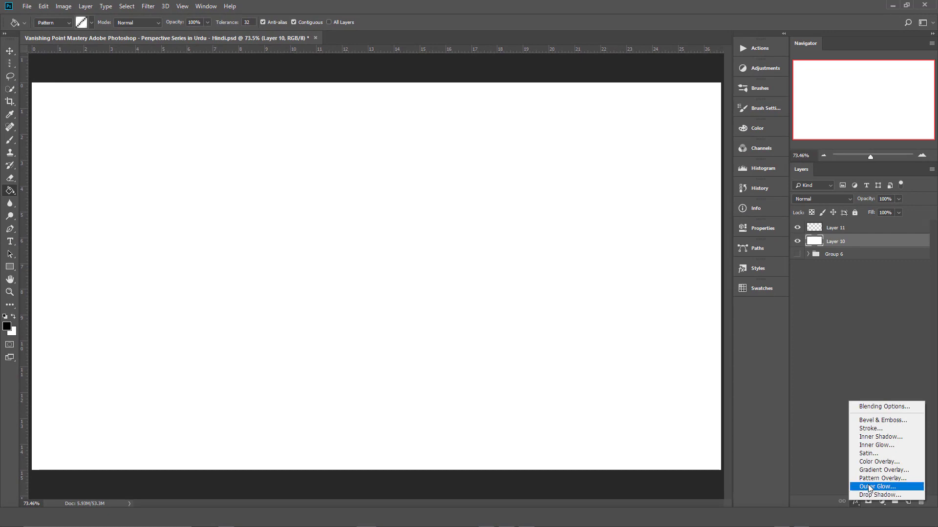
click(873, 479)
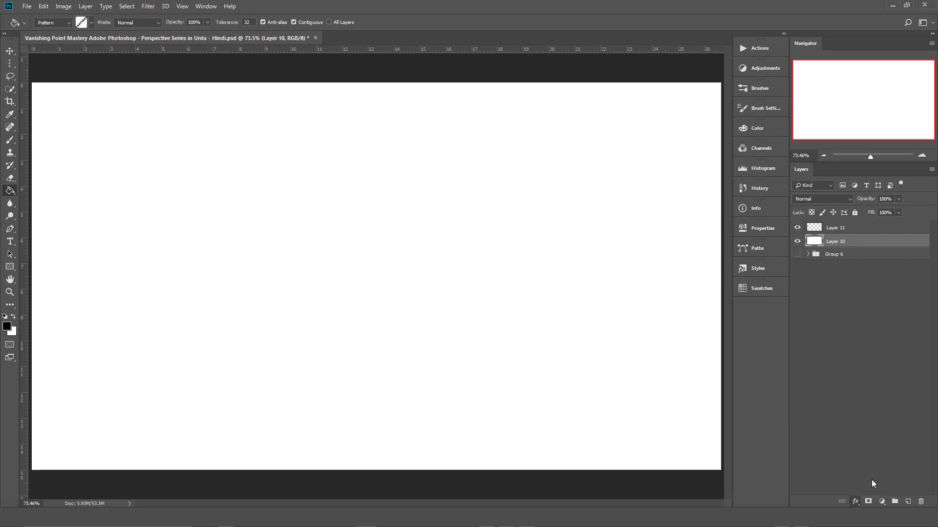
drag(775, 169, 434, 88)
click(398, 148)
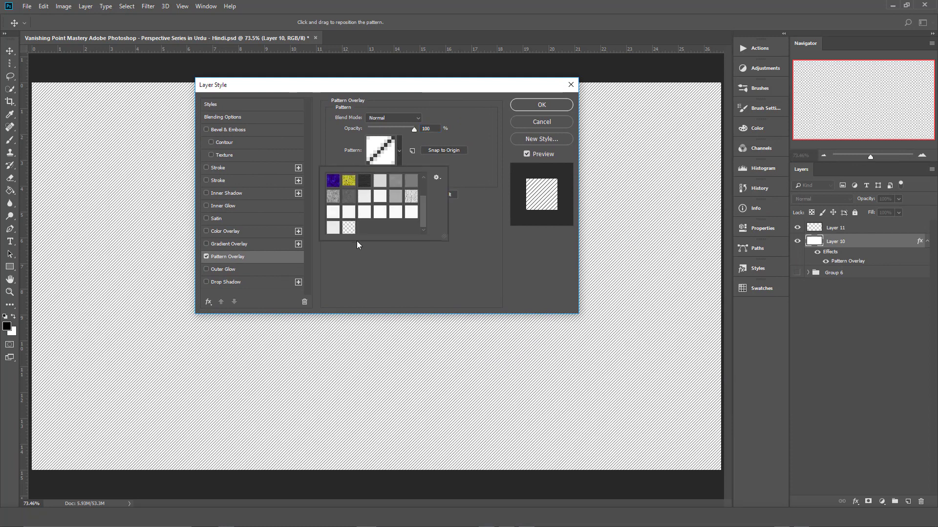
click(349, 227)
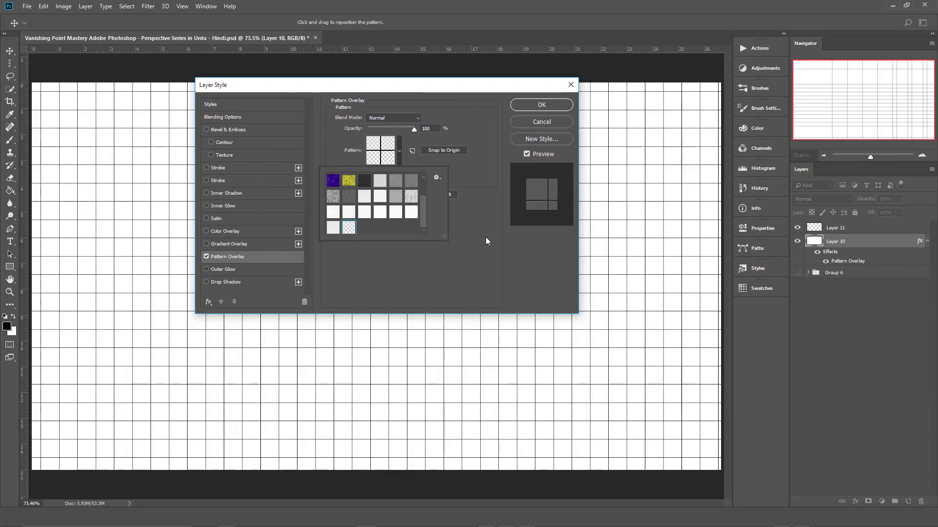
click(484, 239)
Step: Set the pattern overlay's scale to 60% and apply the layer style
drag(429, 86, 761, 71)
drag(723, 154, 714, 155)
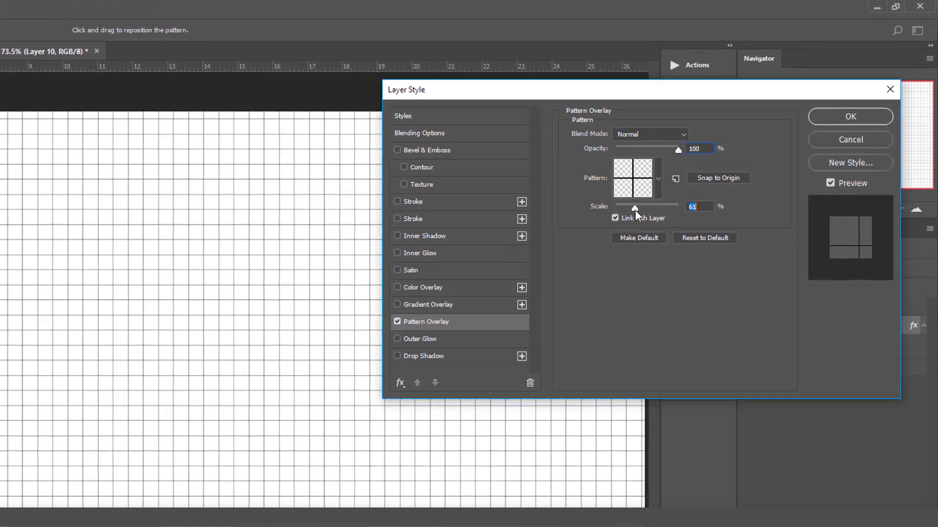
drag(653, 196, 622, 220)
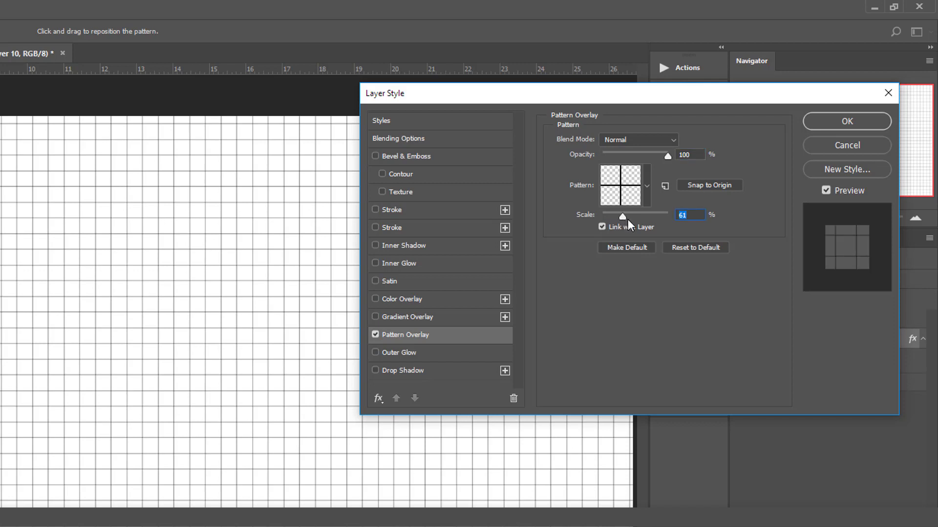
text(60)
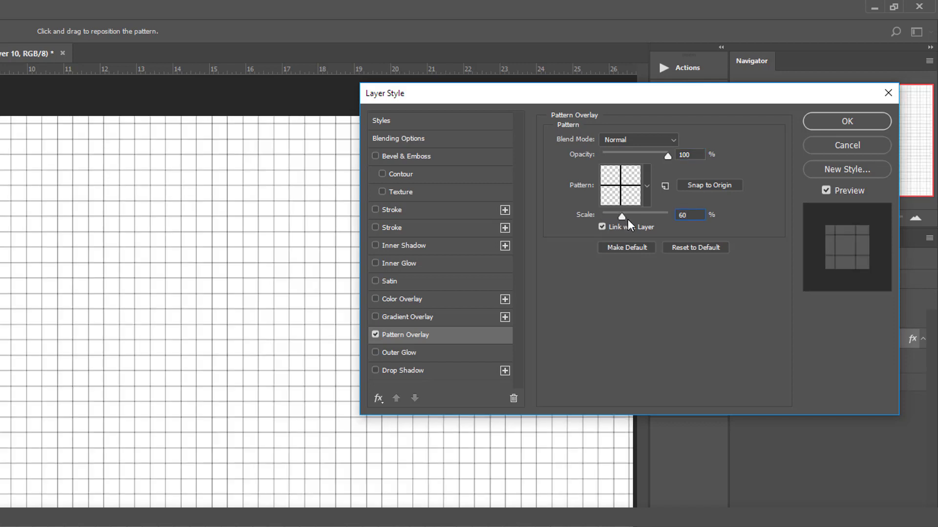
click(830, 123)
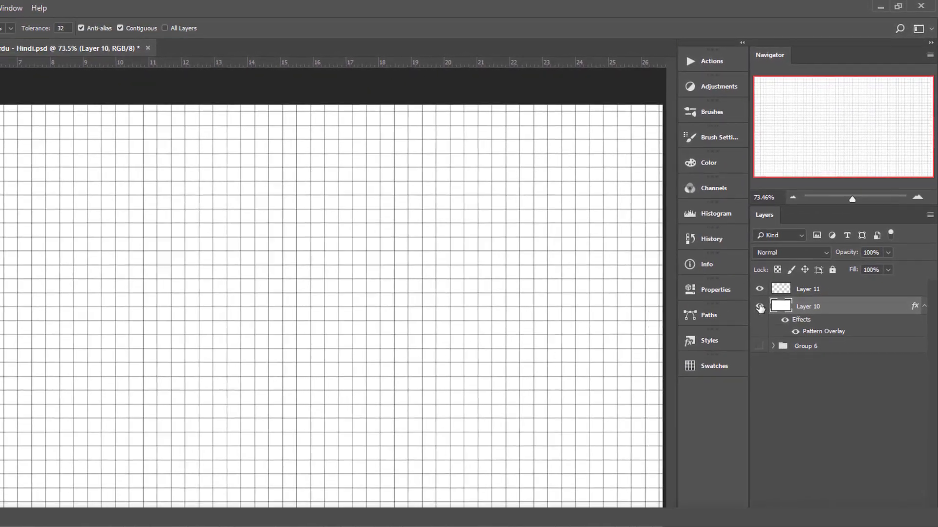
Step: Hide Layer 10 and show Group 6 to view the original composition, and restore both layers' visibility
click(747, 327)
click(747, 369)
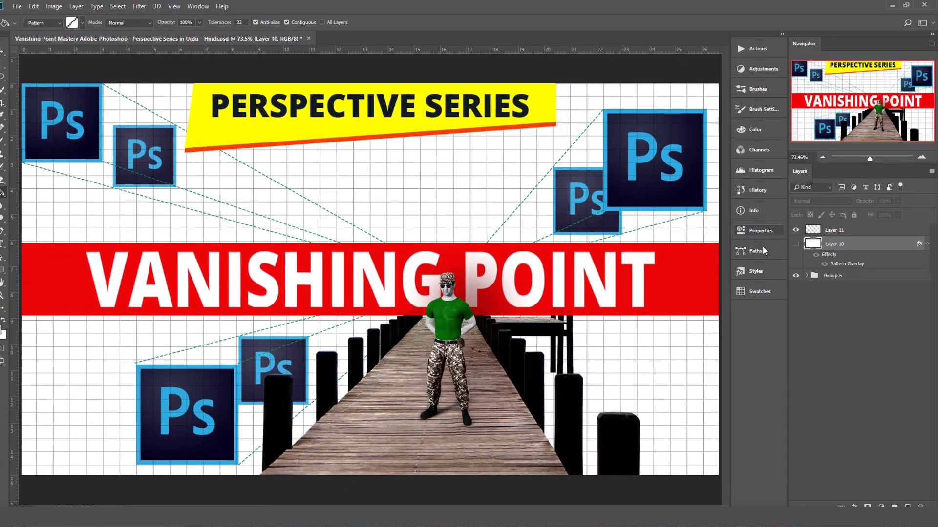
click(795, 243)
click(795, 276)
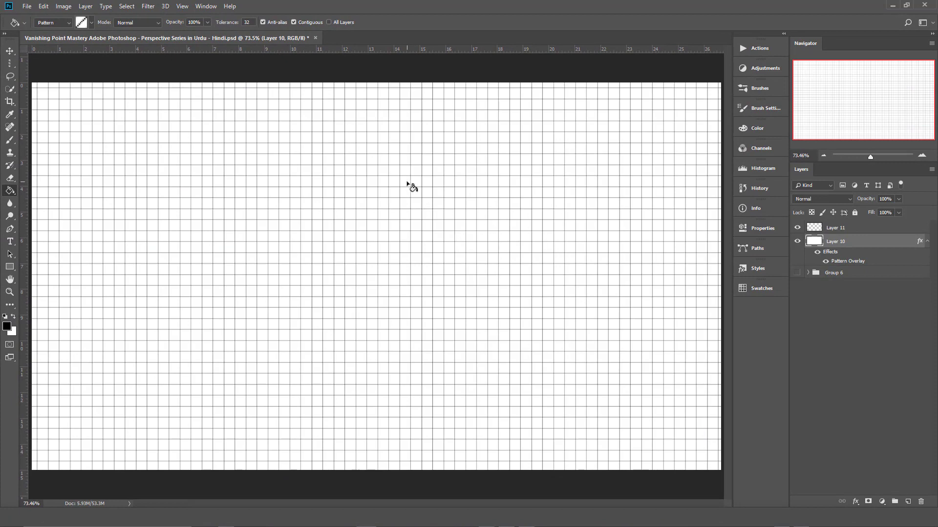
Step: Select the empty Layer 11 and open the Vanishing Point filter on it
click(842, 227)
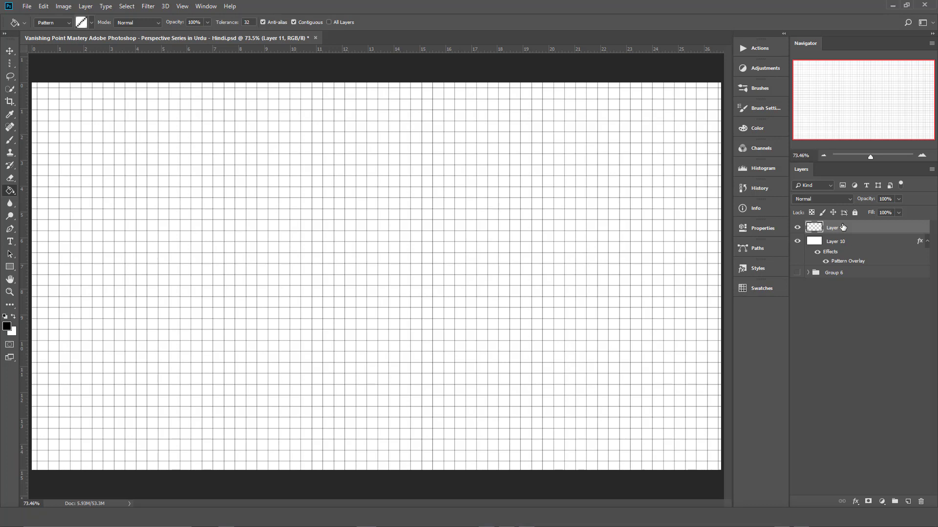
click(148, 6)
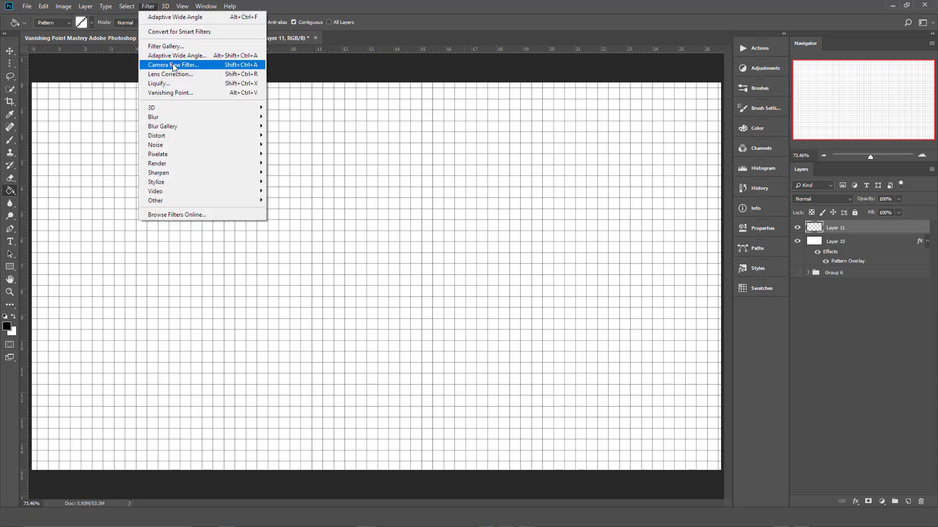
click(215, 92)
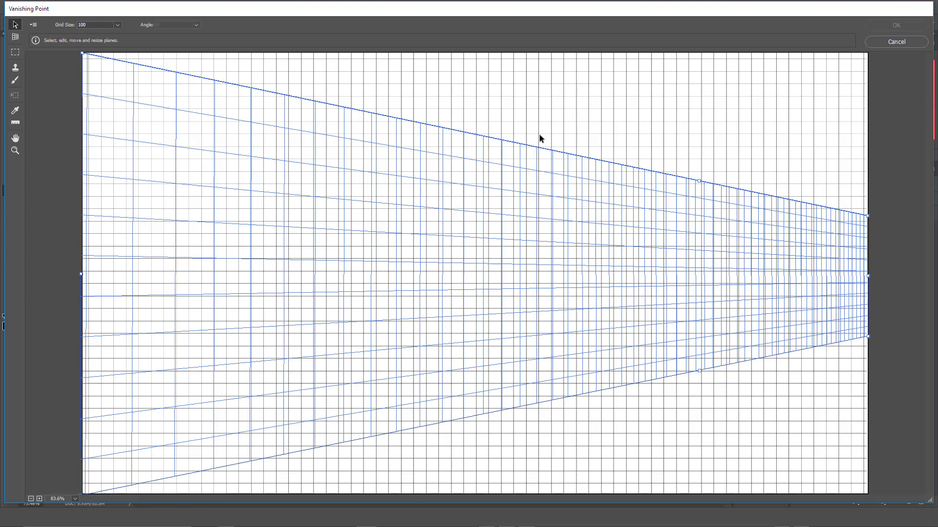
Step: Pull the far edge of the existing perspective plane back to less than half the canvas width and delete the plane
drag(868, 276, 424, 276)
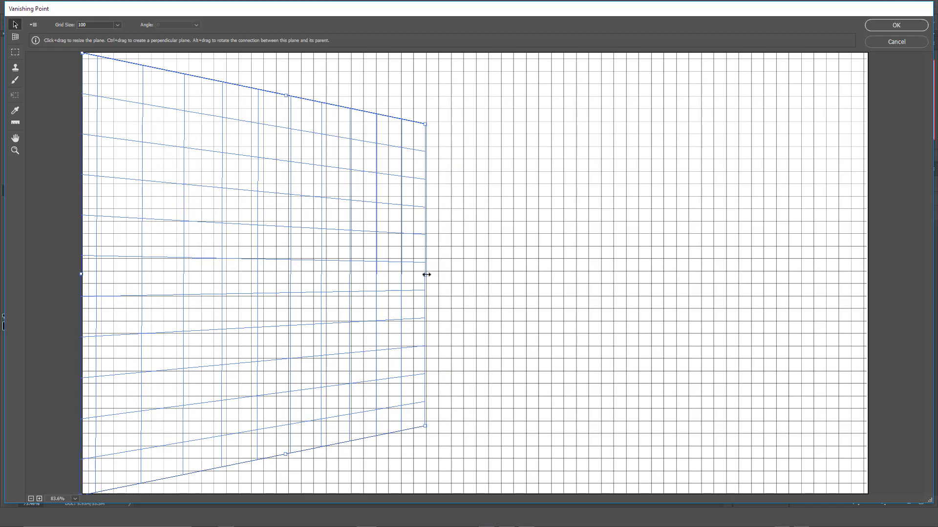
drag(426, 274, 393, 285)
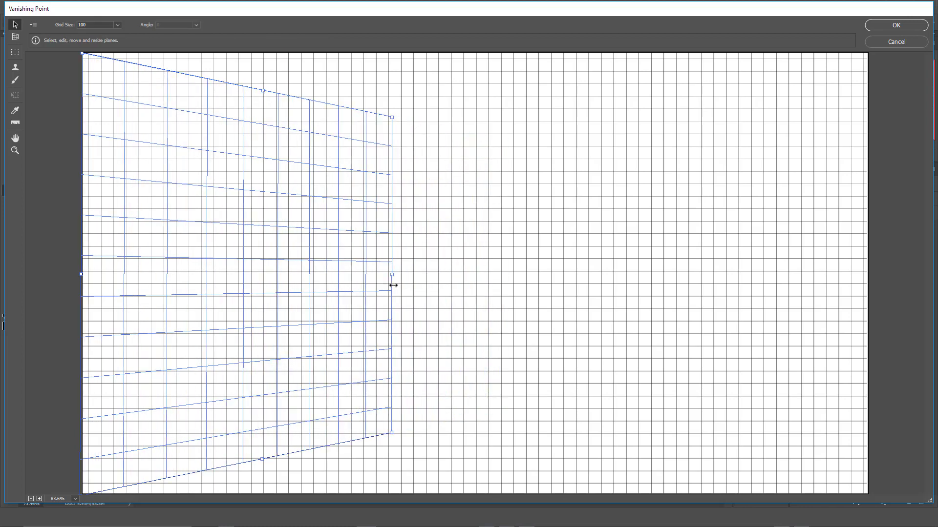
key(BackSpace)
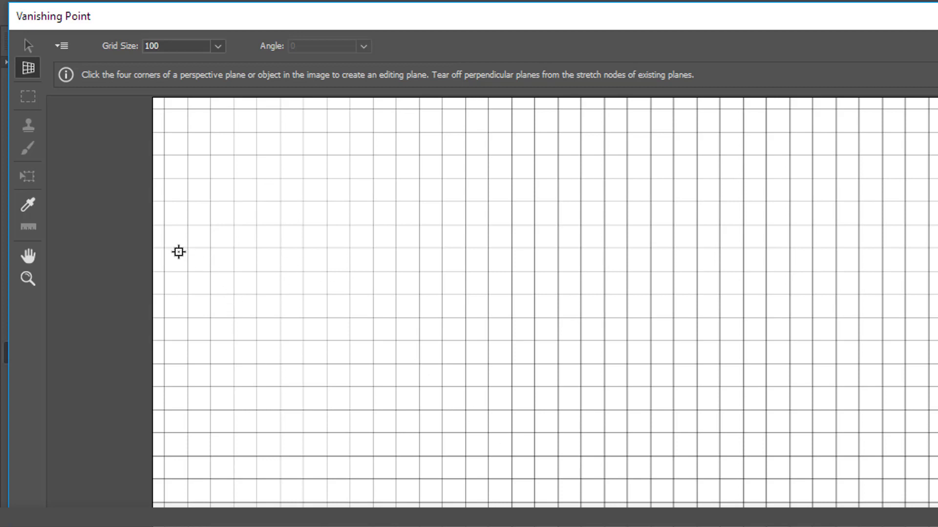
Step: Create a four-cornered perspective plane from the canvas's left edge, narrowing toward the canvas center
click(162, 106)
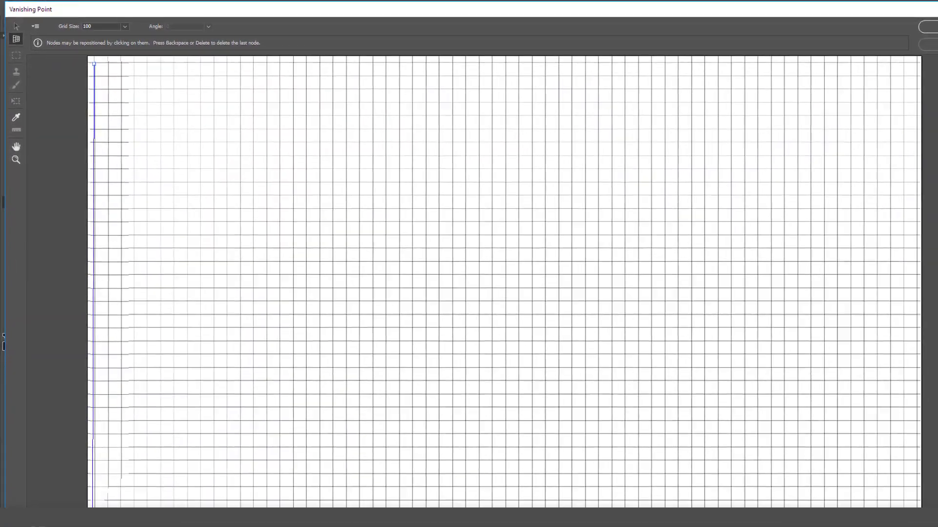
click(87, 496)
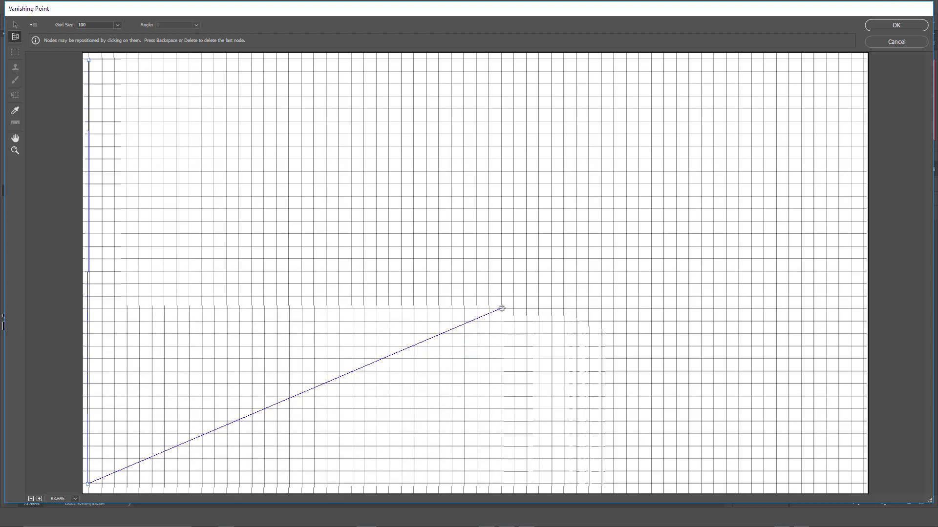
click(501, 308)
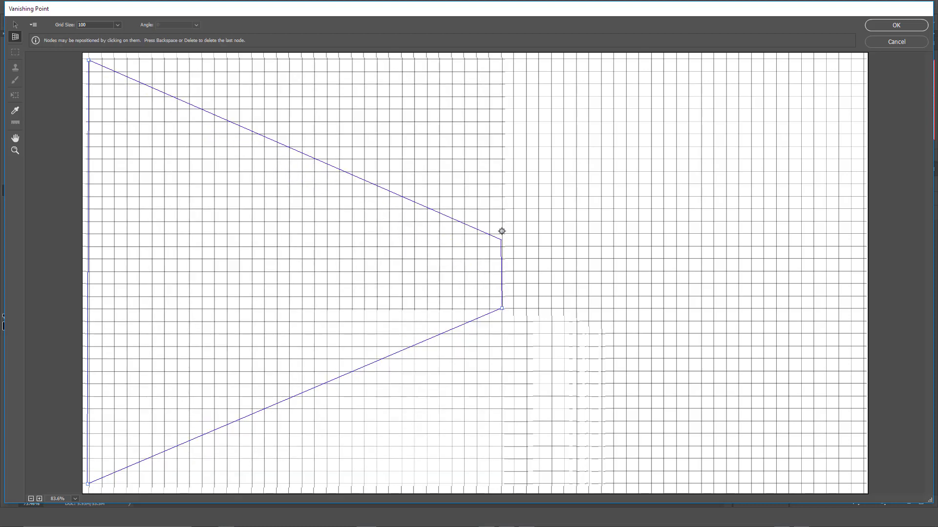
click(502, 209)
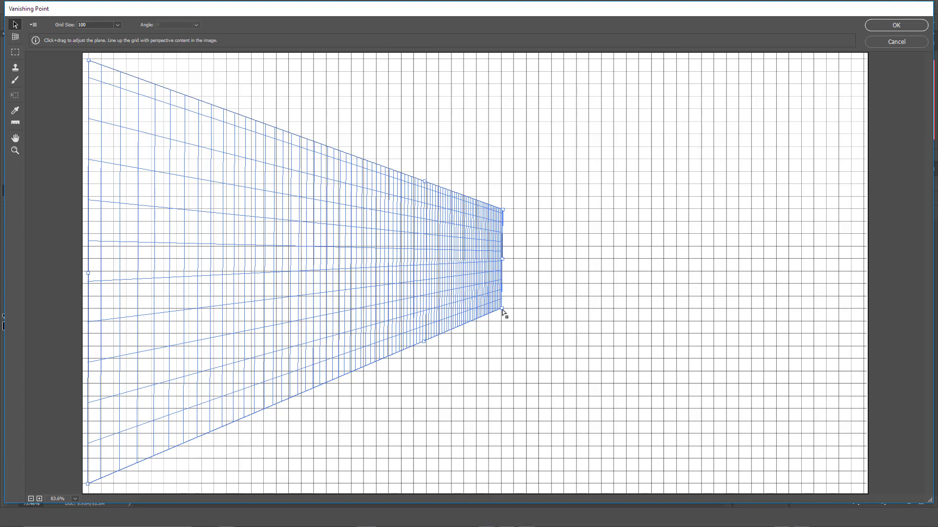
Step: Move the plane's lower far corner down to test invalid perspectives, and bring it back up to a converging shape
drag(502, 309, 478, 446)
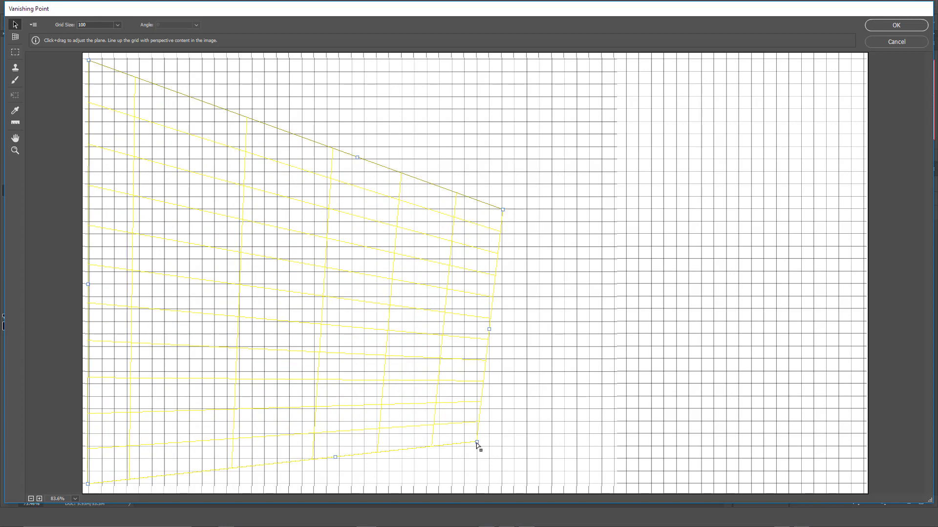
drag(478, 446, 500, 448)
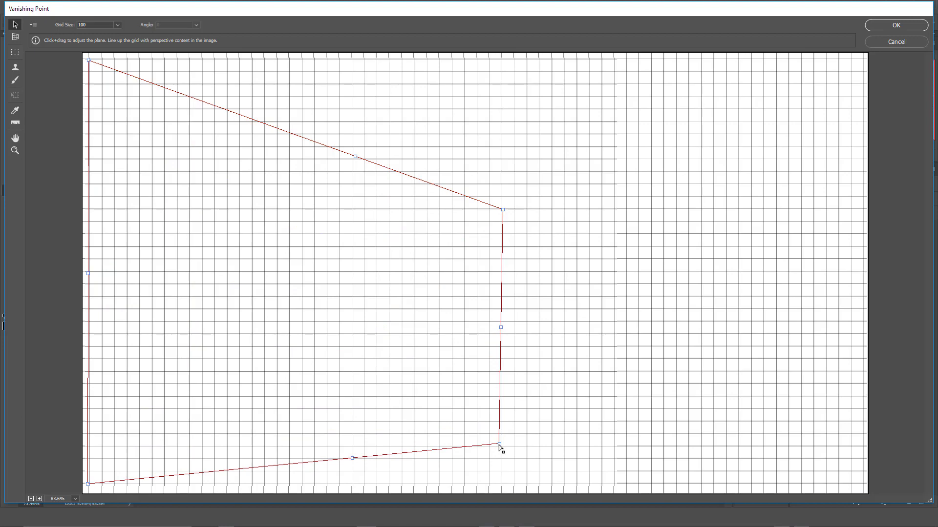
drag(500, 448, 502, 327)
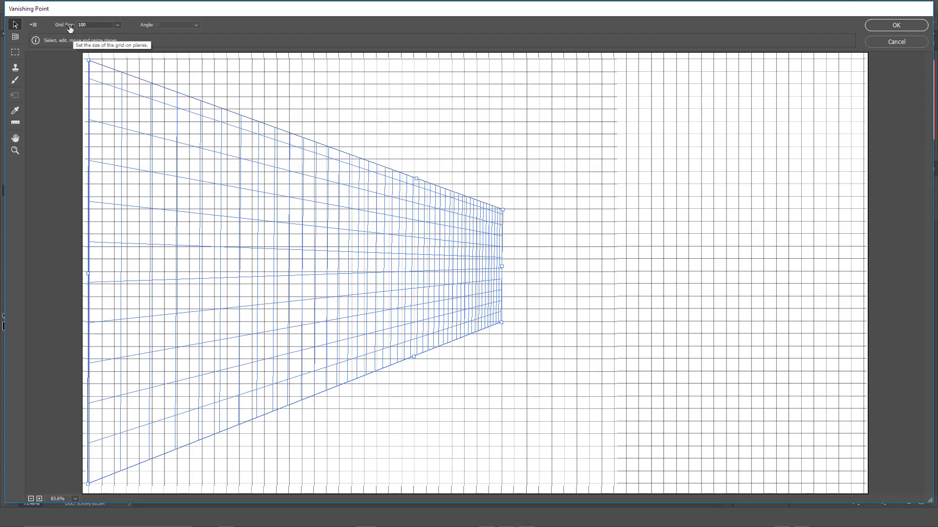
Step: Reduce the perspective plane's grid size to 30.97
click(118, 25)
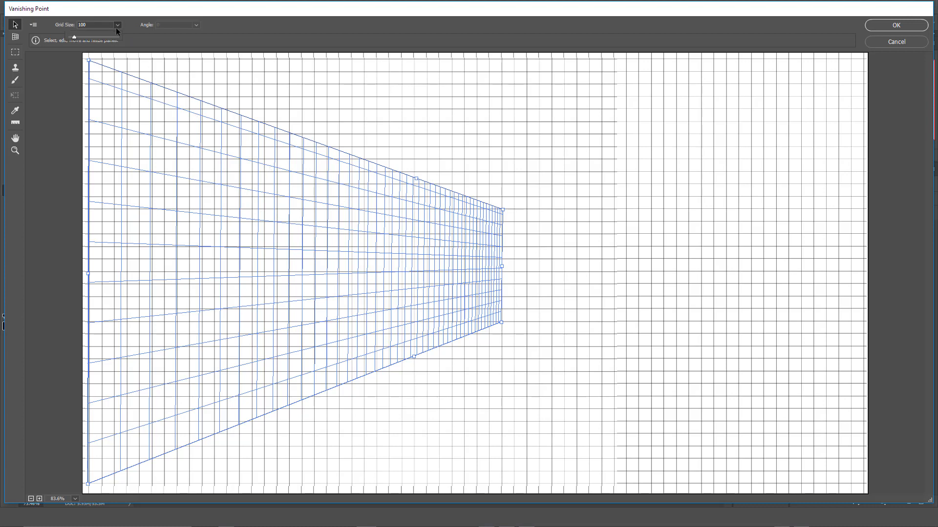
mouse_move(73, 37)
mouse_down()
mouse_move(93, 40)
mouse_move(72, 40)
mouse_up()
click(364, 50)
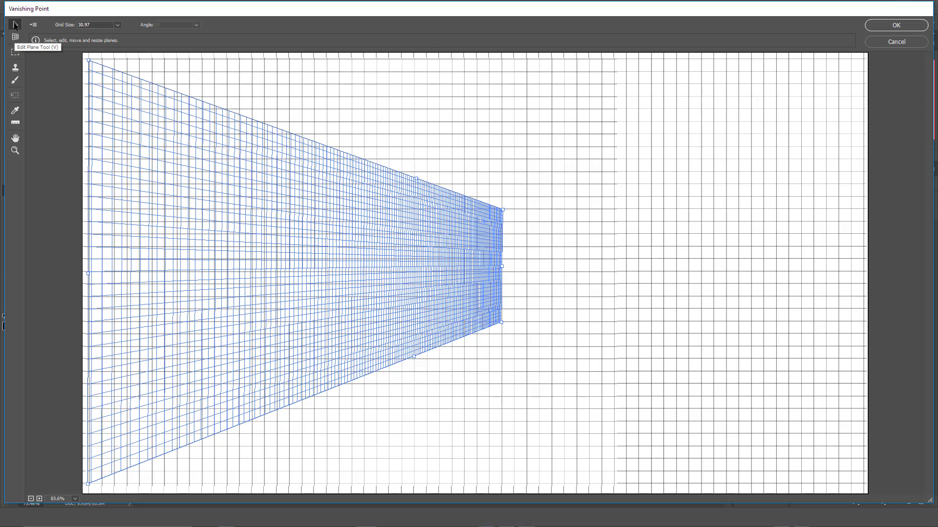
Step: Stretch the plane's far edge almost to its vanishing point with the Edit Plane tool and pull it back near the center
click(15, 26)
drag(542, 267, 638, 268)
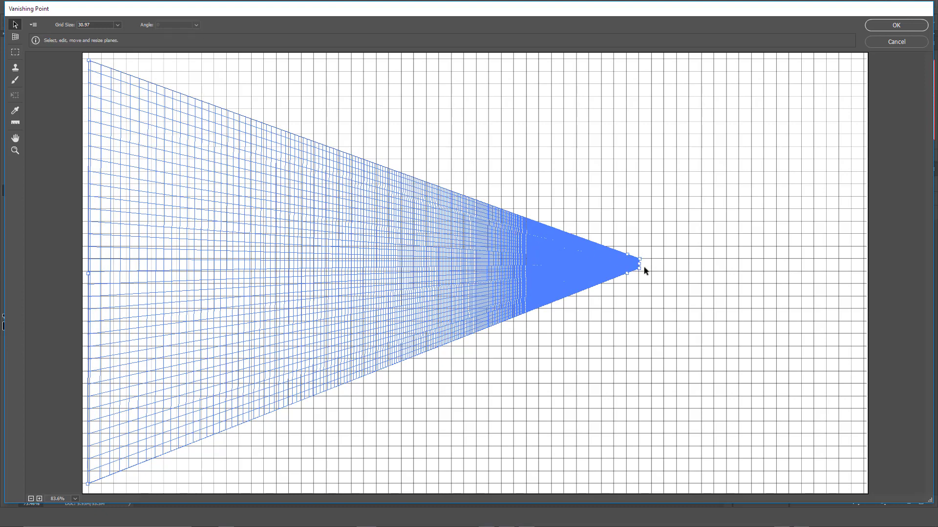
drag(642, 264, 544, 266)
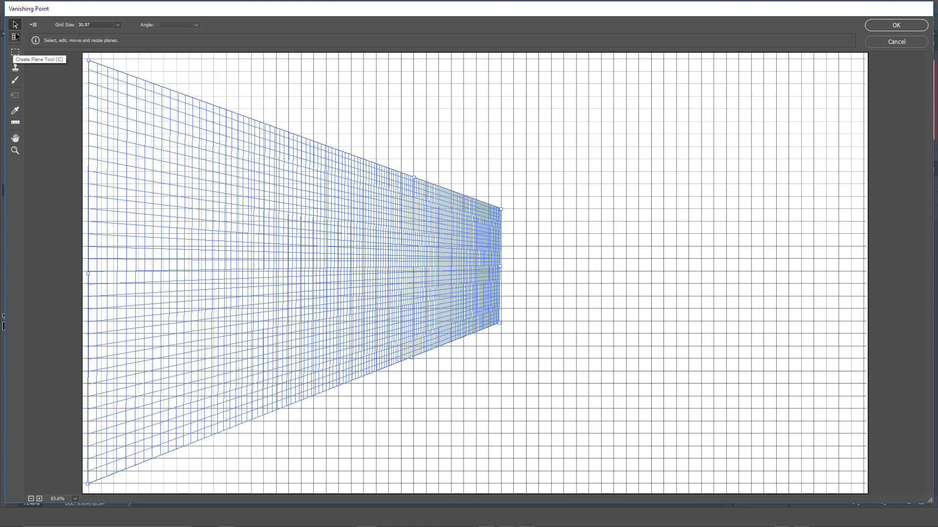
Step: Create a second four-cornered perspective plane beside the first one's far edge, widening out to the canvas's right edge
click(16, 38)
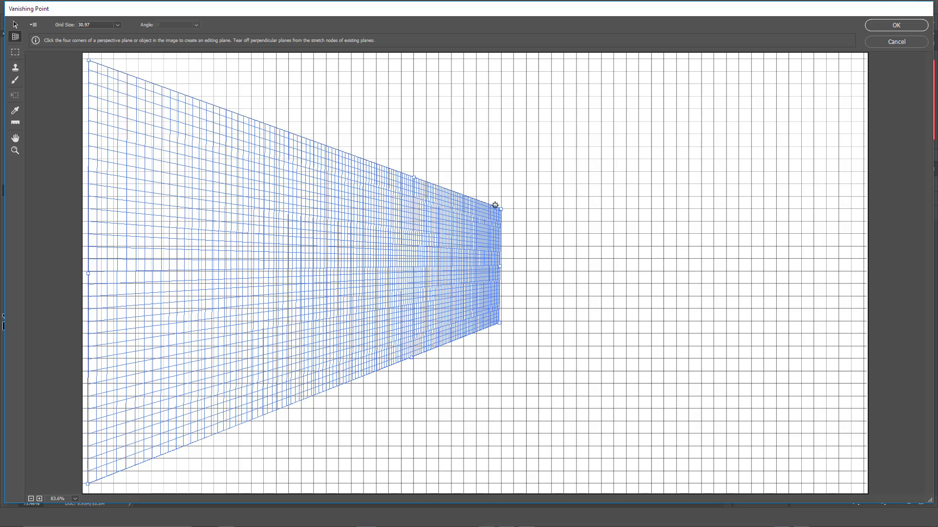
click(513, 210)
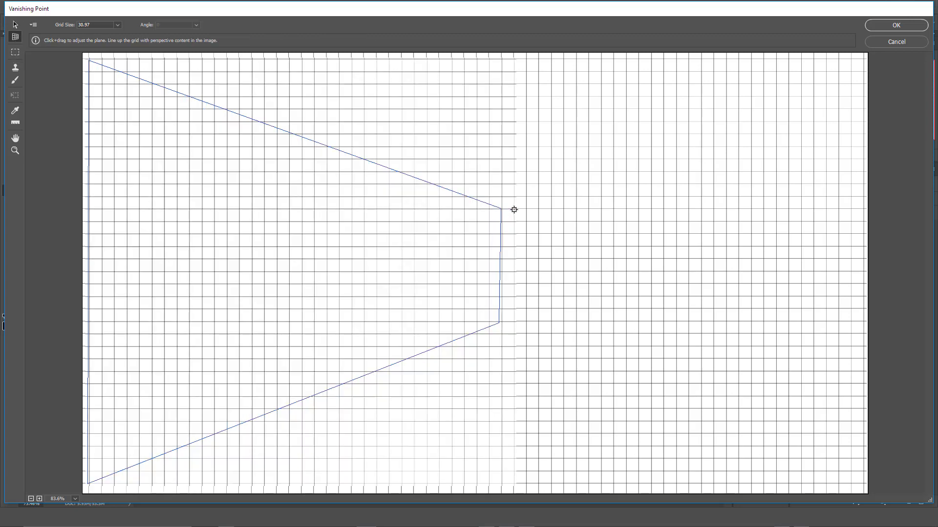
click(514, 325)
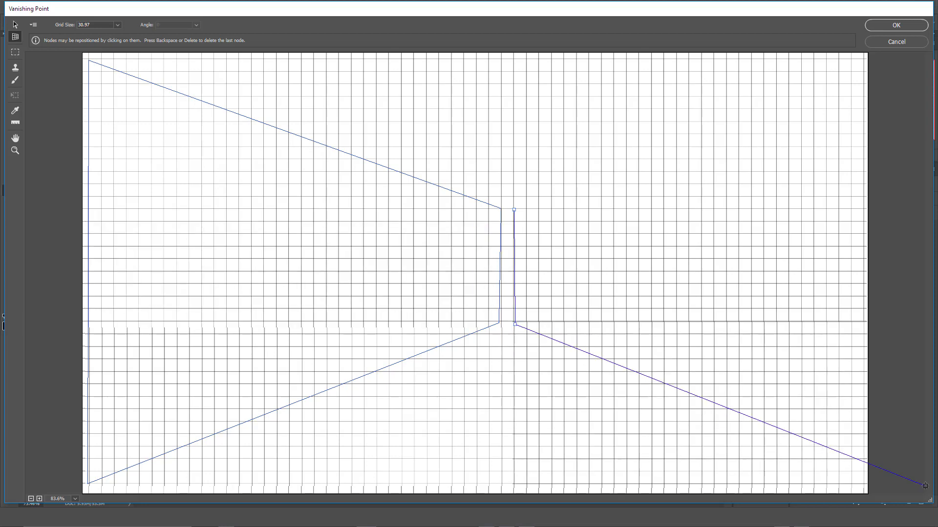
click(865, 486)
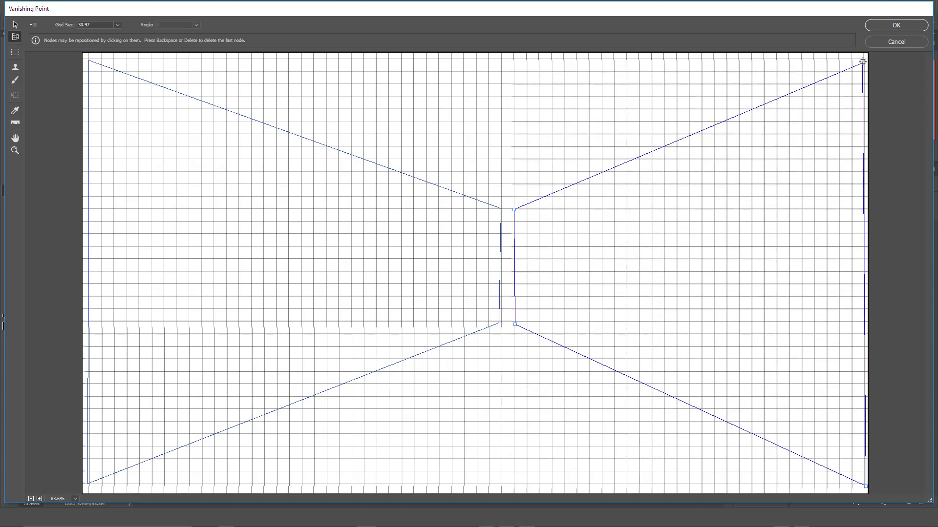
click(863, 61)
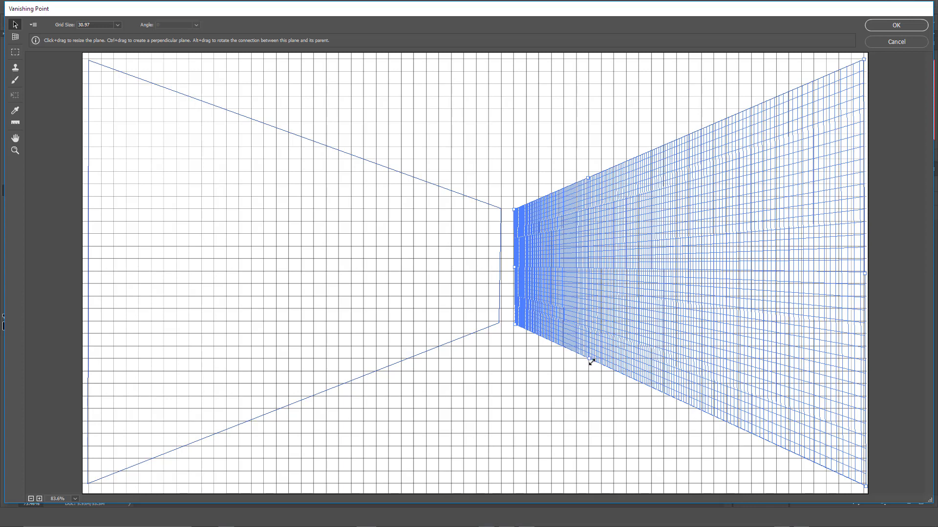
Step: Tear off a perpendicular floor plane from the right wall plane's lower edge, extending past the canvas's left side, and deselect it
key(ctrl+alt)
drag(590, 360, 22, 360)
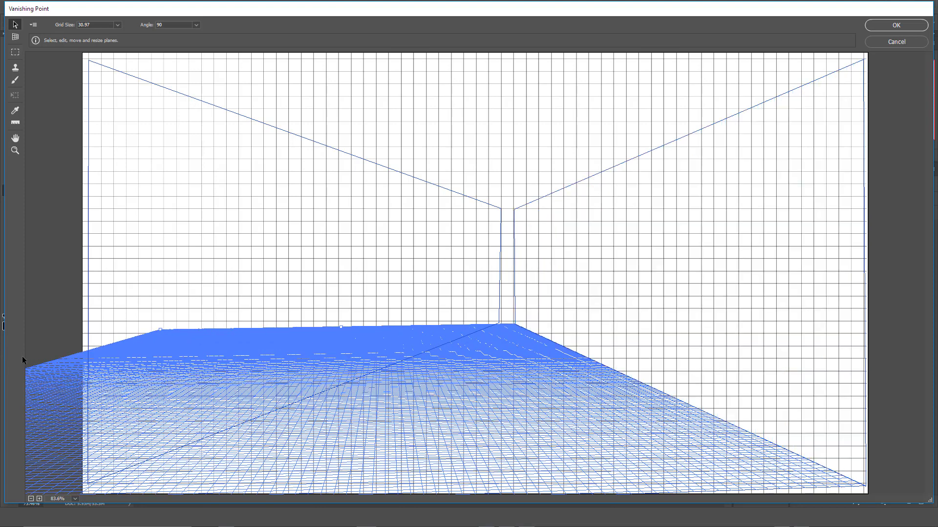
key(ctrl+minus)
key(ctrl+minus)
key(ctrl+minus)
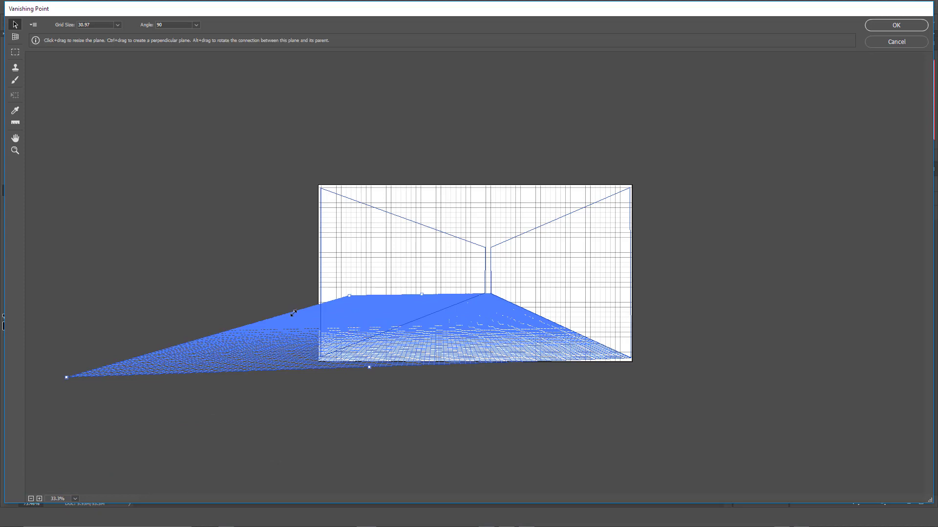
key(ctrl+d)
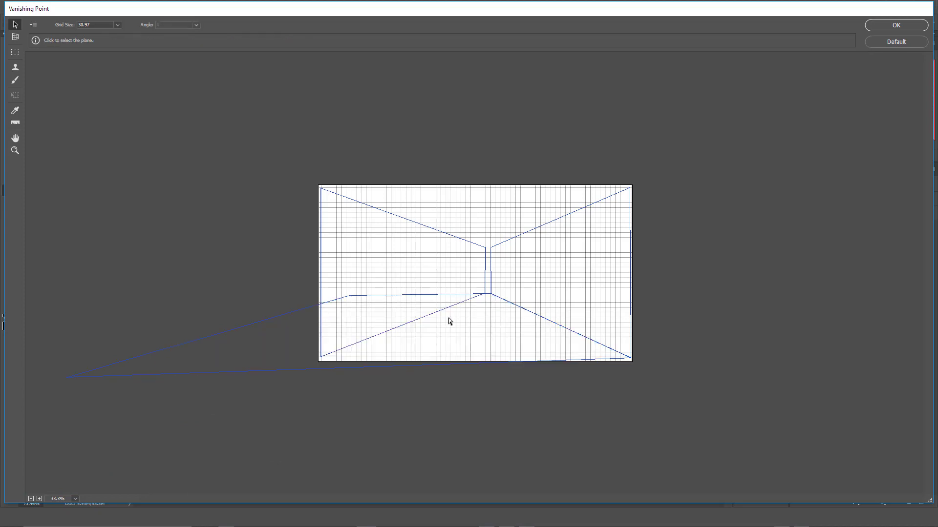
Step: Tear off a perpendicular ceiling plane from the right wall plane's upper edge and stretch it across to the left side
key(ctrl+plus)
key(ctrl+plus)
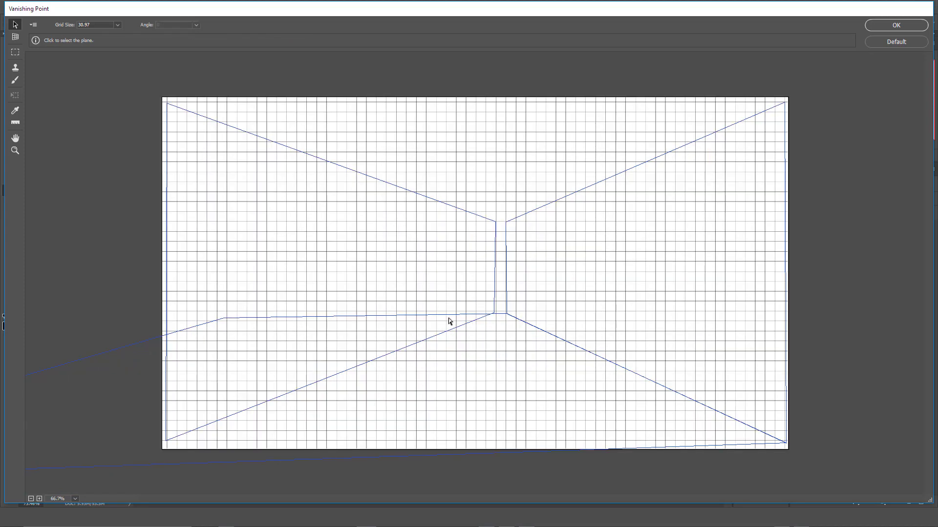
key(ctrl+plus)
click(684, 157)
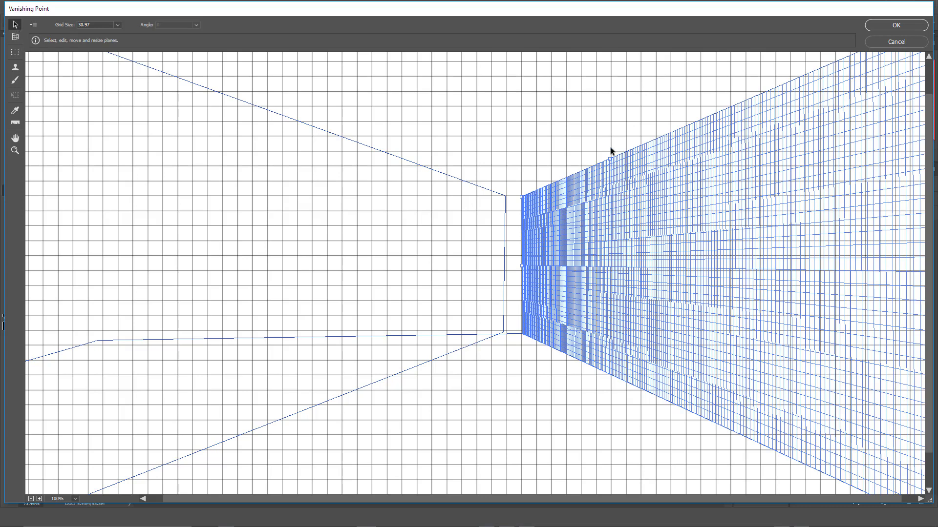
key(alt)
drag(611, 158, 134, 188)
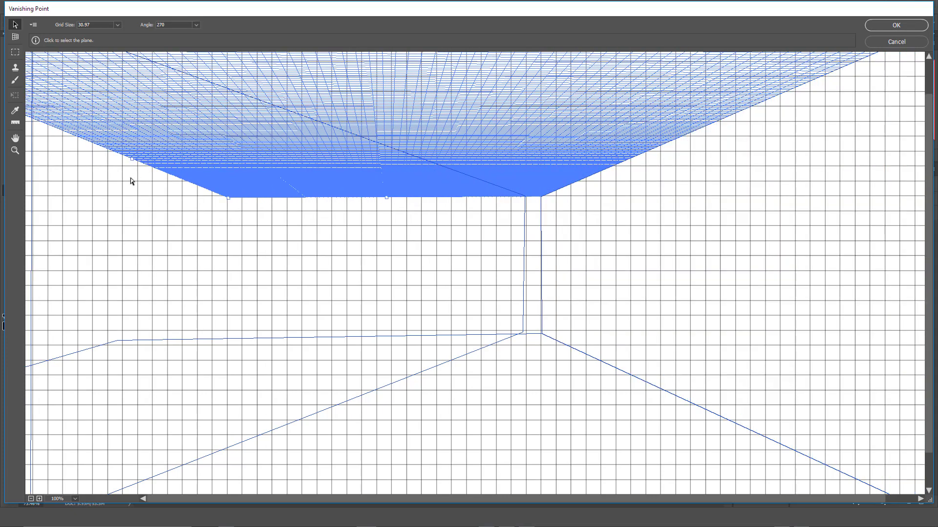
Step: Tear off a new left wall plane downward from the ceiling plane's left edge, and delete the original left plane
key(ctrl)
drag(131, 158, 205, 493)
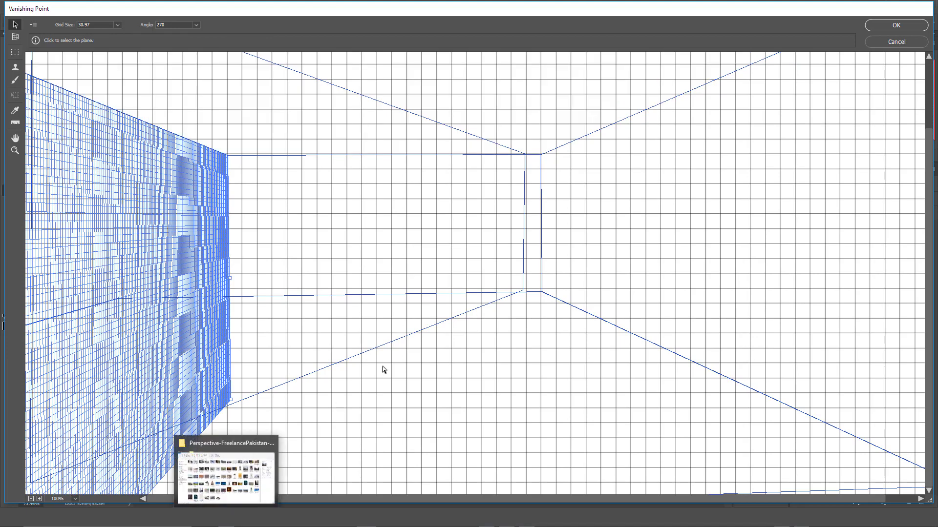
click(452, 321)
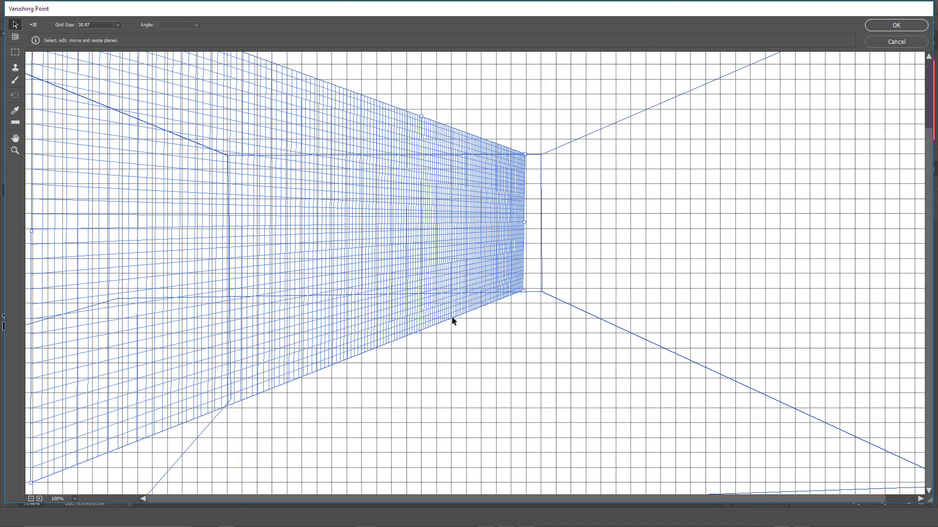
key(BackSpace)
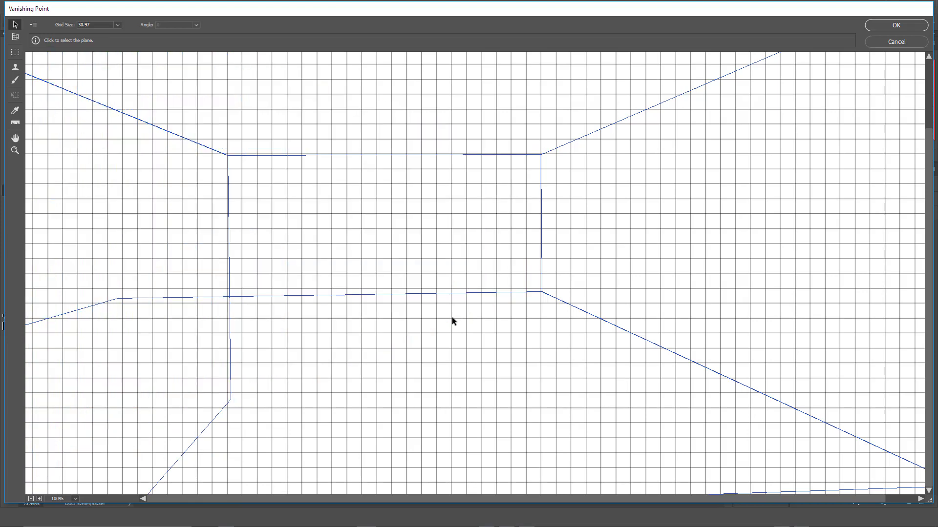
Step: Select the left wall, ceiling, right wall and floor planes in turn to examine how they connect
click(137, 225)
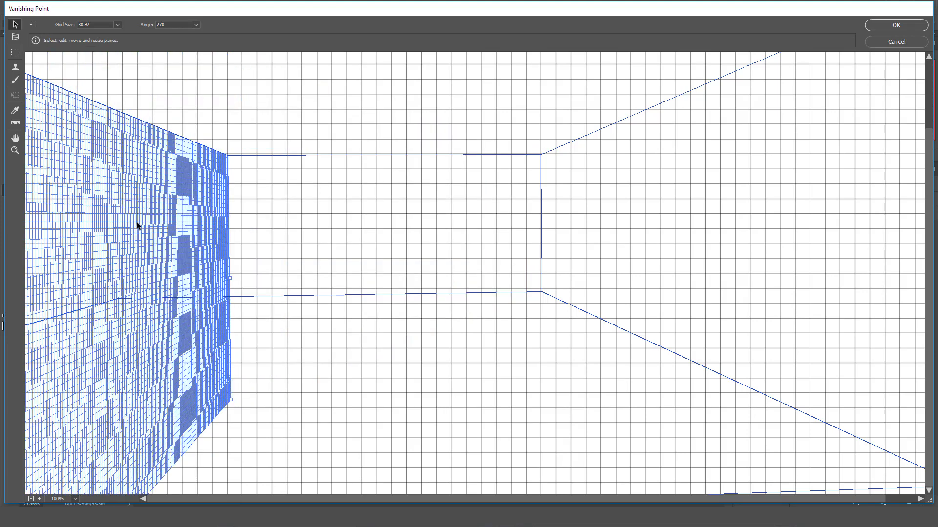
click(327, 106)
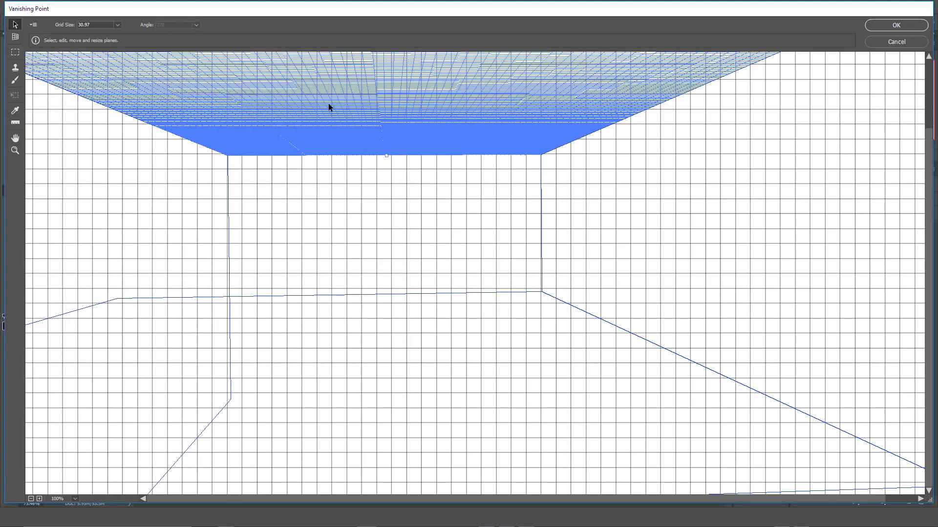
click(397, 250)
click(633, 244)
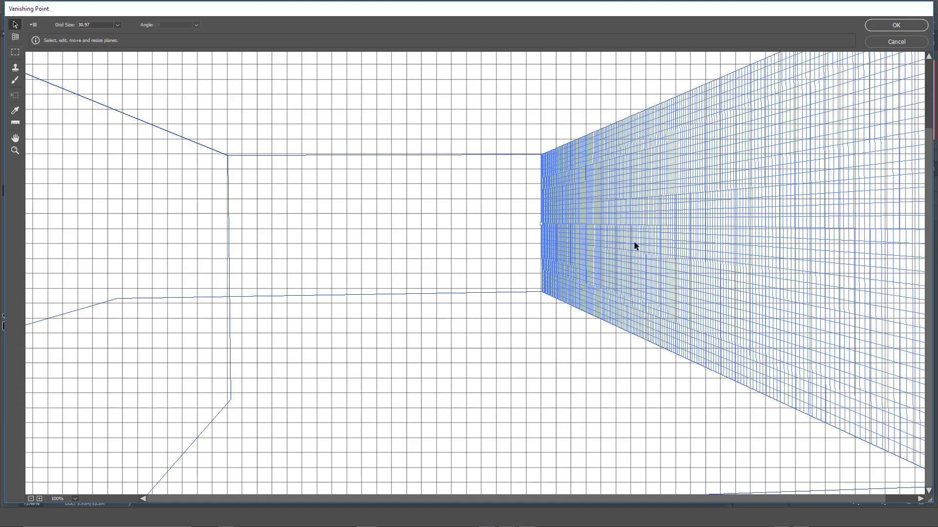
click(384, 445)
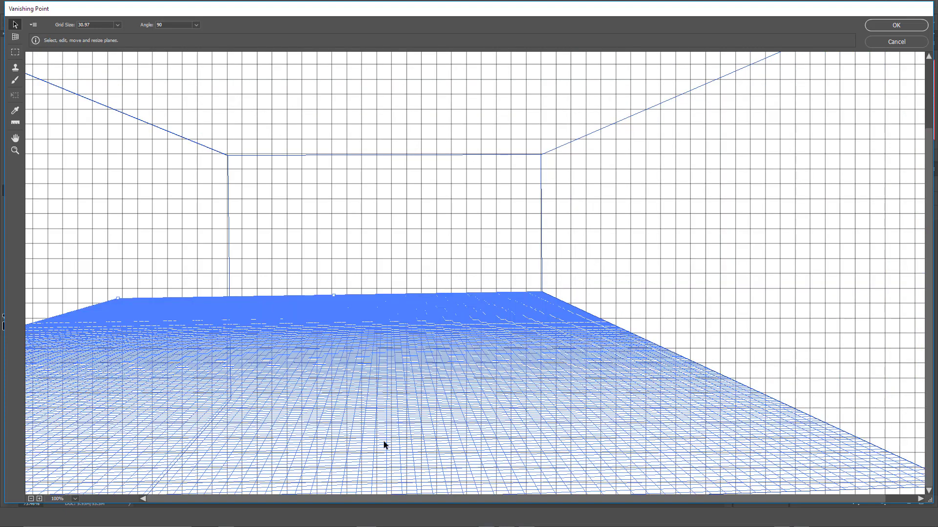
click(678, 219)
click(178, 192)
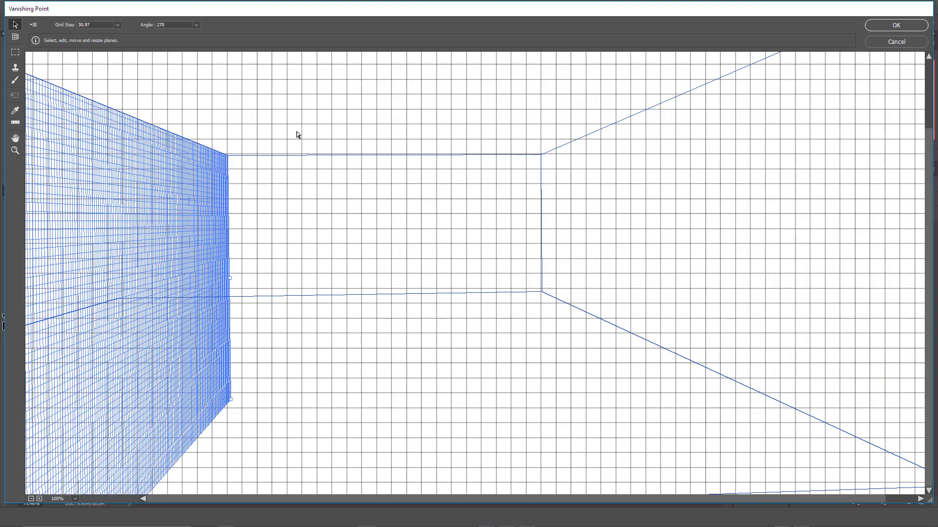
click(331, 110)
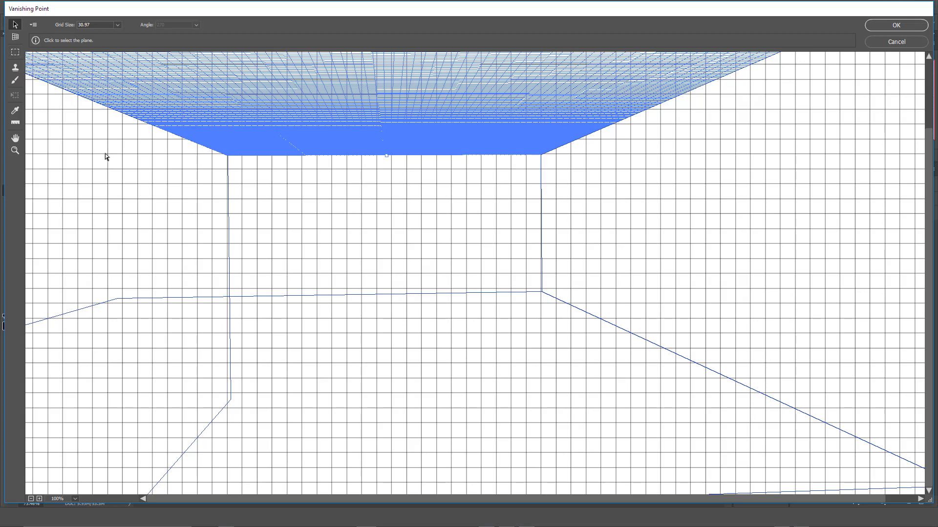
Step: Draw perspective marquee selections on the left and right wall planes, and try filling the right one from the source image
click(15, 55)
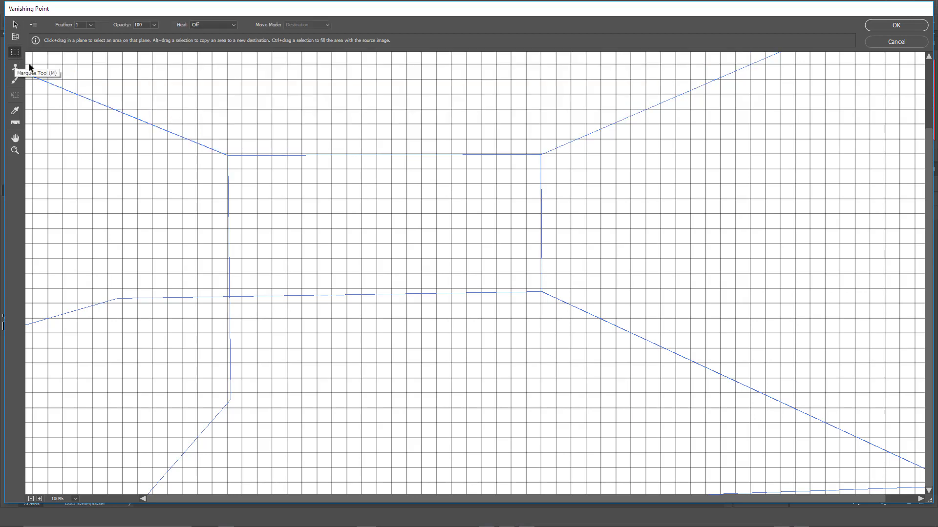
drag(65, 149, 206, 374)
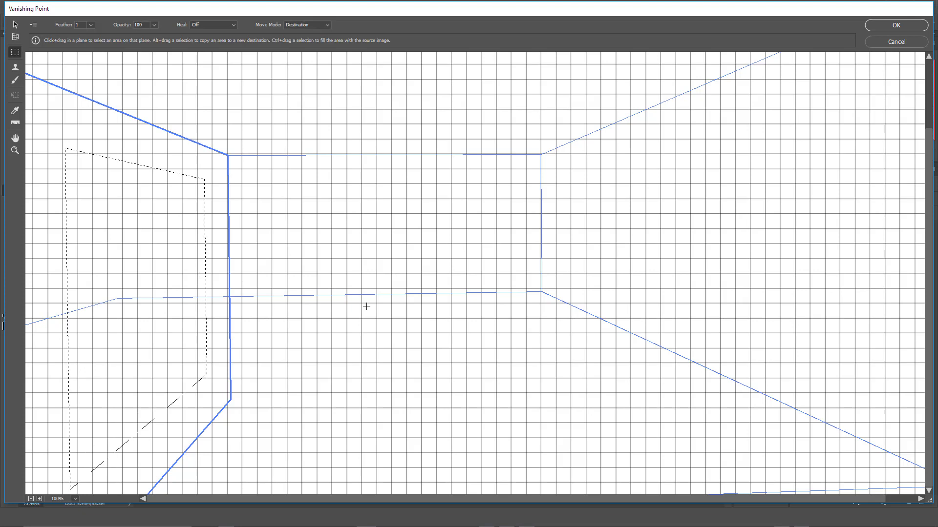
drag(829, 132, 558, 280)
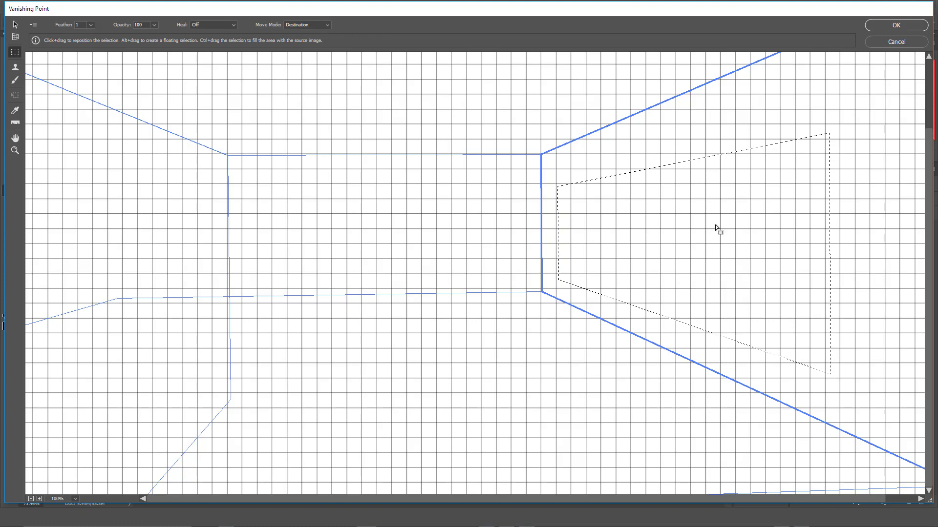
ctrl+drag(722, 218, 725, 237)
key(ctrl+z)
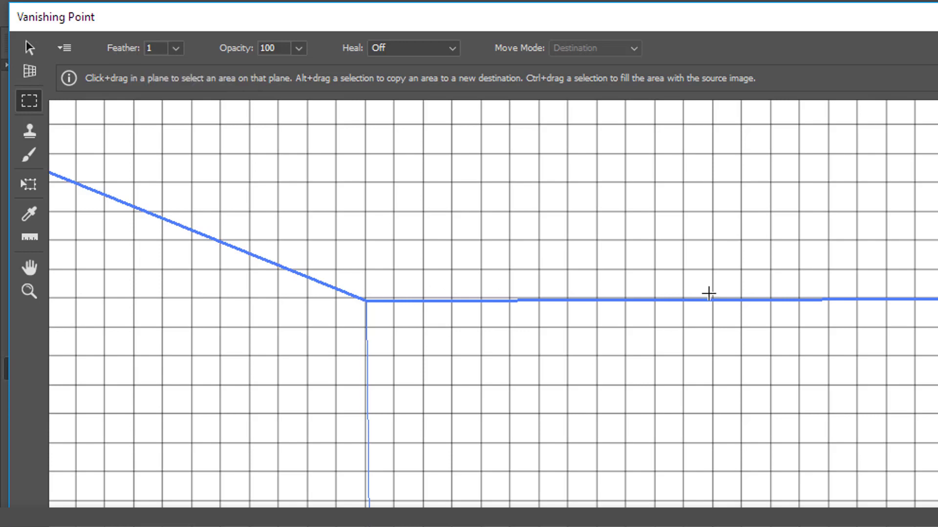
Step: Examine the Marquee tool's Feather, Opacity and Heal options
click(176, 48)
click(177, 50)
click(298, 50)
click(299, 51)
click(452, 51)
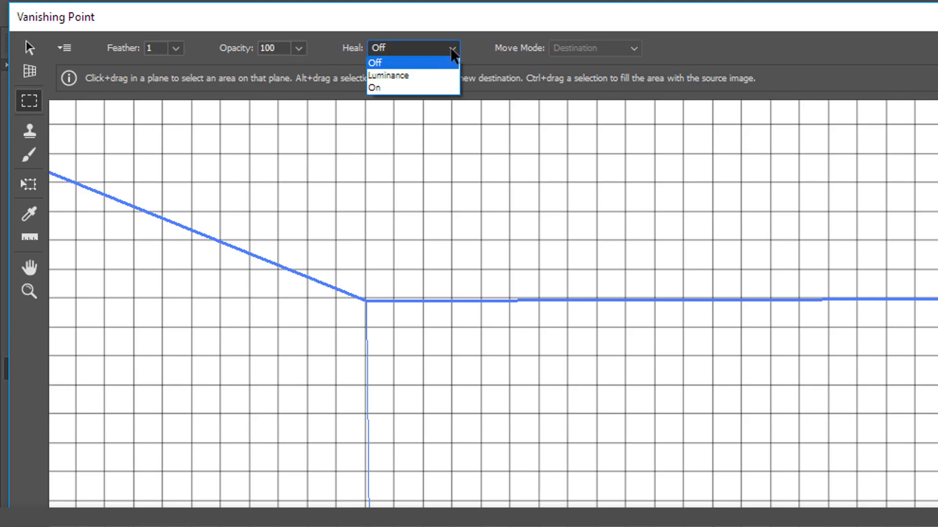
click(453, 51)
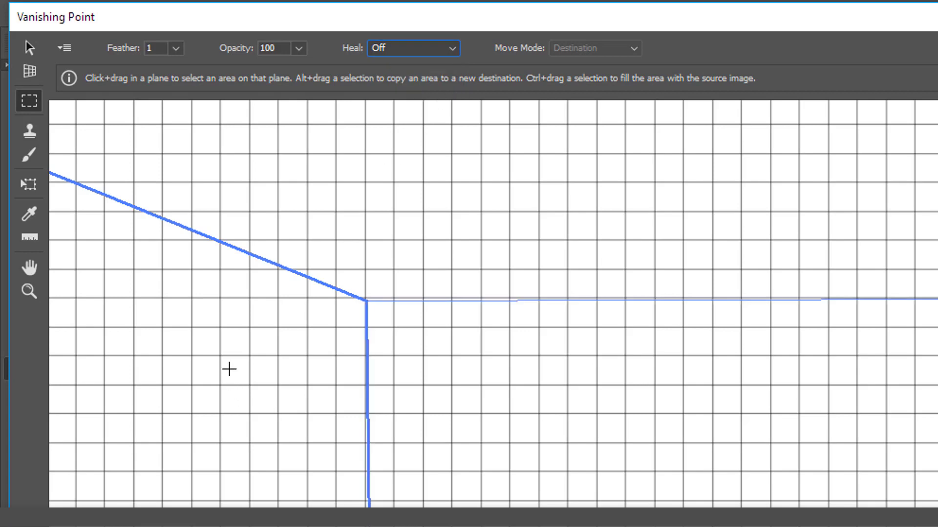
click(458, 49)
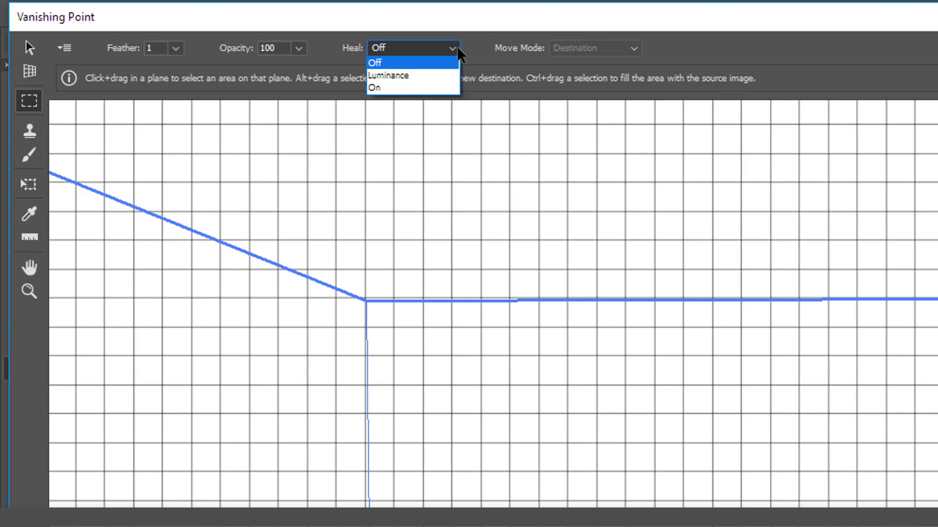
click(457, 49)
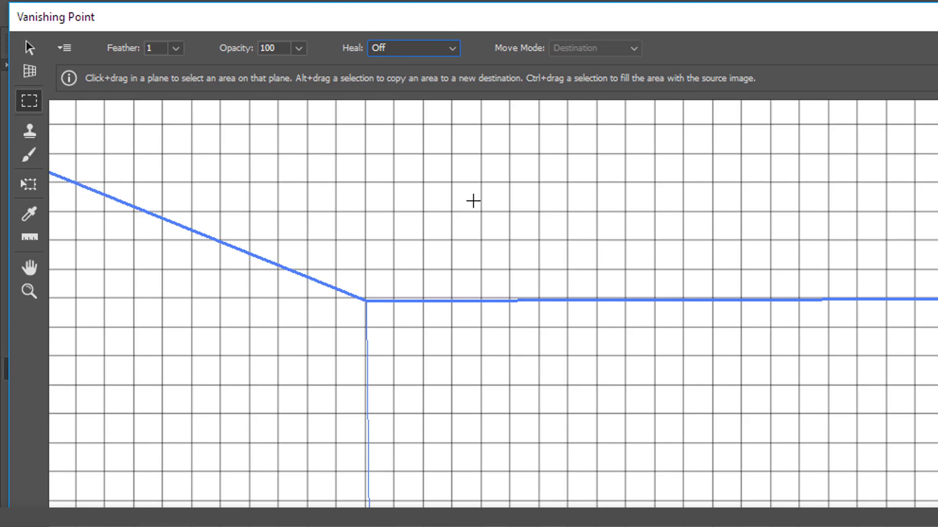
Step: Examine the Stamp tool's options, including the available Heal modes
click(29, 131)
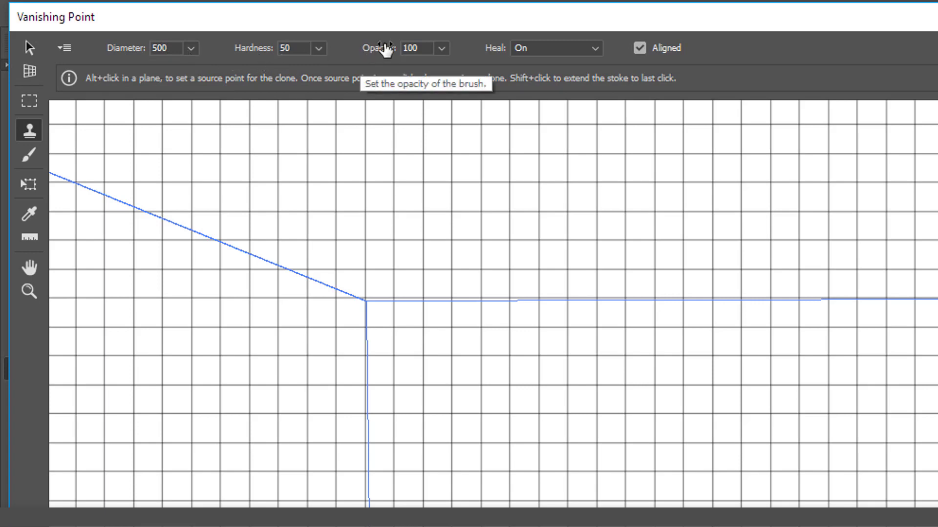
click(597, 48)
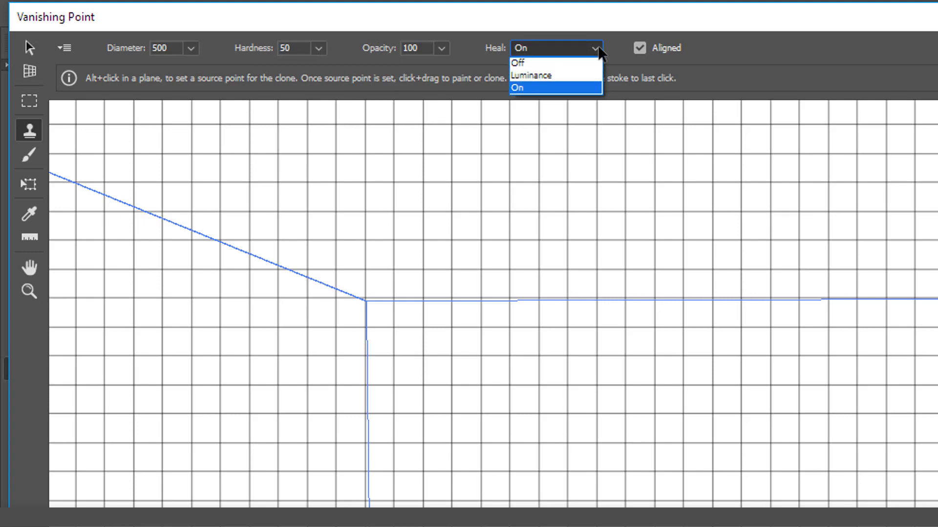
click(598, 49)
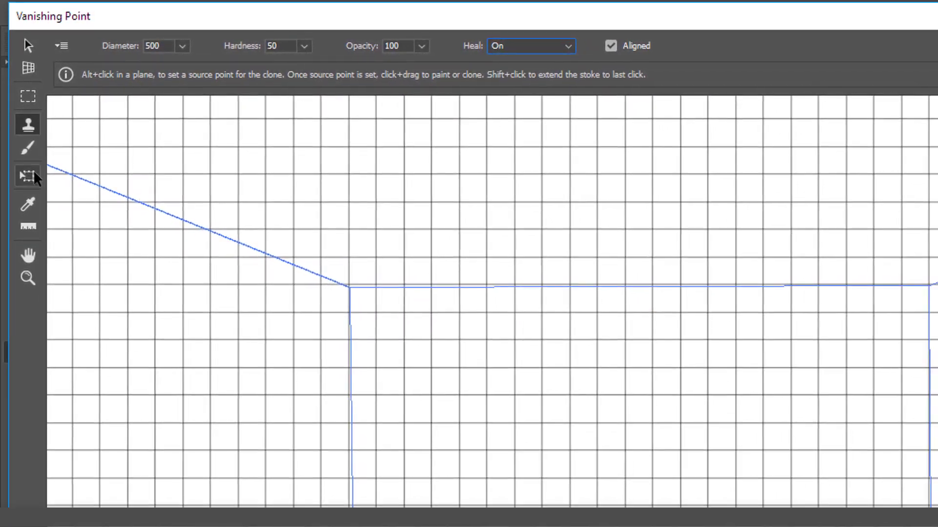
Step: Activate the Brush tool and set its brush color to red (ff0000)
click(28, 151)
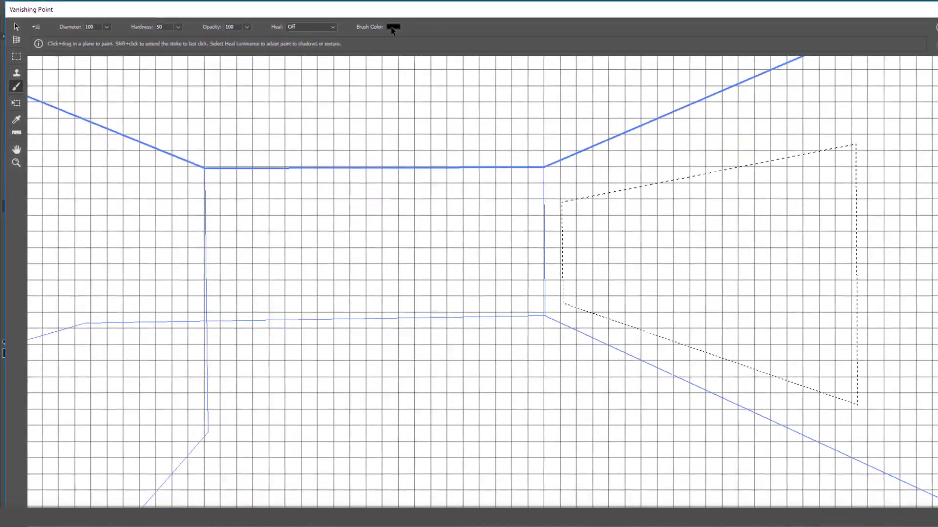
click(424, 28)
text(ffe4e4)
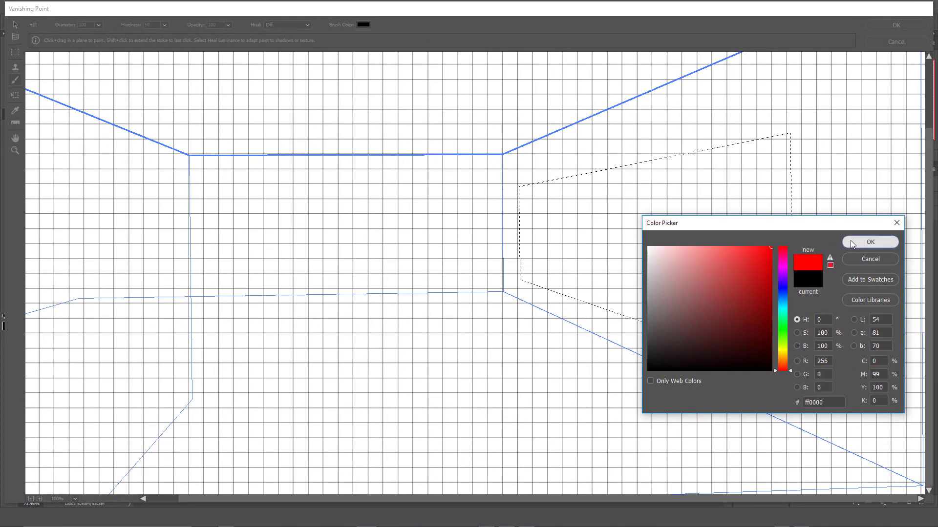
click(871, 242)
Step: Paint two red brush strokes inside the selection on the right wall plane, and return to the Edit Plane tool
drag(617, 237, 581, 236)
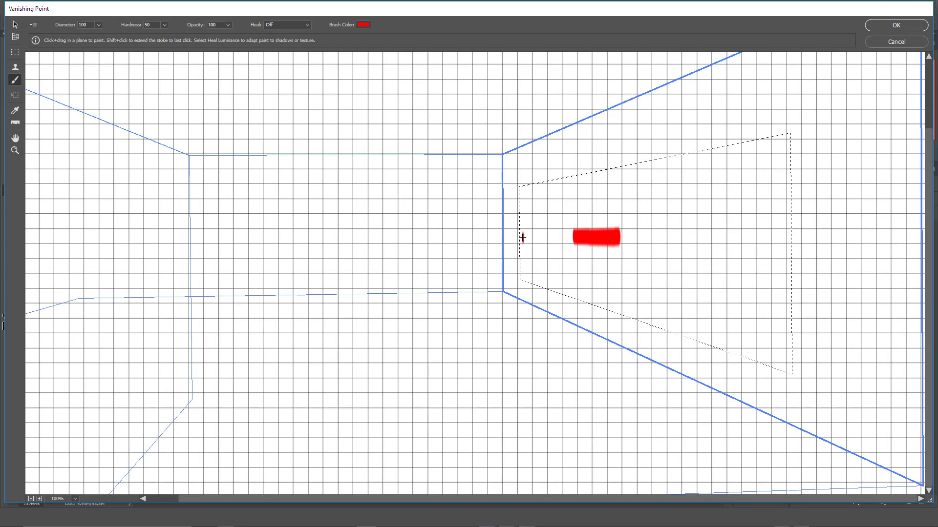
mouse_move(526, 237)
mouse_down()
mouse_move(785, 236)
mouse_move(793, 218)
mouse_move(725, 216)
mouse_move(787, 208)
mouse_move(722, 205)
mouse_move(778, 199)
mouse_move(746, 199)
mouse_move(790, 194)
mouse_move(746, 180)
mouse_move(787, 179)
mouse_move(699, 171)
mouse_up()
key(v)
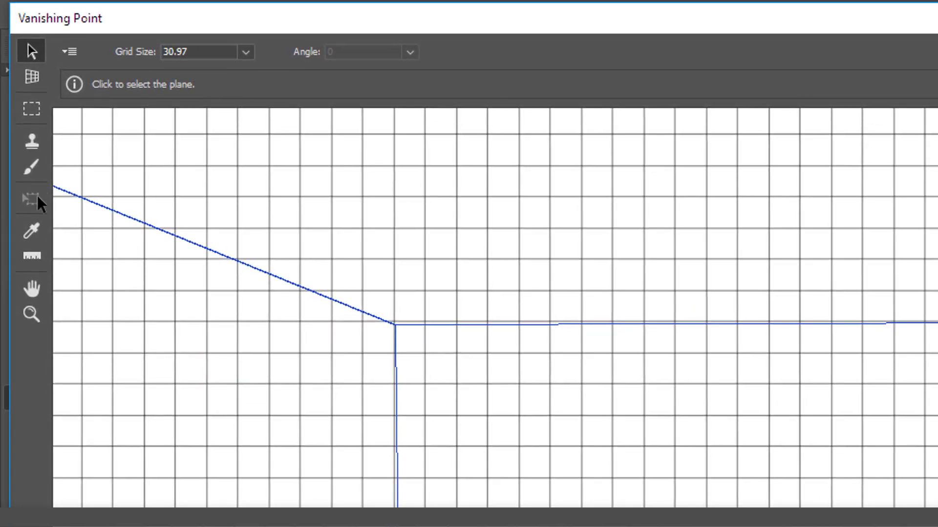
Step: Sample white from the image with the Eyedropper tool, and measure the top edge of the back wall plane
click(33, 231)
click(402, 268)
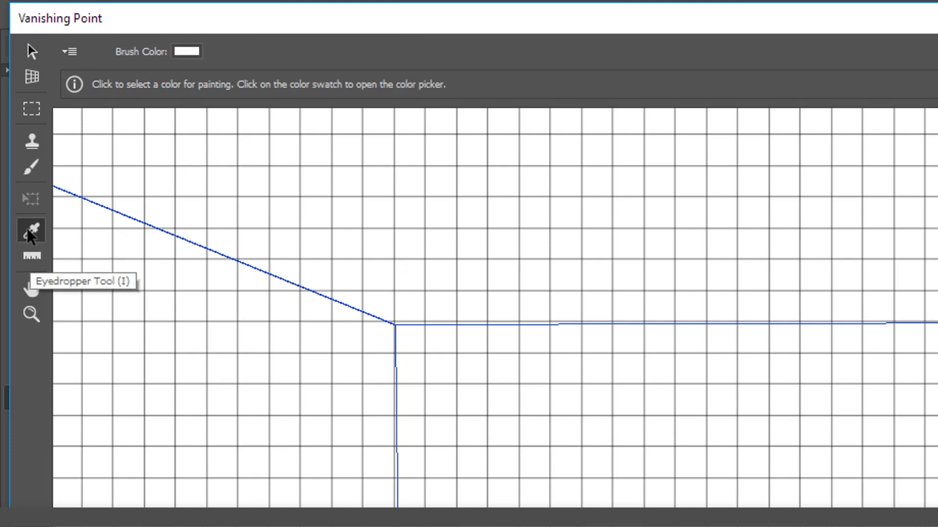
click(32, 256)
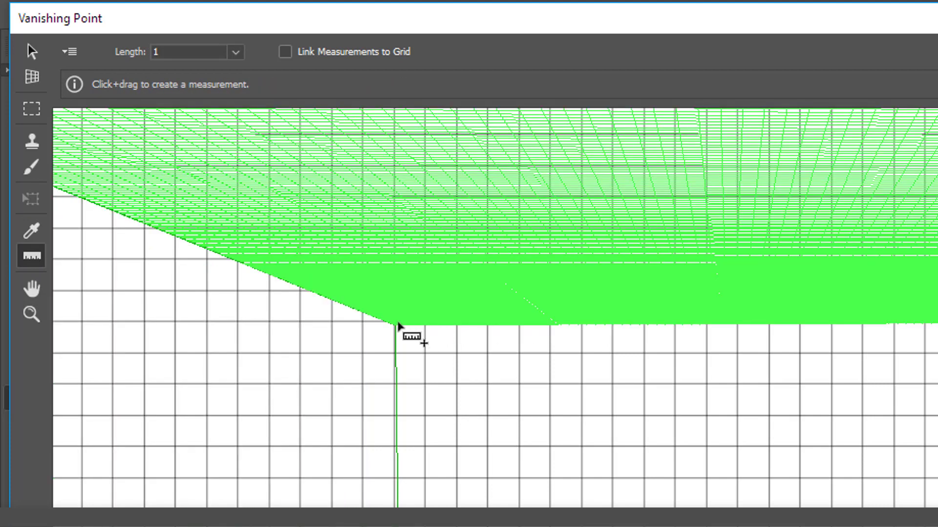
drag(397, 323, 937, 323)
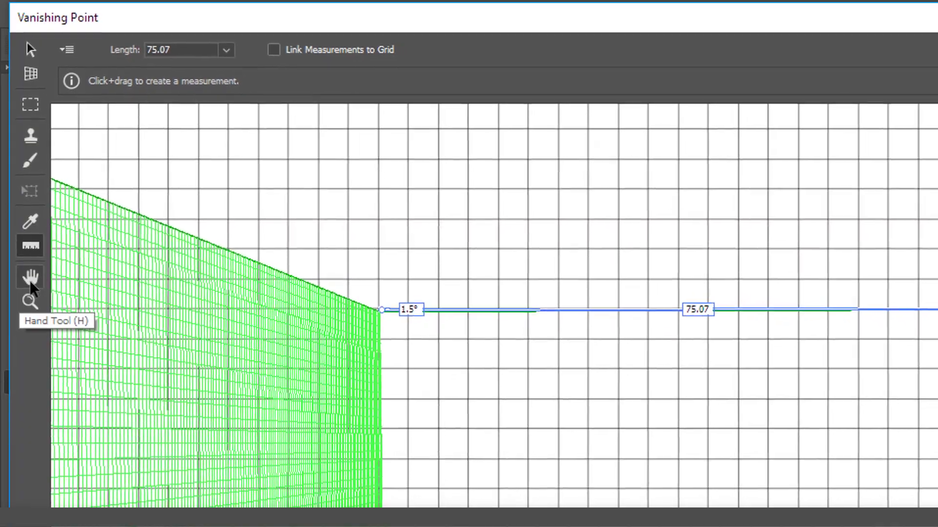
Step: Examine the perspective planes with the Zoom and Hand tools, zooming in and out and panning across the preview
click(30, 279)
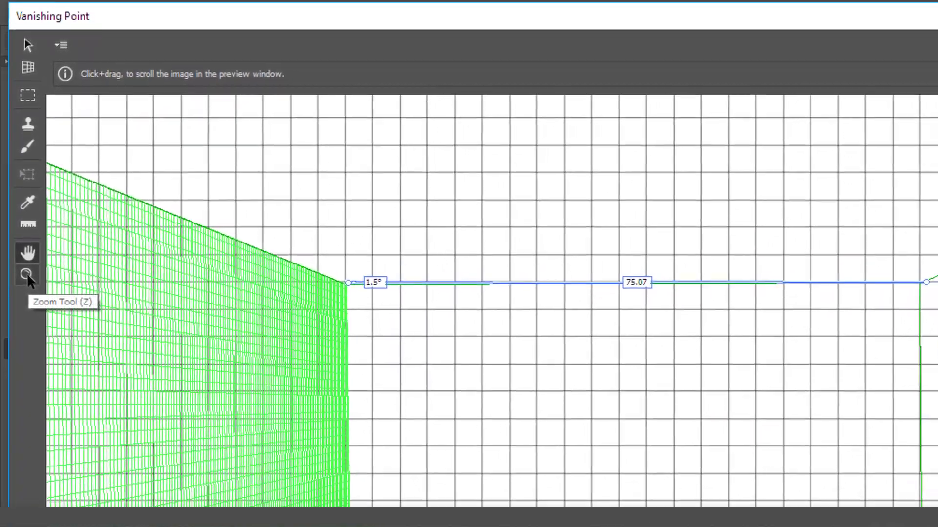
click(30, 300)
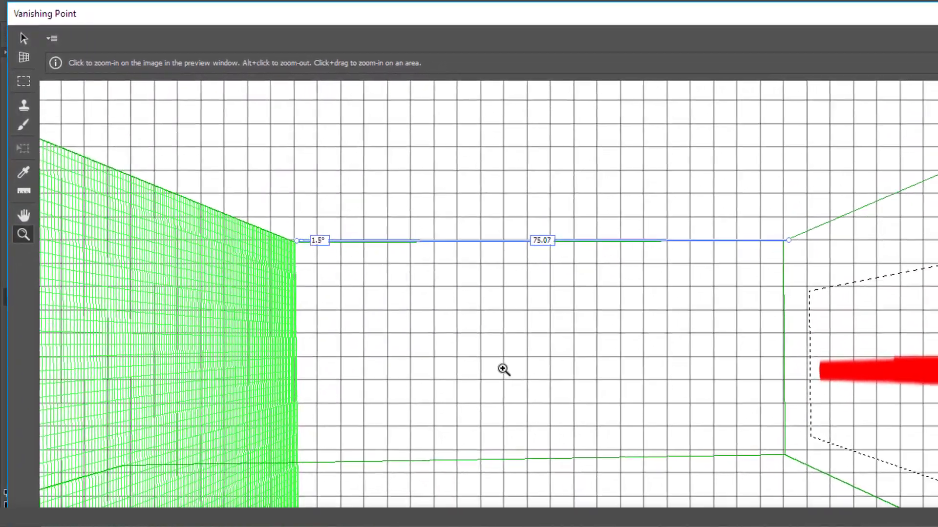
click(562, 415)
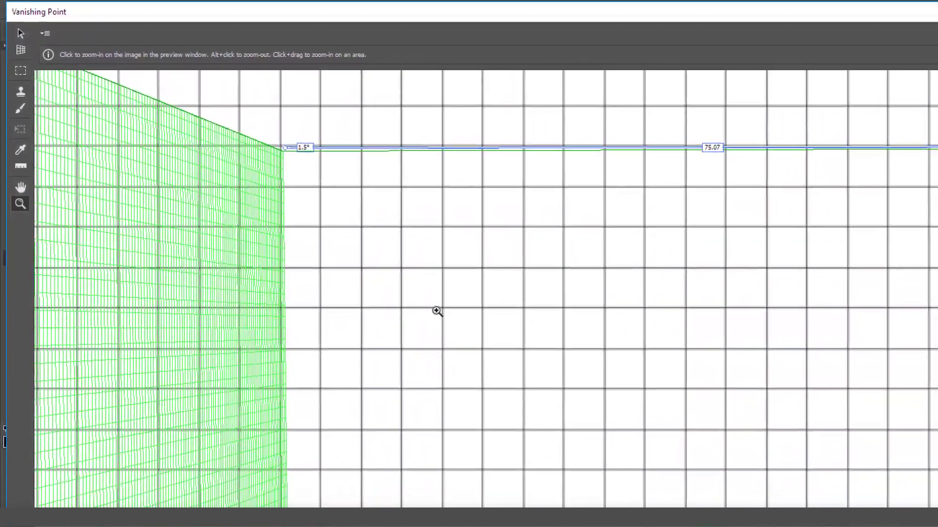
click(438, 313)
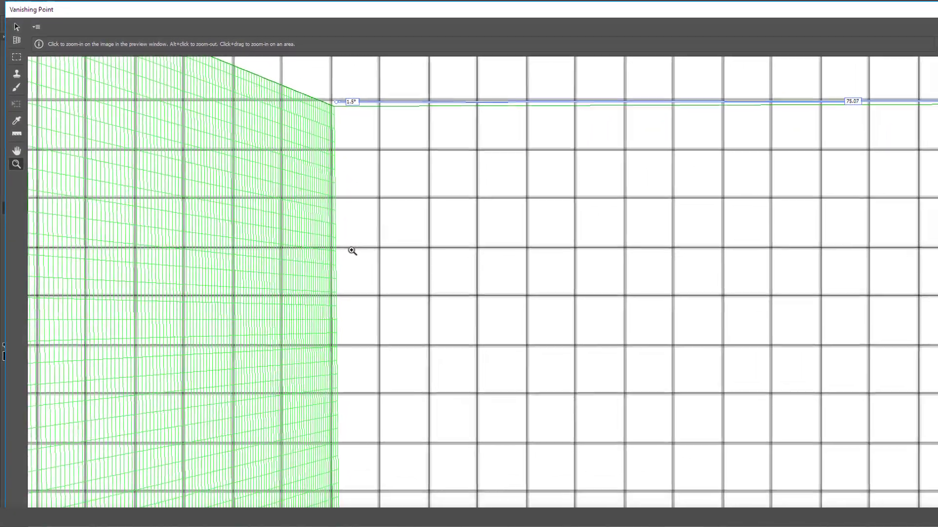
alt+click(342, 244)
alt+click(332, 239)
alt+click(325, 231)
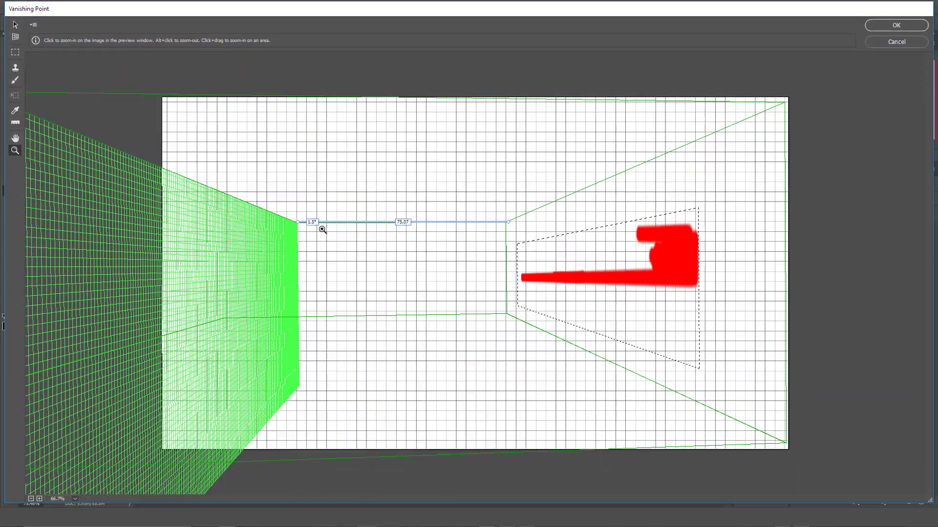
click(338, 236)
alt+click(338, 236)
click(338, 236)
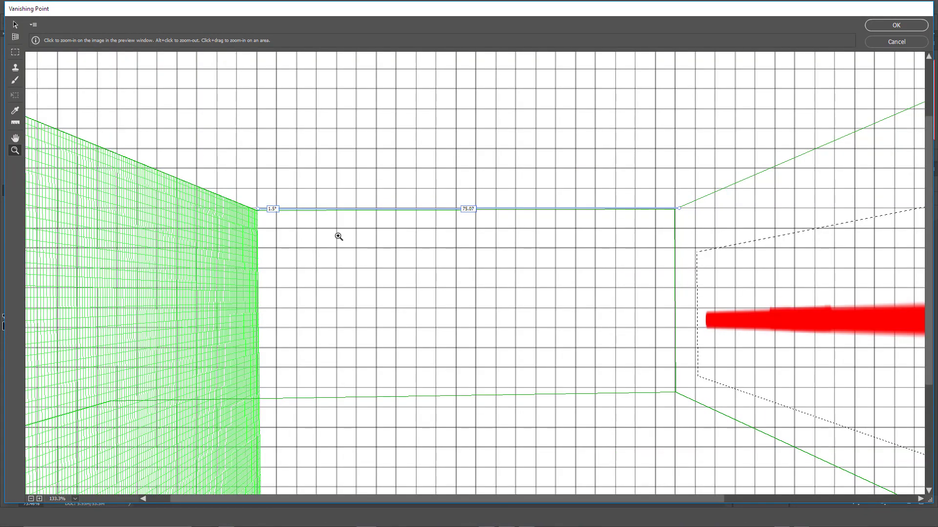
drag(339, 273, 321, 264)
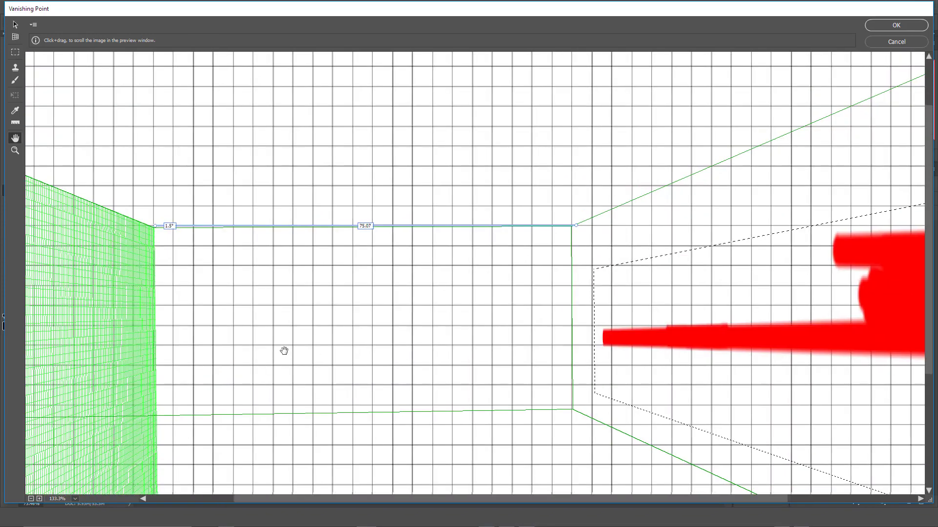
mouse_move(283, 351)
mouse_down()
mouse_move(453, 174)
mouse_move(500, 420)
mouse_move(471, 330)
mouse_move(234, 320)
mouse_move(431, 244)
mouse_move(306, 251)
mouse_move(260, 294)
mouse_move(331, 321)
mouse_move(306, 236)
mouse_move(220, 207)
mouse_up()
key(z)
alt+click(220, 207)
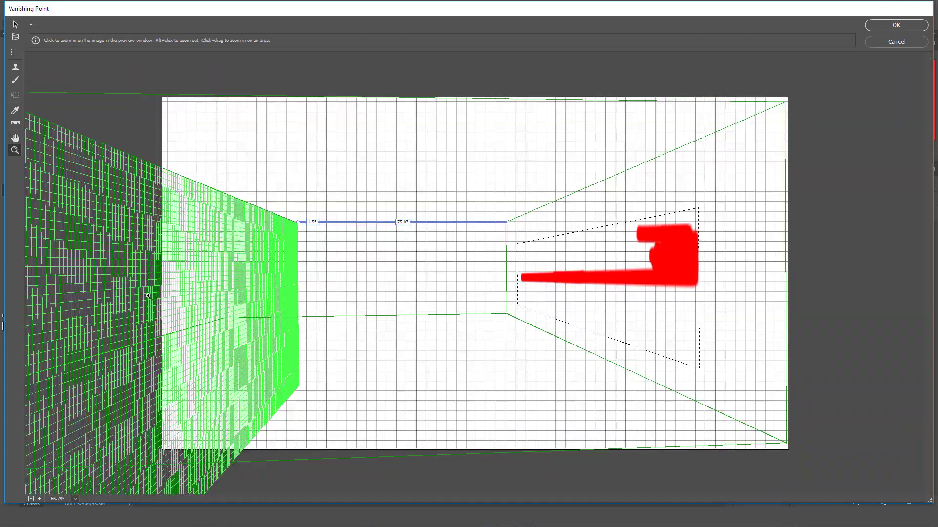
Step: View the planes at several magnifications, from 25% up to 200%, and finish at 100%
click(30, 500)
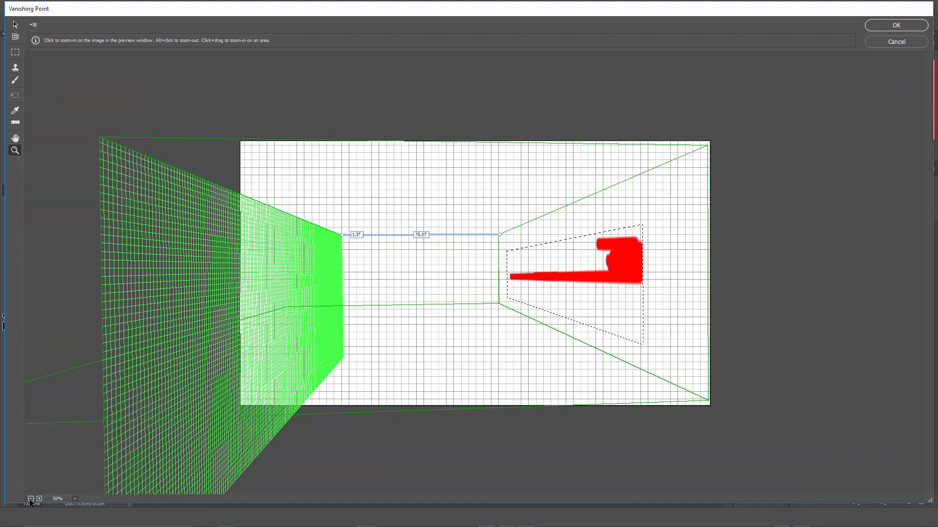
click(30, 499)
click(31, 499)
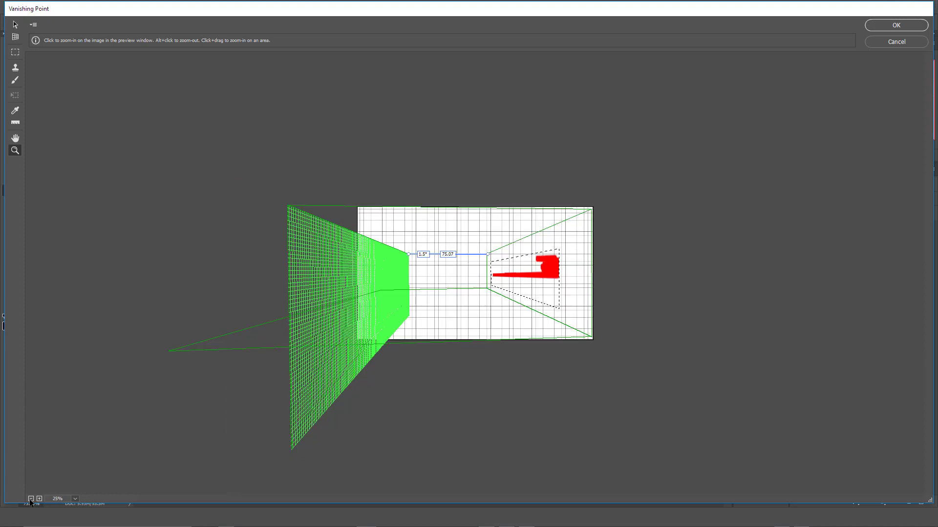
click(39, 499)
click(39, 499)
click(39, 499)
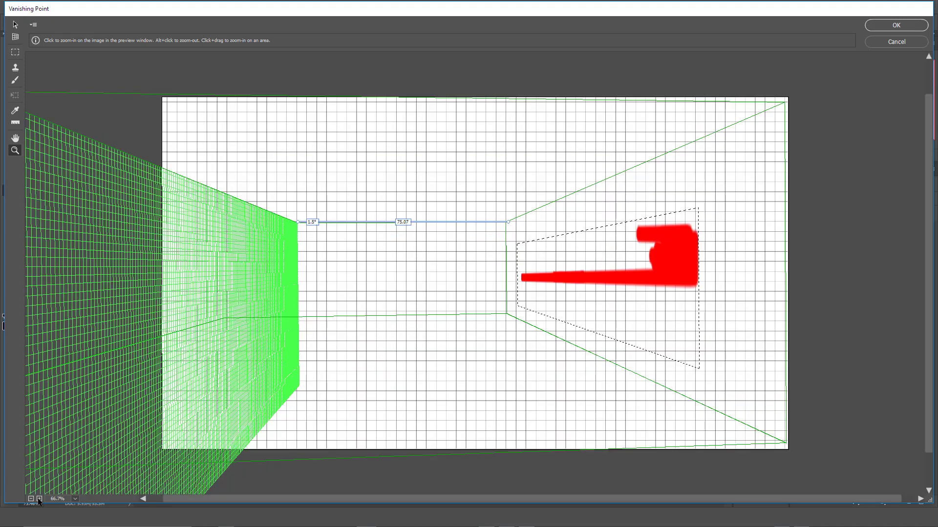
click(39, 499)
click(39, 499)
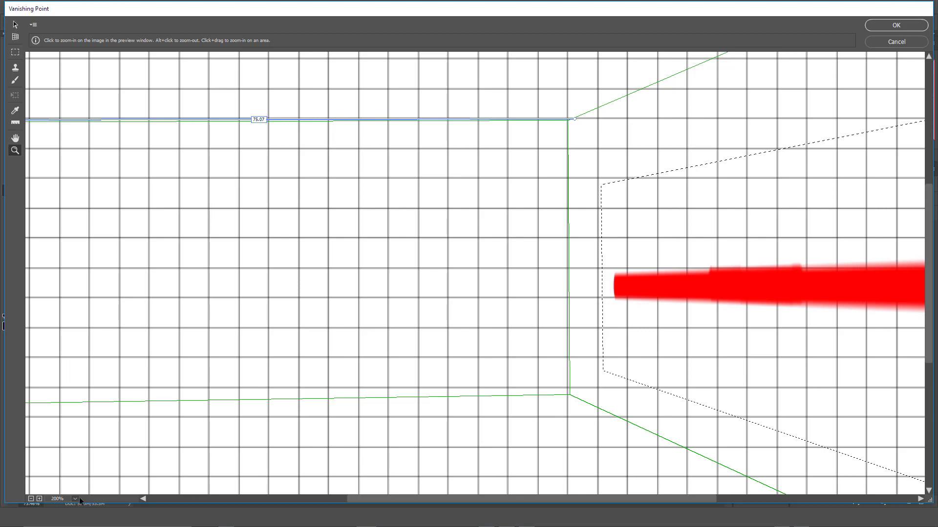
click(75, 499)
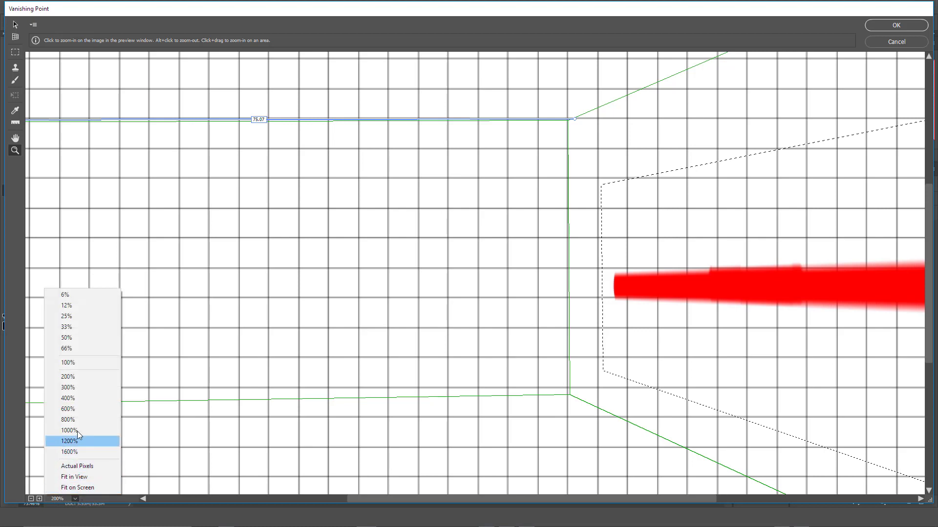
click(74, 363)
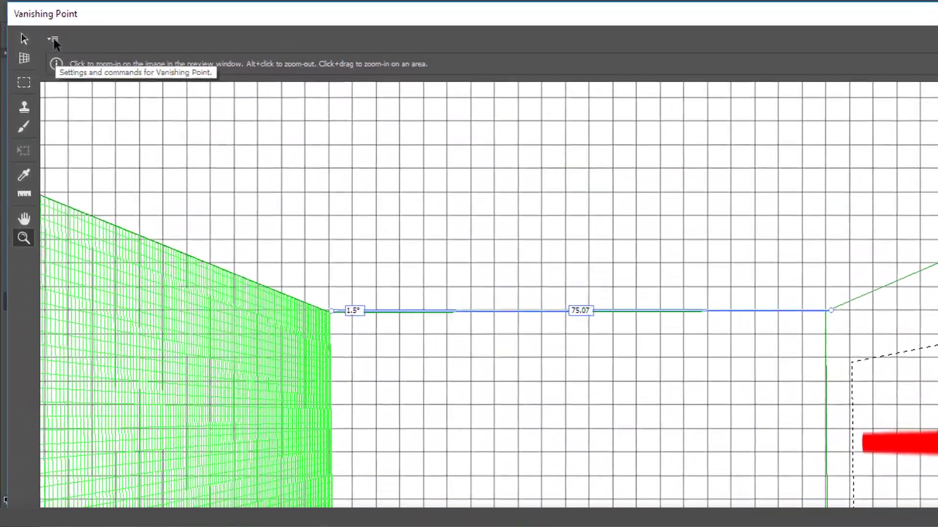
Step: Hide the plane edges in the preview and show them again
click(36, 27)
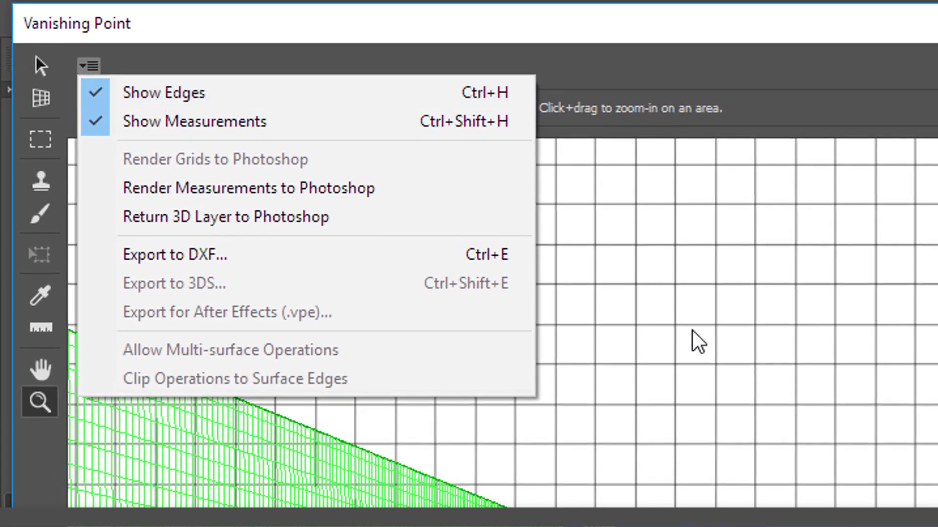
click(146, 98)
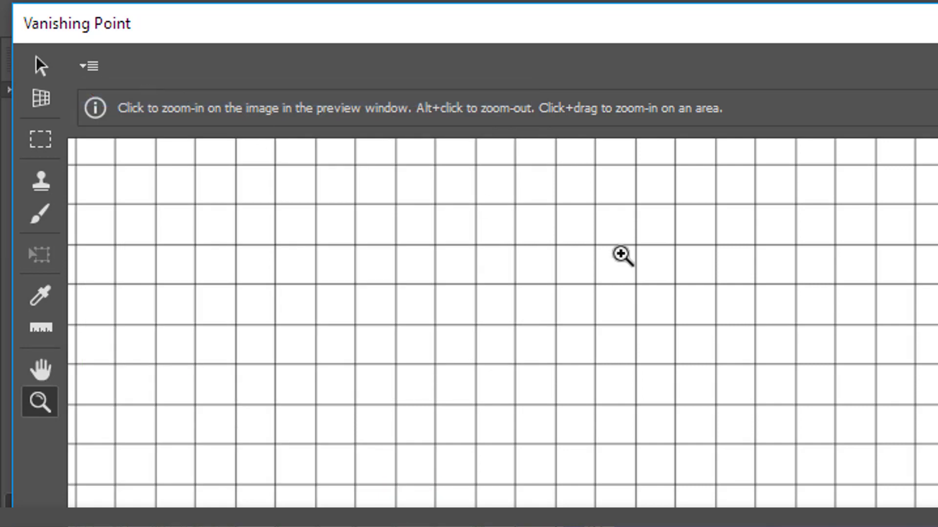
click(89, 65)
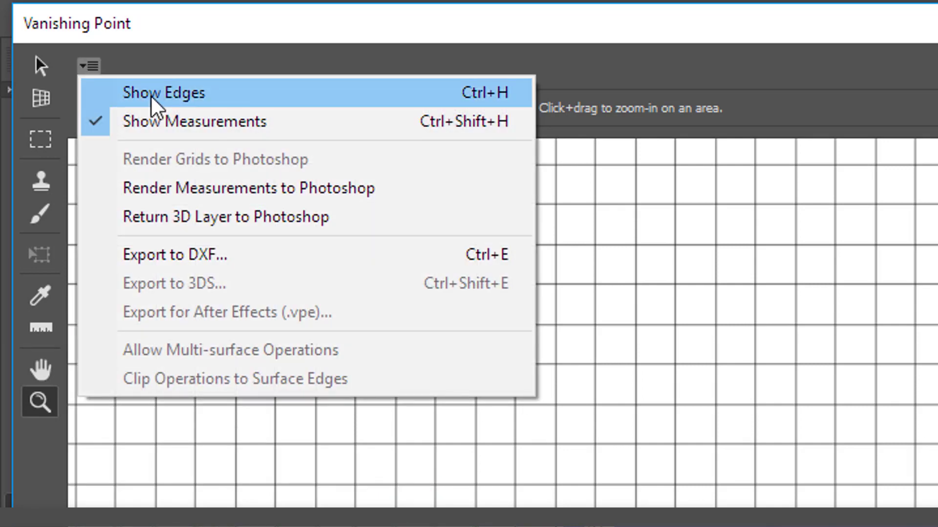
click(153, 97)
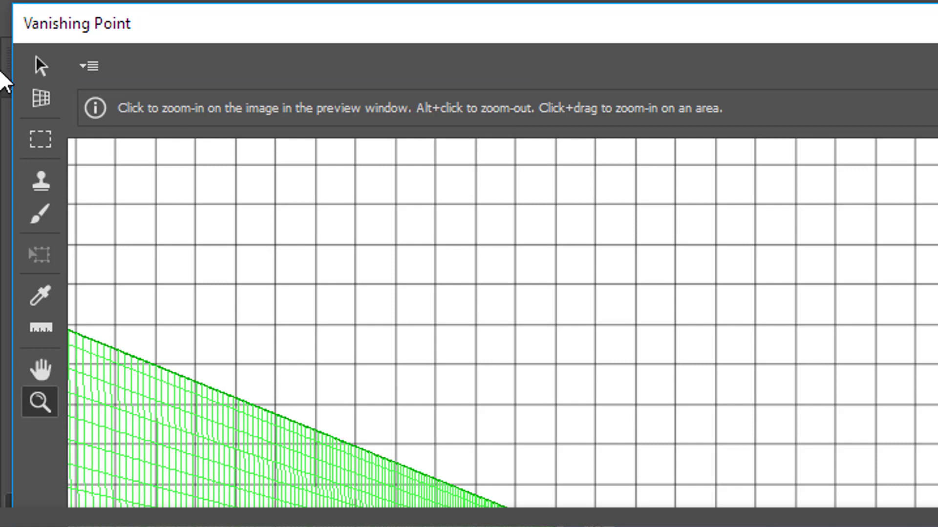
Step: Hide the measurements in the preview and show them again
click(88, 66)
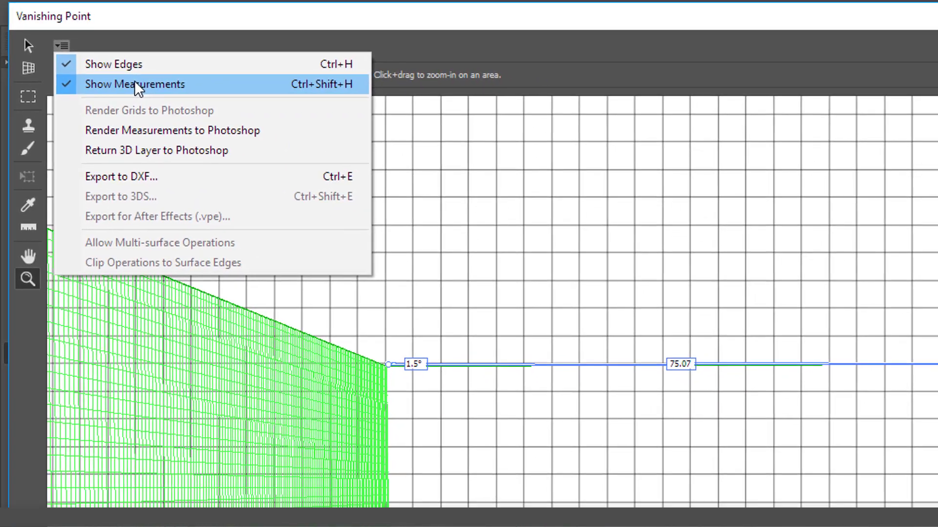
click(174, 108)
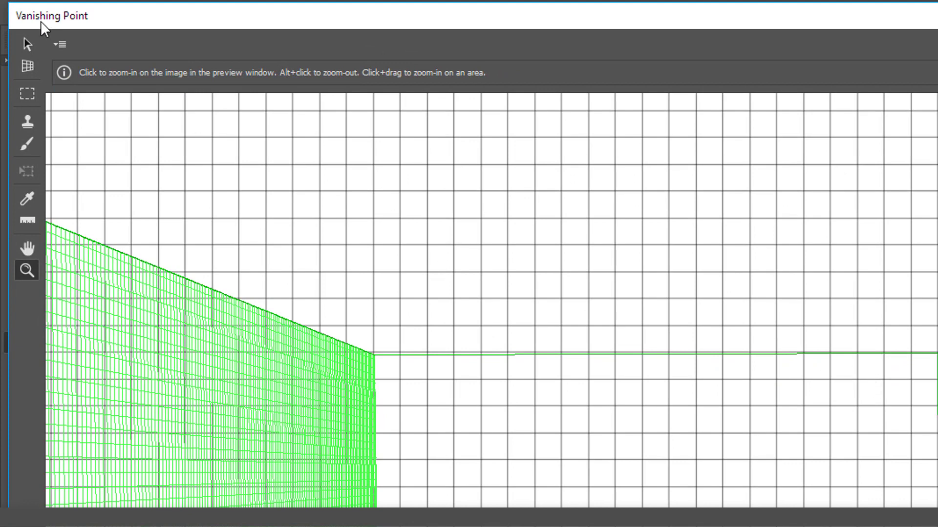
click(61, 45)
click(78, 81)
Step: Examine the filter's render, export and surface commands, and cancel Vanishing Point without applying it
click(59, 45)
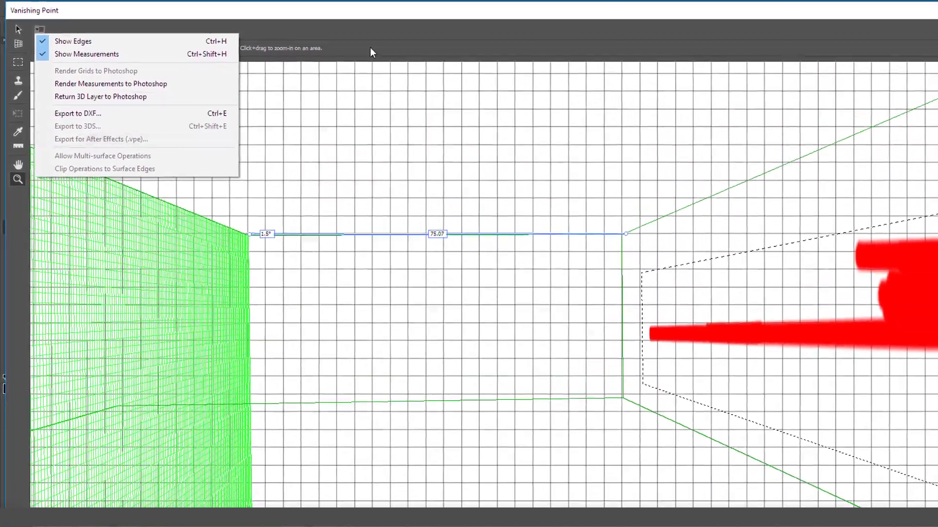
click(442, 56)
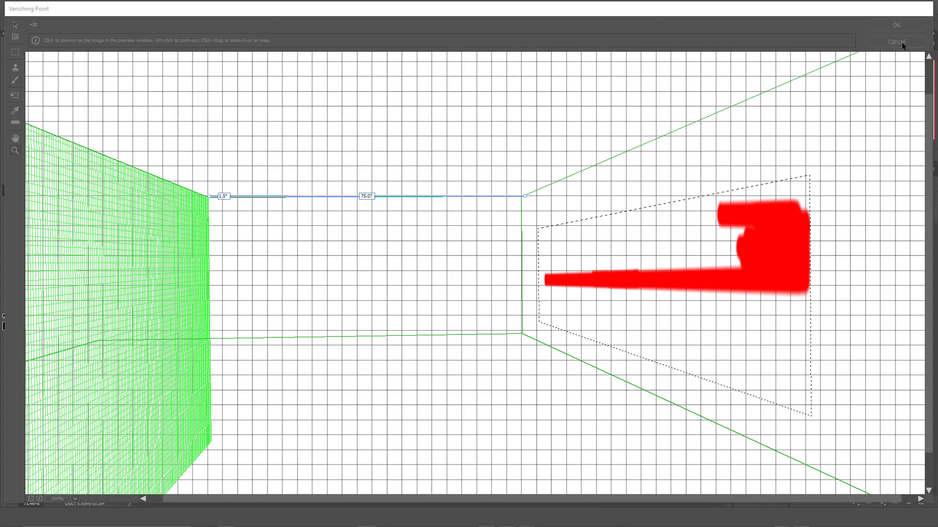
click(896, 42)
Step: Place building-ceiling-classroom-373488 from the Perspective-FreelancePakistan-Models folder into the document, scaled to about 37% to cover the canvas
mouse_move(226, 525)
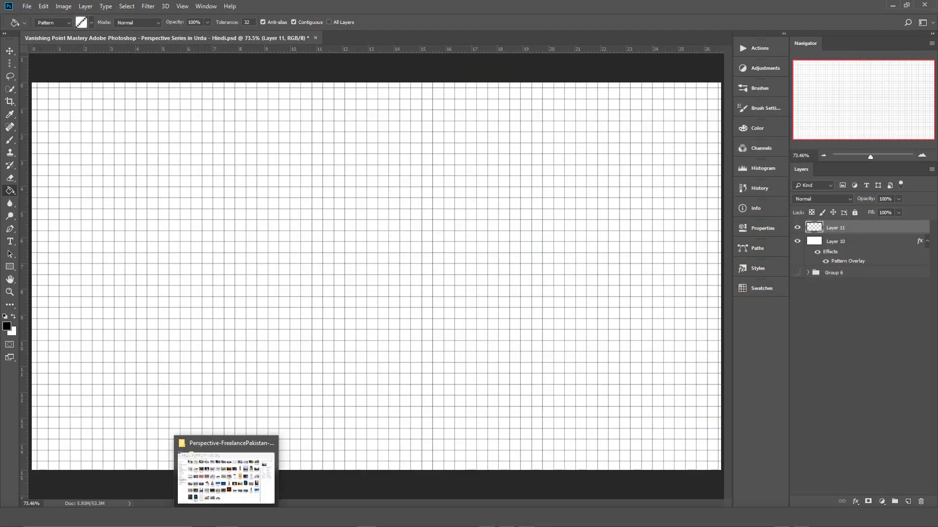
click(234, 506)
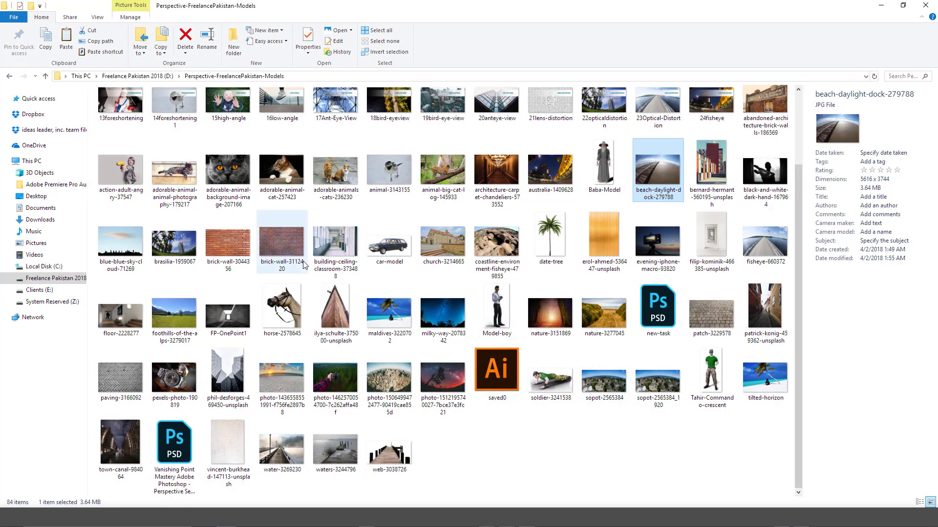
click(331, 247)
drag(332, 248, 398, 351)
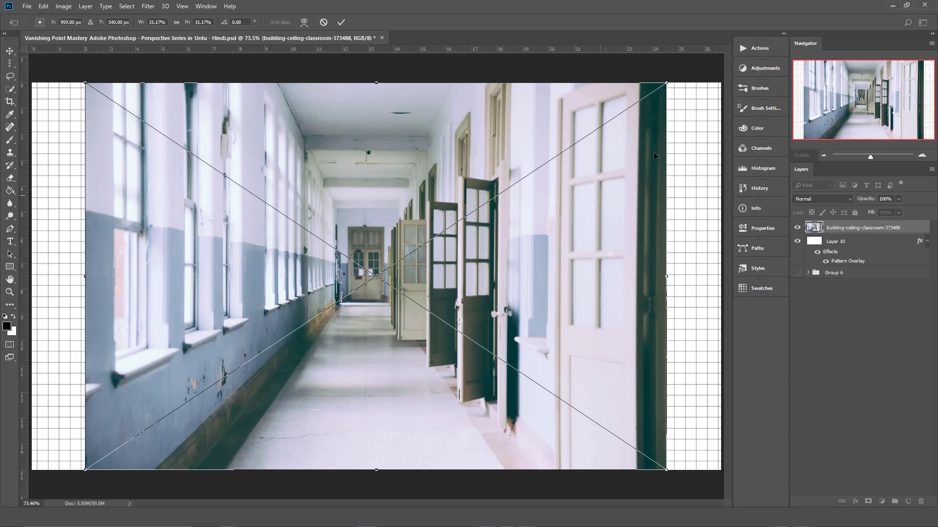
drag(667, 83, 748, 56)
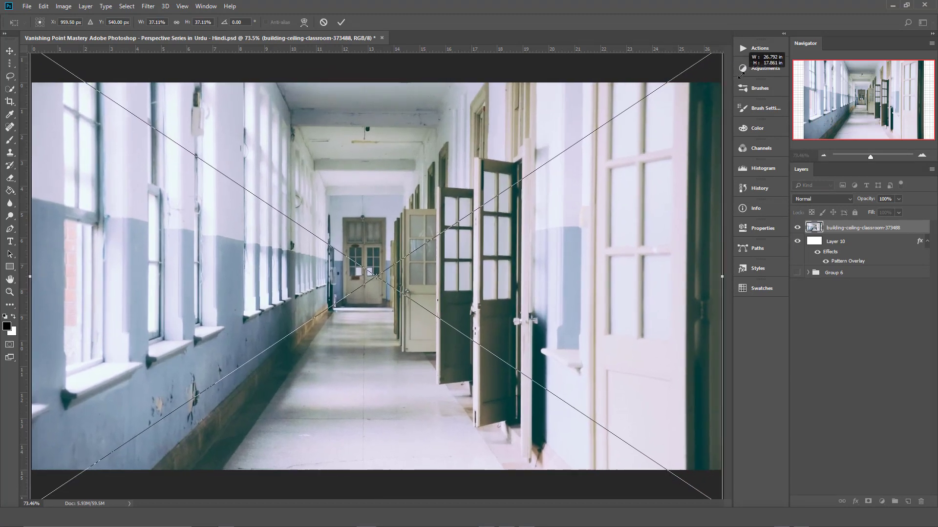
key(Return)
Step: Draw three 1 px lines with the Line tool along the left wall's window sills, paint boundary and base, converging on the far door
key(g)
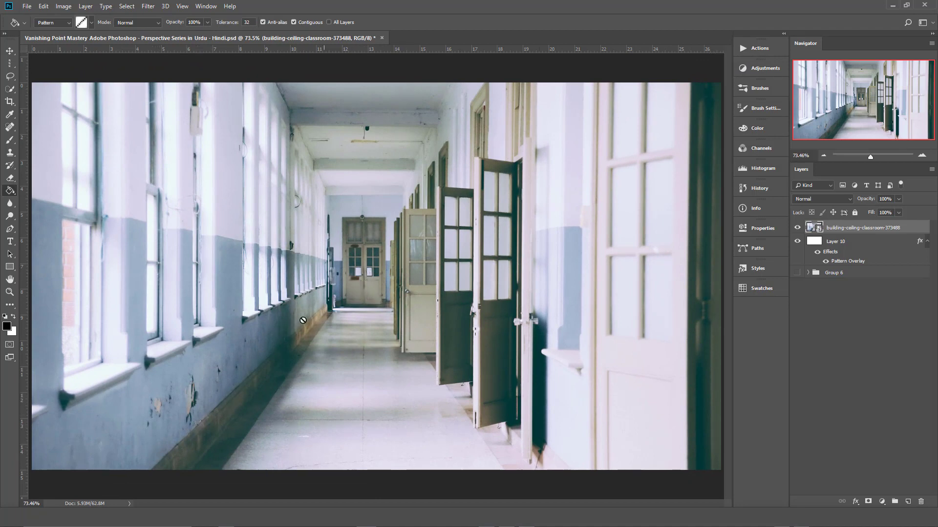
key(u)
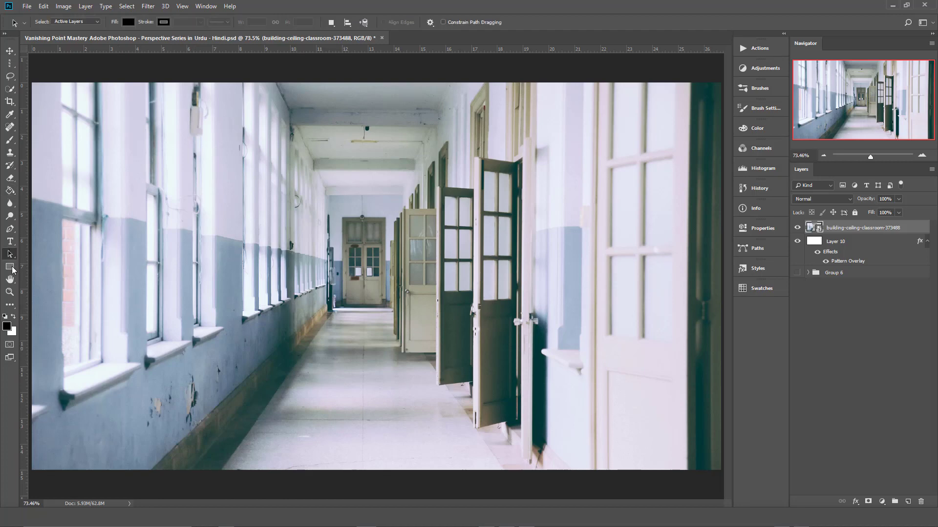
right_click(10, 267)
click(48, 303)
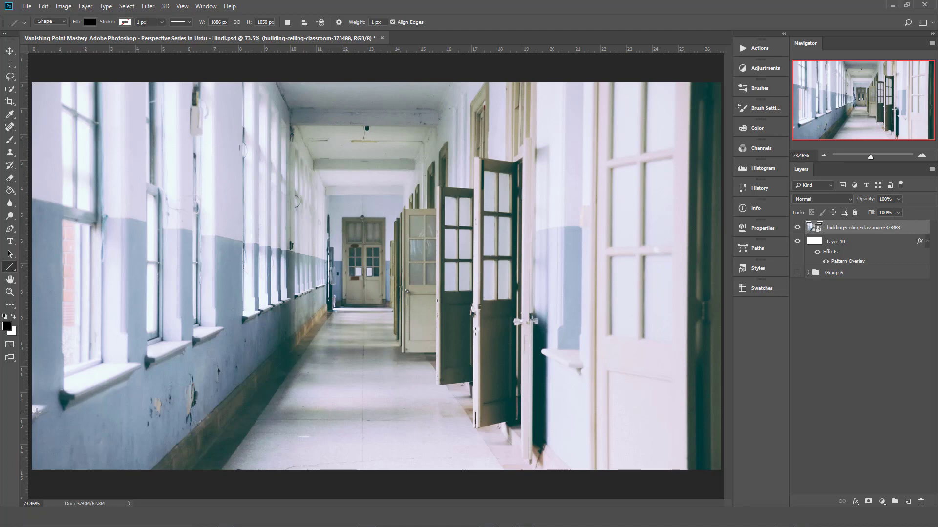
drag(37, 413, 361, 269)
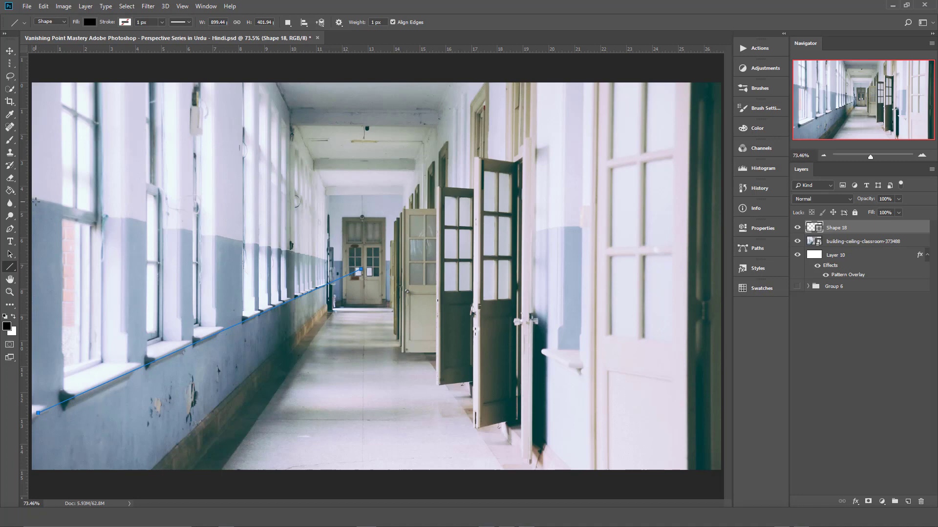
drag(34, 199, 365, 267)
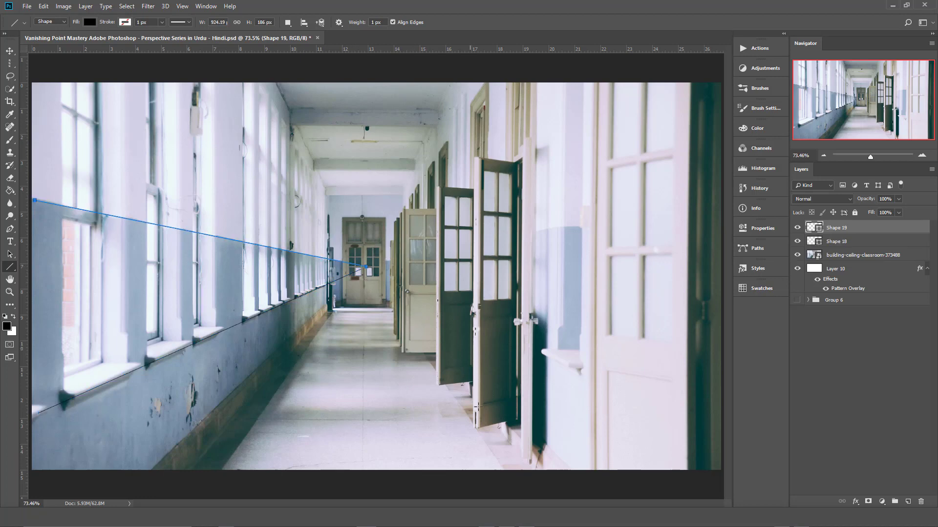
drag(149, 472, 368, 267)
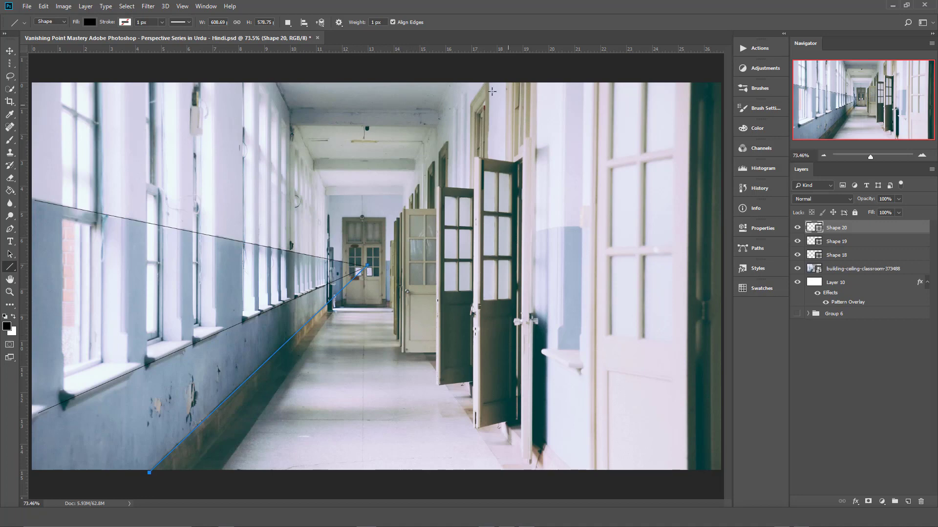
Step: Draw three 1 px lines along the right wall's ceiling edge, floor edge and open door bottoms, converging on the far door
drag(485, 83, 365, 268)
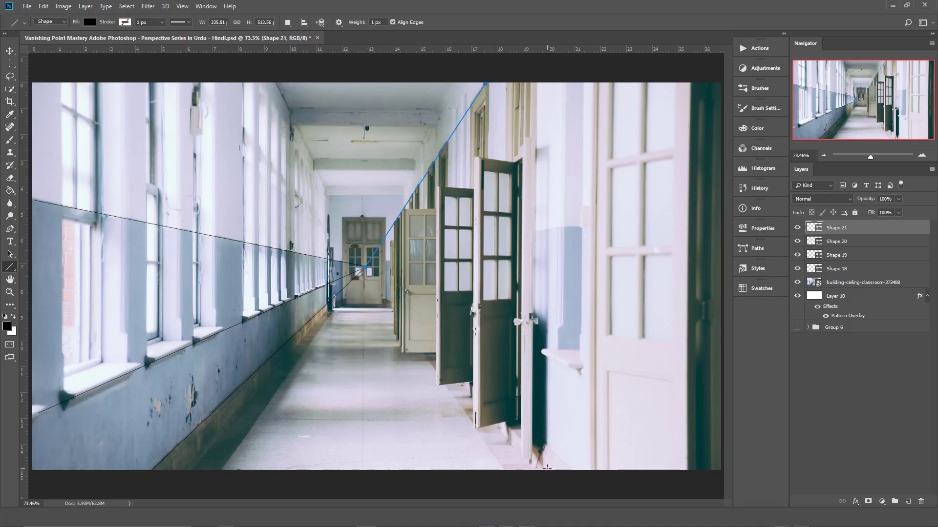
mouse_move(550, 470)
mouse_down()
mouse_move(384, 348)
mouse_move(365, 266)
mouse_up()
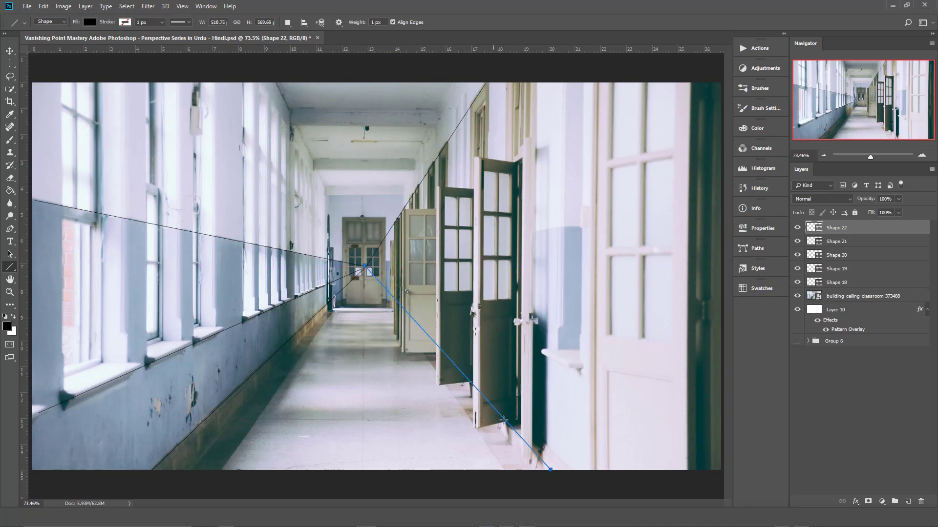
drag(506, 472, 365, 266)
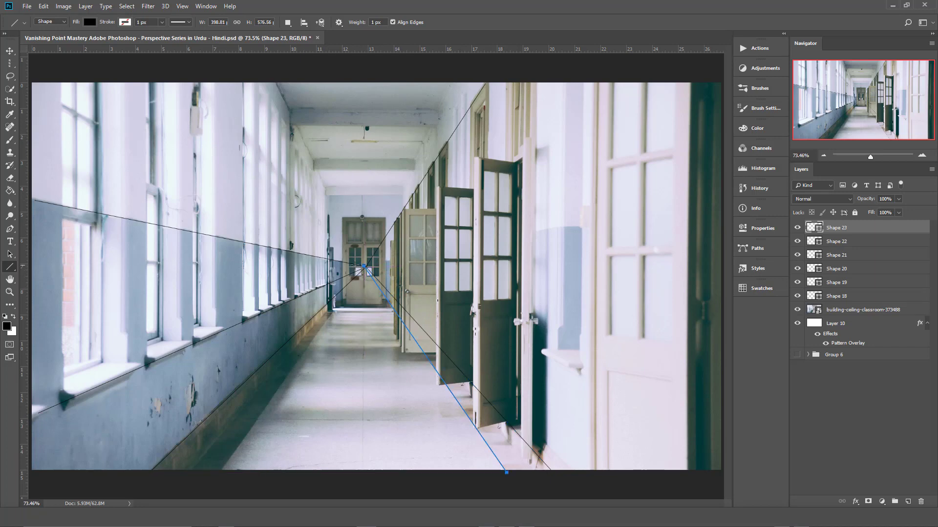
Step: Draw a horizontal 1 px horizon line from the vanishing point past both edges of the photo, and select the corridor photo layer
scroll(391, 279, down, 1)
drag(367, 268, 655, 268)
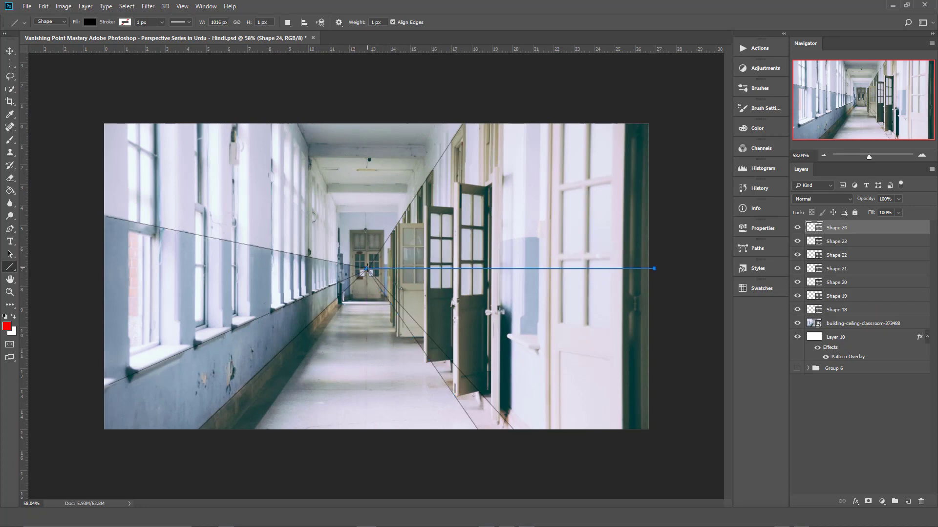
drag(365, 269, 88, 269)
click(10, 51)
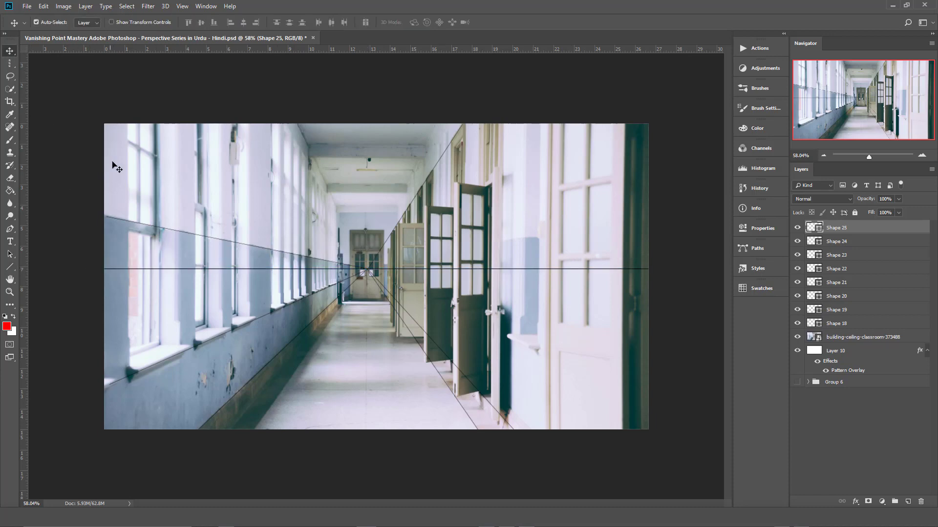
click(118, 168)
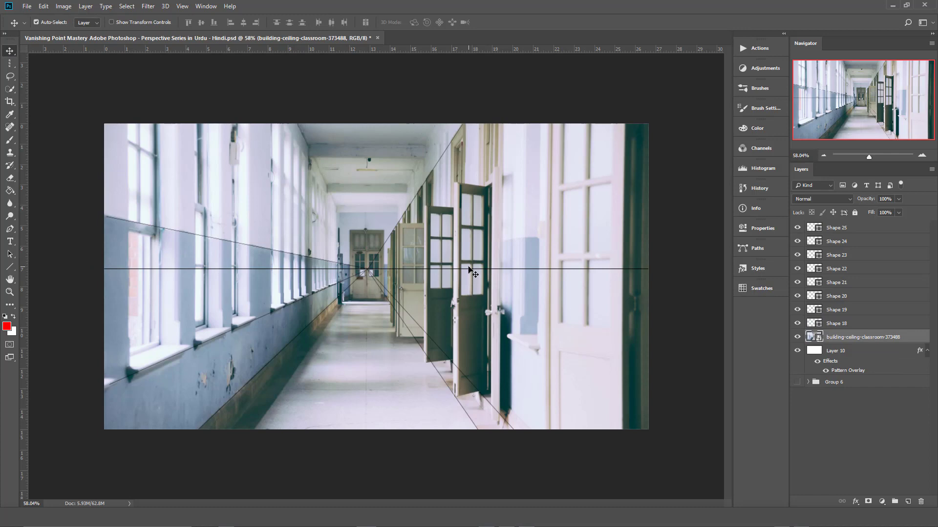
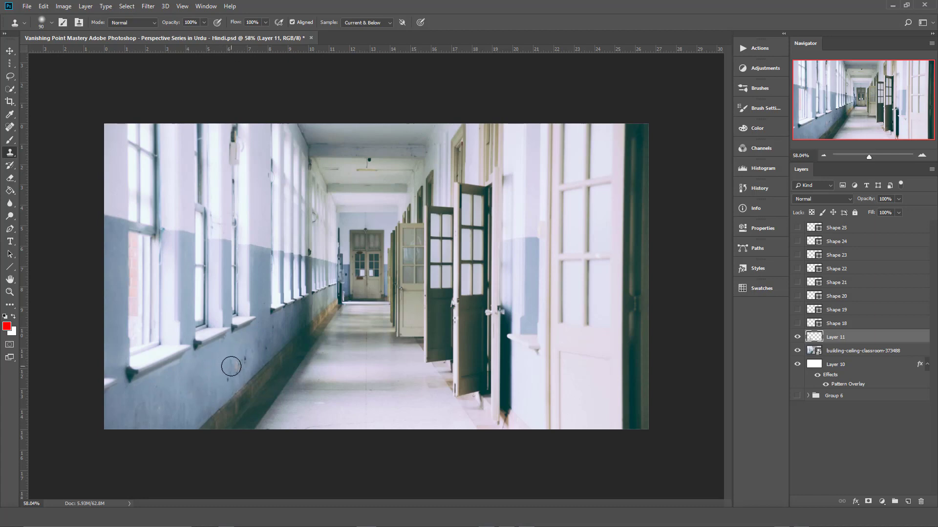
Step: Undo the last clone stroke and try cloning the nearest window's frame onto the wall beside it with the Clone Stamp
key(ctrl+z)
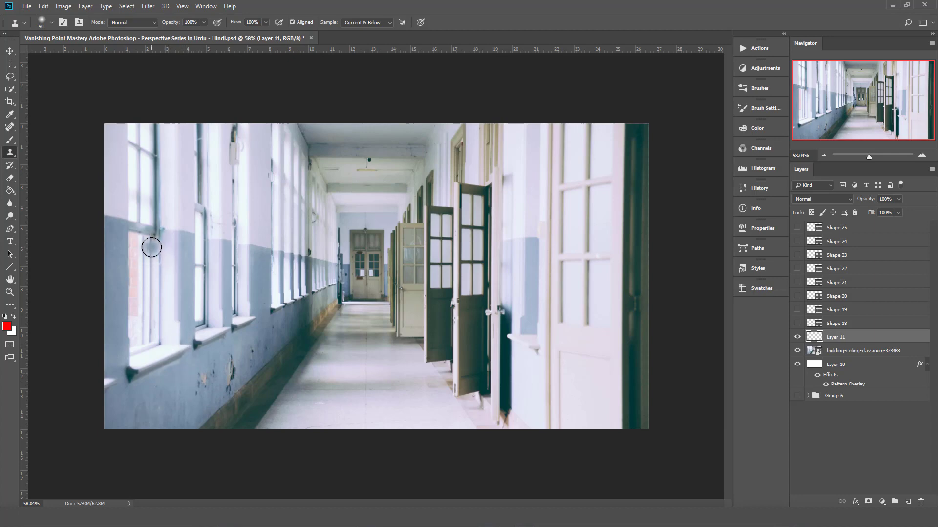
alt+click(151, 247)
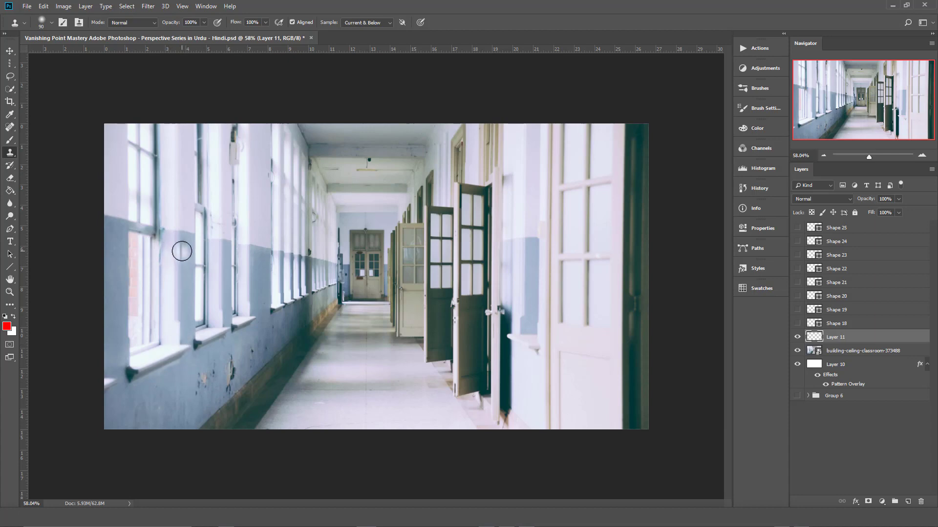
drag(187, 216, 192, 320)
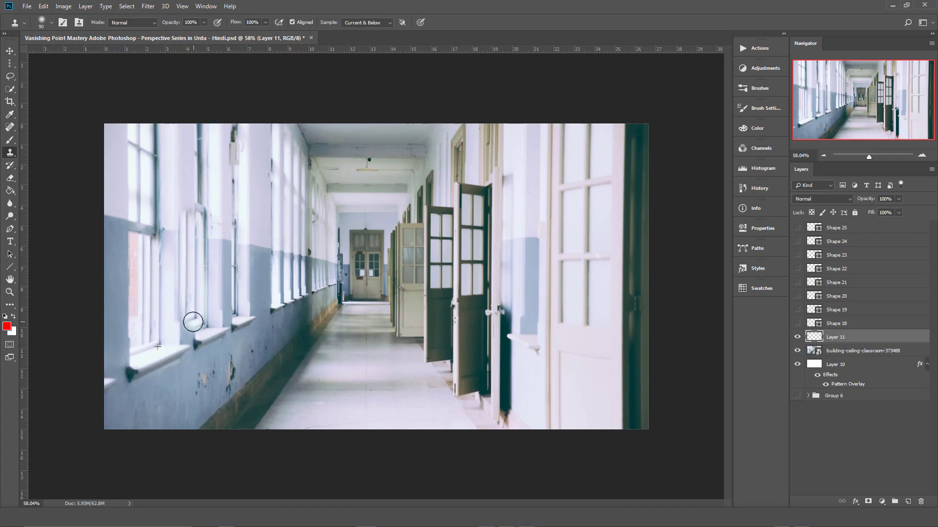
drag(153, 270, 161, 289)
key(ctrl+z)
key(ctrl+z)
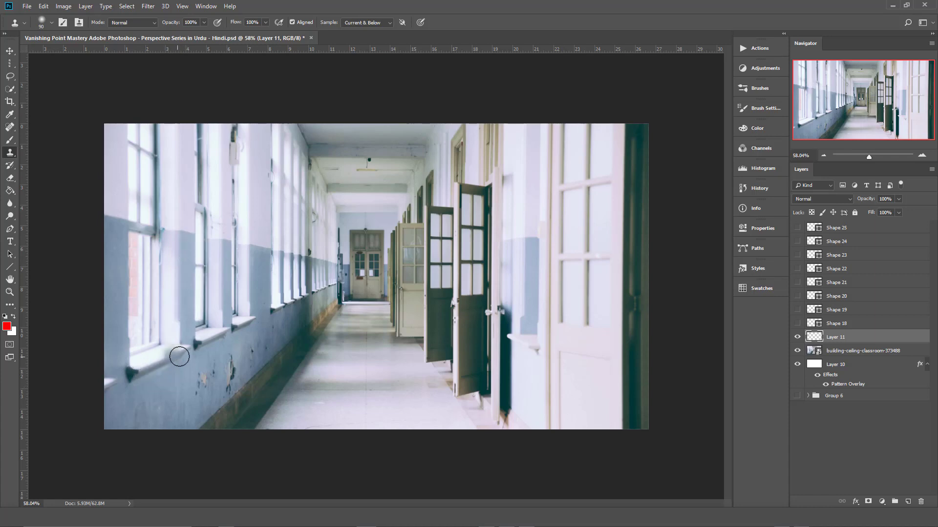
Step: Clone the nearest window's sill onto the left wall in two places with the Clone Stamp on Layer 11
alt+click(140, 372)
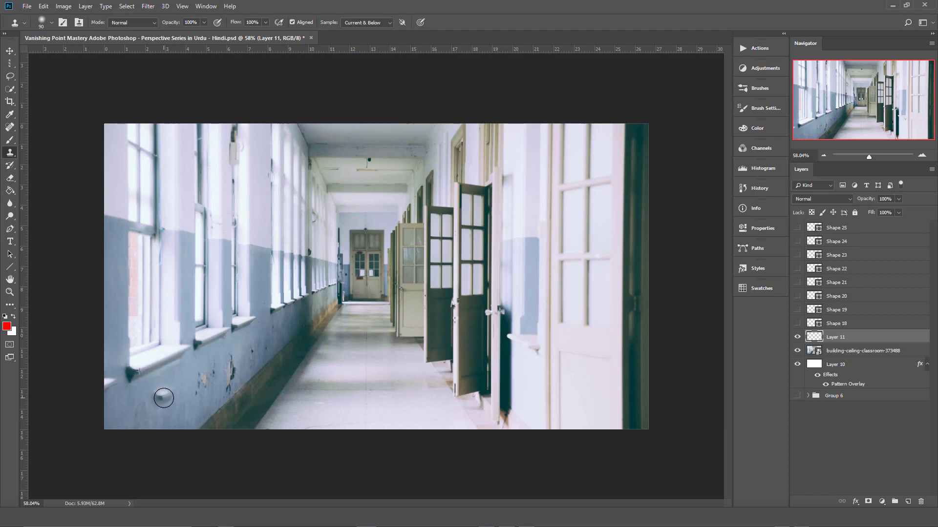
drag(161, 394, 219, 377)
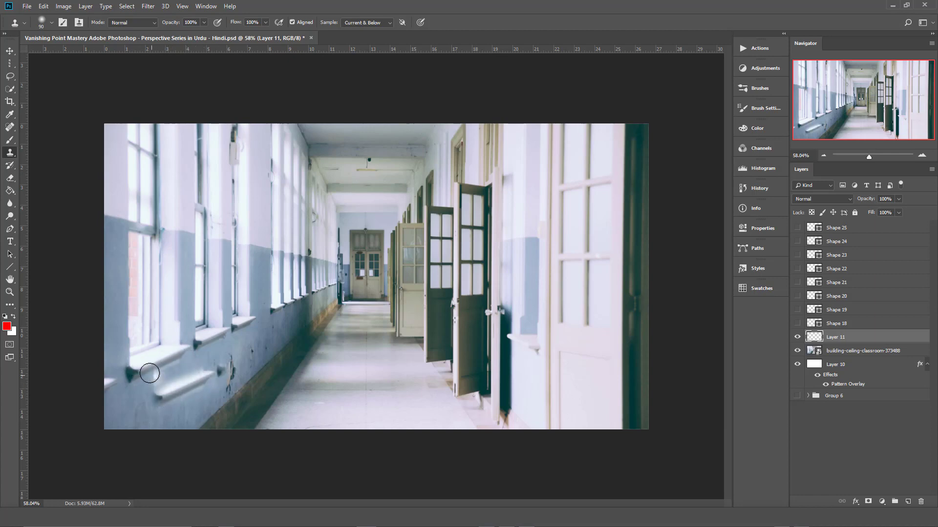
alt+click(171, 374)
drag(244, 348, 282, 334)
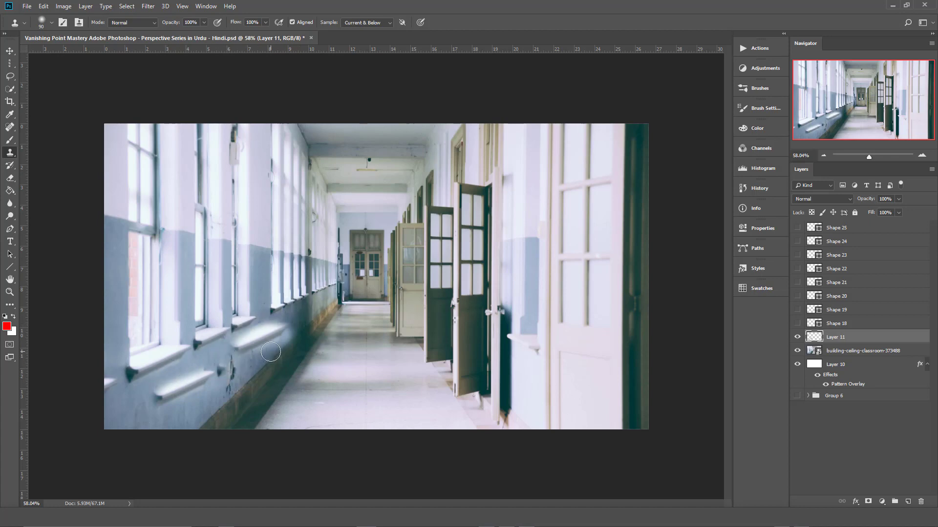
Step: Scale down the cloned sills on the left wall and delete Layer 11
key(ctrl+t)
drag(303, 314, 276, 332)
key(Return)
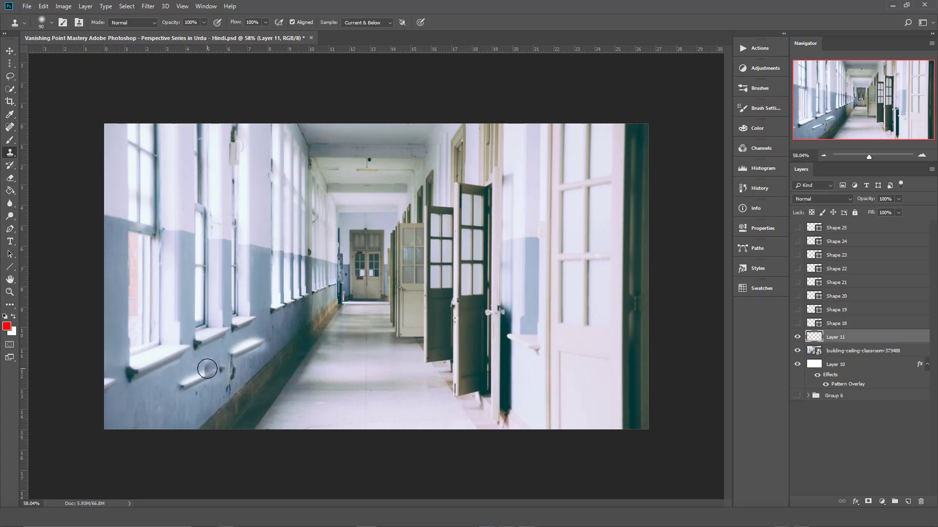
key(Delete)
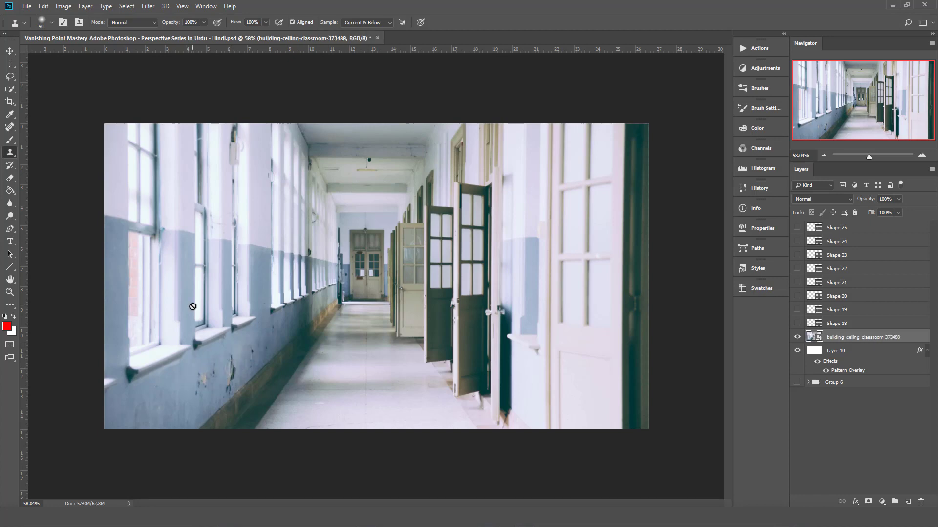
Step: Add the red text PASSION in 65 pt Open Sans Extrabold on the corridor floor near the foreground
click(10, 241)
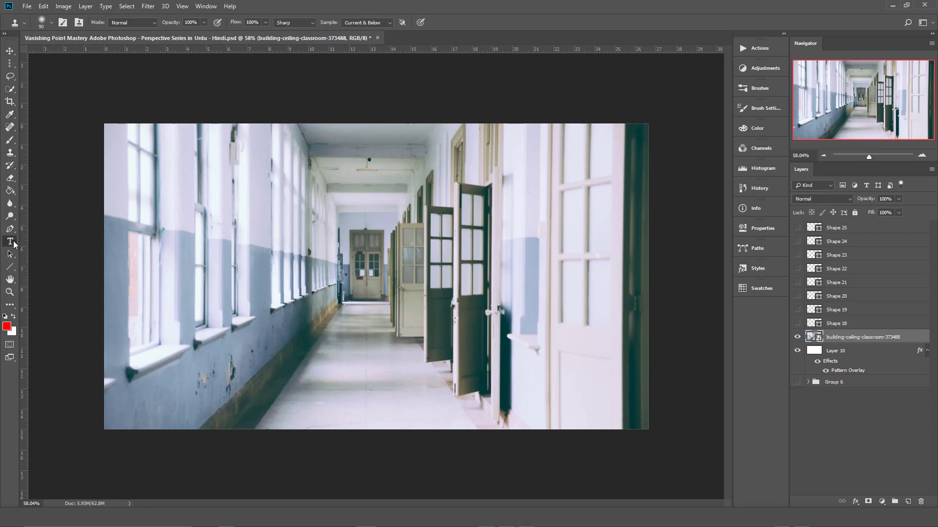
click(358, 390)
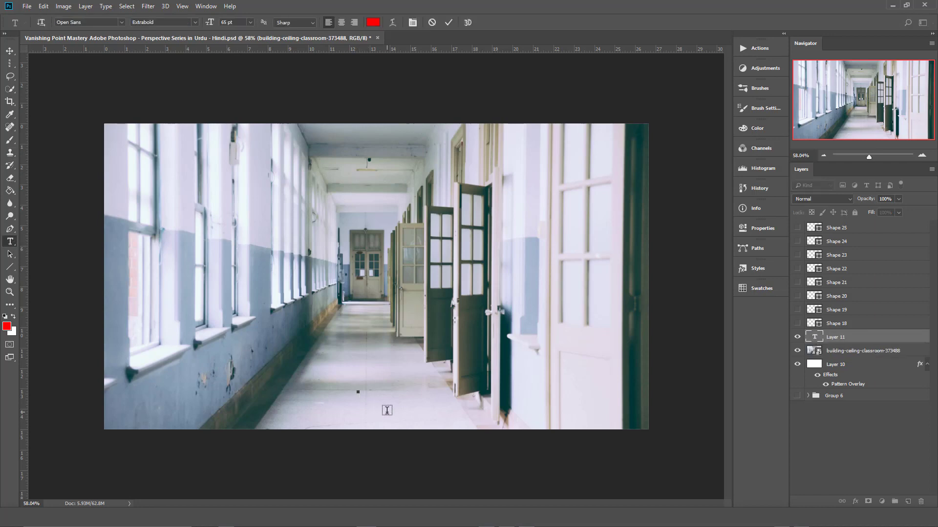
text(PASSION)
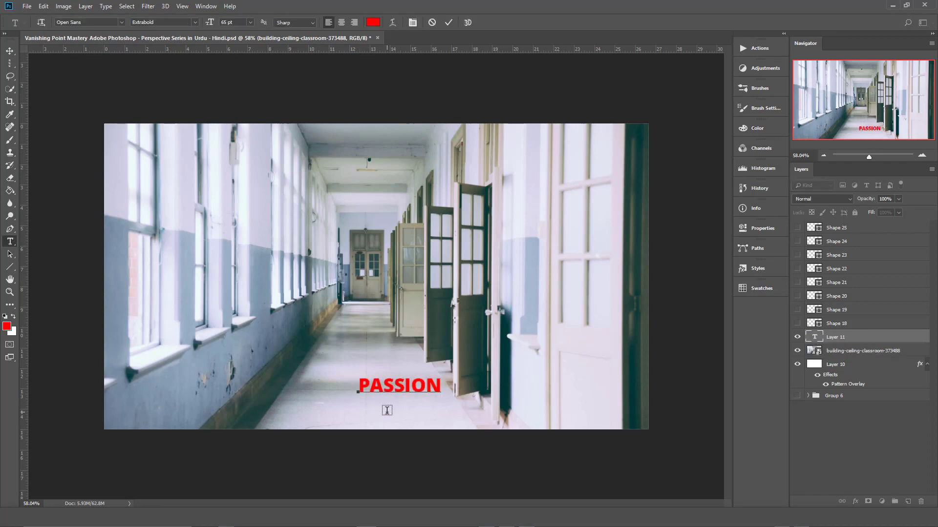
click(449, 23)
Step: Move the PASSION text to the middle of the corridor floor and start a free transform on it
click(10, 50)
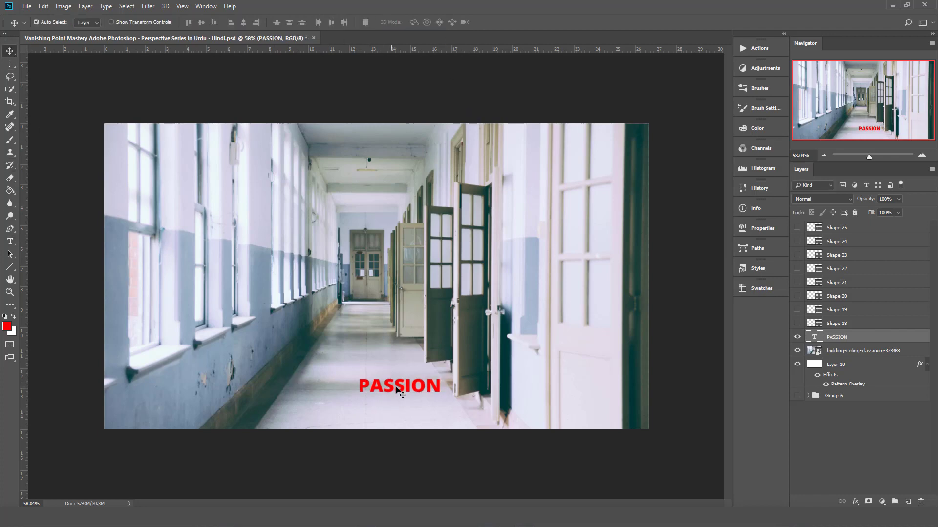
drag(403, 390, 362, 390)
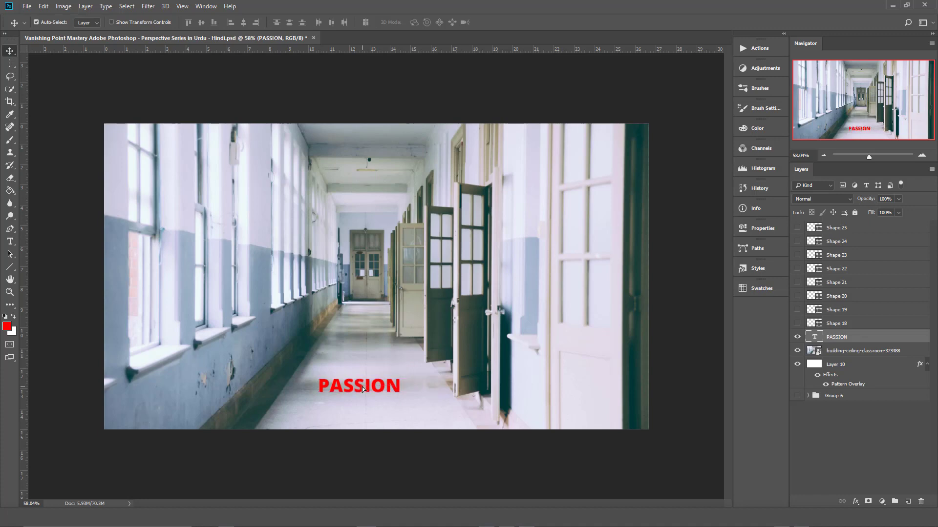
key(ctrl+t)
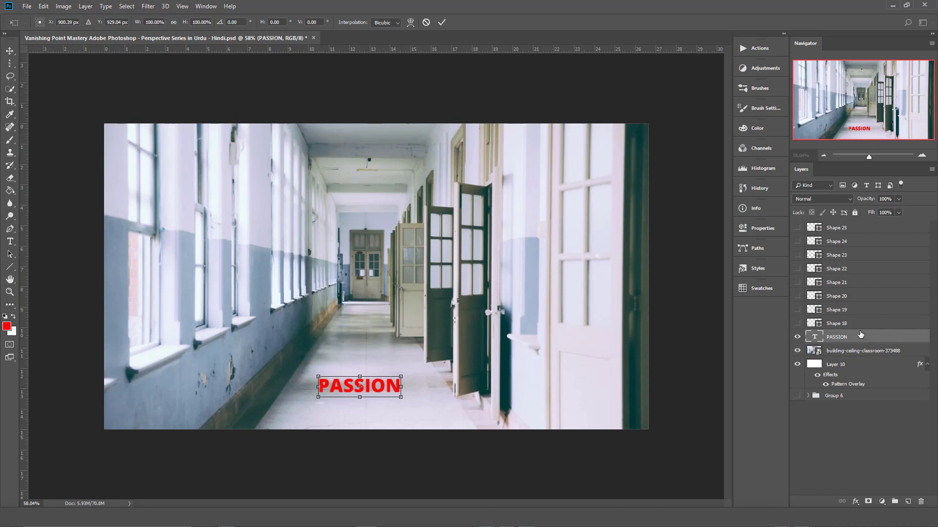
Step: Commit the transform on the PASSION text and convert its layer to a smart object
key(Return)
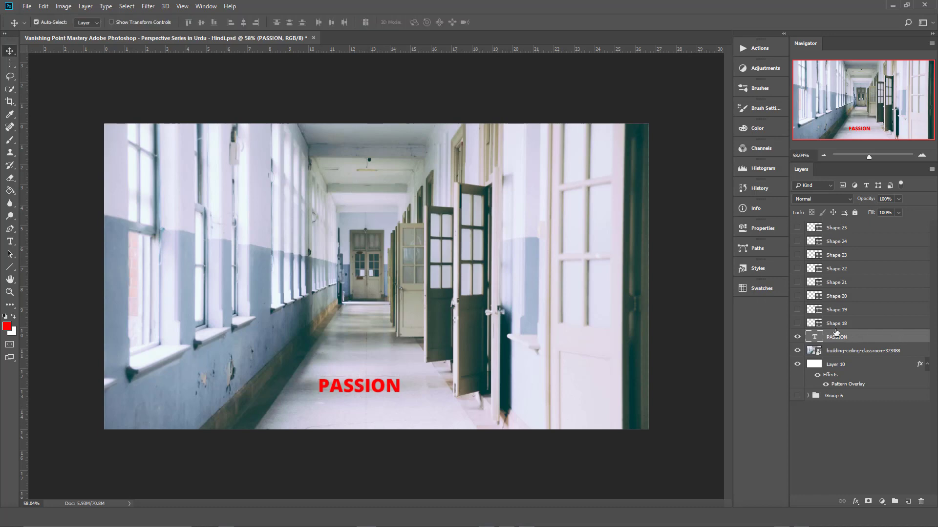
right_click(868, 339)
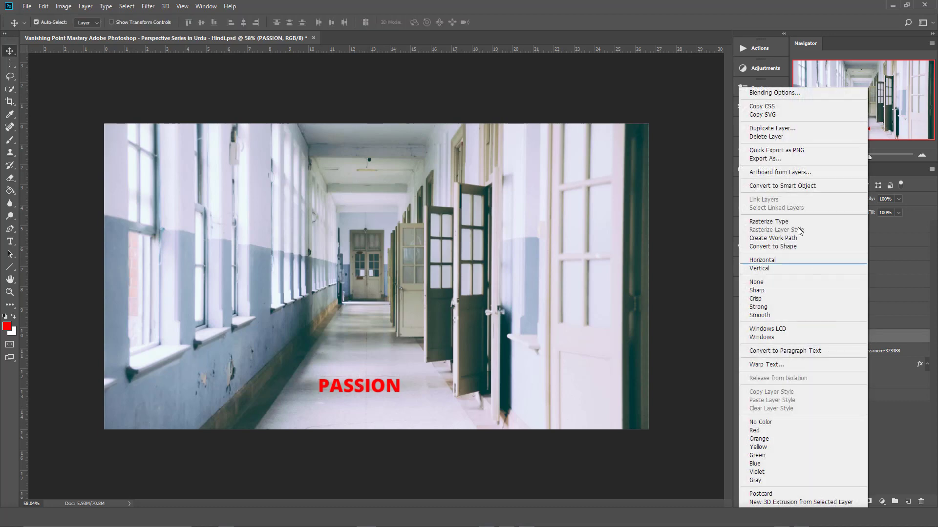
click(784, 188)
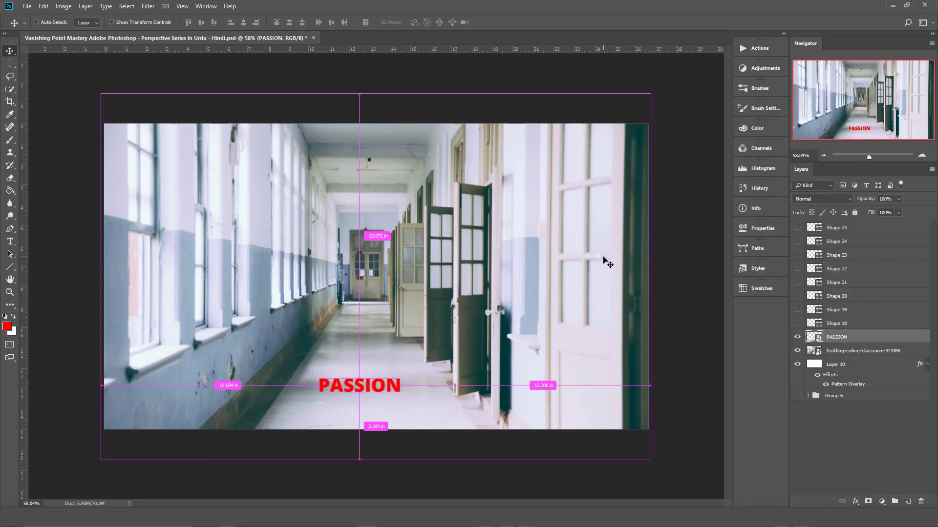
Step: Apply a Perspective transform to the PASSION text, widening its lower edge to about 145% width so it lies along the corridor floor
key(ctrl+t)
right_click(386, 389)
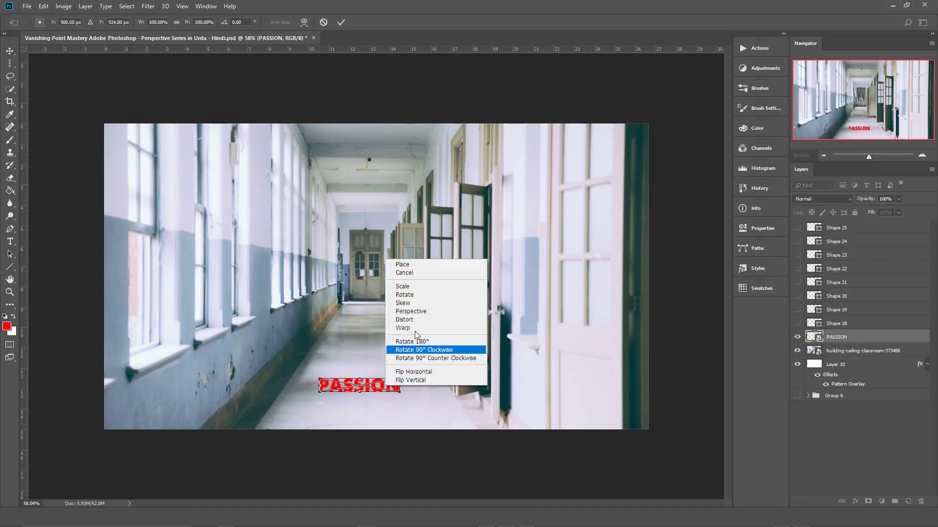
click(419, 314)
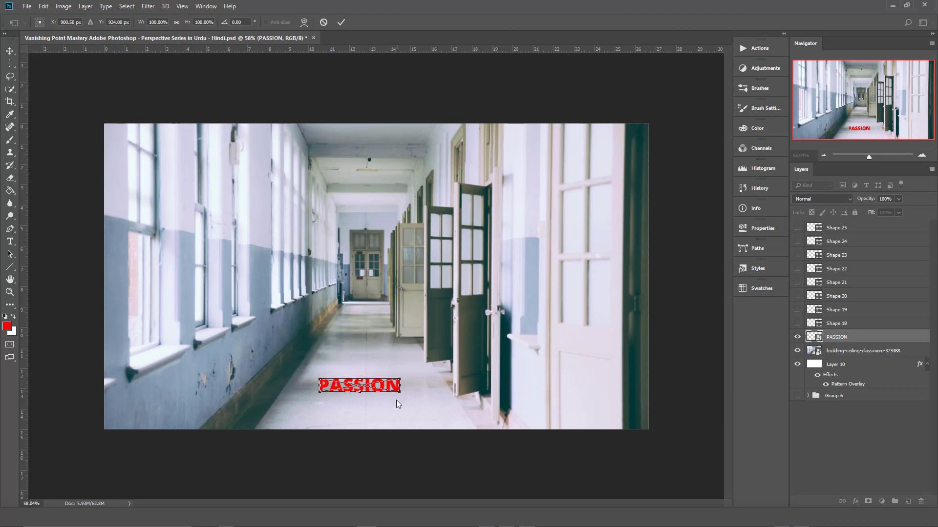
drag(399, 393, 386, 379)
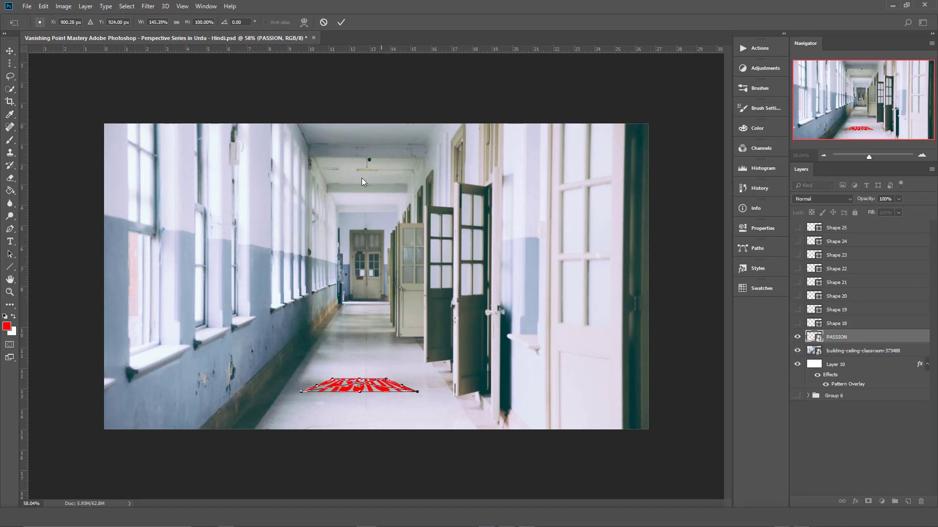
click(341, 22)
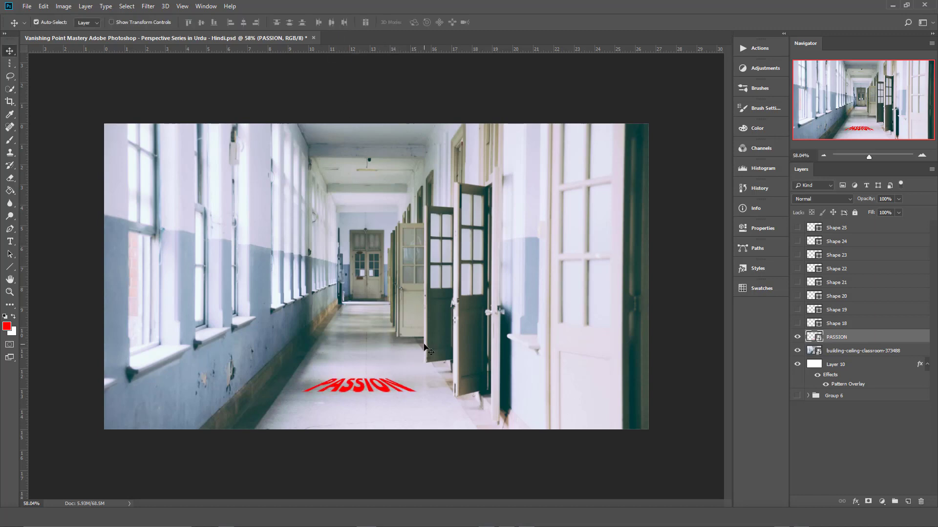
Step: Stretch the PASSION text's far edge farther along the floor, and undo both floor transforms
key(ctrl+t)
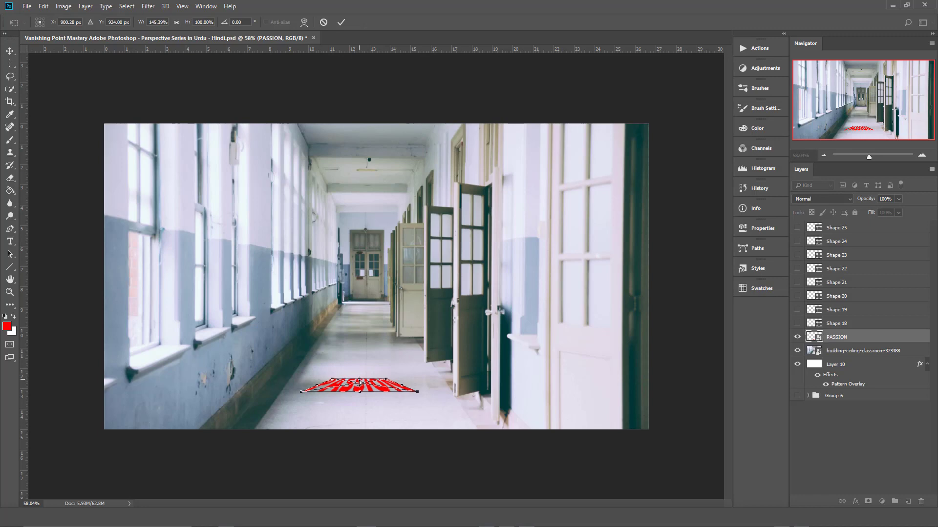
mouse_move(359, 383)
mouse_down()
mouse_move(361, 363)
mouse_move(362, 374)
mouse_up()
key(Return)
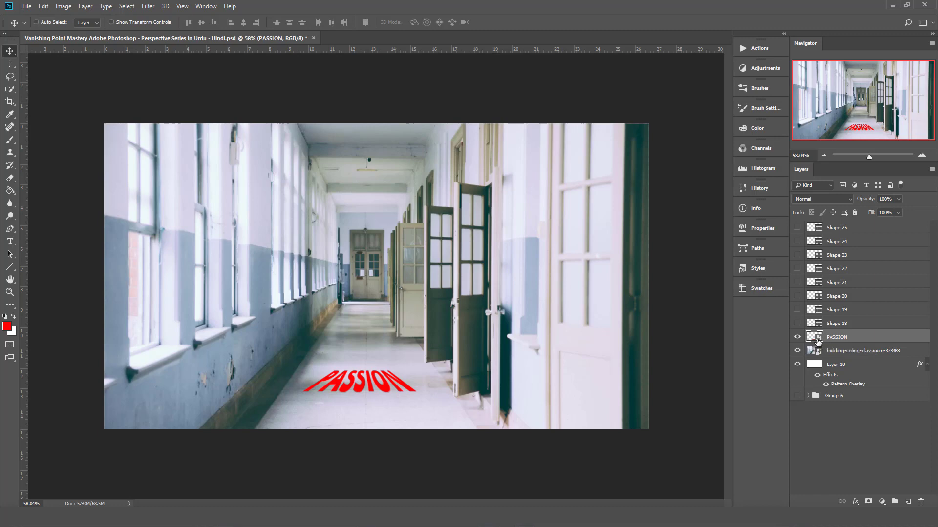
key(ctrl+alt+z)
key(ctrl+alt+z)
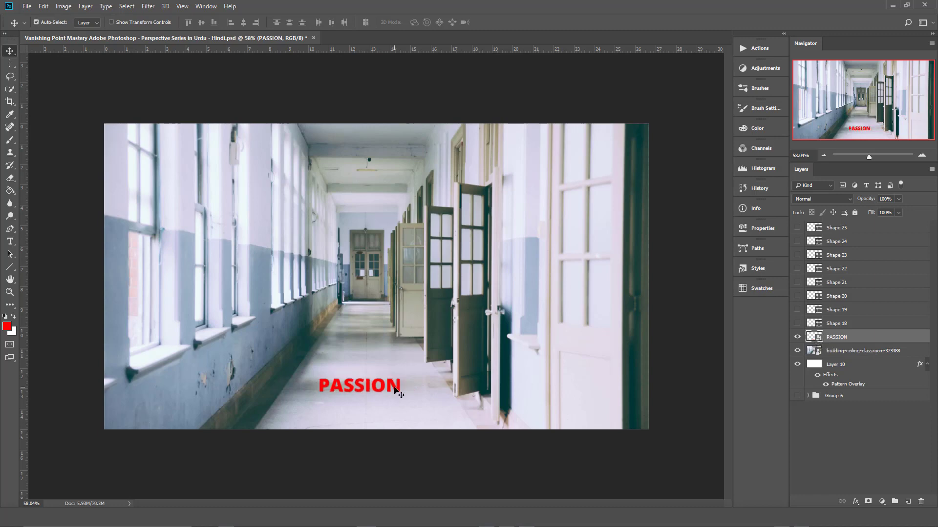
Step: Move the PASSION text onto the wall below the windows and distort its corners to follow the wall's perspective
drag(393, 394, 230, 390)
key(ctrl+t)
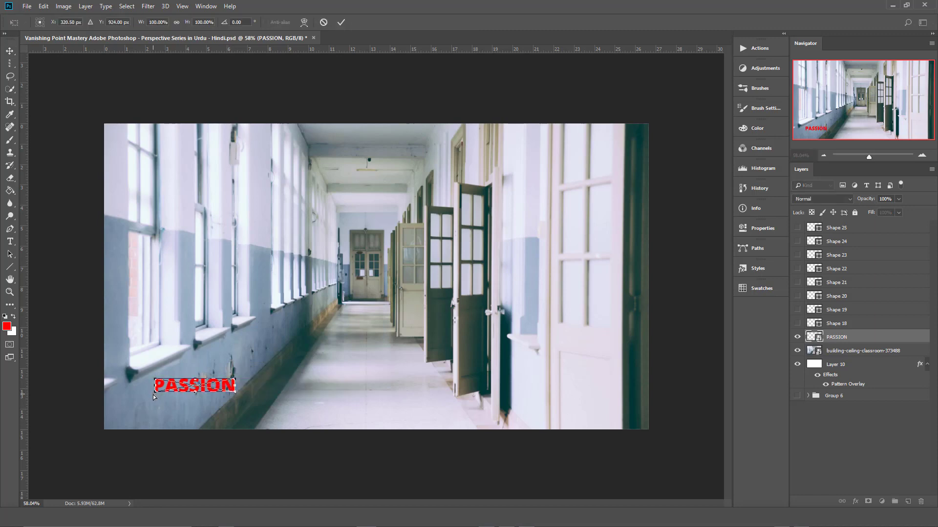
drag(155, 395, 158, 429)
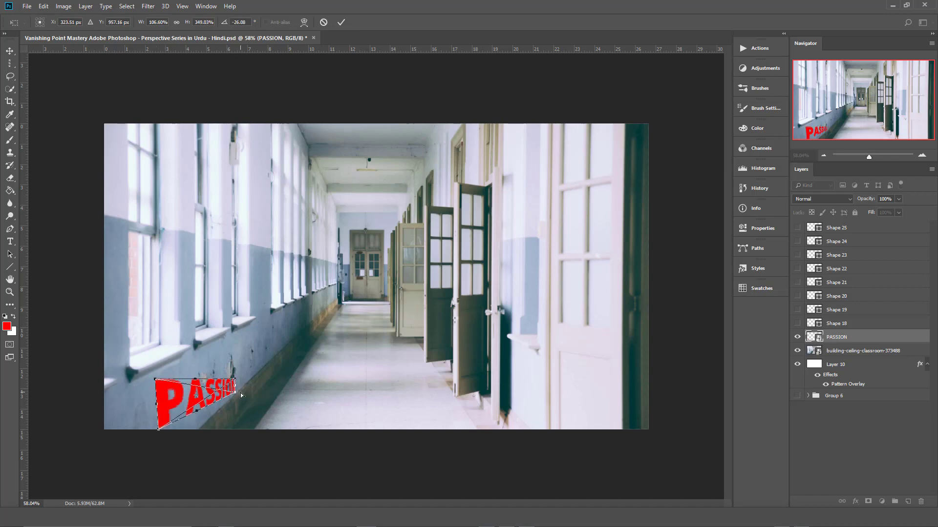
drag(236, 389, 276, 331)
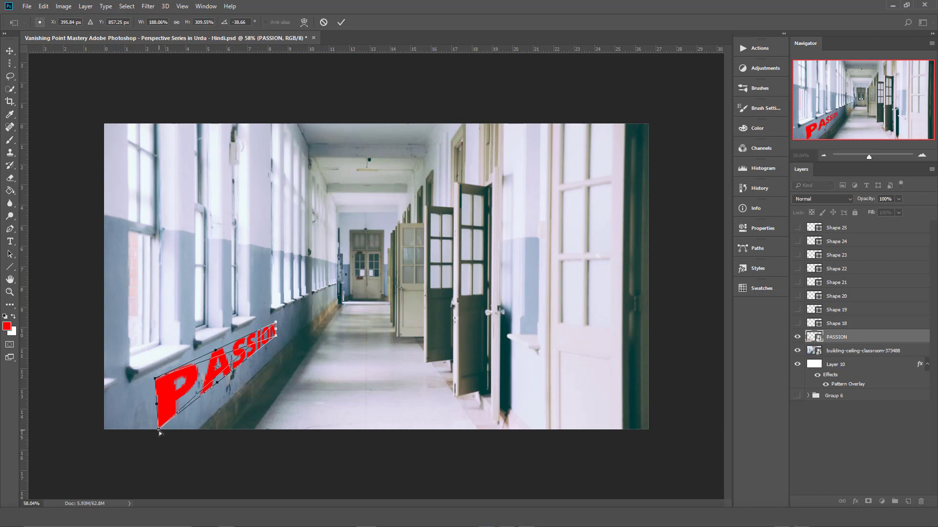
drag(160, 431, 164, 452)
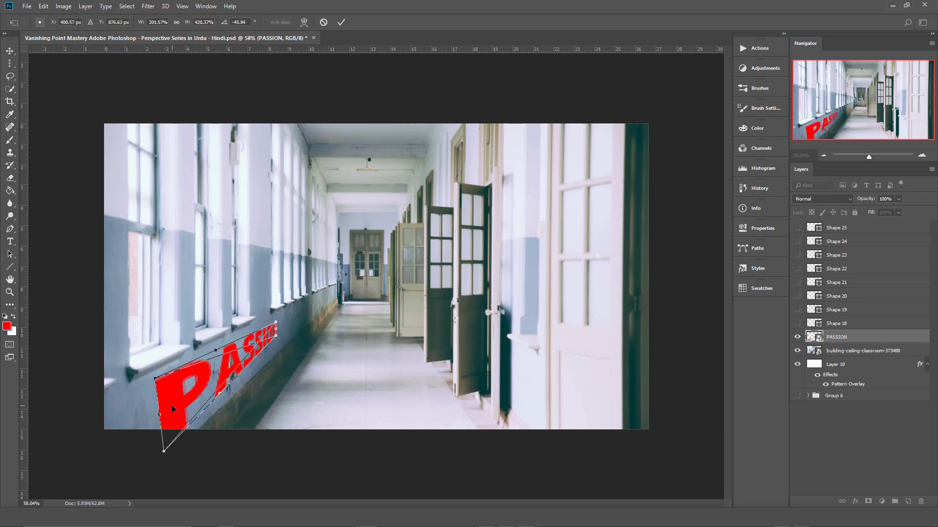
key(Return)
drag(245, 364, 258, 359)
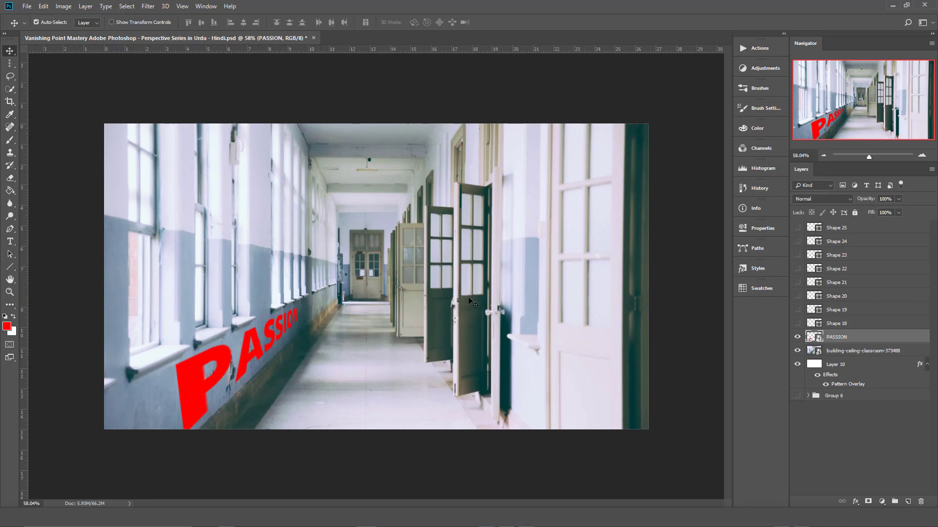
Step: Delete the PASSION layer and add a new empty layer above the corridor photo
key(Delete)
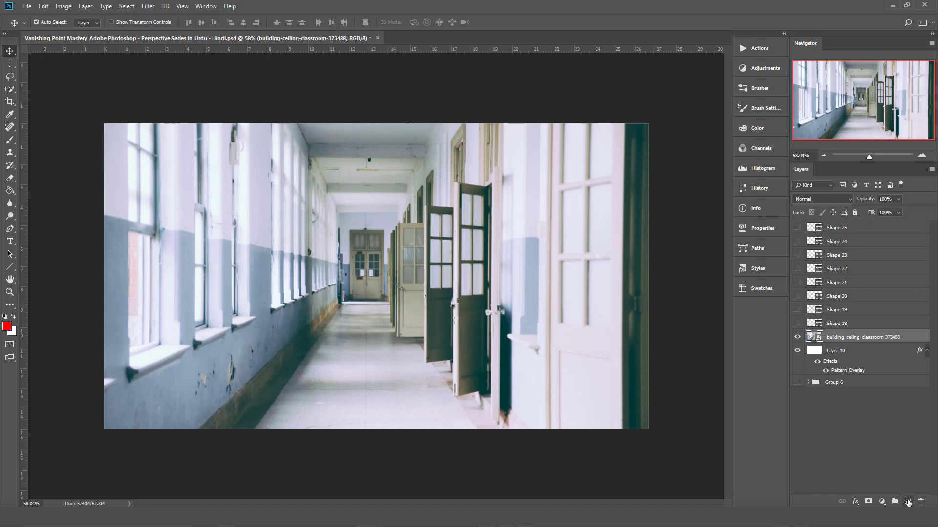
click(908, 502)
Step: Open the Vanishing Point filter on the new layer and delete the existing perspective plane
click(149, 7)
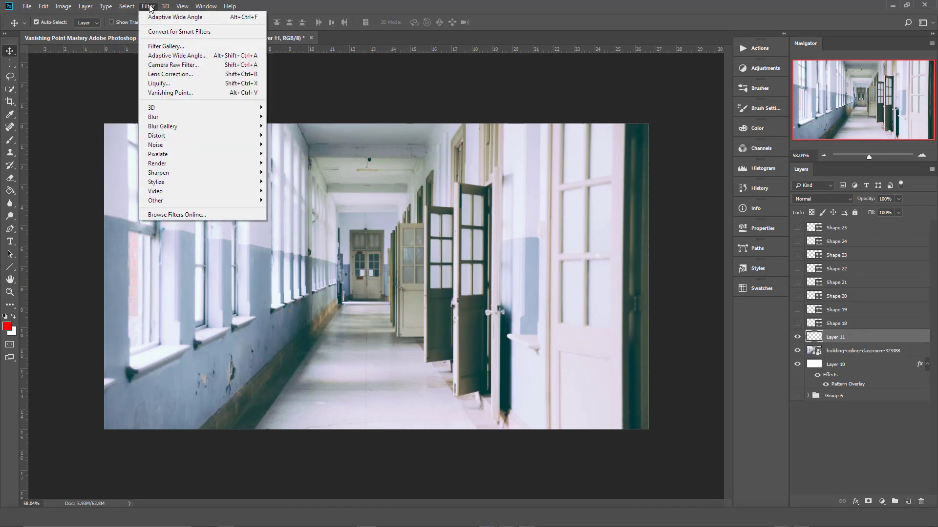
click(172, 93)
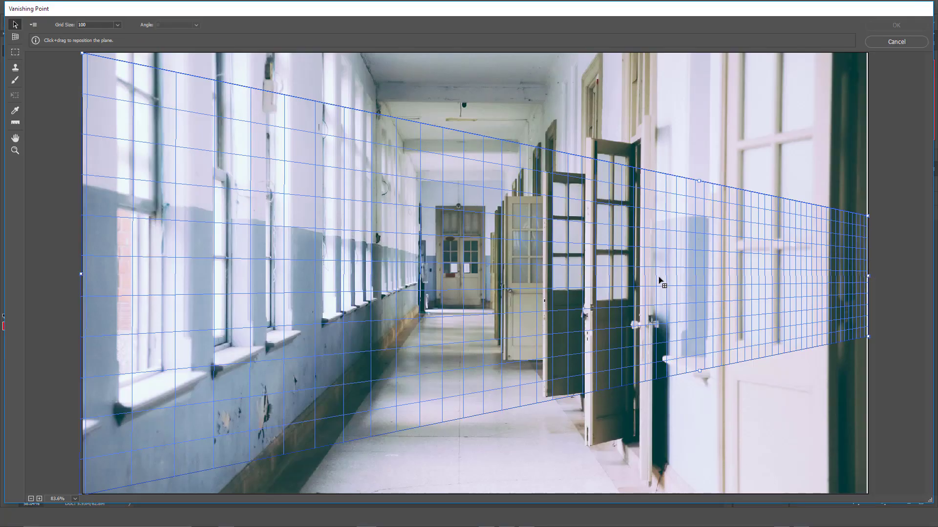
key(BackSpace)
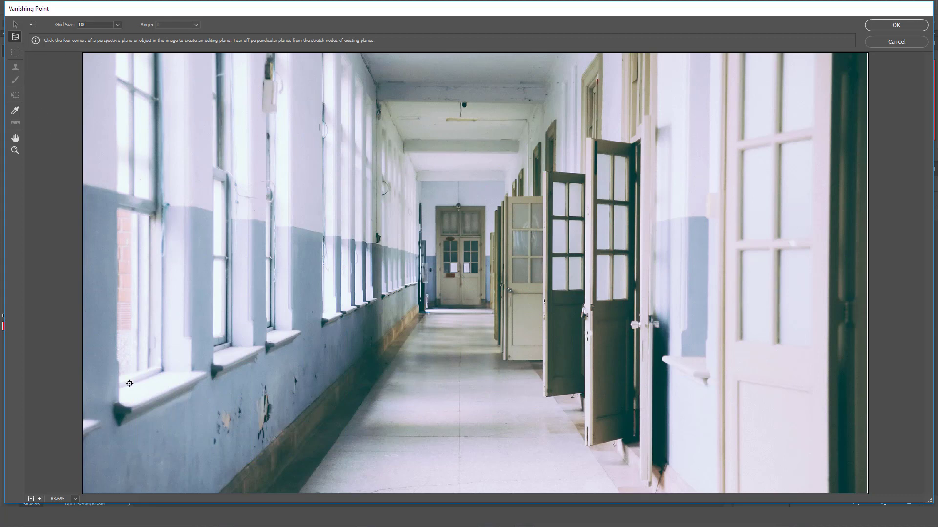
Step: Create a four-corner perspective plane on the blue wall below the windows, extending past the photo's lower edge, and fine-tune its far upper corner
click(92, 442)
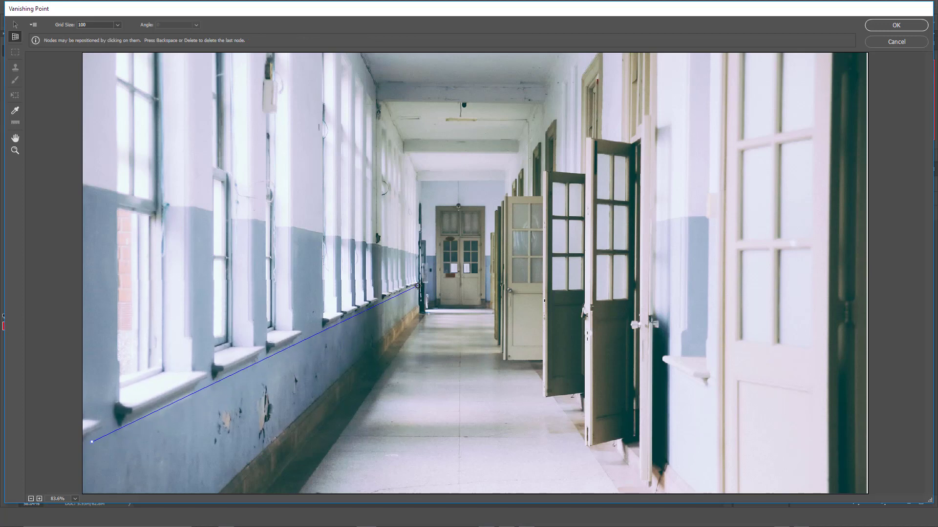
click(418, 285)
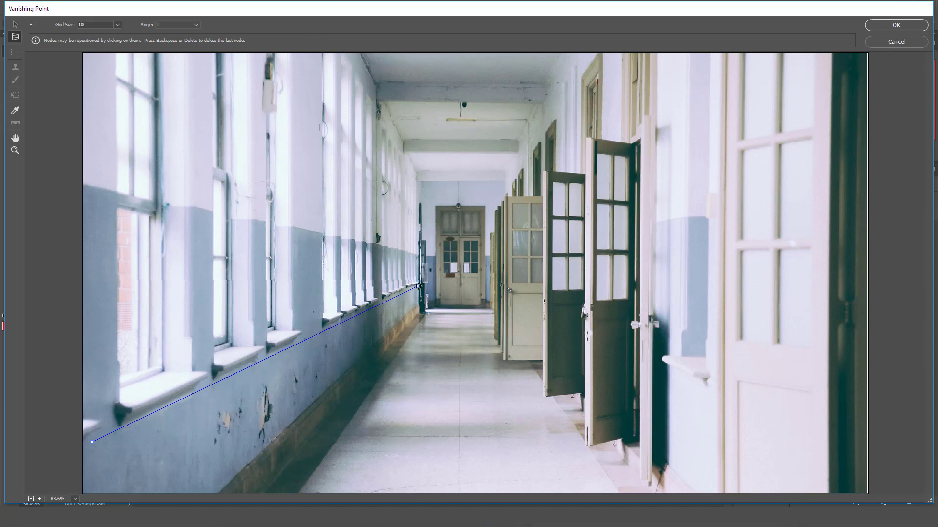
click(419, 307)
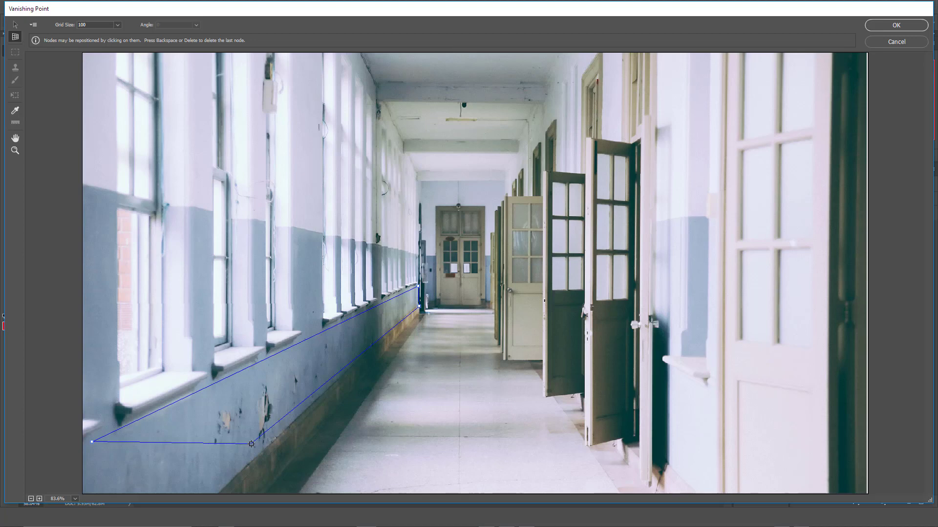
scroll(251, 444, down, 2)
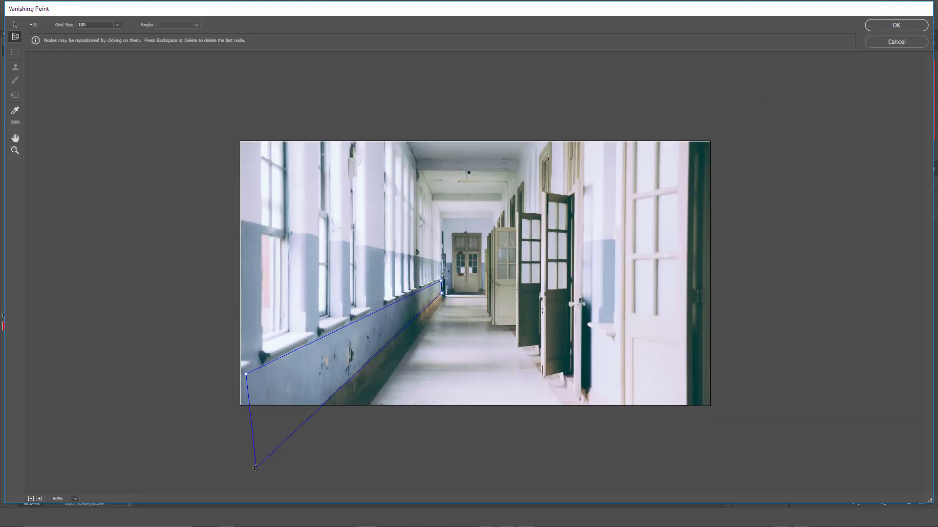
click(254, 466)
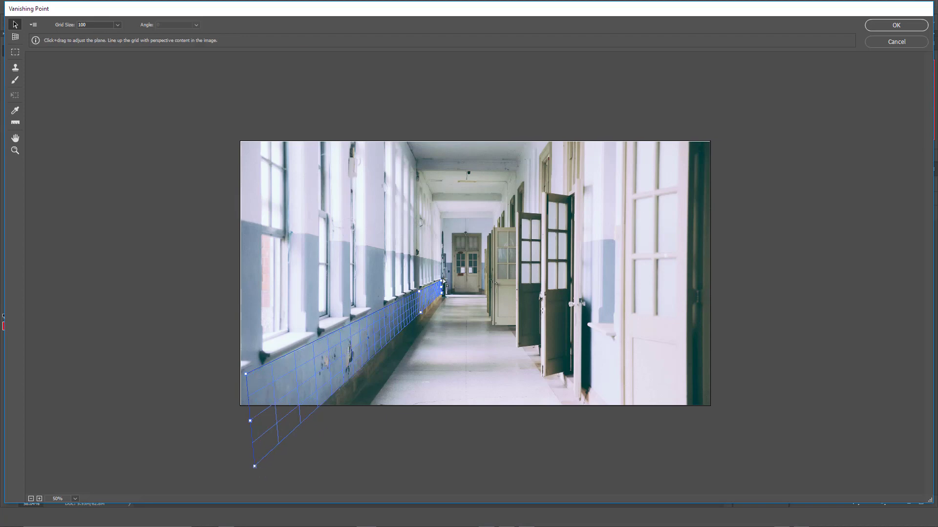
drag(442, 283, 443, 281)
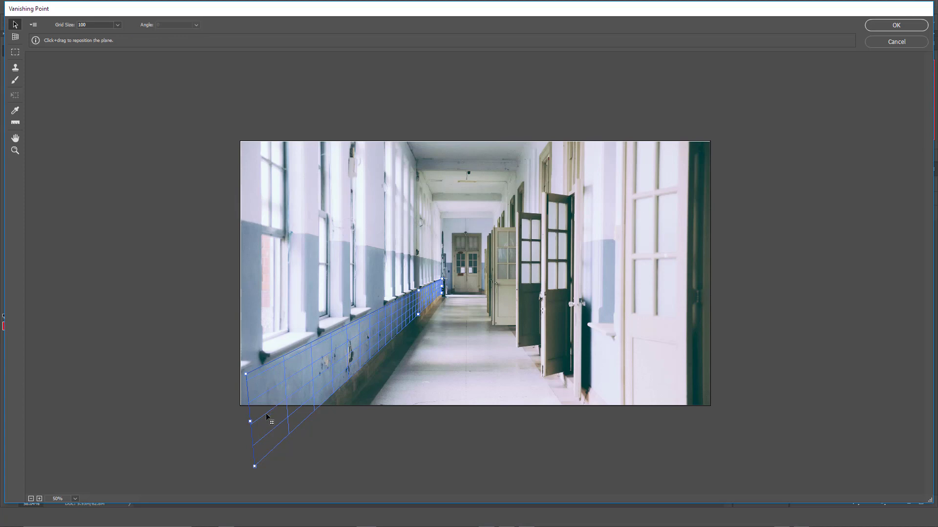
Step: Select the peeling-paint area inside the wall plane with the Vanishing Point Marquee tool
scroll(268, 416, up, 1)
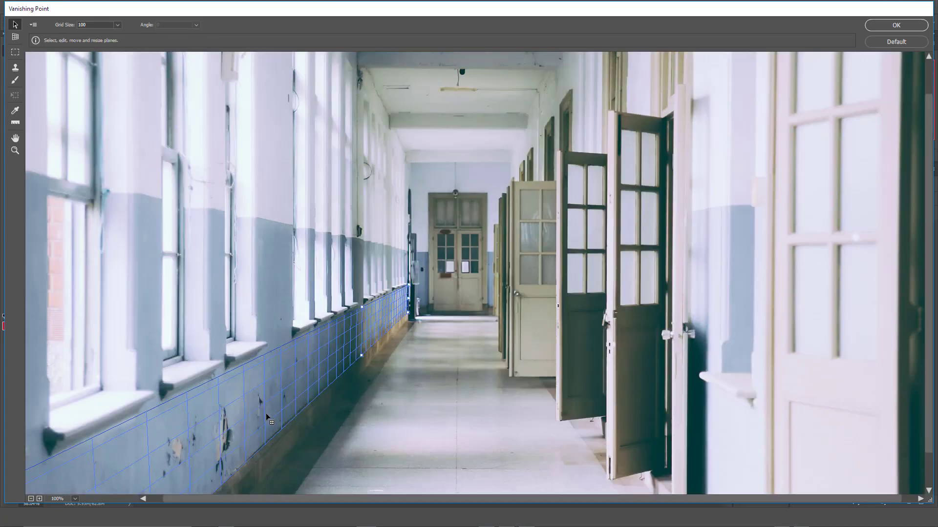
key(h)
drag(138, 421, 156, 382)
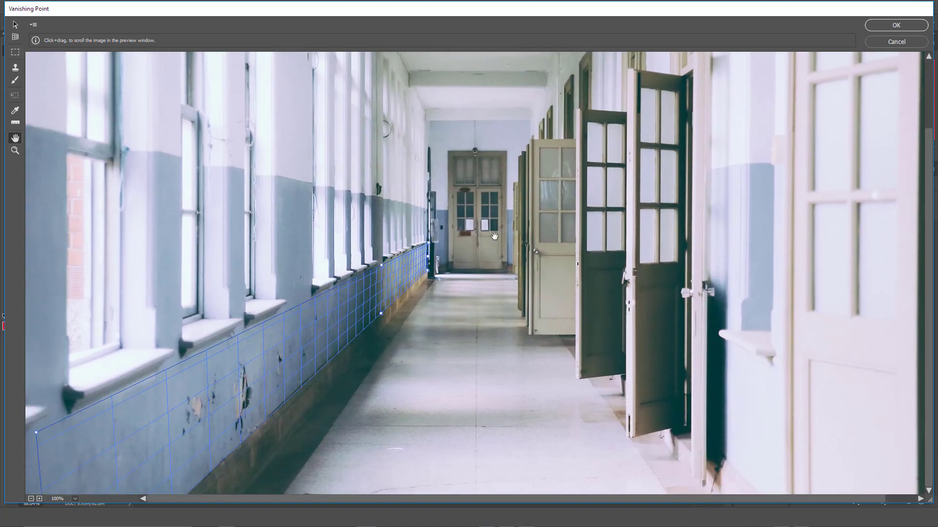
key(v)
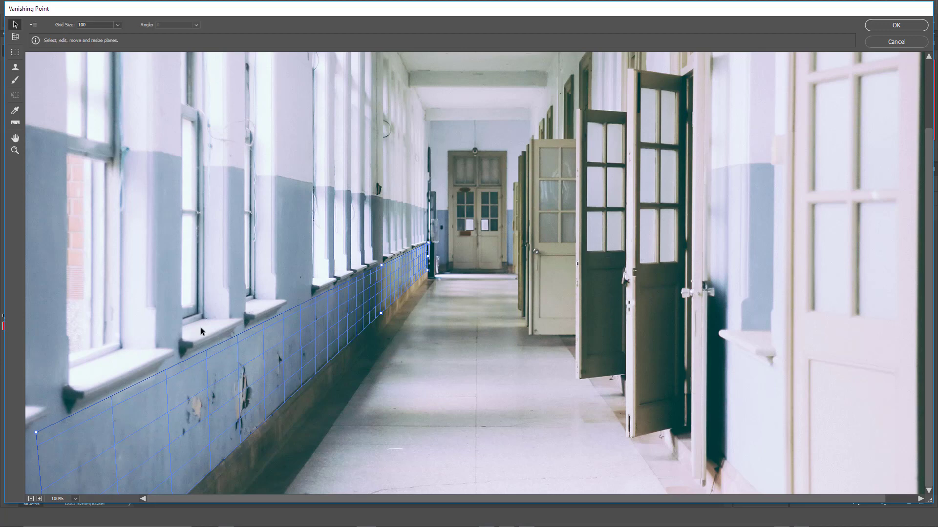
click(15, 52)
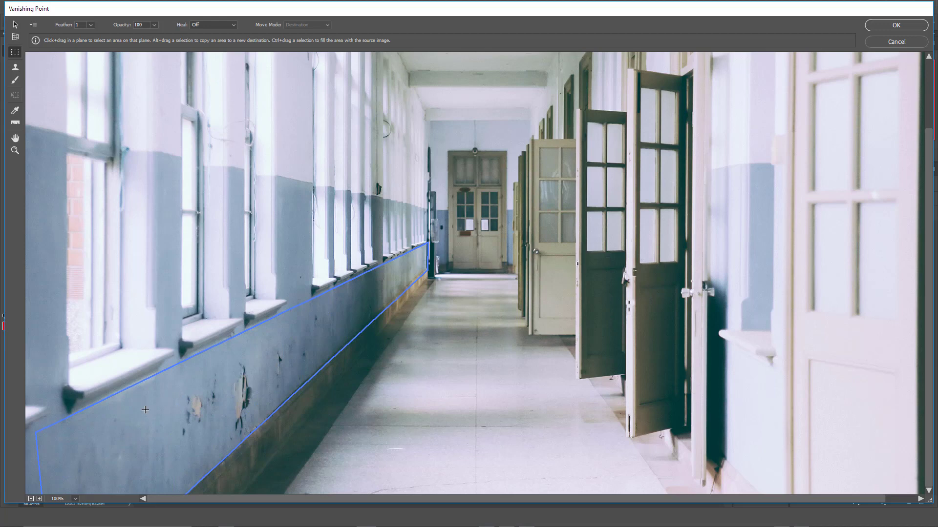
drag(139, 402, 292, 393)
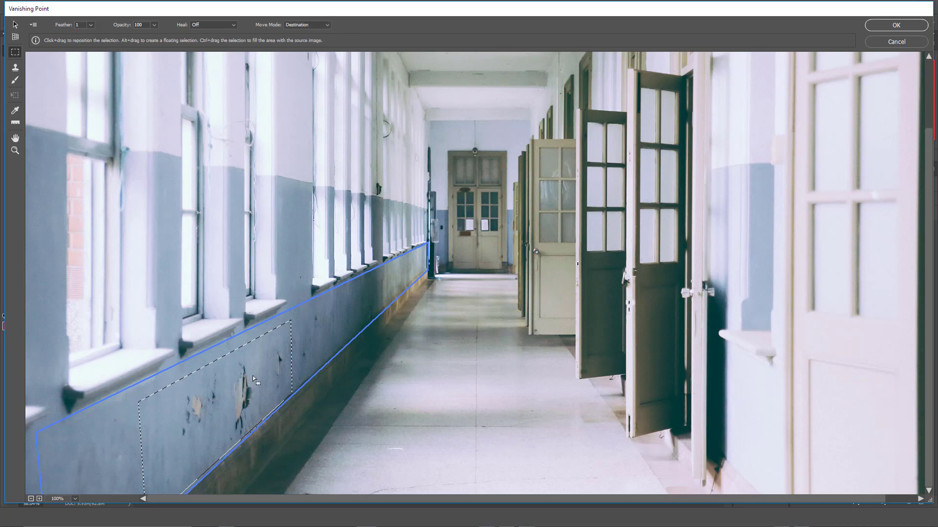
Step: Try to fill the peeling-paint selection with cleaner wall from farther down the corridor, and undo the fill
key(ctrl)
drag(251, 393, 370, 298)
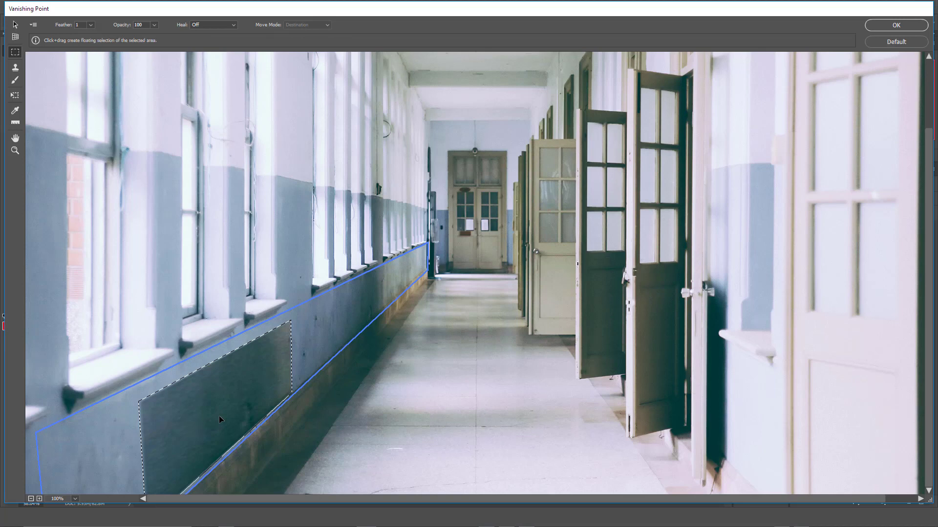
key(ctrl+z)
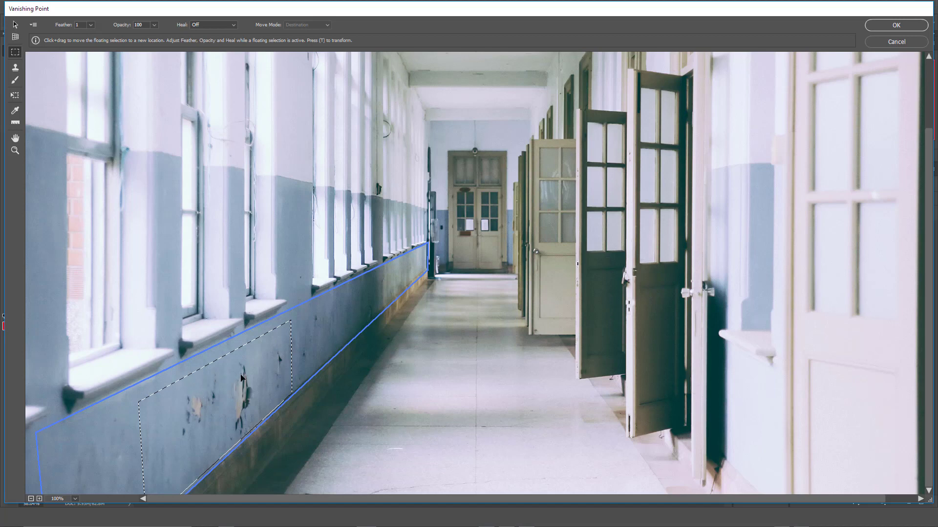
Step: Set Heal to On and move the floating copy of the peeling-paint patch farther down the wall
click(201, 23)
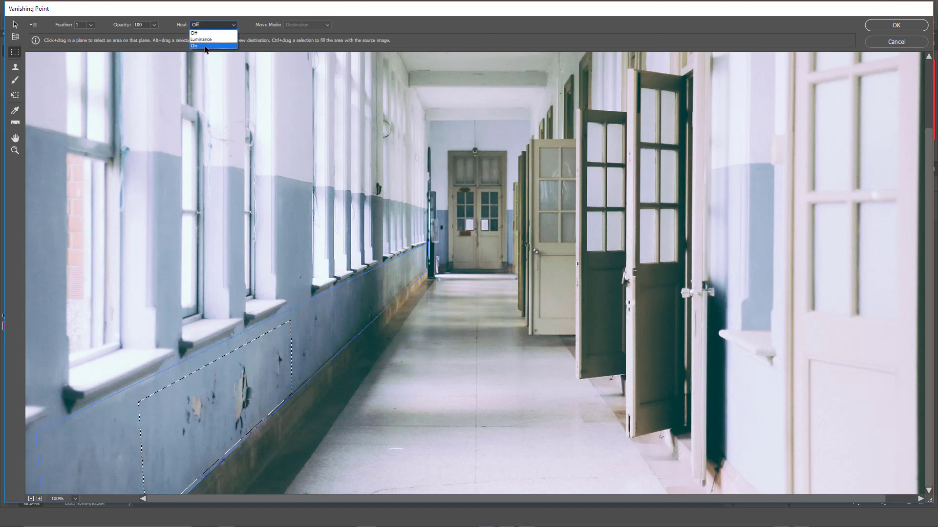
click(205, 46)
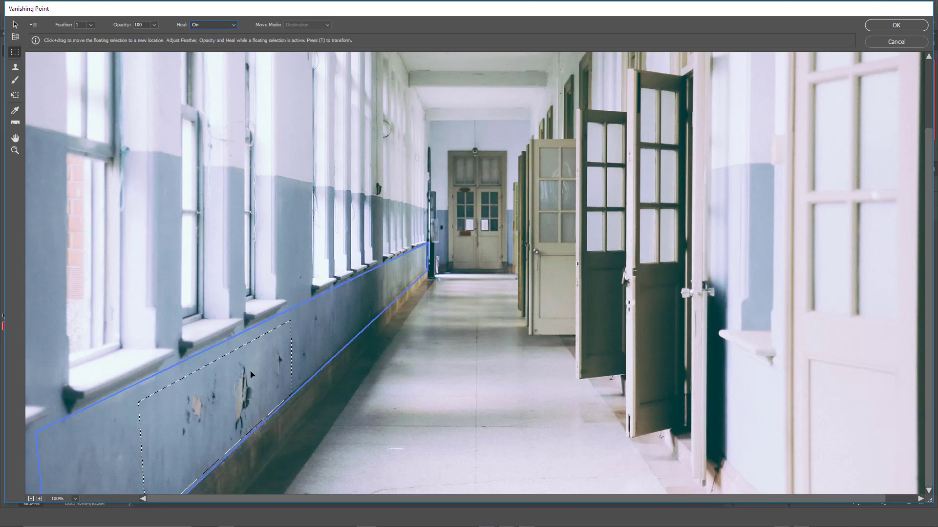
drag(251, 380, 334, 323)
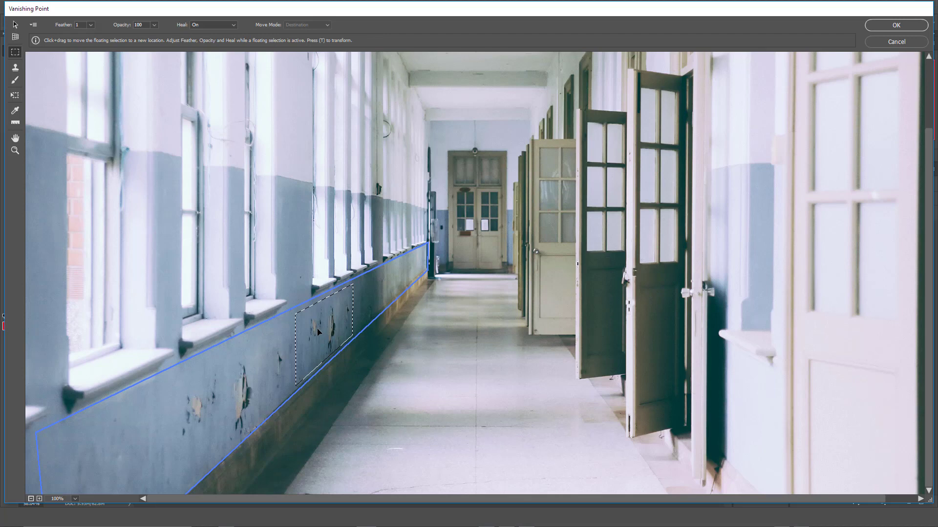
Step: Undo the floating copy of the peeling-paint patch, and clear the wall selection with the Stamp tool active
key(ctrl+z)
key(ctrl+z)
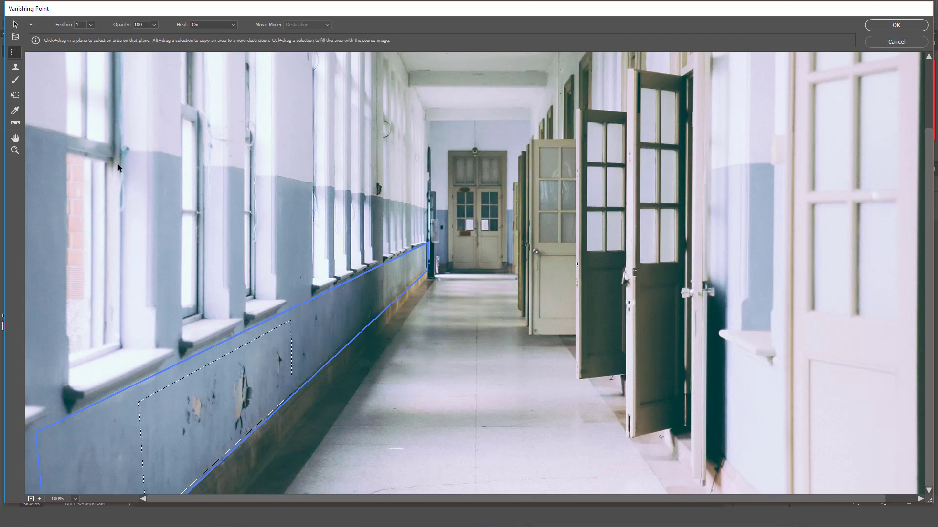
click(15, 68)
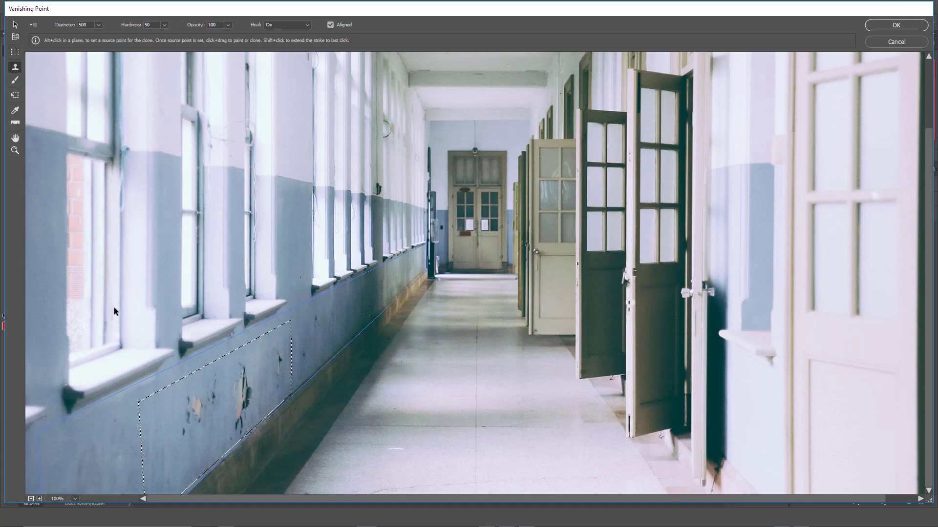
key(ctrl+d)
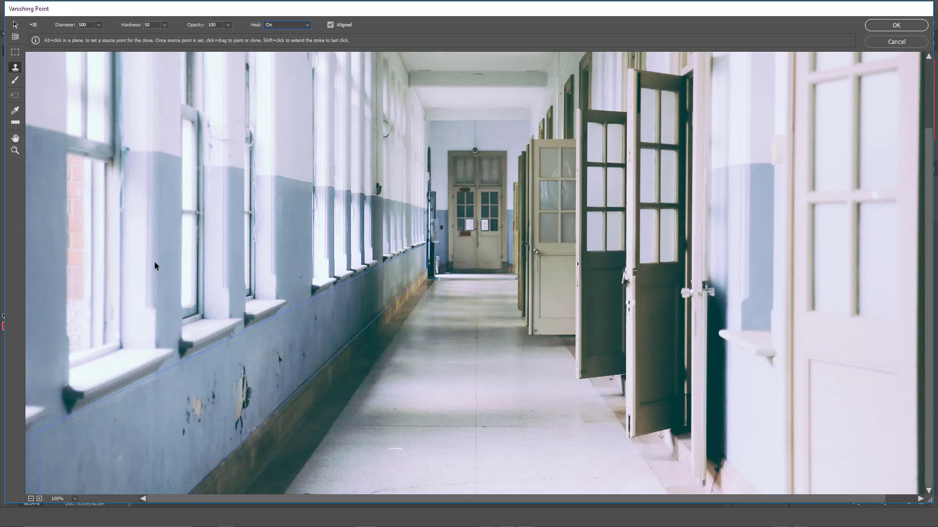
Step: Sample clean blue wall near the corridor's front and clone it over the nearer peeling-paint patches inside the wall plane
key(alt)
alt+click(105, 452)
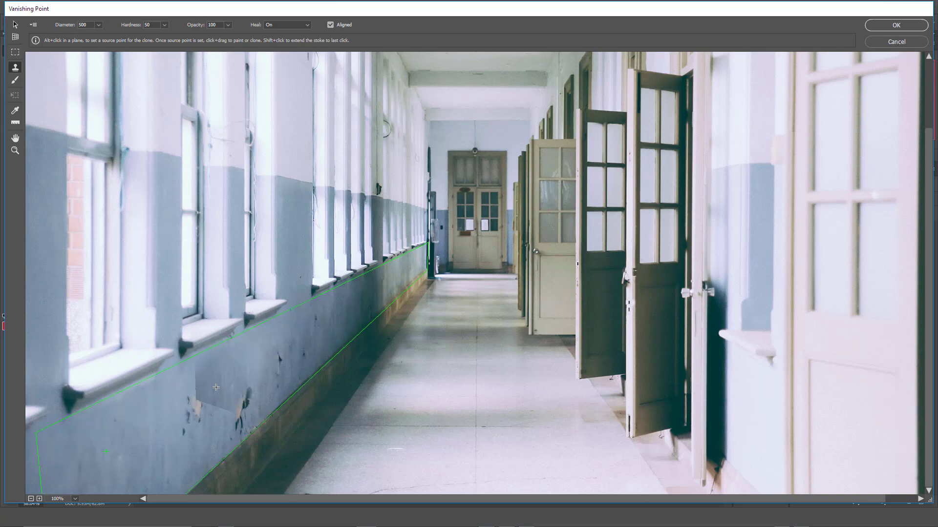
mouse_move(229, 376)
mouse_down()
mouse_move(153, 433)
mouse_move(117, 444)
mouse_up()
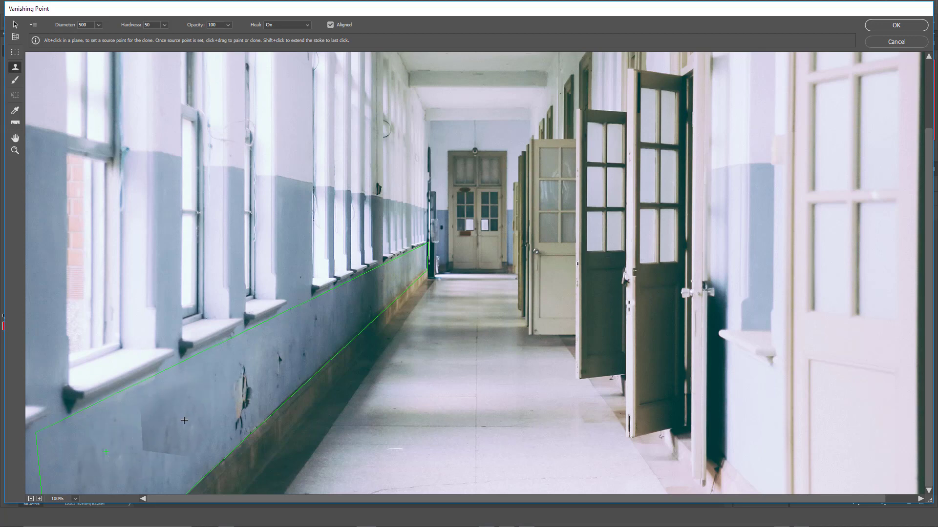
mouse_move(199, 415)
mouse_down()
mouse_move(247, 401)
mouse_move(242, 381)
mouse_move(256, 395)
mouse_move(231, 388)
mouse_move(225, 371)
mouse_up()
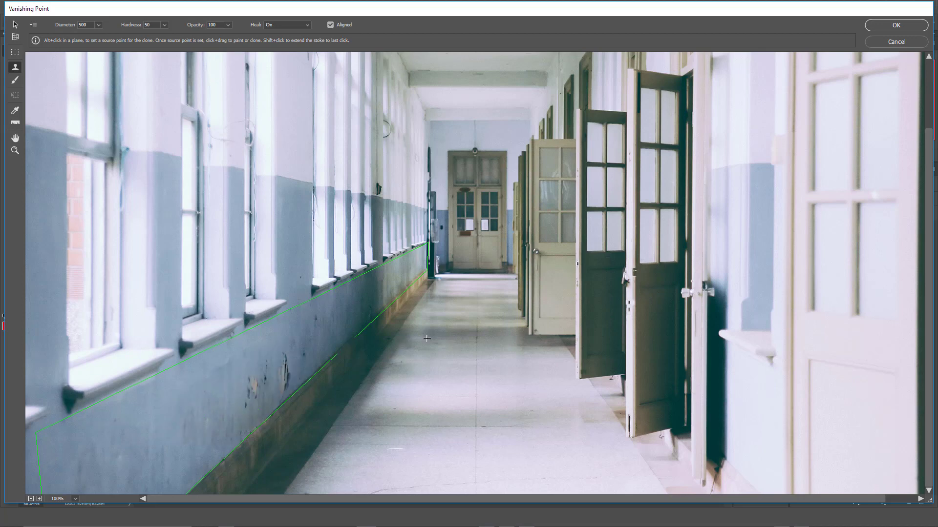
Step: Resample clean wall in the near part of the plane and paint over the peeling marks farther along the wall
key(alt)
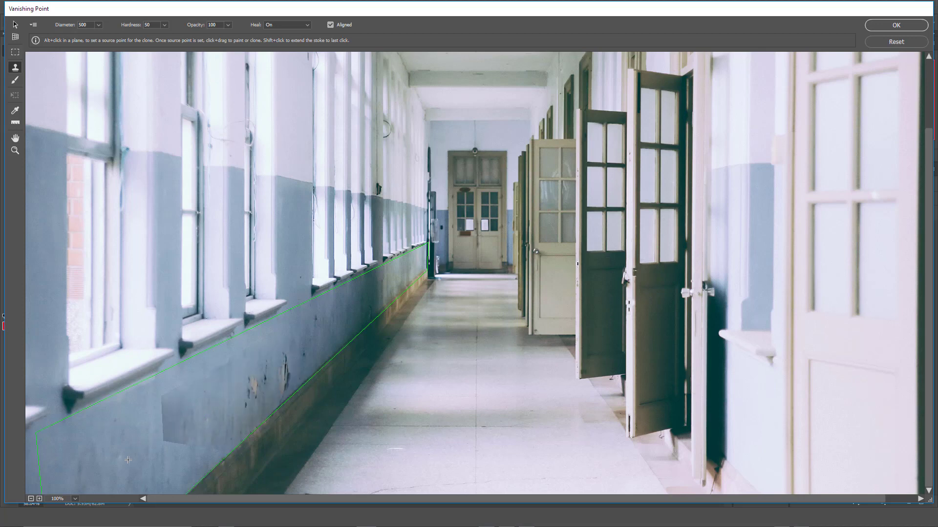
alt+click(128, 460)
drag(203, 417, 273, 374)
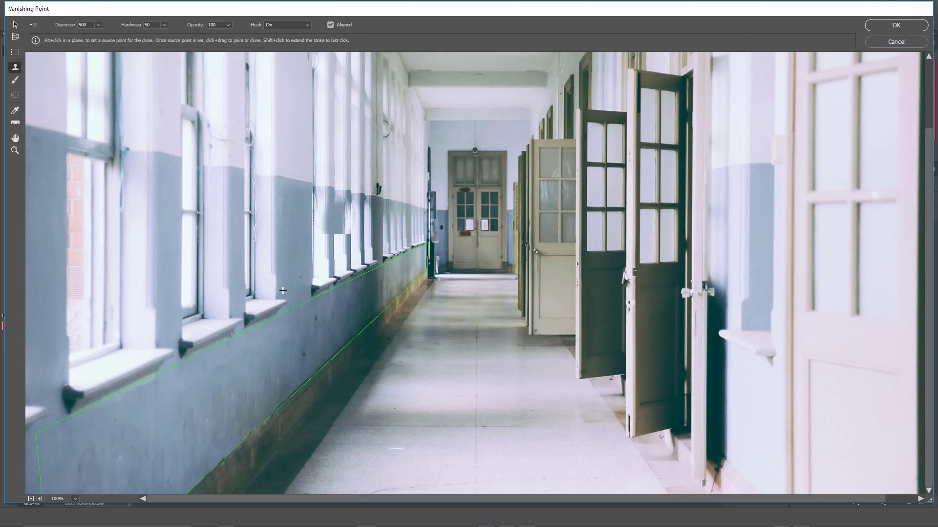
Step: Touch up the remaining wall blemishes with freshly sampled clean paint and apply the Vanishing Point edits
key(alt)
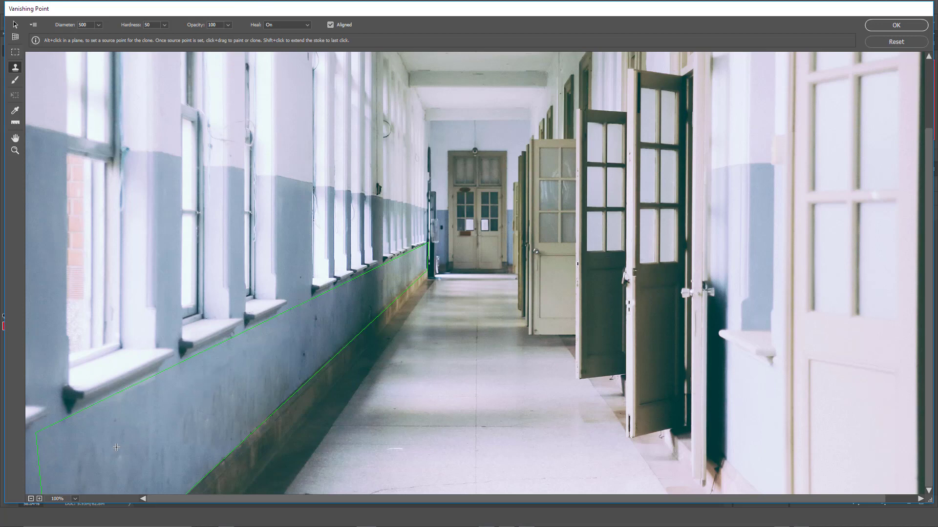
alt+click(117, 447)
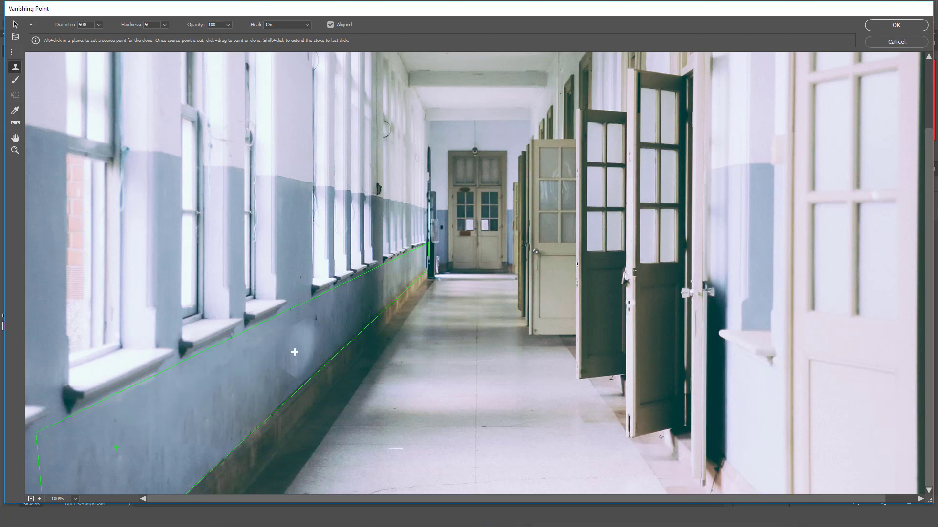
click(228, 394)
alt+click(129, 426)
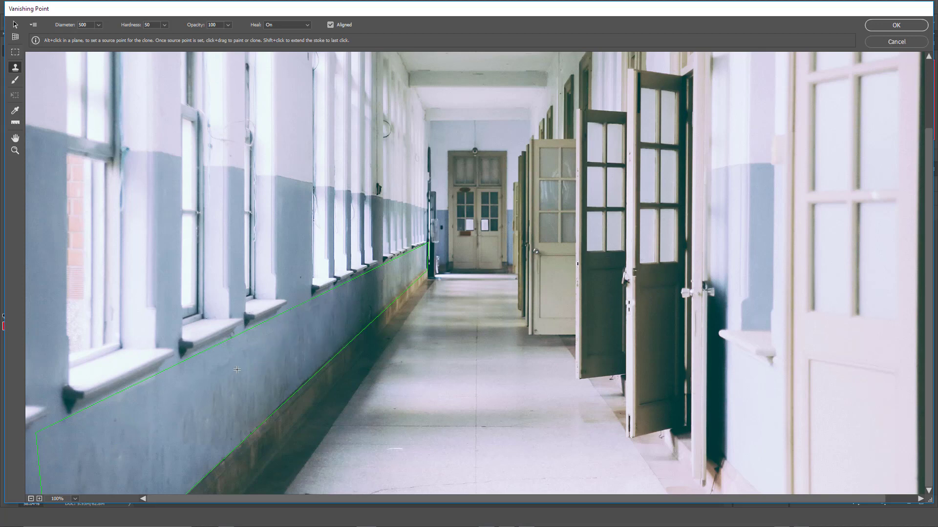
click(881, 26)
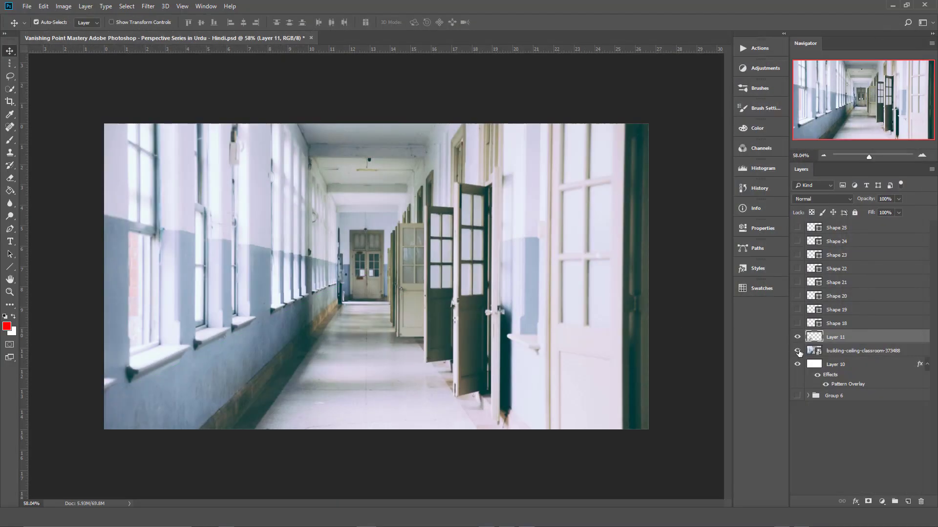
Step: Compare the wall before and after the retouch by toggling the visibility of the corridor photo and Layer 11
click(797, 351)
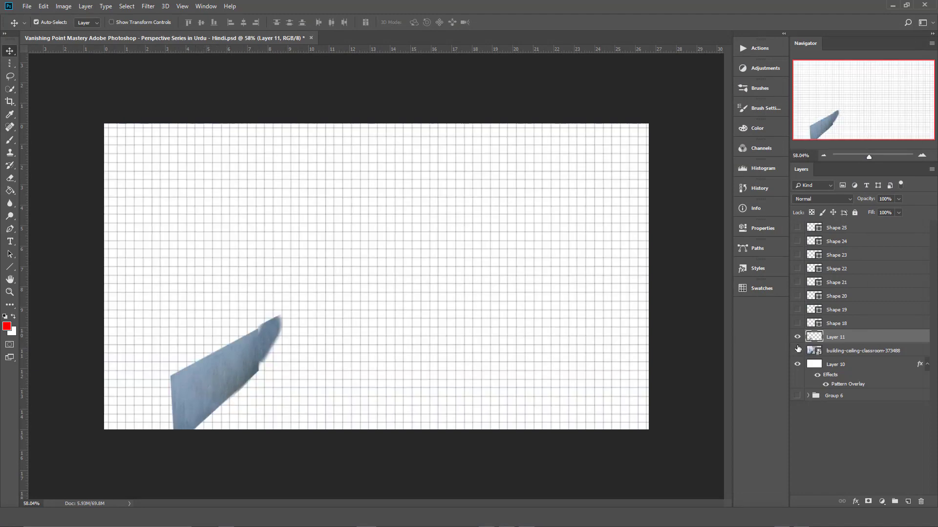
click(798, 350)
click(799, 337)
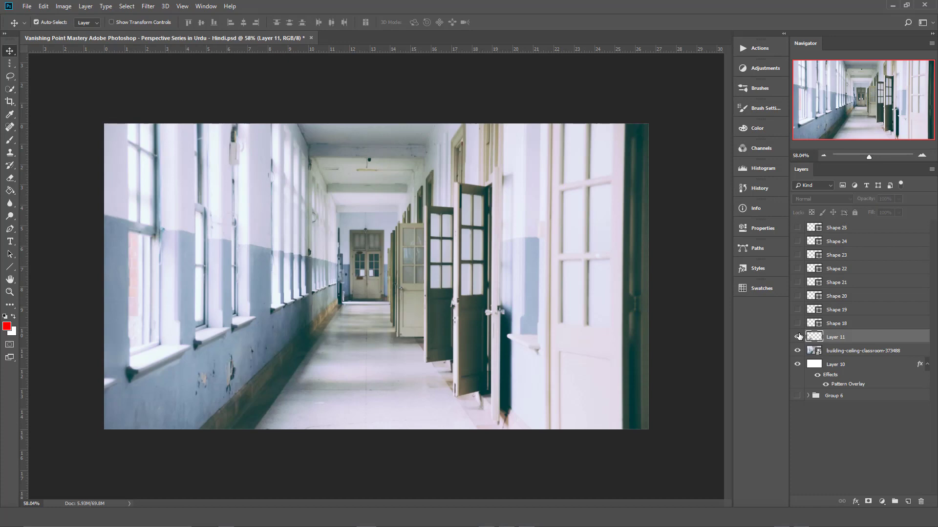
click(799, 336)
click(799, 336)
click(799, 337)
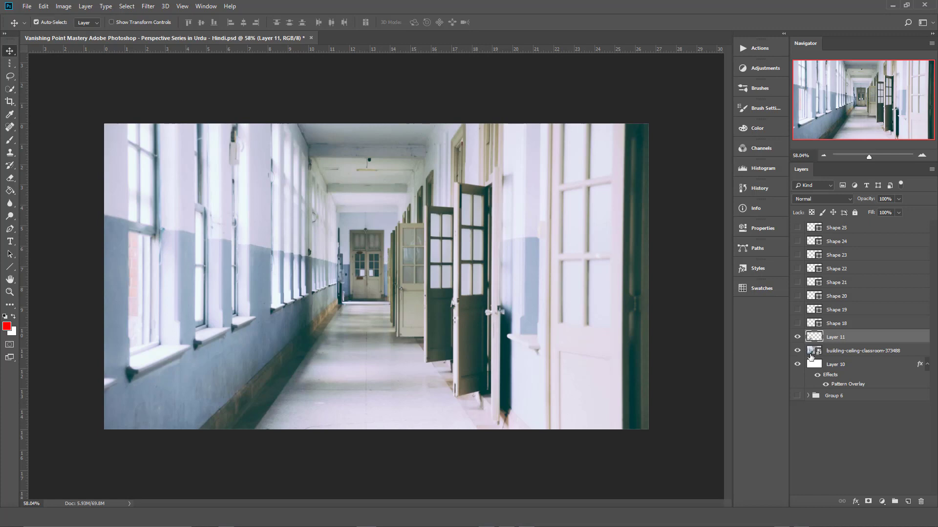
Step: Add a new empty layer above Layer 11 and reopen the Vanishing Point filter on it
click(908, 502)
click(156, 6)
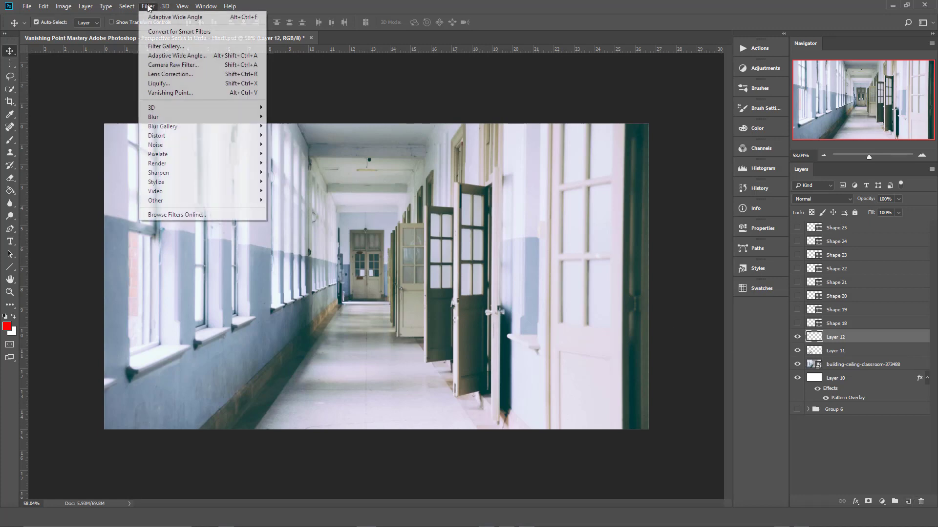
click(168, 91)
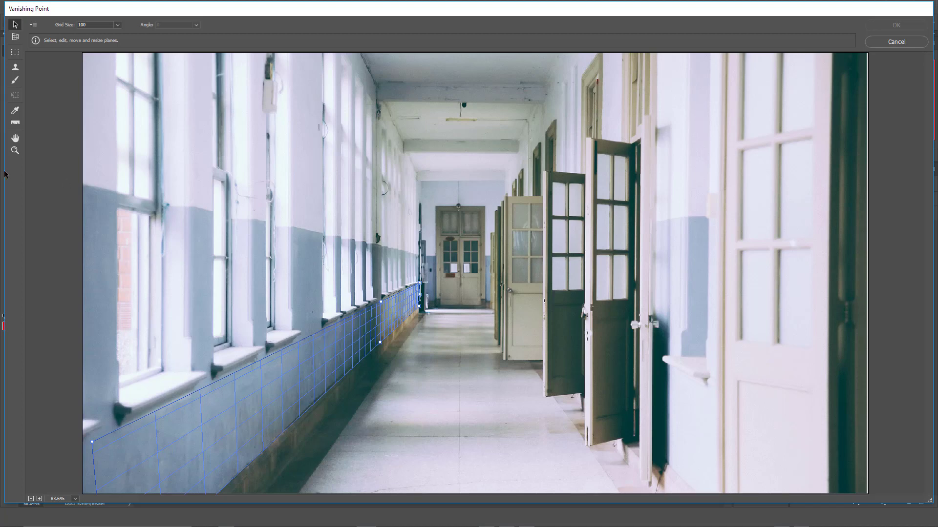
Step: Create a four-corner perspective plane along the wall with the open doors, extending past the photo's upper and lower edges
click(15, 38)
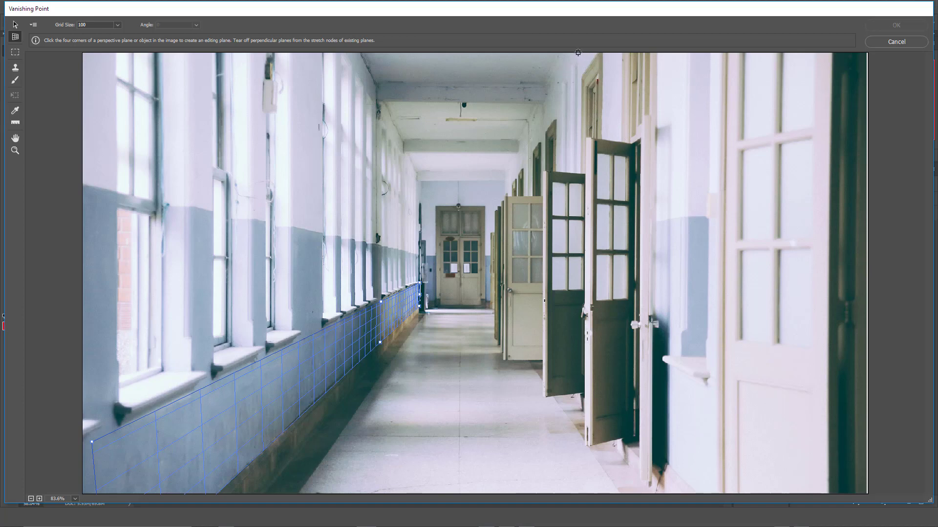
key(ctrl+minus)
key(ctrl+minus)
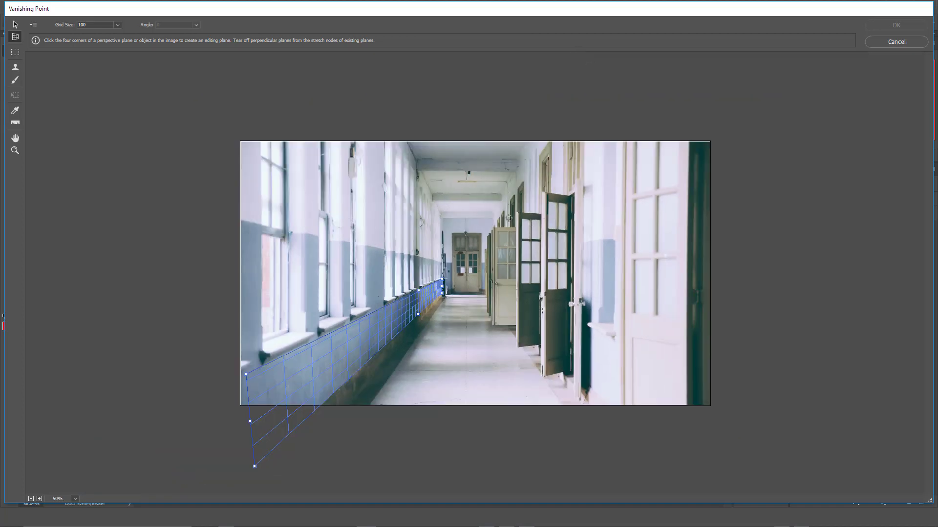
click(491, 212)
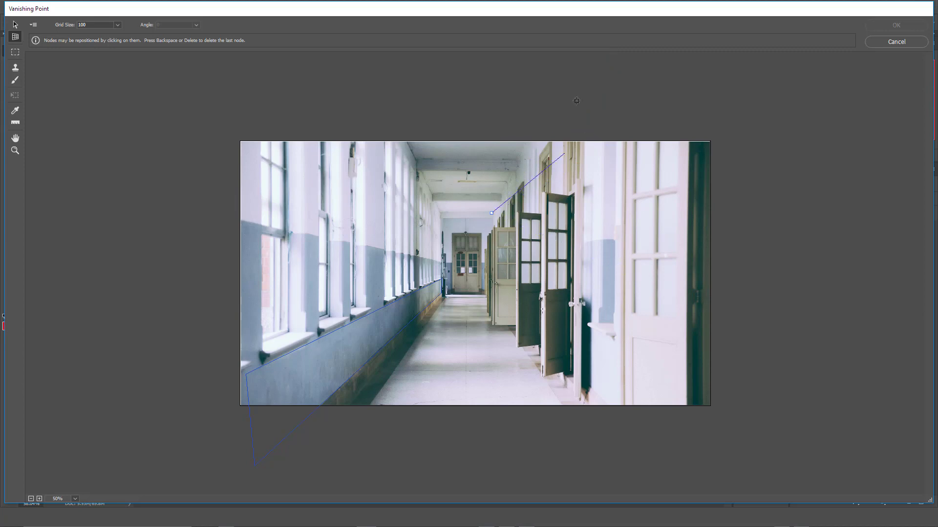
click(599, 60)
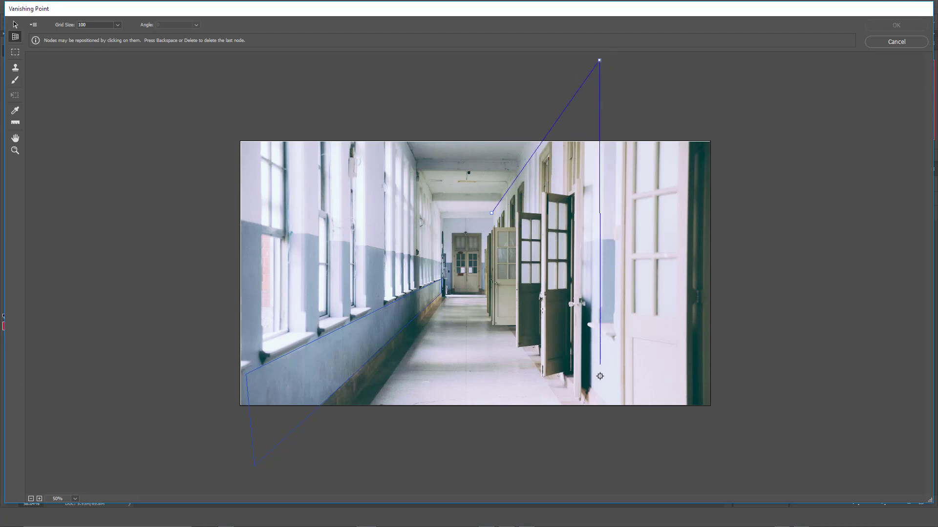
click(606, 485)
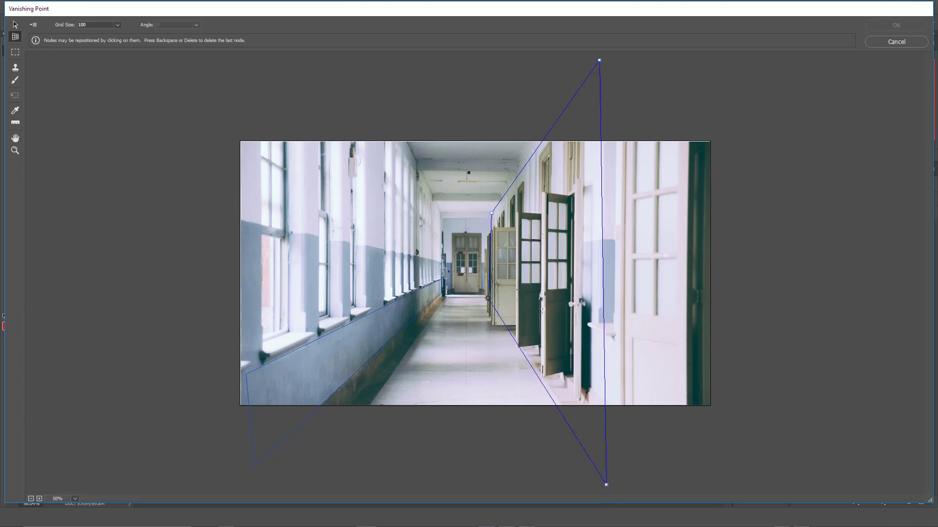
click(488, 298)
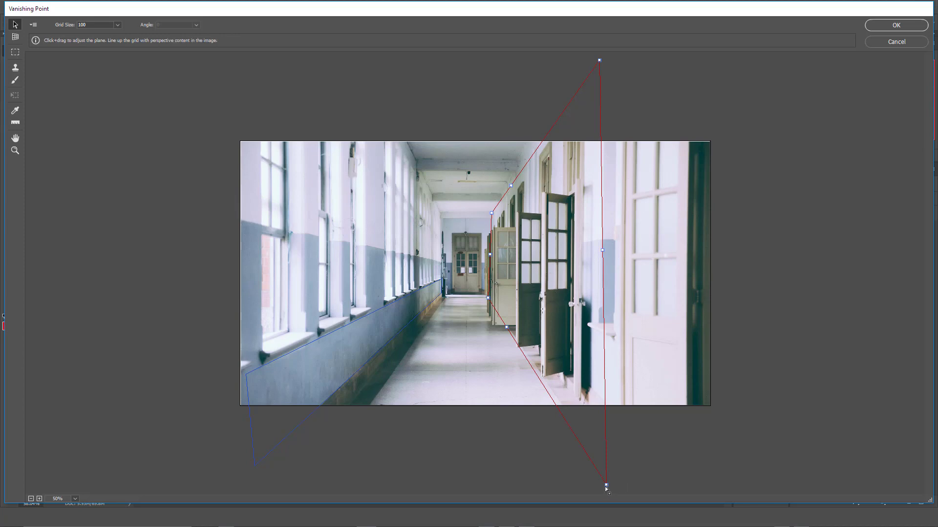
Step: Adjust the door-wall plane's corners until its grid follows the corridor perspective, and extend its lower edge onto the floor
drag(608, 487, 600, 487)
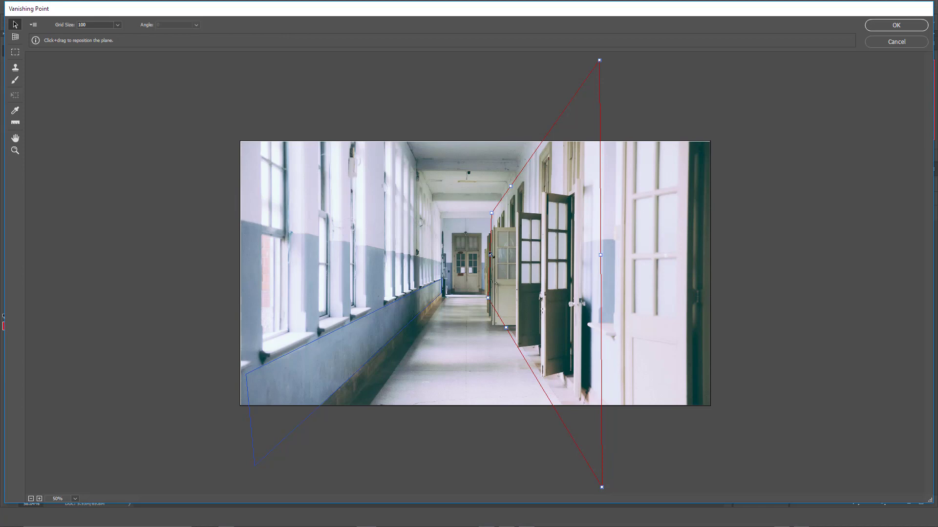
mouse_move(488, 255)
mouse_down()
mouse_move(476, 254)
mouse_move(490, 254)
mouse_up()
drag(488, 298, 488, 297)
drag(602, 488, 578, 424)
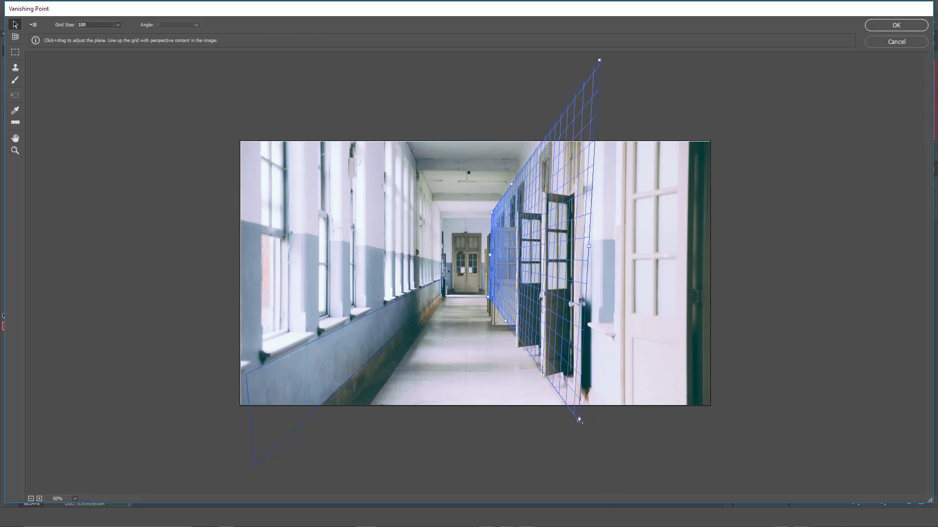
mouse_move(599, 61)
mouse_down()
mouse_move(585, 81)
mouse_move(580, 138)
mouse_move(579, 103)
mouse_move(596, 71)
mouse_up()
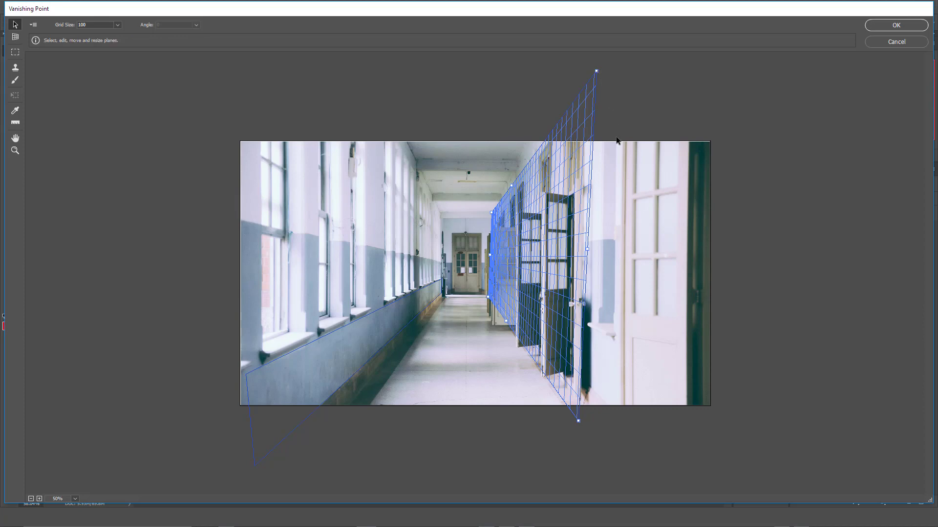
key(alt)
key(ctrl+plus)
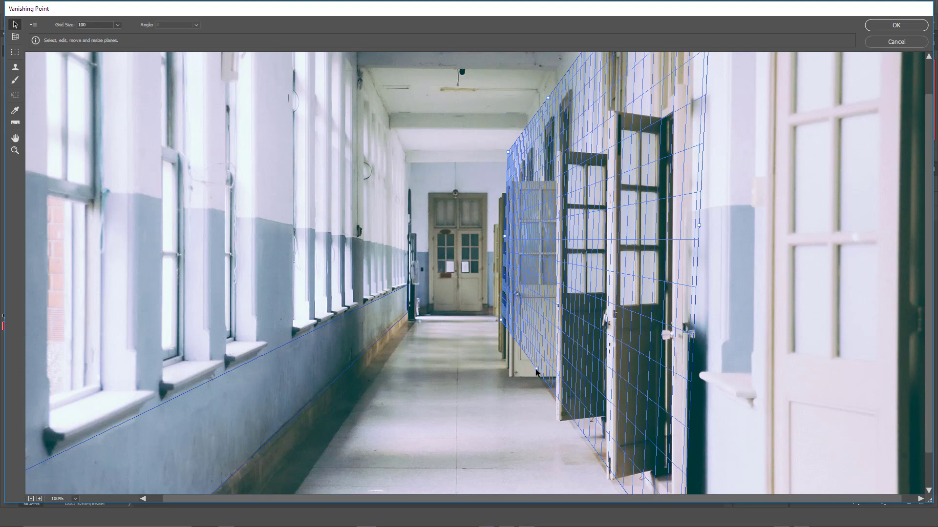
drag(536, 373, 532, 390)
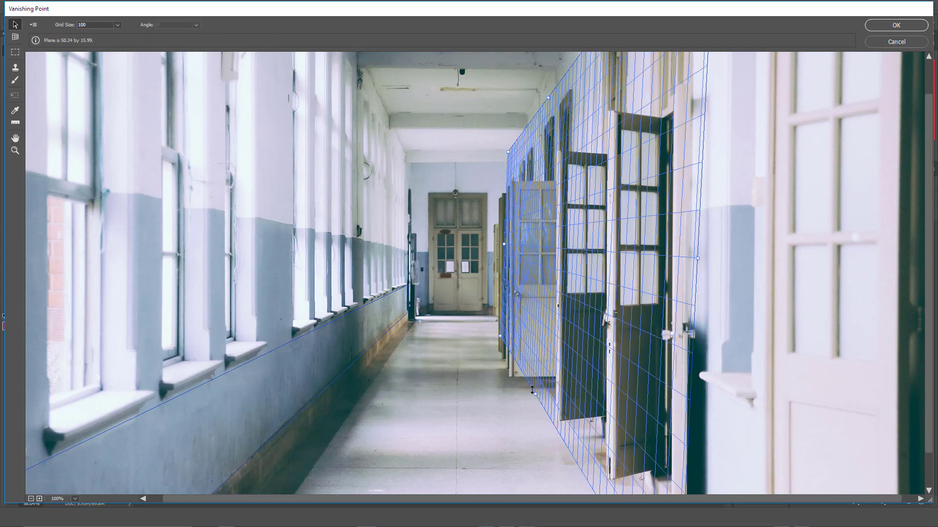
Step: Clone the nearer open dark door farther down the corridor with the Stamp tool and apply the Vanishing Point edits
key(s)
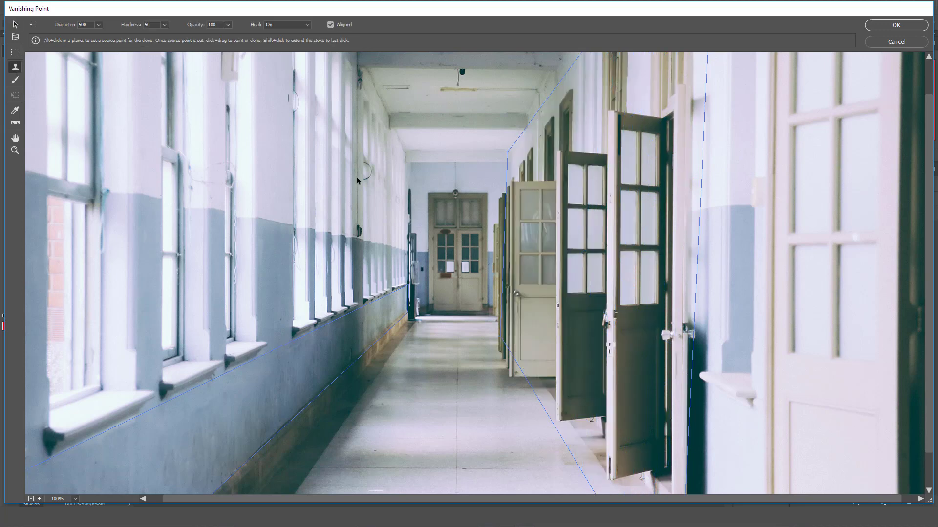
key(alt)
alt+click(615, 115)
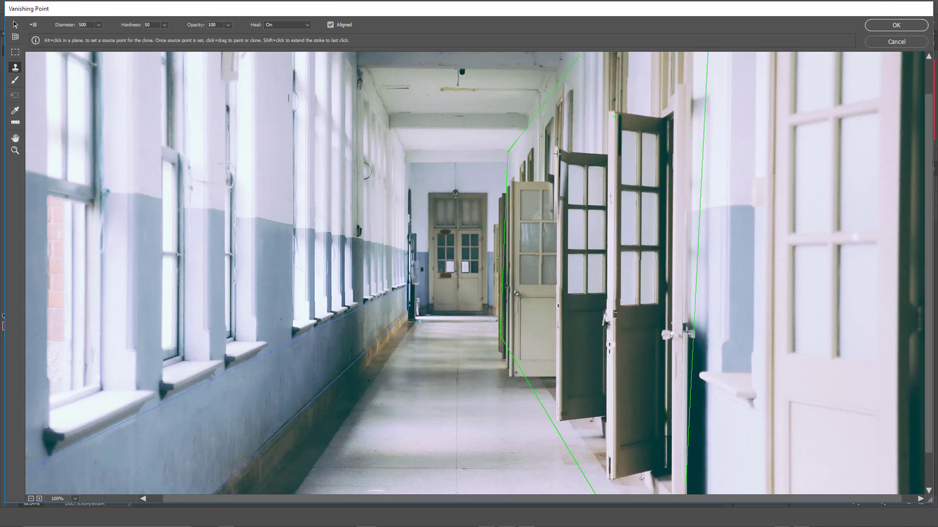
mouse_move(557, 153)
mouse_down()
mouse_move(556, 218)
mouse_move(565, 140)
mouse_move(578, 195)
mouse_move(558, 353)
mouse_move(559, 255)
mouse_up()
mouse_move(555, 166)
mouse_down()
mouse_move(552, 369)
mouse_move(557, 212)
mouse_up()
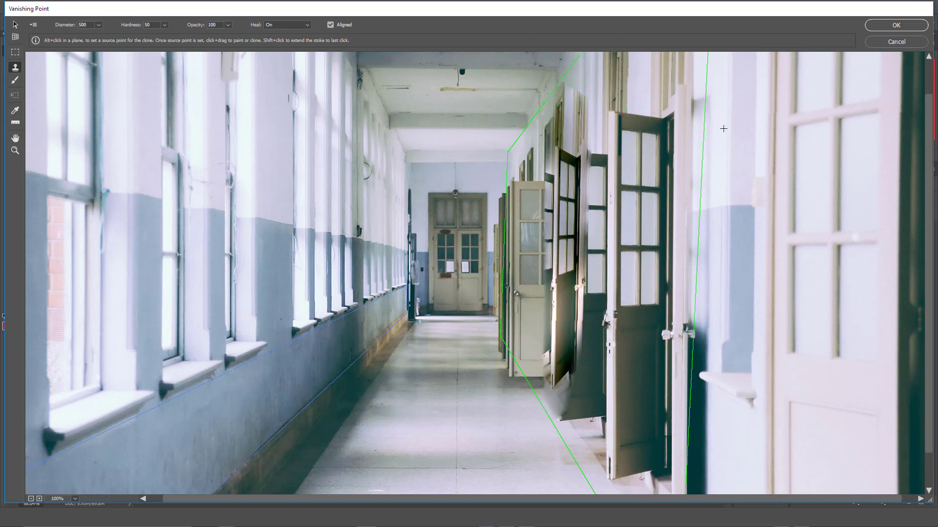
click(880, 26)
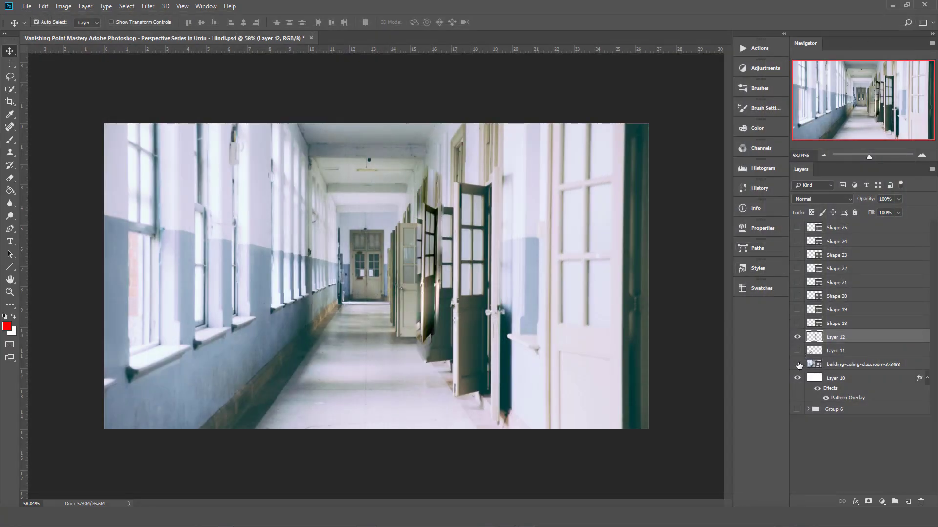
Step: Examine the cloned door isolated on Layer 12, and restore the corridor photo view with Layer 12 hidden
click(798, 365)
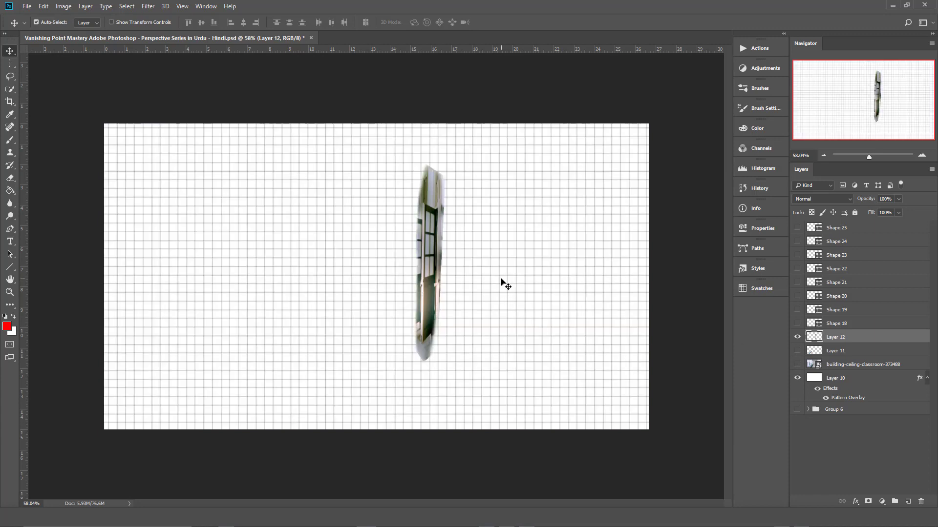
drag(424, 277, 458, 129)
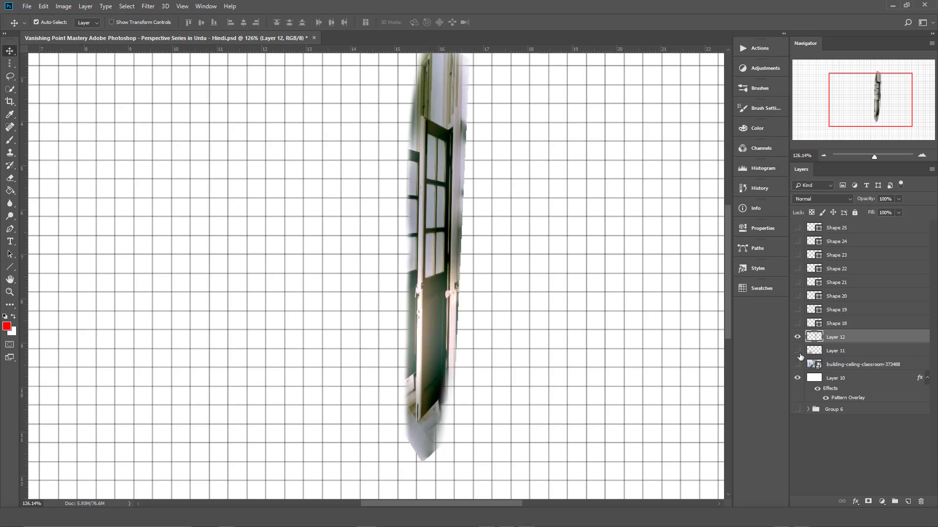
click(798, 365)
click(797, 337)
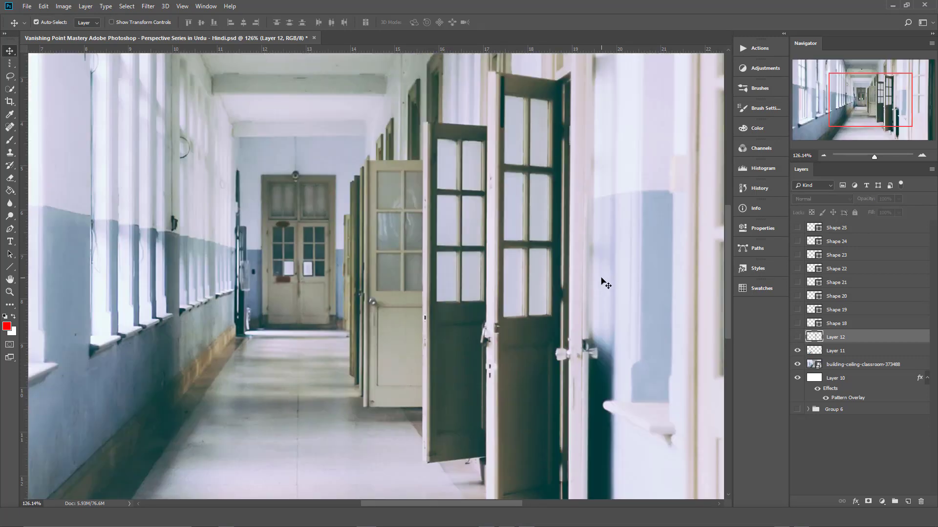
Step: Add the red text "PASSION" on its own text layer and place it over the corridor floor
key(ctrl+0)
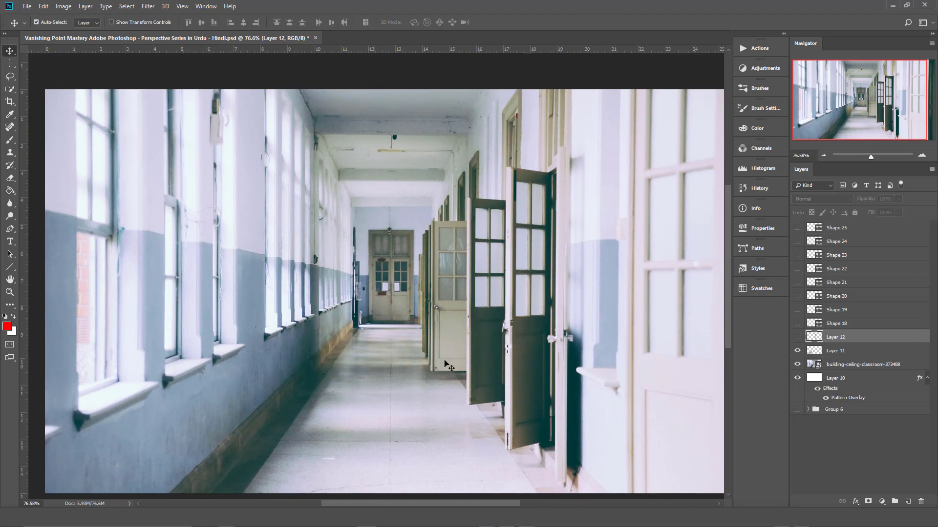
click(10, 241)
click(311, 269)
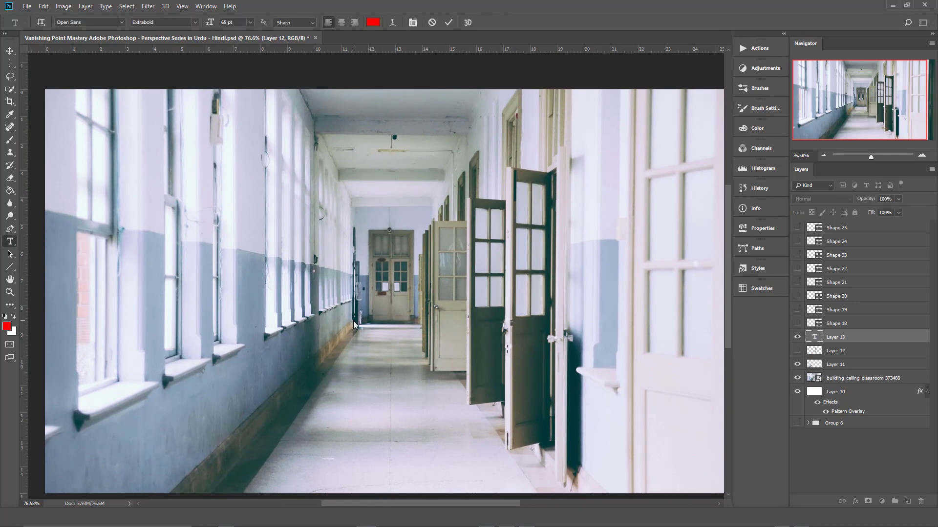
text(PASSION)
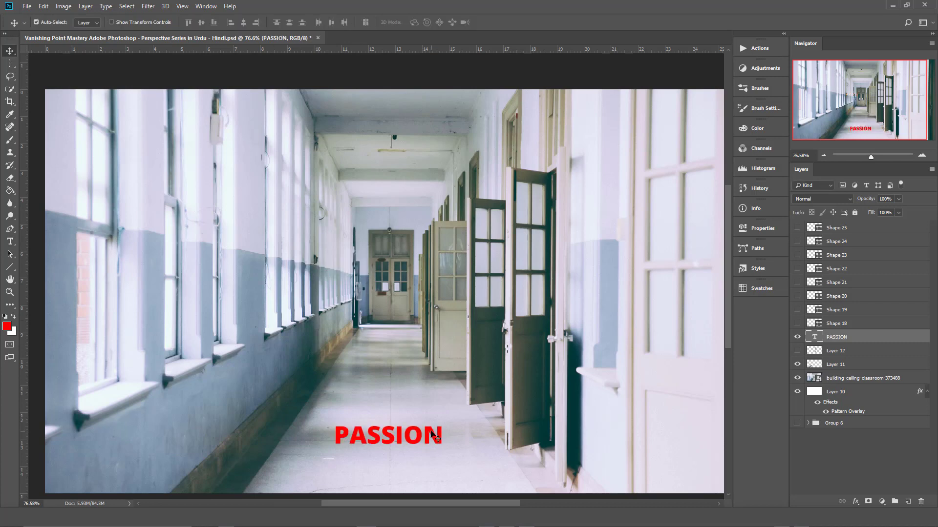
drag(430, 431, 427, 417)
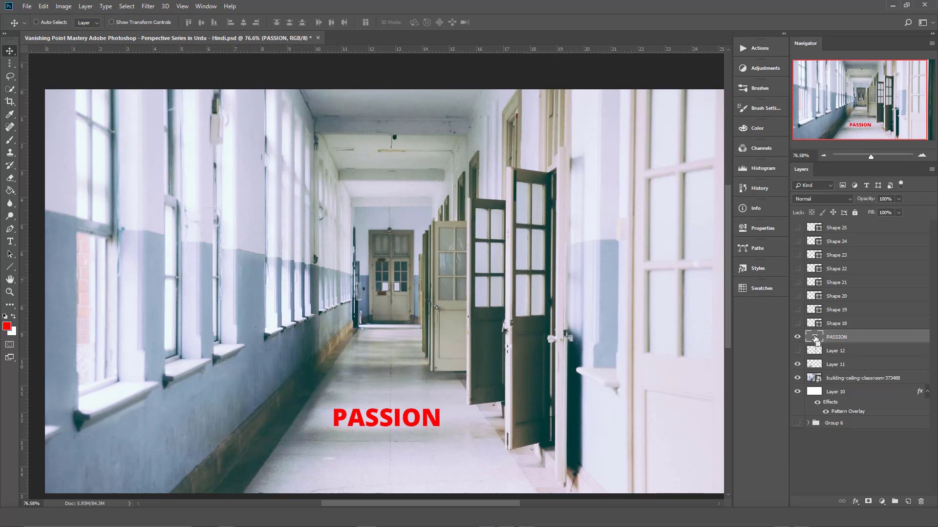
Step: Copy the PASSION text through a selection of its letters, hide the text layer and add an empty layer above it
ctrl+click(815, 337)
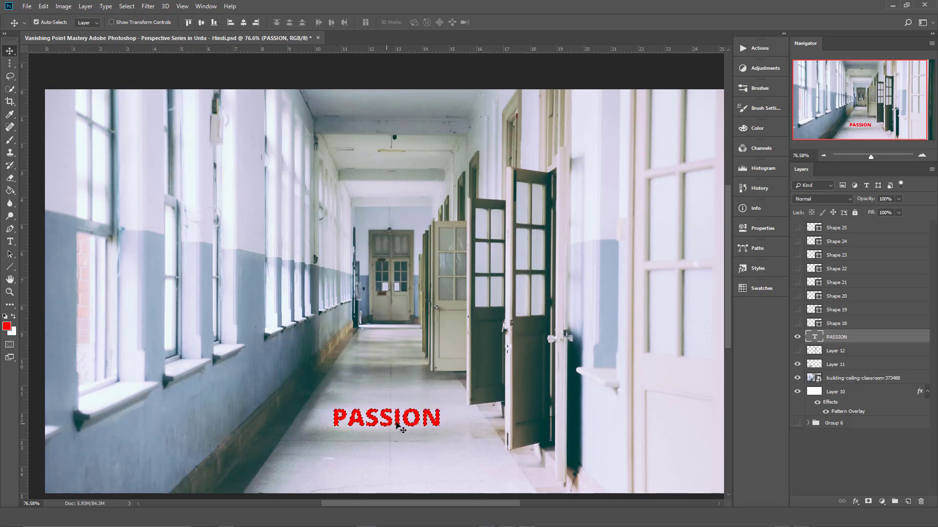
key(alt)
key(ctrl+d)
click(797, 337)
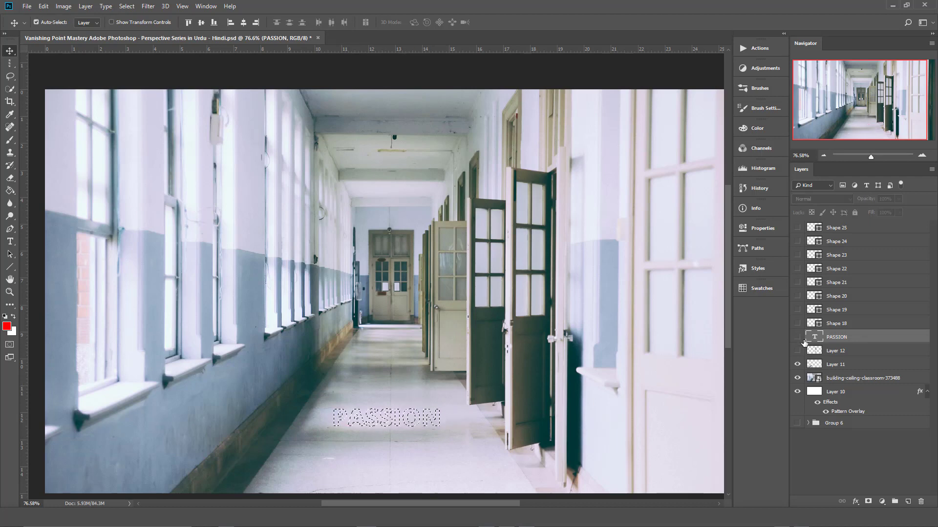
click(909, 502)
Step: In Vanishing Point, pull a perpendicular plane from the door-wall plane's lower edge across the corridor floor
click(148, 6)
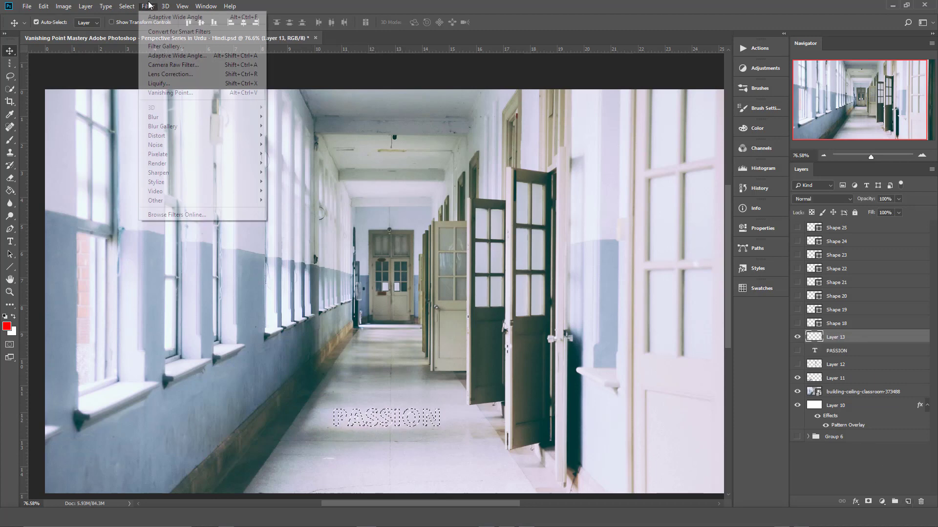
click(167, 92)
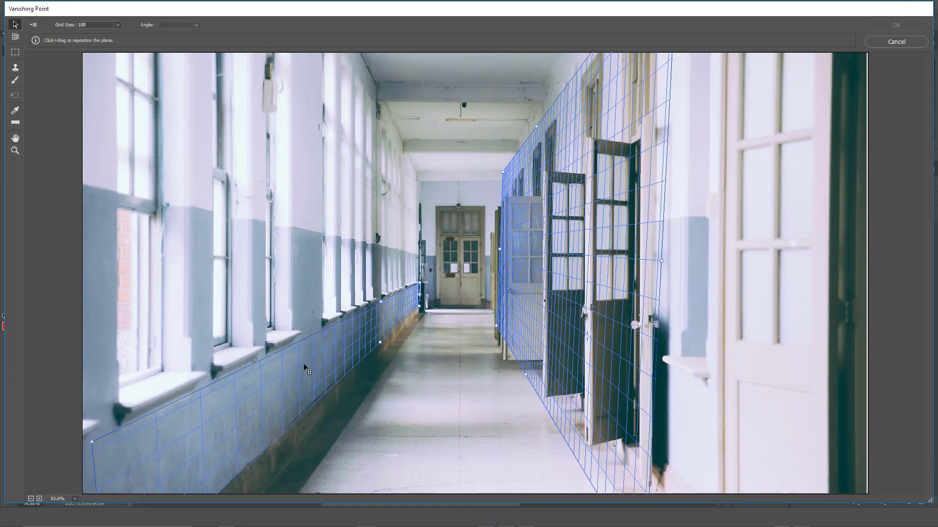
key(alt)
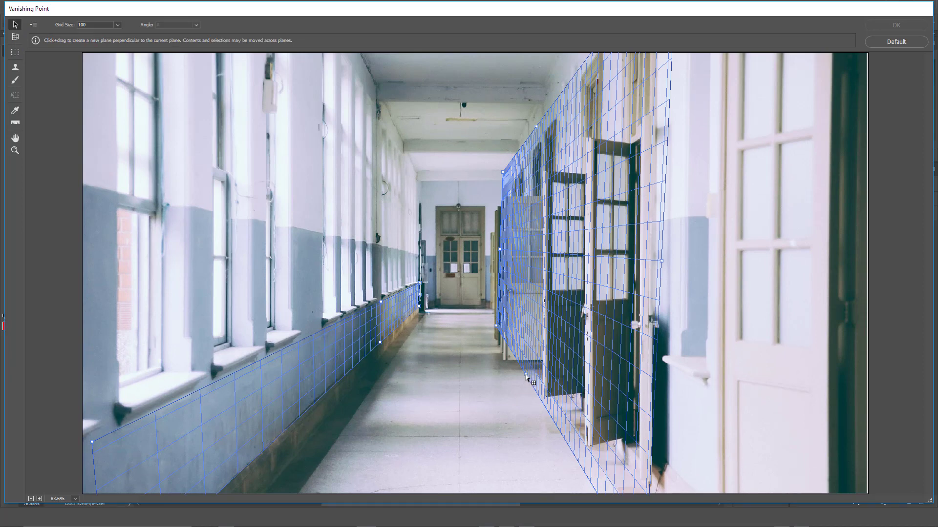
drag(526, 376, 352, 398)
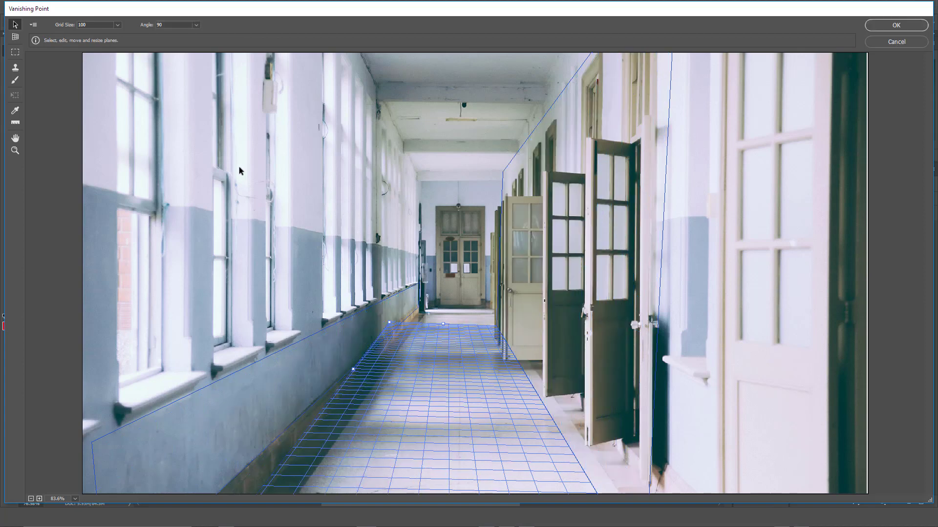
click(224, 153)
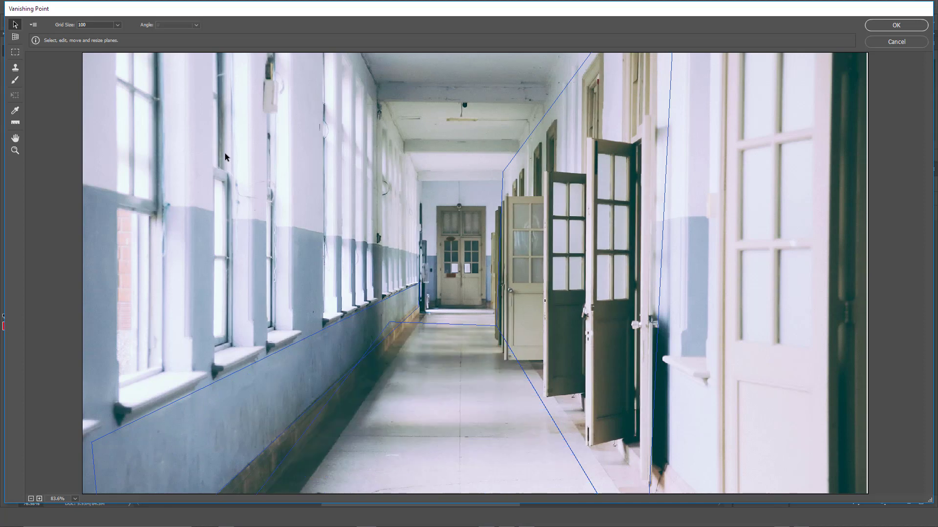
Step: Paste the copied PASSION text into Vanishing Point and fit it in perspective onto the floor plane with the Transform tool
key(ctrl+v)
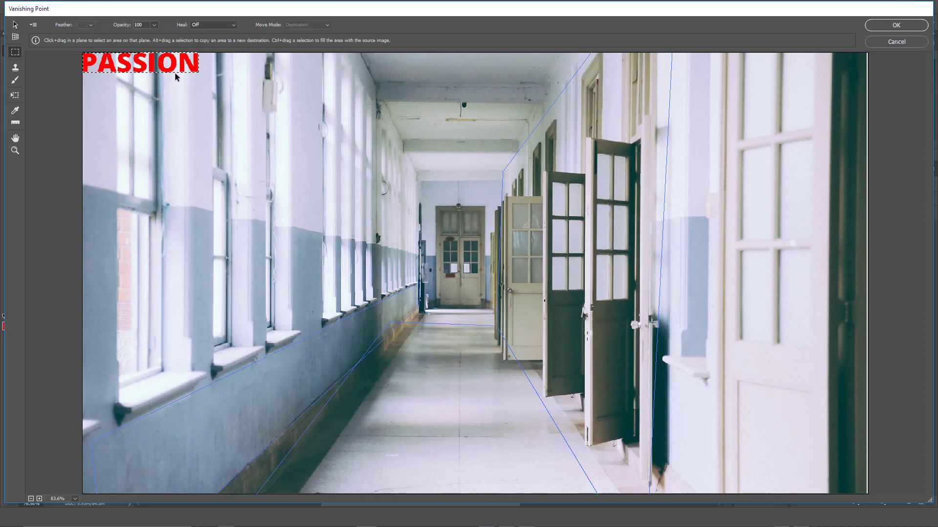
drag(175, 77, 566, 438)
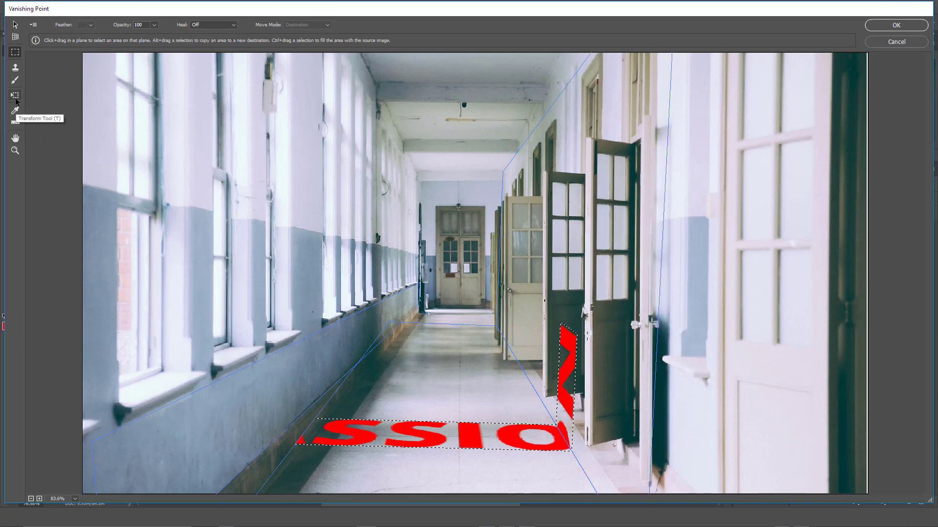
click(16, 100)
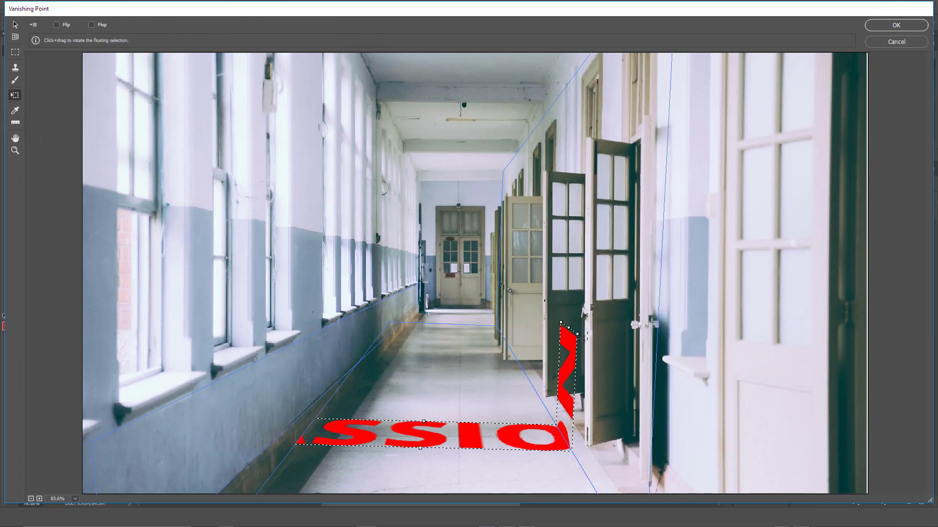
mouse_move(562, 434)
mouse_down()
mouse_move(459, 435)
mouse_move(424, 422)
mouse_move(568, 440)
mouse_up()
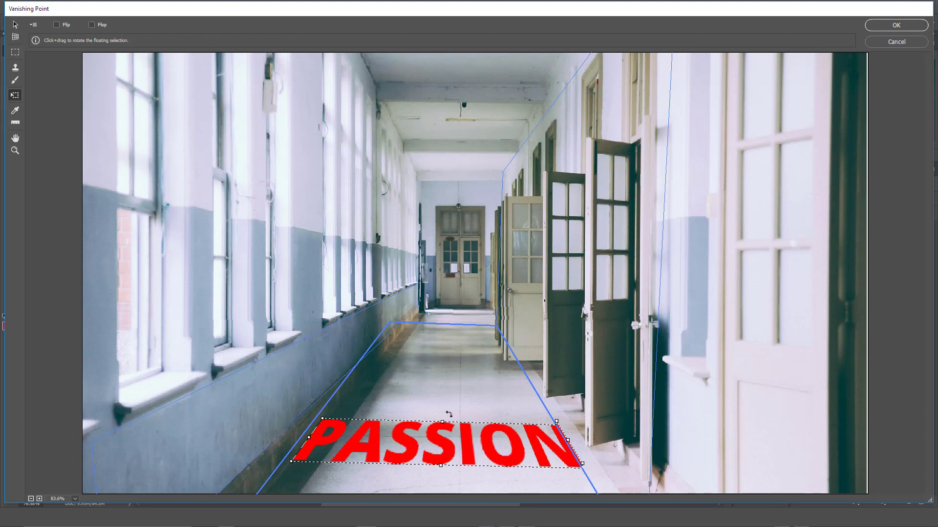
Step: Scale and reposition the PASSION text to span the floor between the walls, and apply the Vanishing Point edits
drag(443, 421, 477, 420)
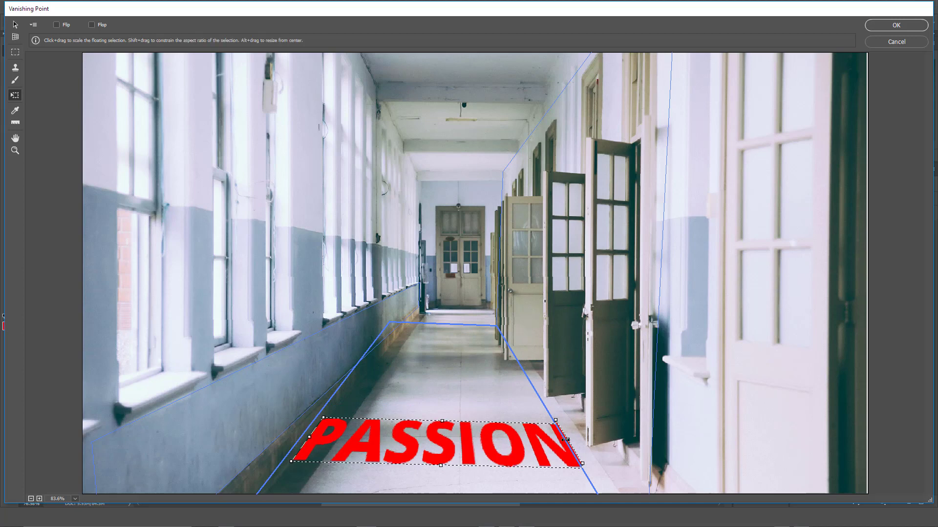
drag(568, 440, 523, 443)
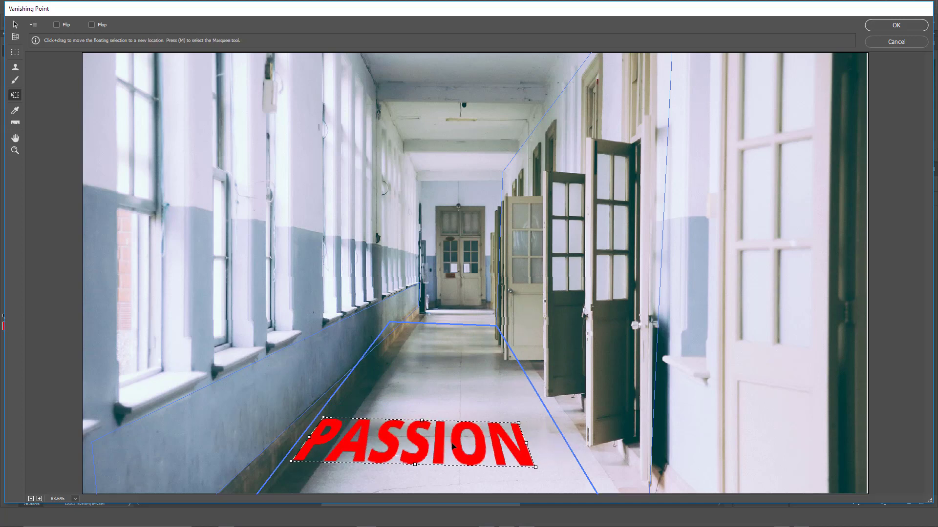
drag(453, 446, 494, 461)
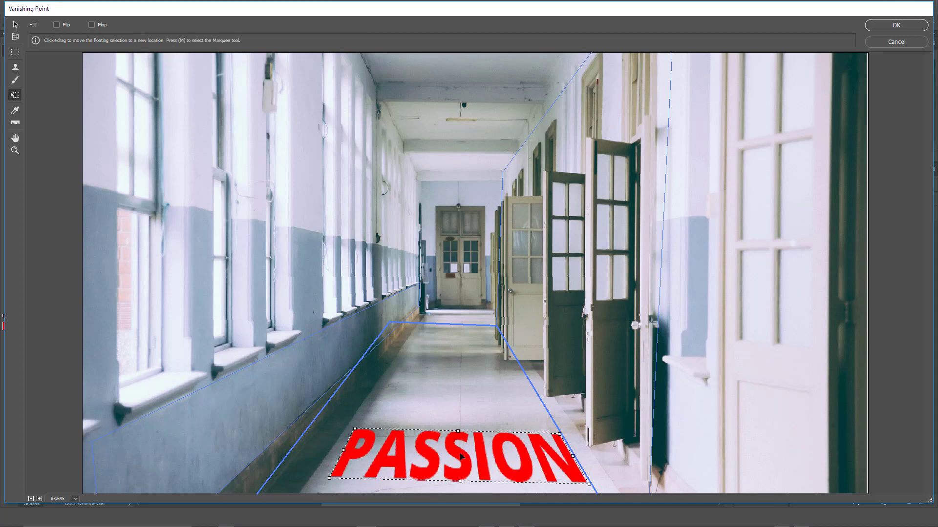
mouse_move(461, 457)
mouse_down()
mouse_move(459, 337)
mouse_move(453, 447)
mouse_up()
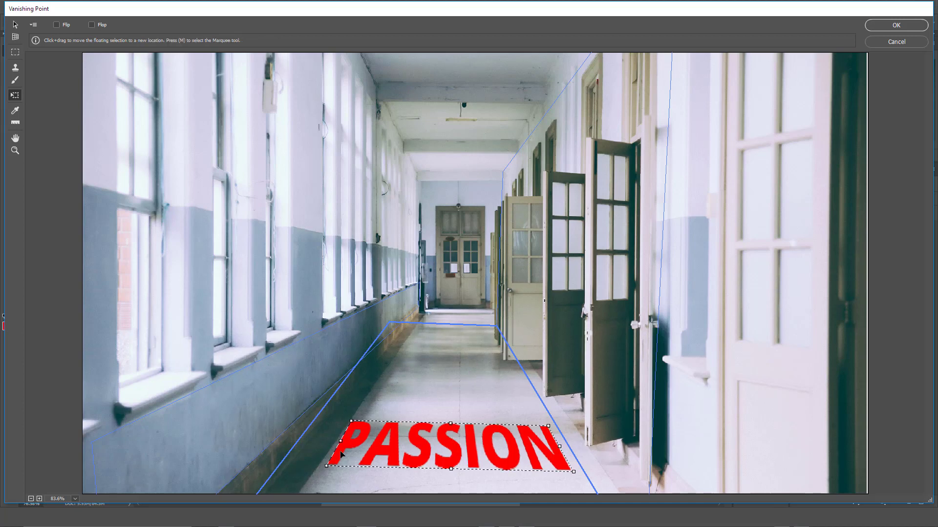
drag(326, 467, 324, 467)
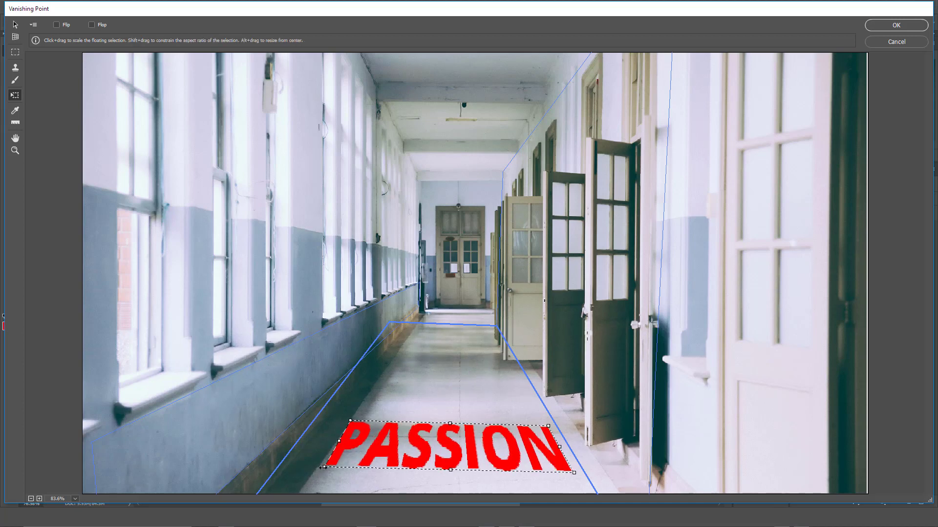
drag(548, 426, 557, 423)
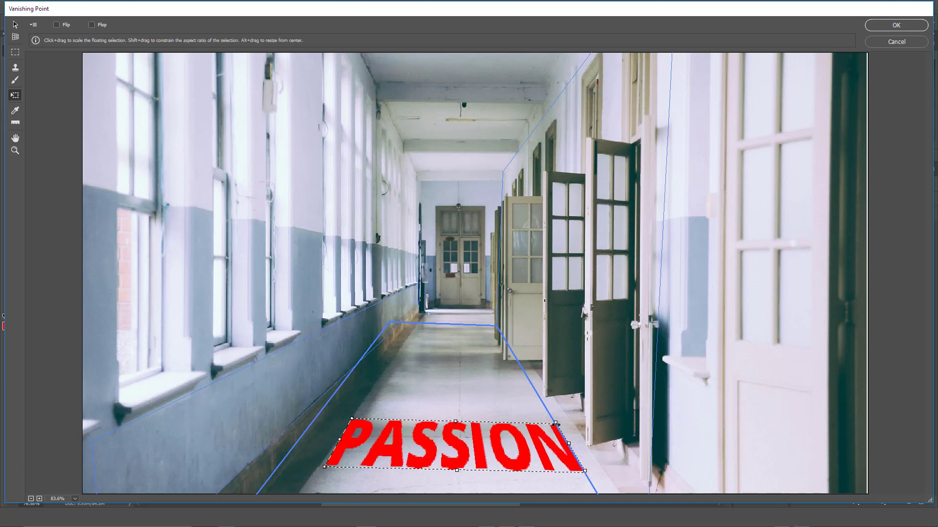
click(880, 25)
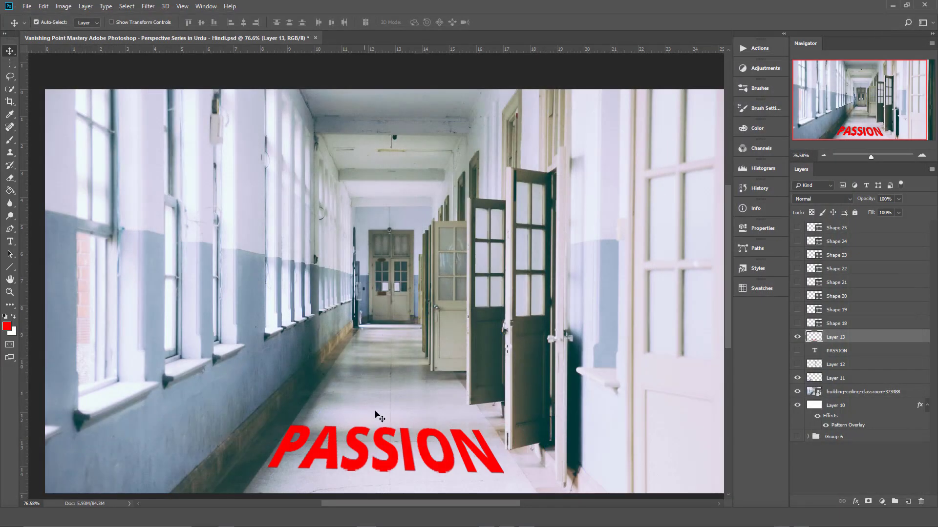
Step: Nudge the perspective PASSION text slightly on the floor and set its layer's blend mode to Color Burn
mouse_move(395, 459)
mouse_down()
mouse_move(400, 435)
mouse_move(403, 460)
mouse_up()
click(834, 196)
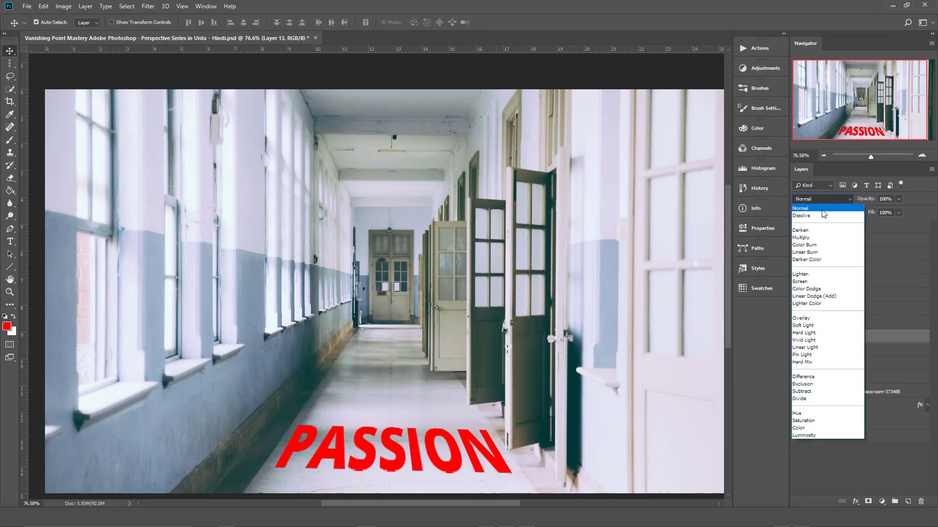
click(852, 256)
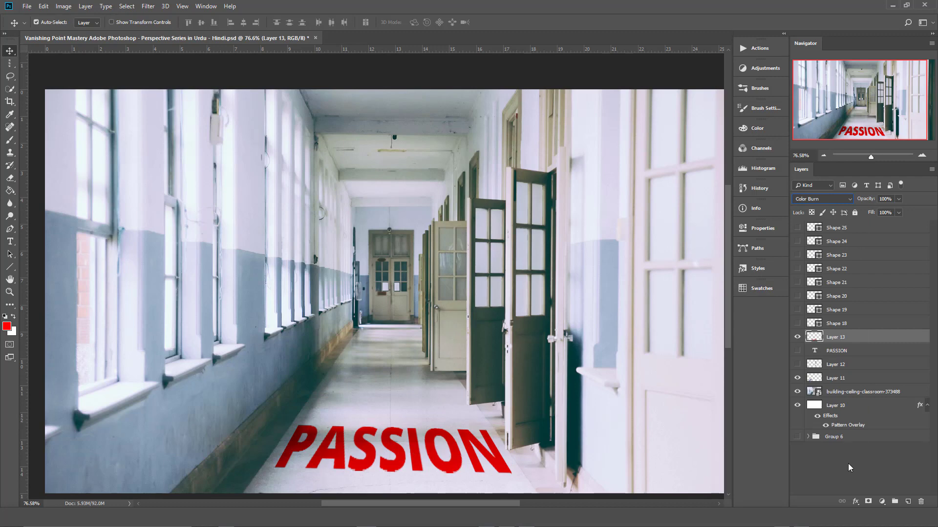
click(858, 502)
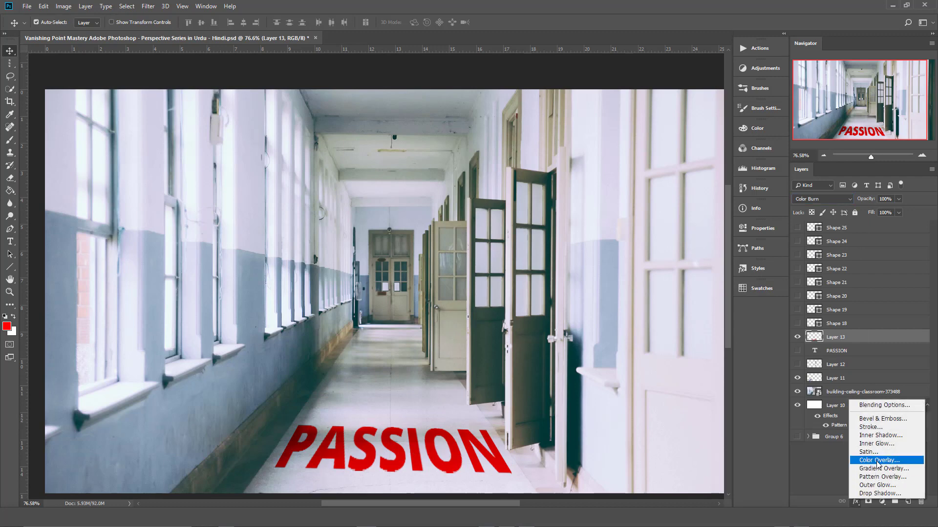
click(646, 237)
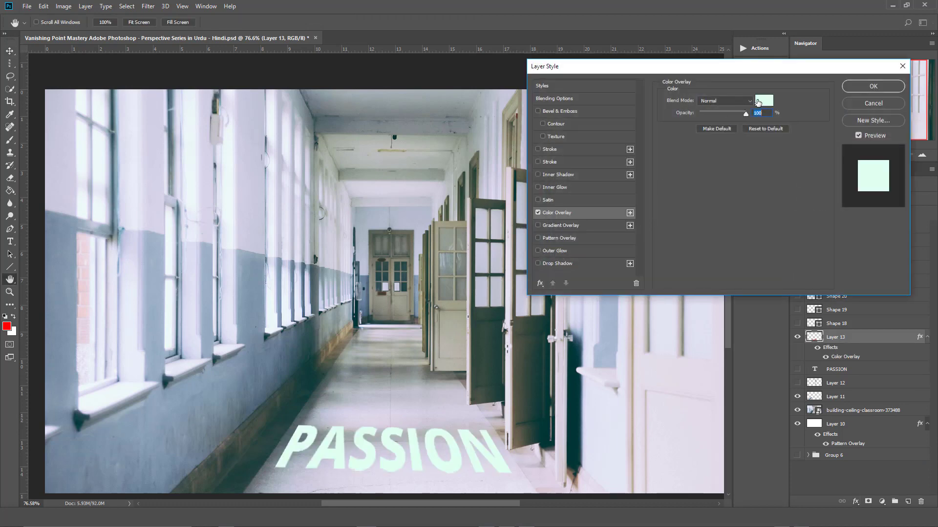
click(763, 100)
click(293, 337)
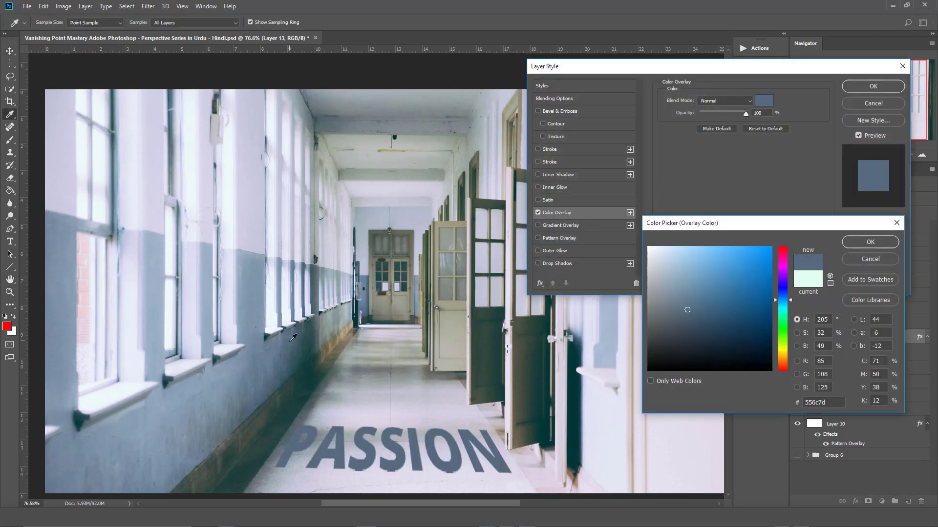
click(574, 401)
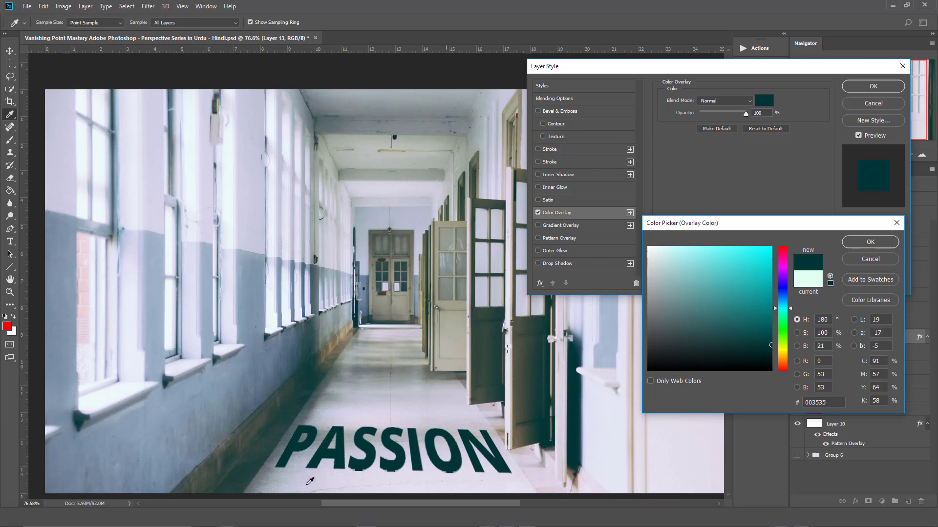
click(870, 259)
click(873, 103)
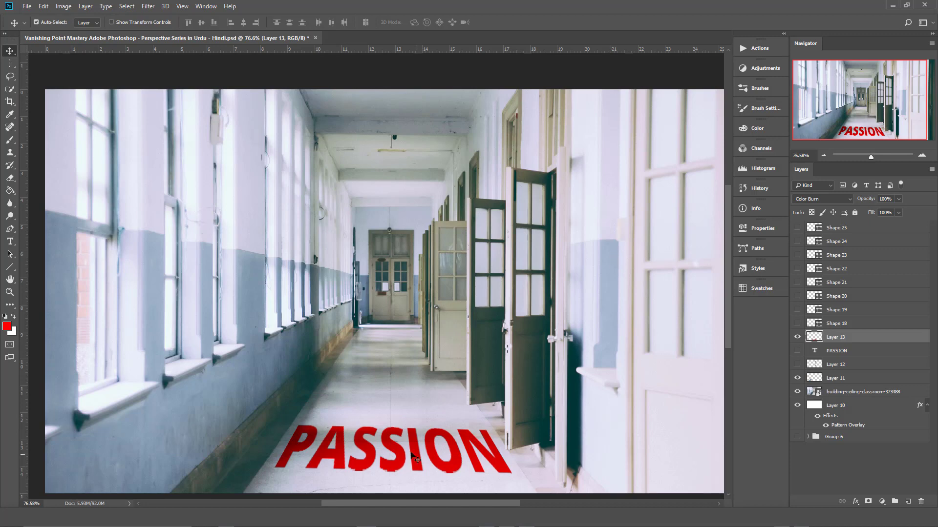
drag(397, 454, 403, 484)
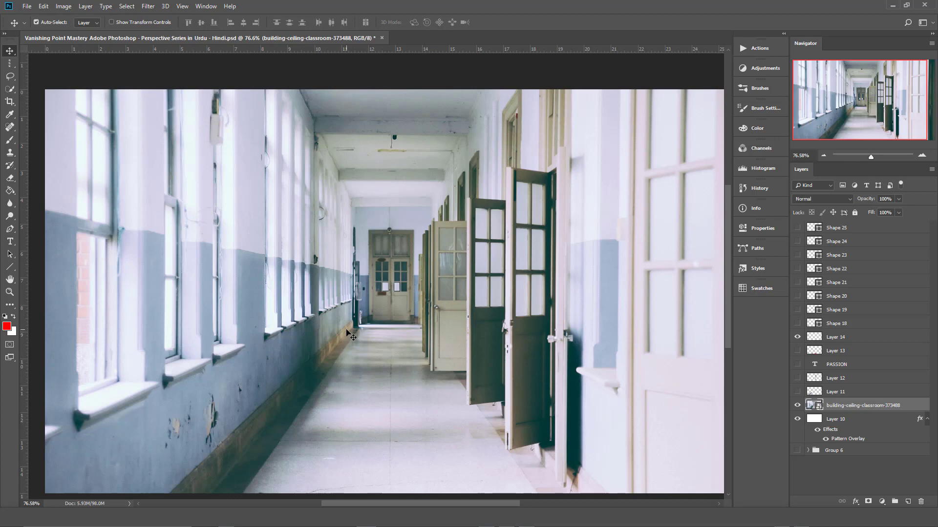
Step: Add a new layer directly above the corridor photo and fill it with dark grey #282828
click(906, 502)
click(7, 327)
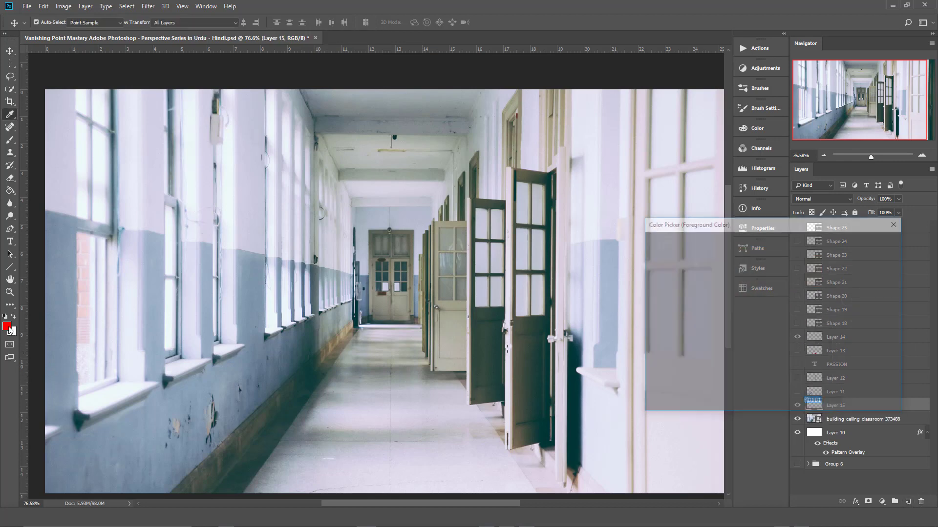
click(648, 351)
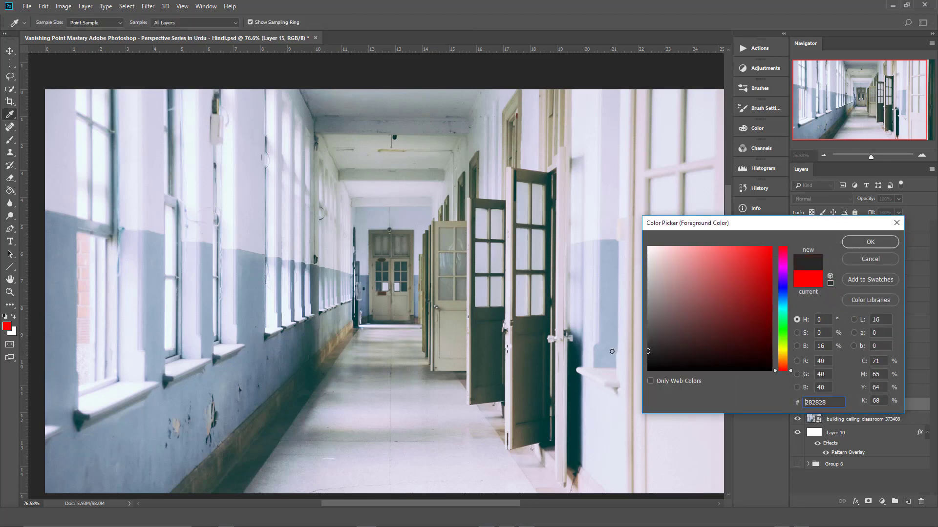
click(870, 242)
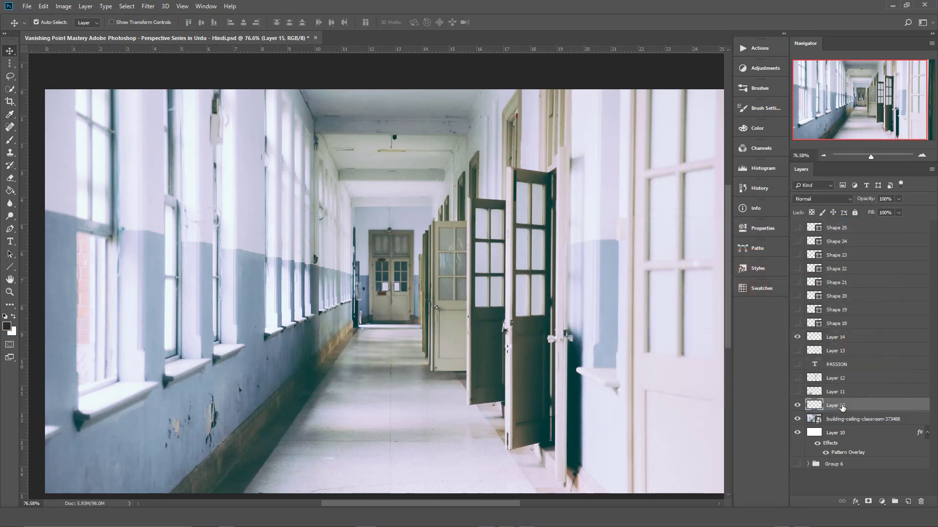
key(alt+BackSpace)
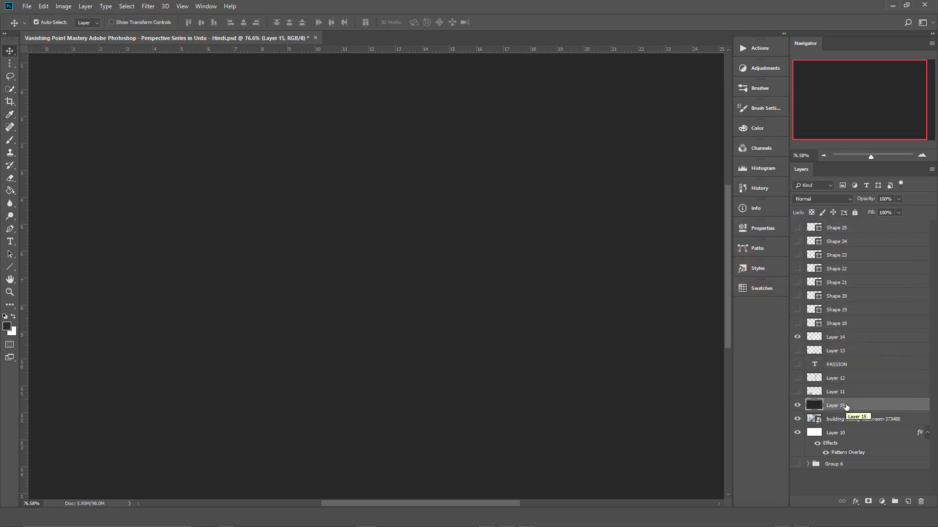
Step: Open the dark grey layer in Vanishing Point, stretch the left wall plane upward, and delete the existing planes
click(149, 7)
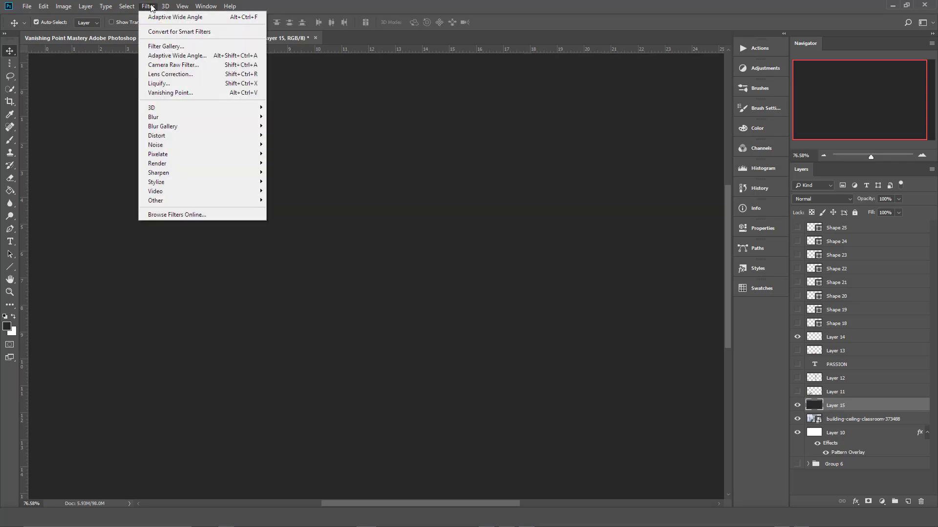
click(177, 94)
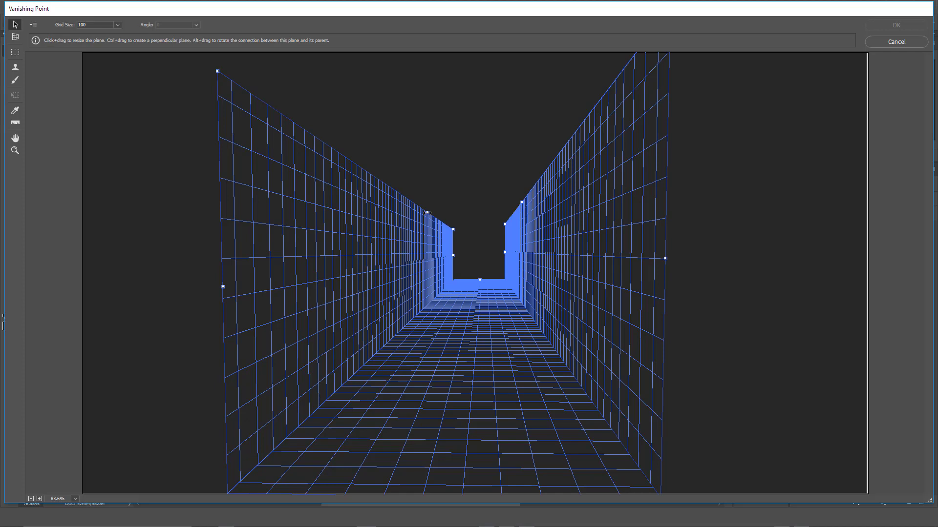
key(ctrl)
mouse_move(428, 212)
mouse_down()
mouse_move(435, 146)
mouse_move(433, 194)
mouse_up()
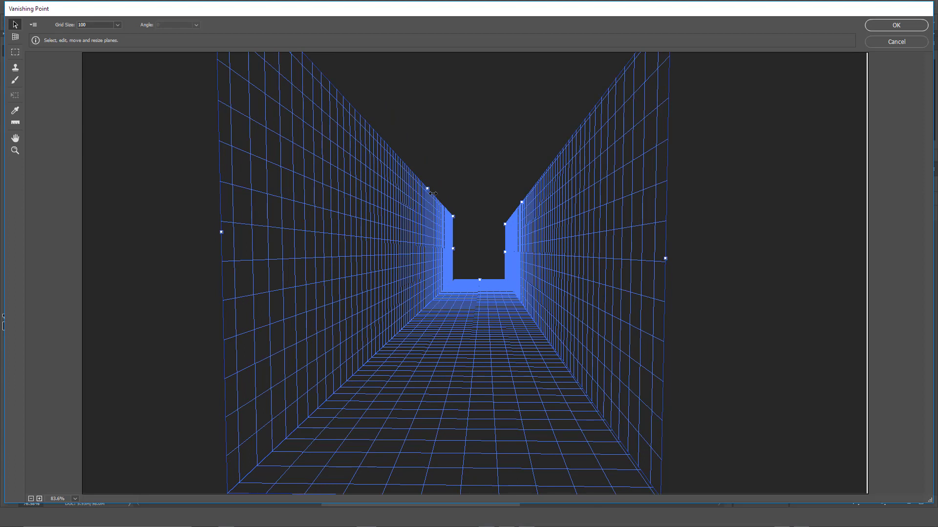
key(BackSpace)
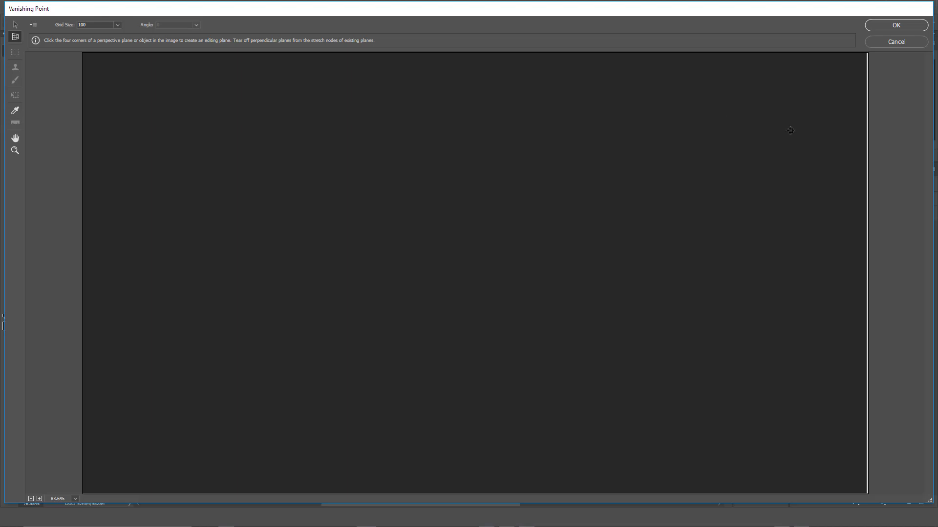
Step: Create a four-corner perspective plane for the right wall and adjust its far corners until the grid is valid and evenly spaced
click(776, 107)
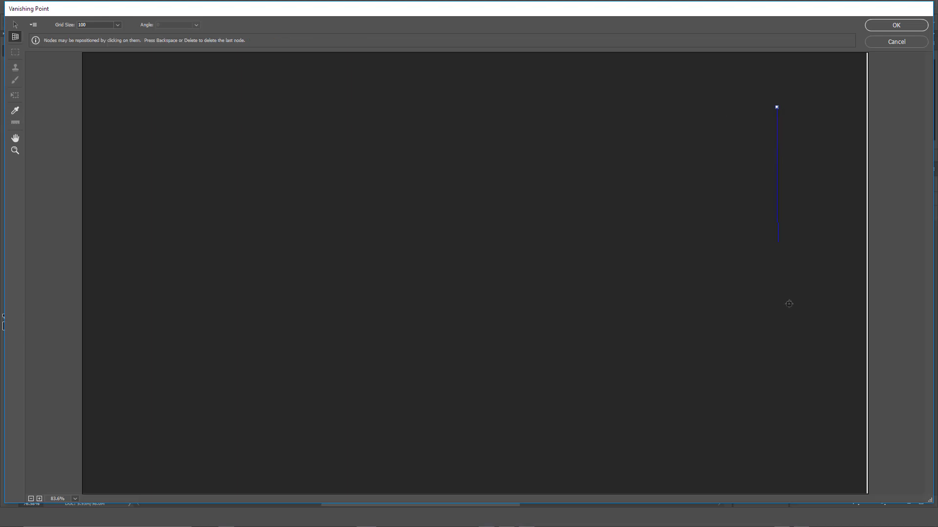
click(780, 428)
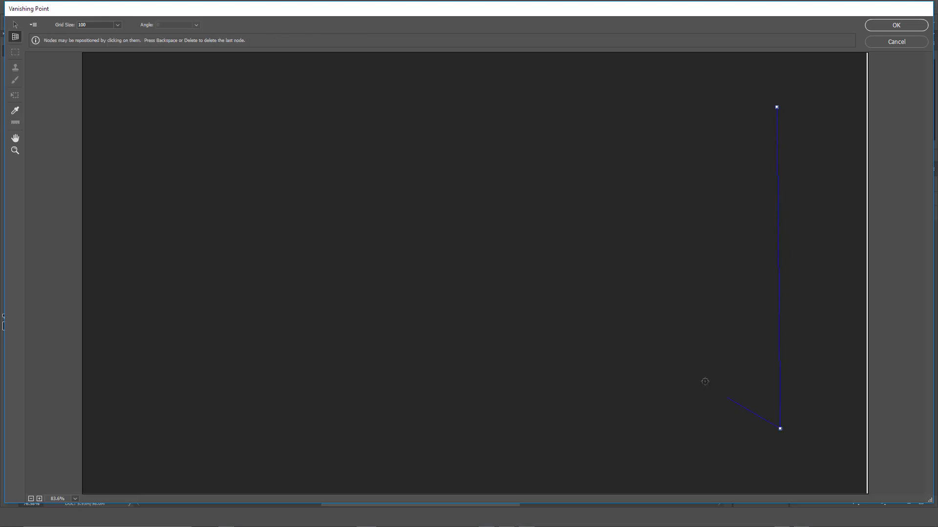
click(461, 269)
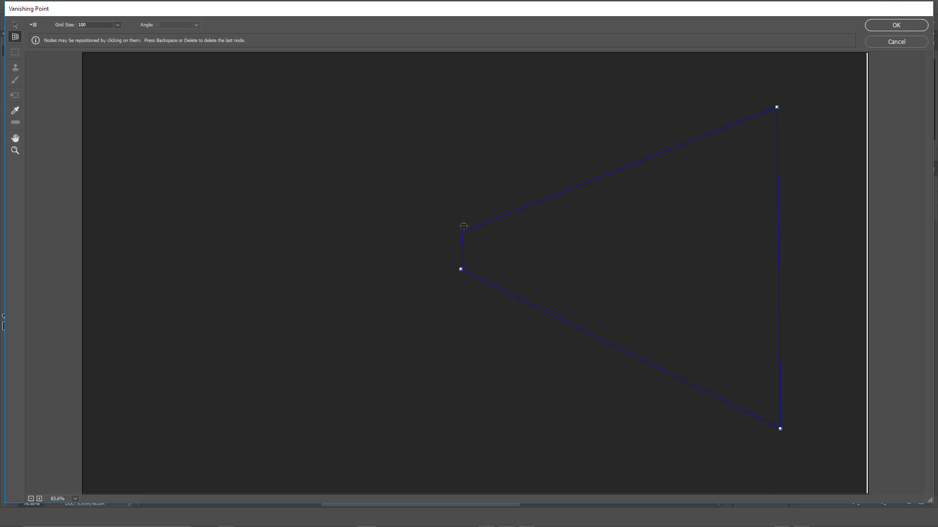
click(465, 187)
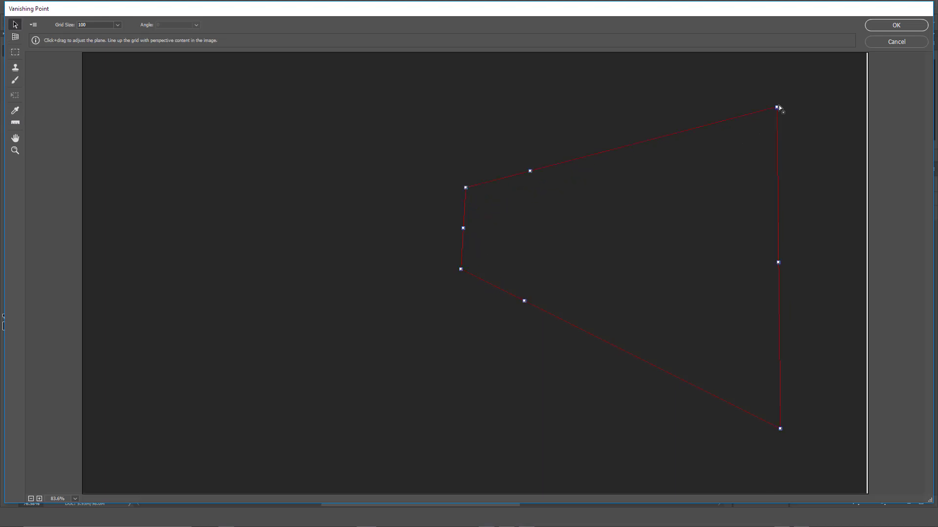
drag(461, 269, 466, 276)
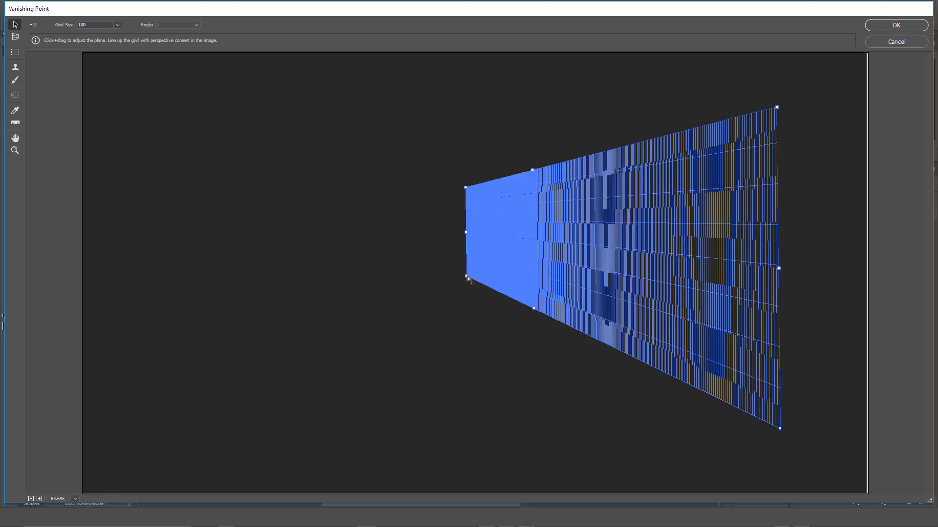
drag(465, 188, 464, 187)
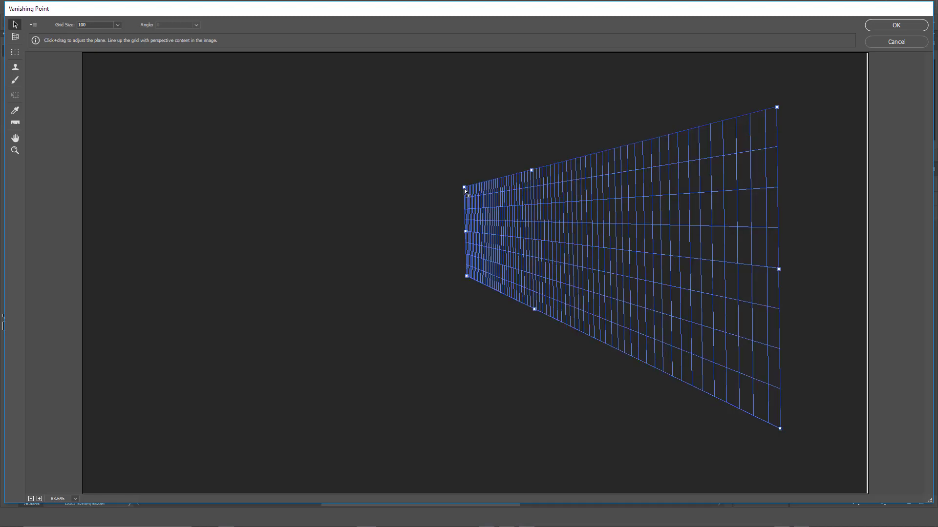
drag(465, 227, 464, 196)
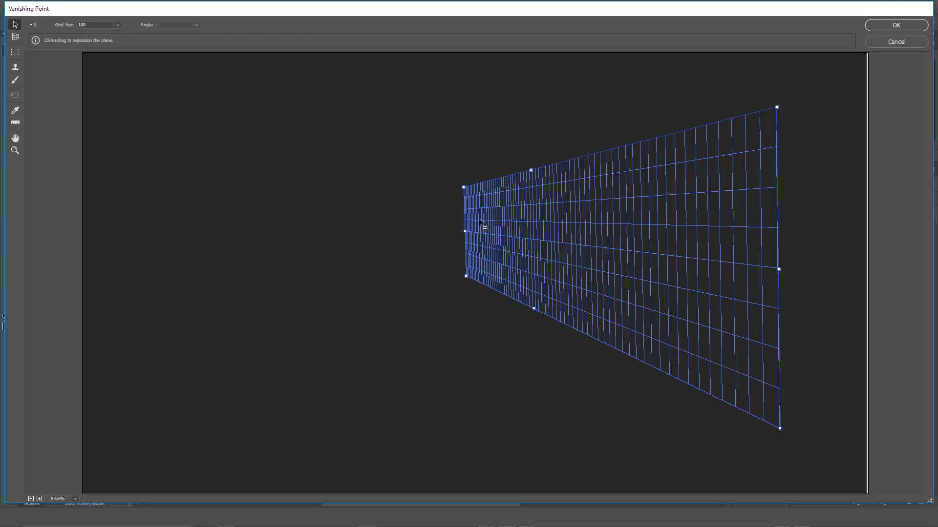
Step: Tear off perpendicular planes for the floor, left wall and ceiling, and extend the right wall's upper edge to meet the ceiling
key(alt)
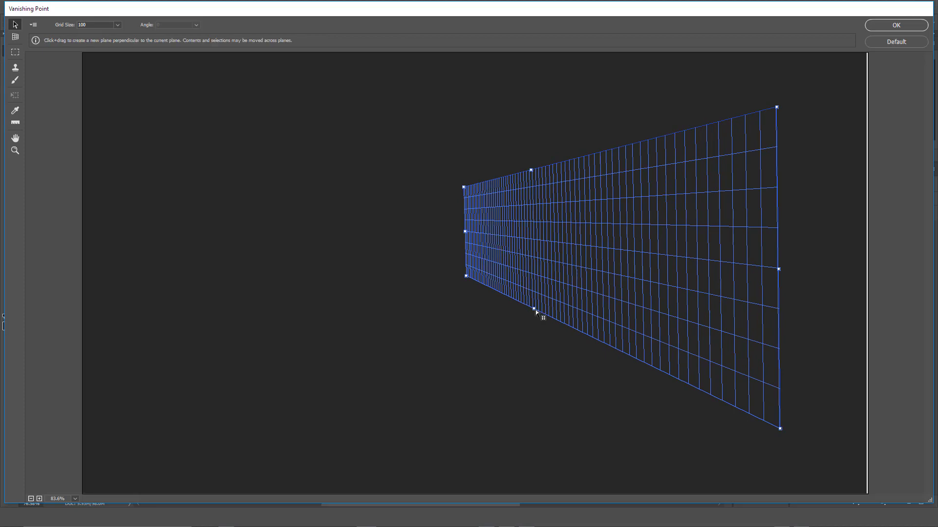
drag(534, 310, 521, 188)
key(alt)
key(ctrl)
click(525, 201)
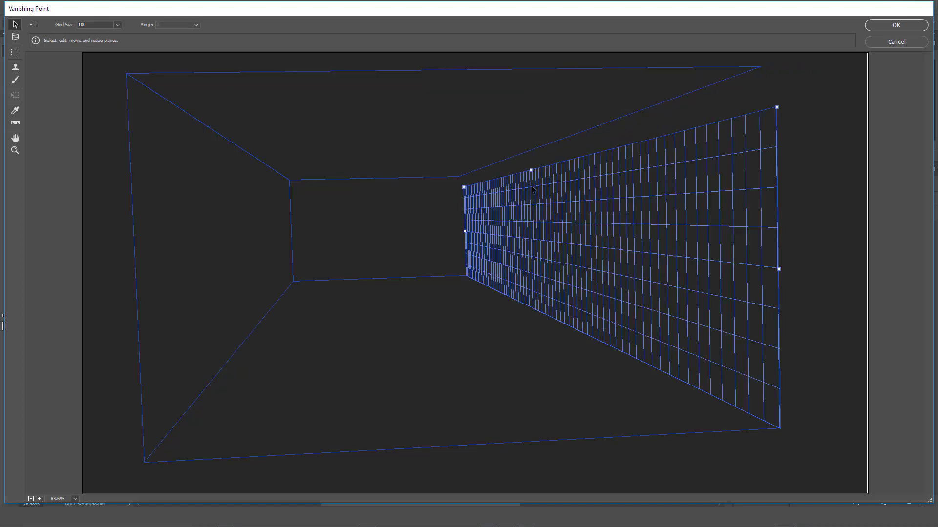
key(ctrl)
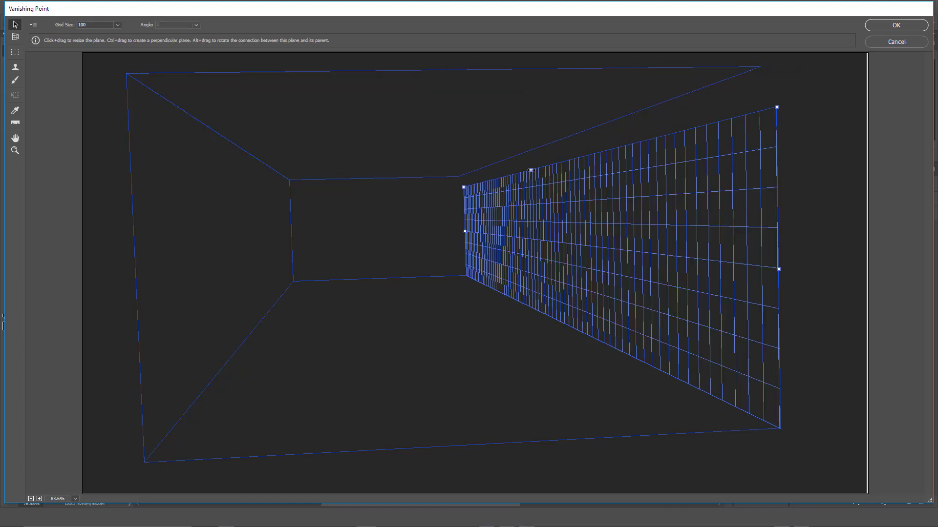
drag(531, 170, 533, 150)
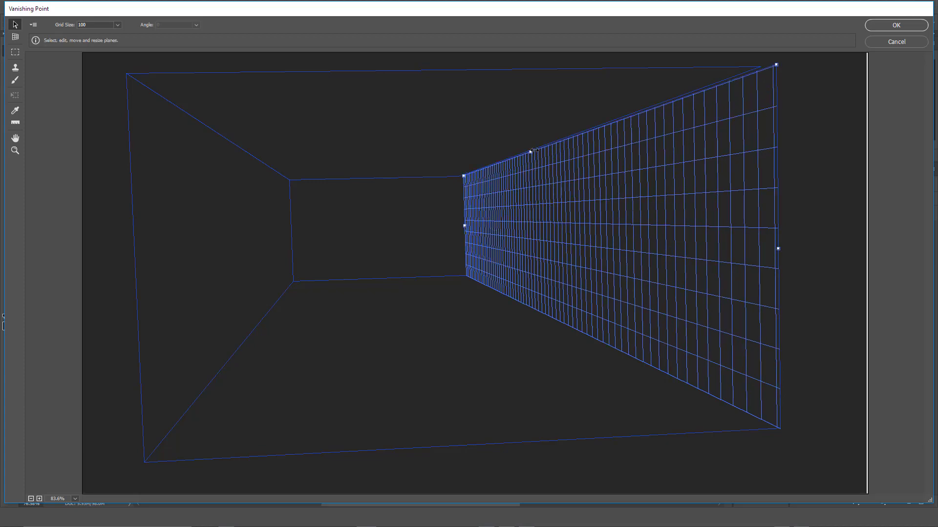
Step: Examine each plane's grid in turn, then select the left wall, ceiling, right wall and floor planes together
click(350, 338)
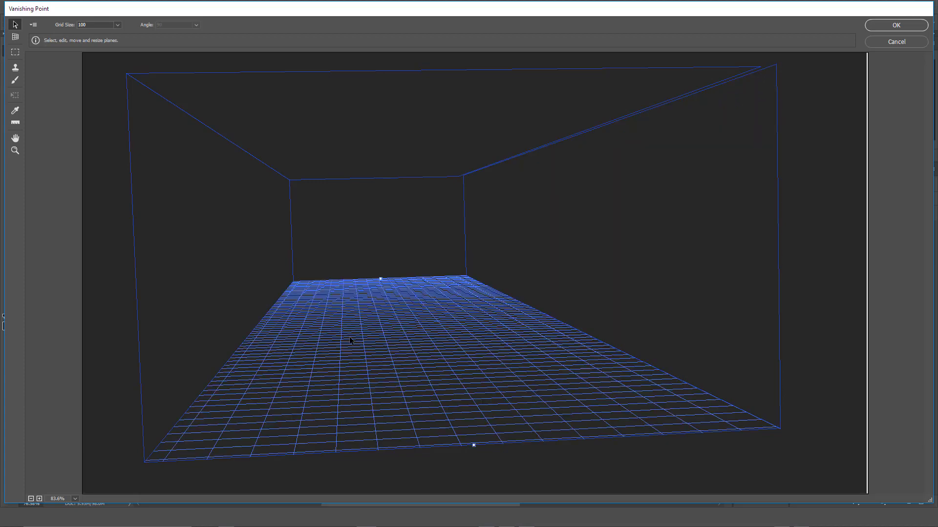
click(222, 272)
click(315, 105)
click(547, 166)
click(474, 326)
click(265, 254)
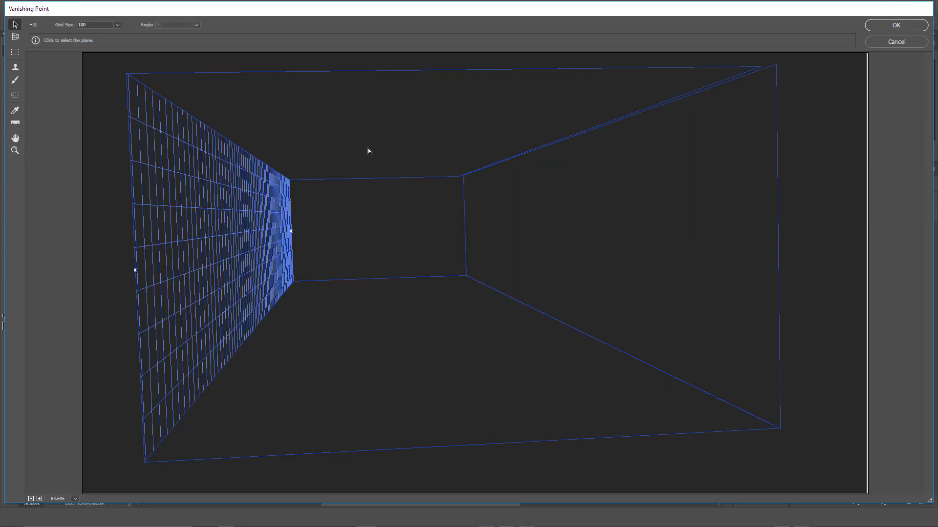
shift+click(287, 132)
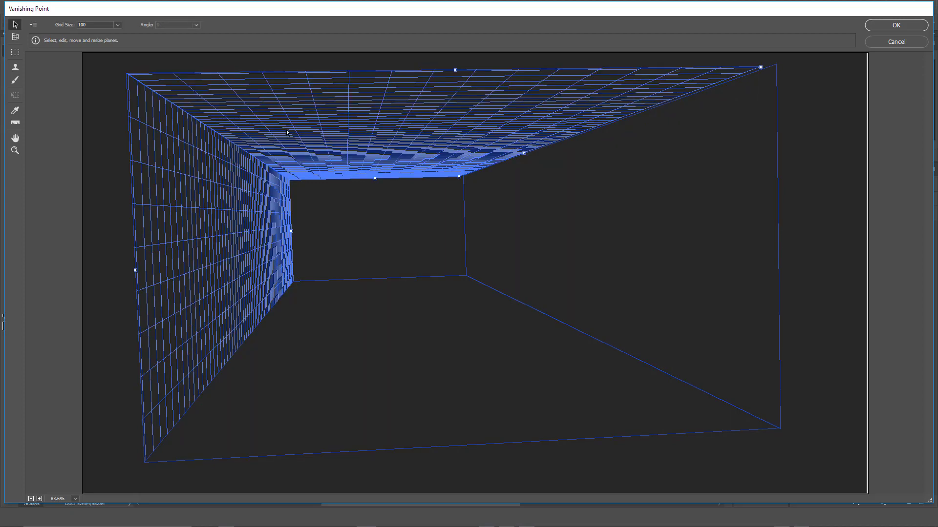
shift+click(584, 236)
shift+click(414, 378)
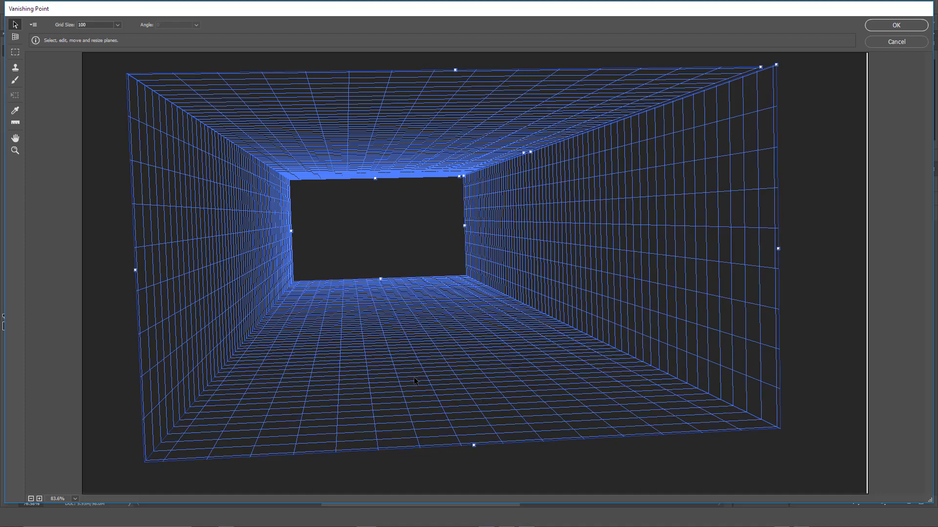
Step: Check the Vanishing Point settings for the grid rendering option, then apply the filter with the new room planes
click(33, 25)
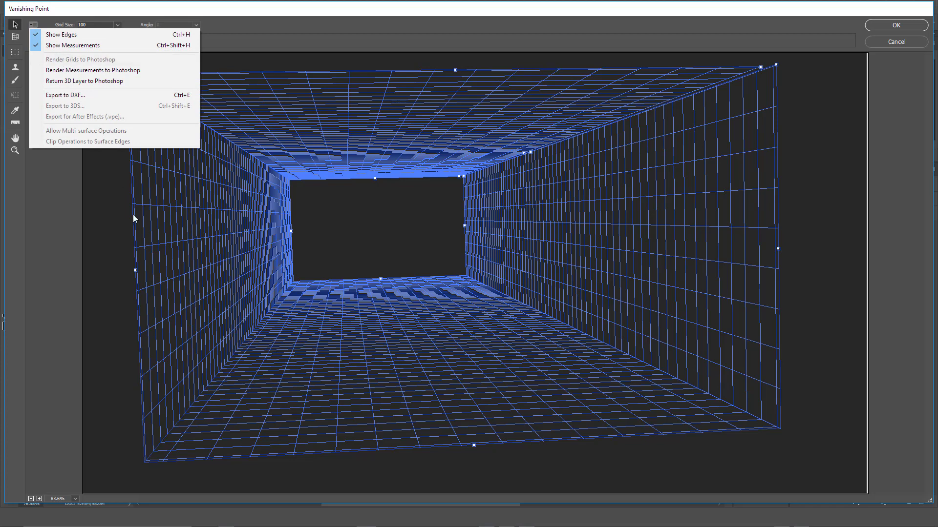
click(115, 224)
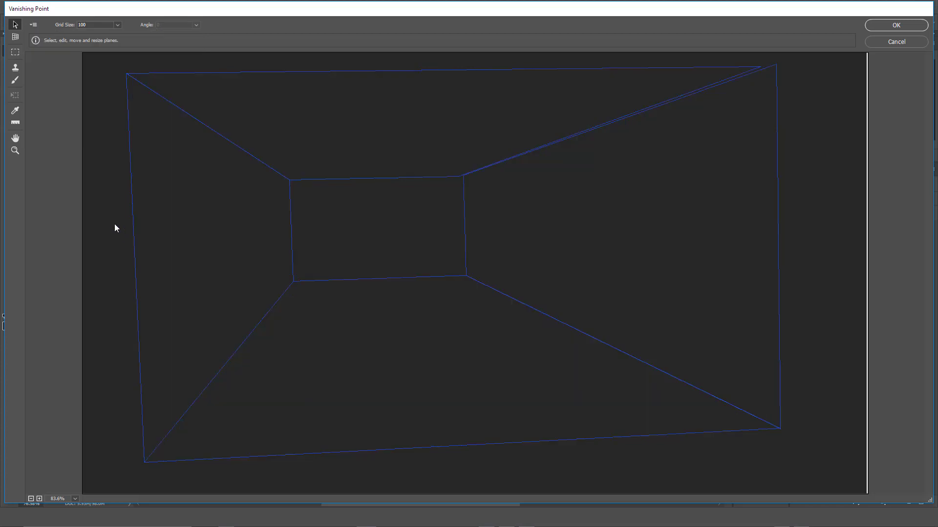
click(33, 25)
click(36, 25)
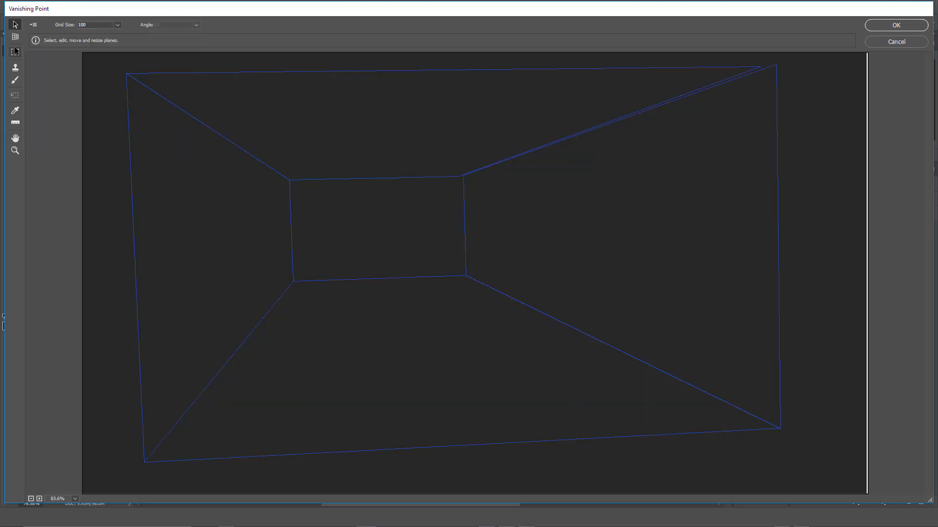
click(37, 26)
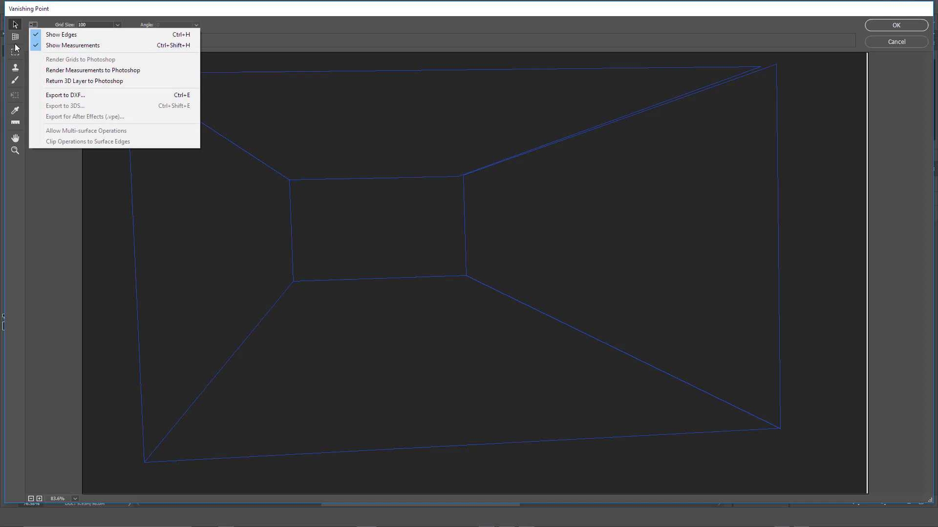
click(902, 25)
click(899, 25)
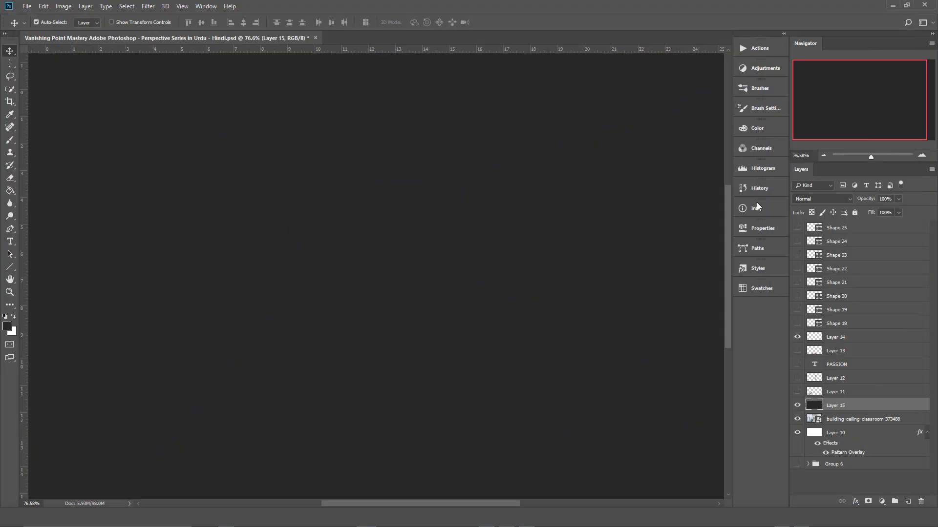
Step: Reopen Vanishing Point on the dark grey layer, enable Render Grids to Photoshop, and apply the filter
click(798, 418)
click(148, 6)
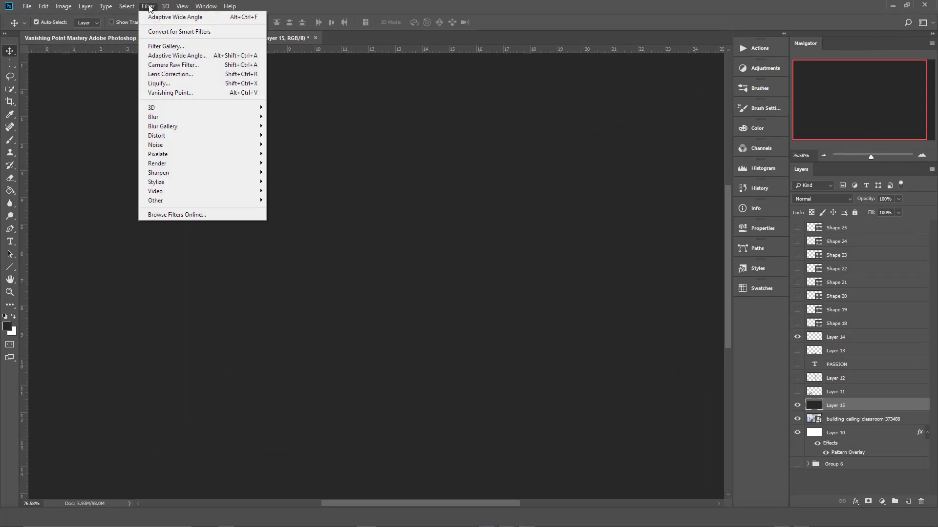
click(173, 93)
click(34, 25)
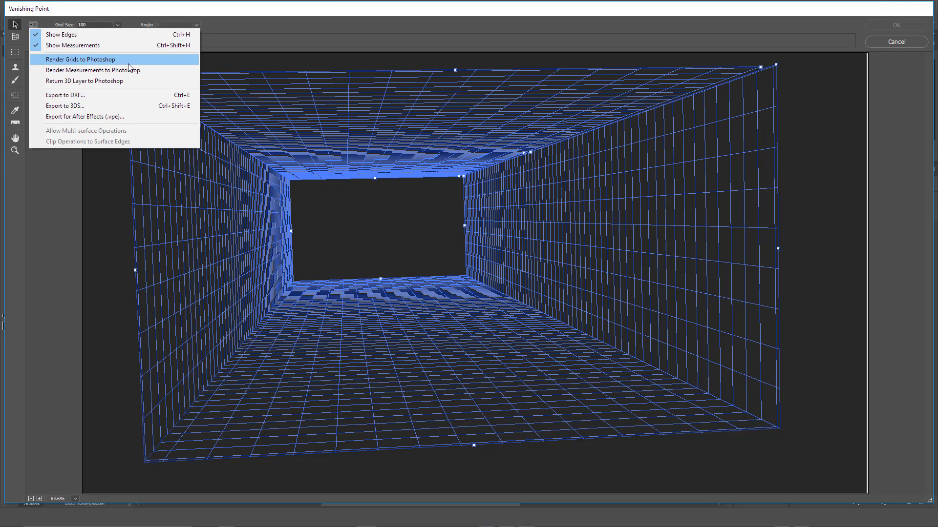
click(95, 60)
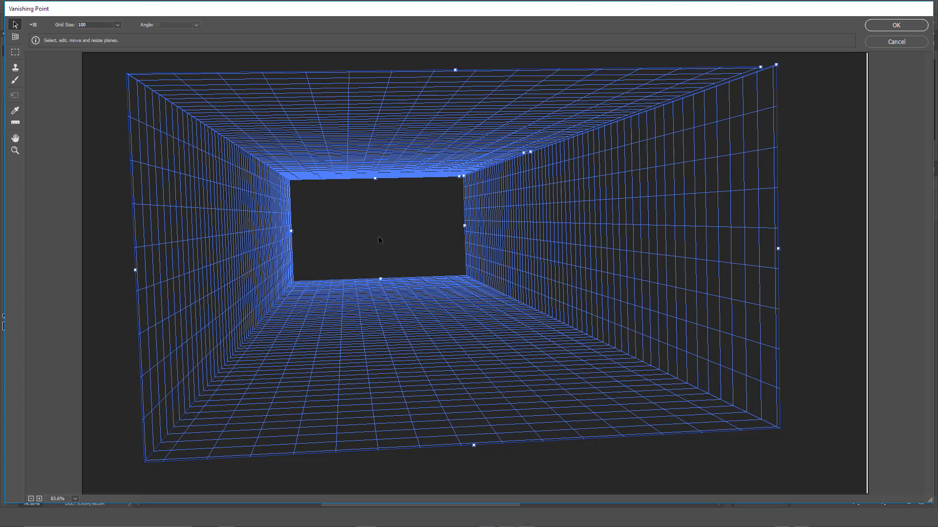
click(887, 25)
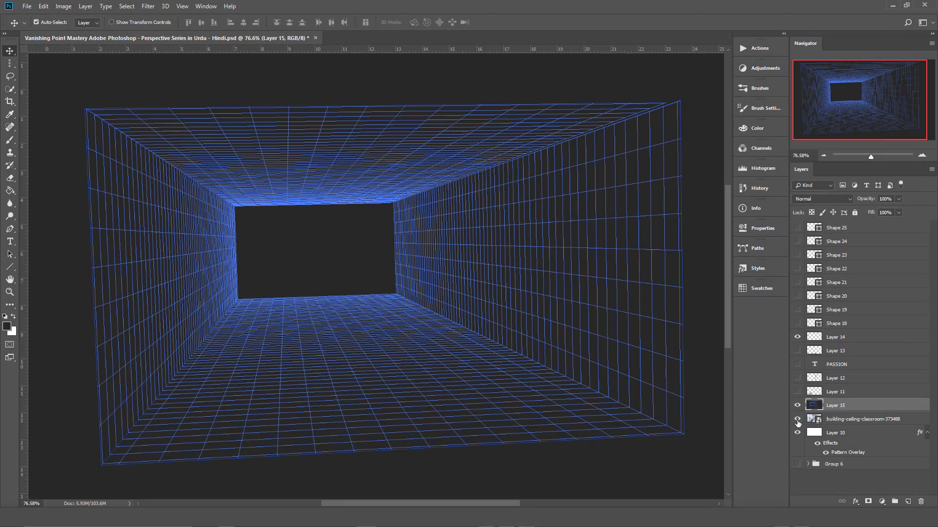
Step: Hide the corridor photo and the white Layer 10, and shift the rendered grid layer slightly to the left
click(797, 433)
drag(334, 162, 310, 167)
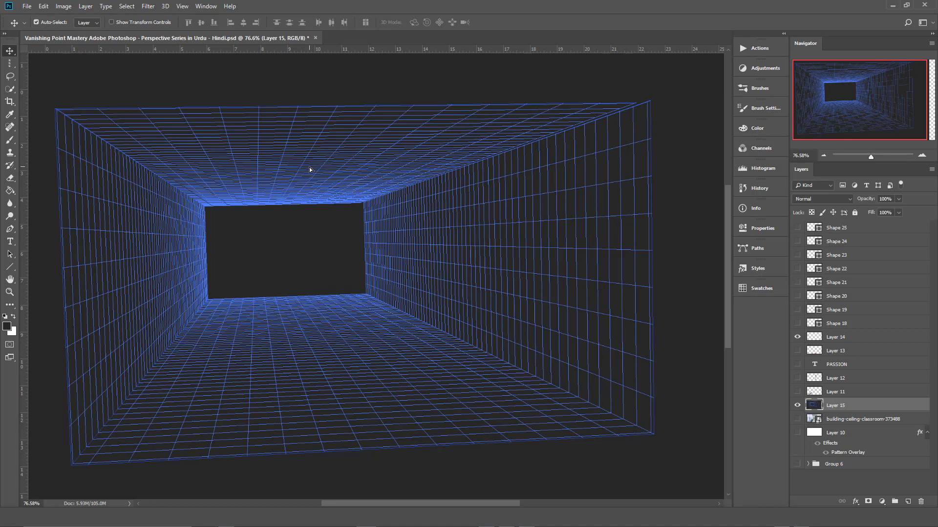
Step: Preview the perspective grid in the print settings, then leave without printing
key(ctrl)
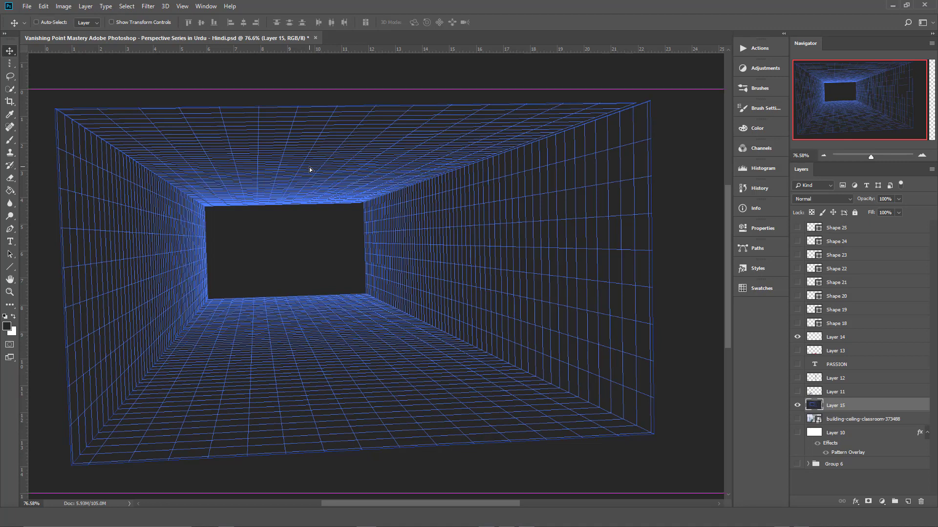
key(ctrl+p)
drag(376, 197, 442, 230)
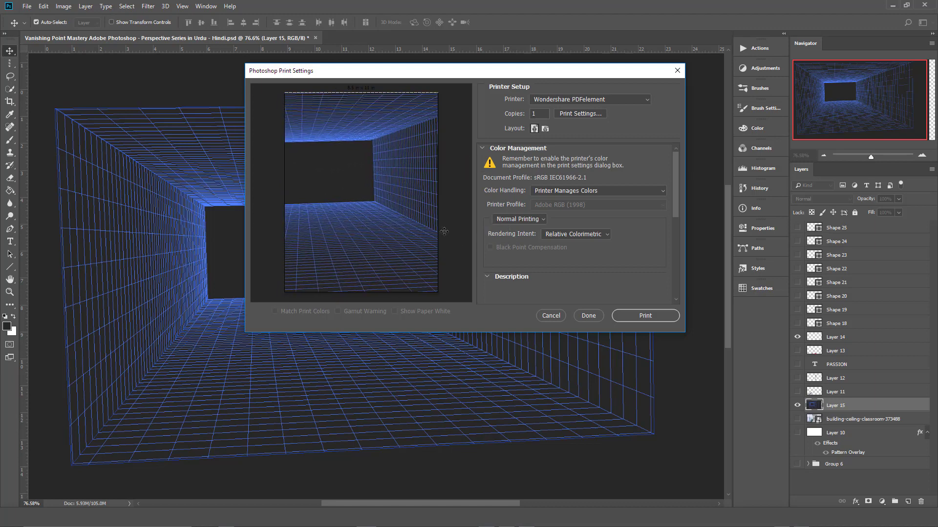
click(552, 316)
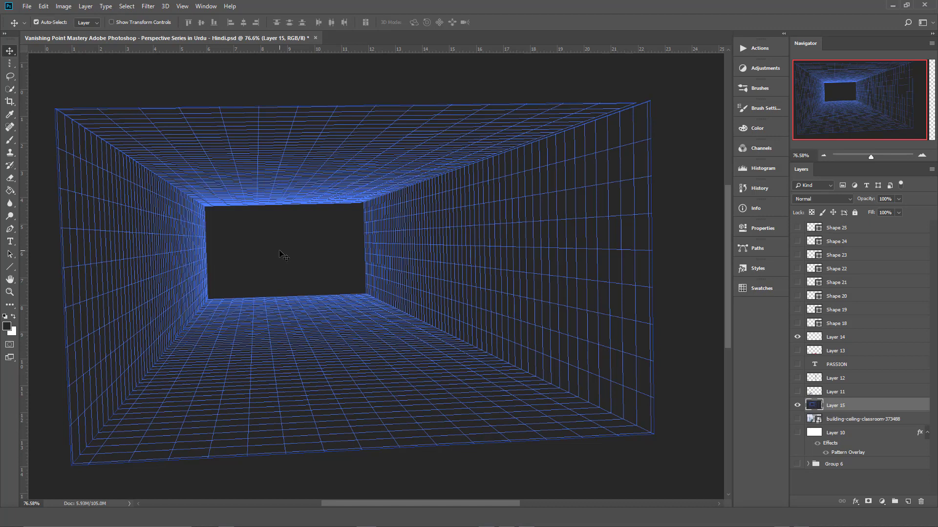
Step: Hide the rendered grid layer and show the corridor photo again
click(797, 405)
click(797, 419)
Step: Switch to the Perspective-FreelancePakistan-Models folder in File Explorer and open brick-wall-3044356 in Photoshop as its own document
mouse_move(226, 520)
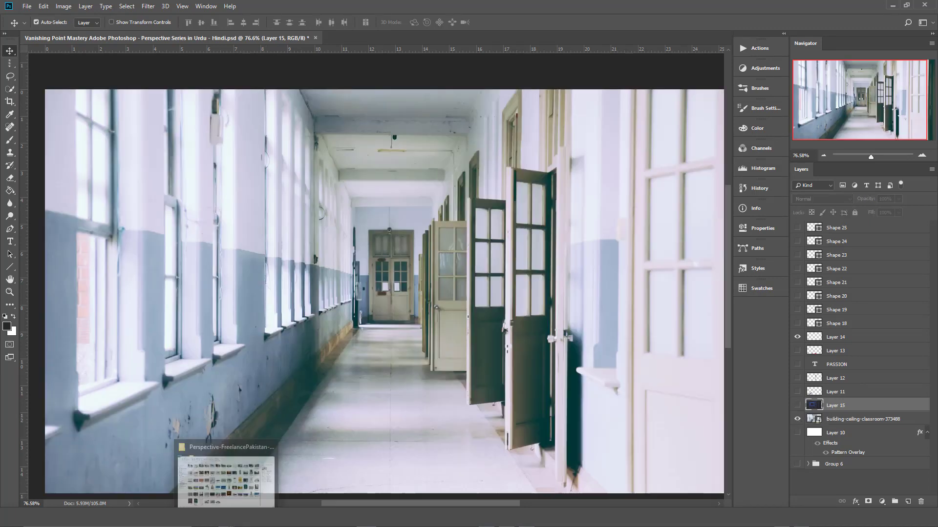
click(229, 486)
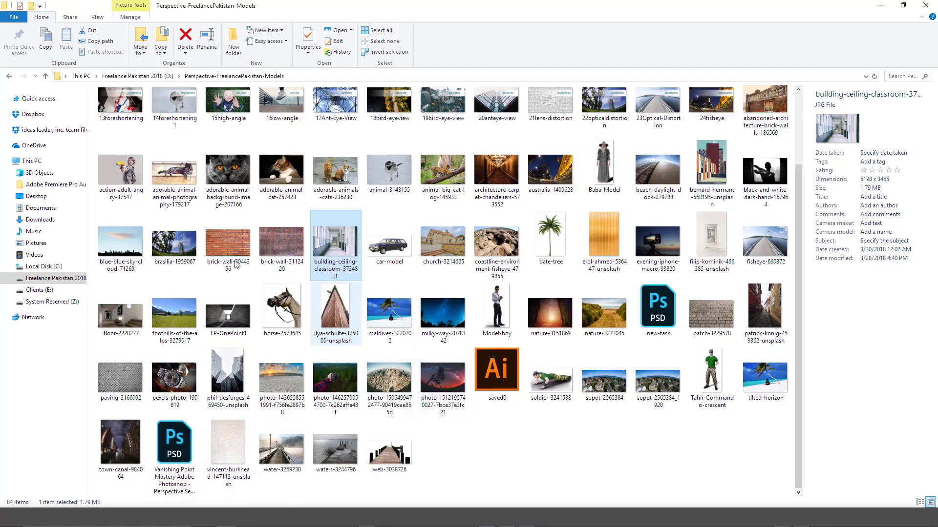
click(229, 244)
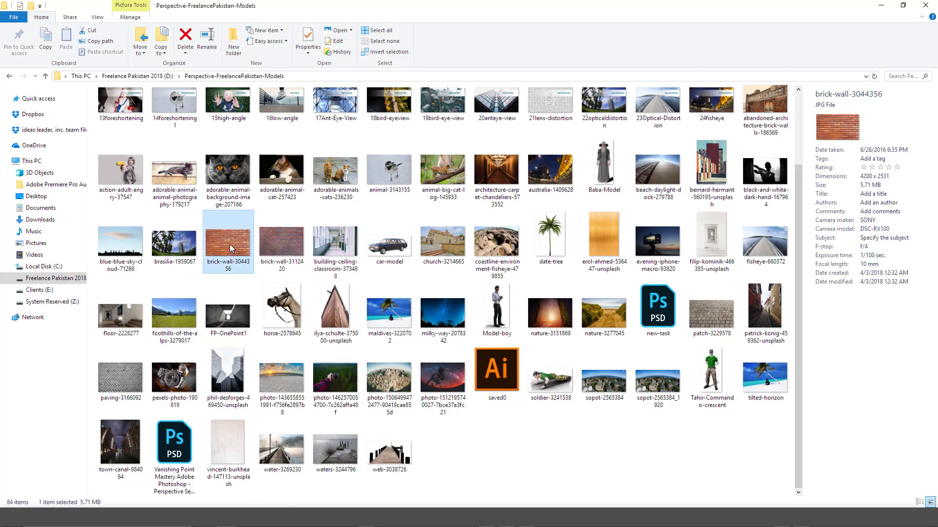
drag(230, 244, 378, 40)
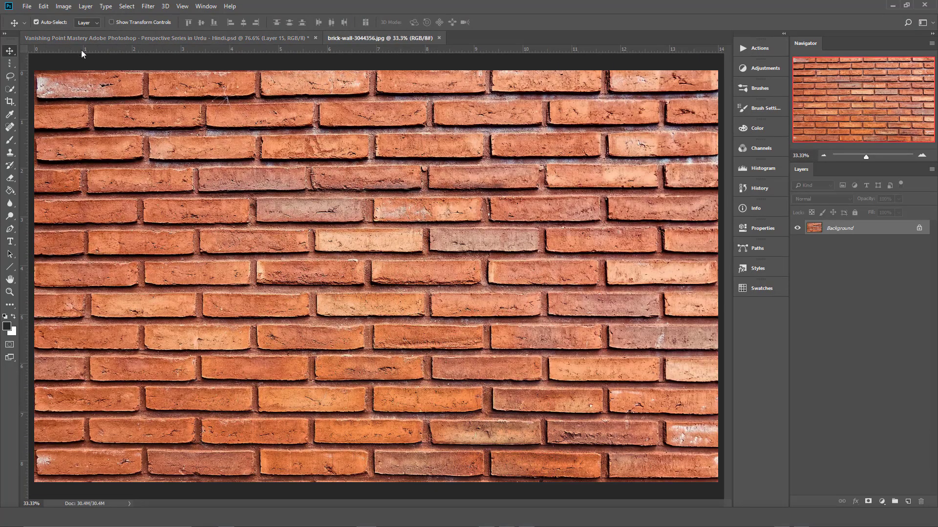
Step: Create a new document from the recent custom 1920 x 1080 px preset at 72 ppi with white background contents
key(ctrl+n)
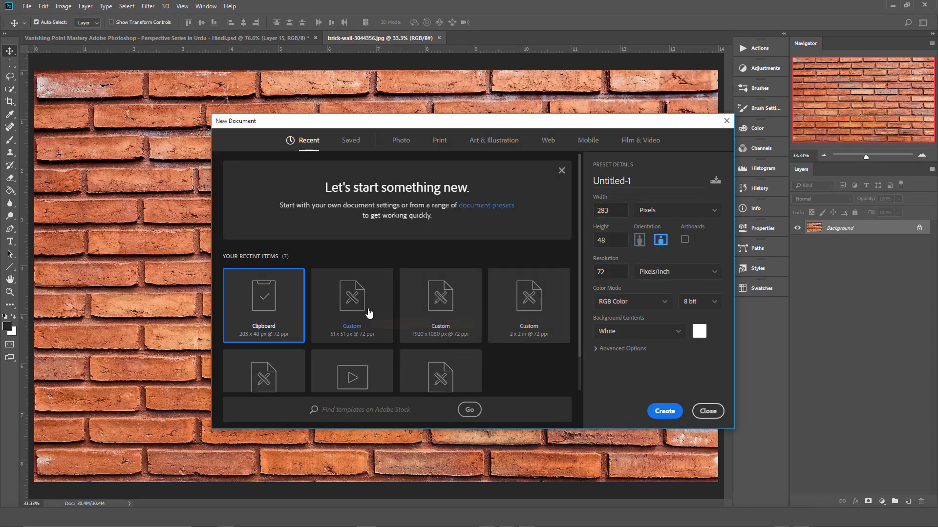
click(440, 318)
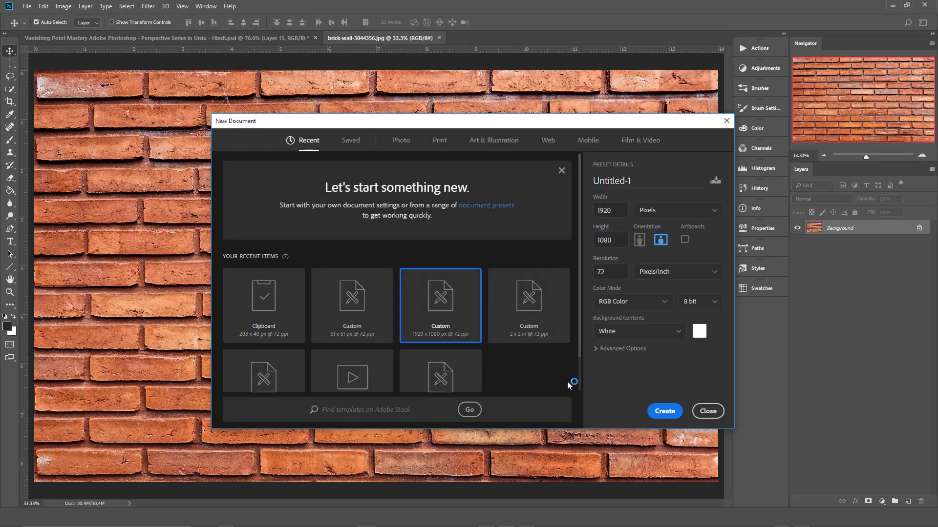
click(663, 413)
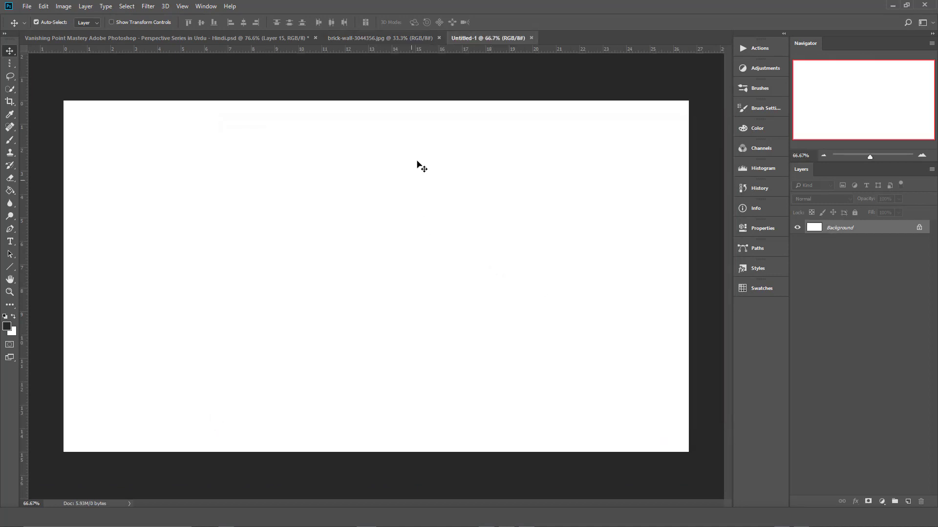
Step: Copy the brick wall image into the new document and scale it down to cover about the left three fifths of the canvas
click(395, 37)
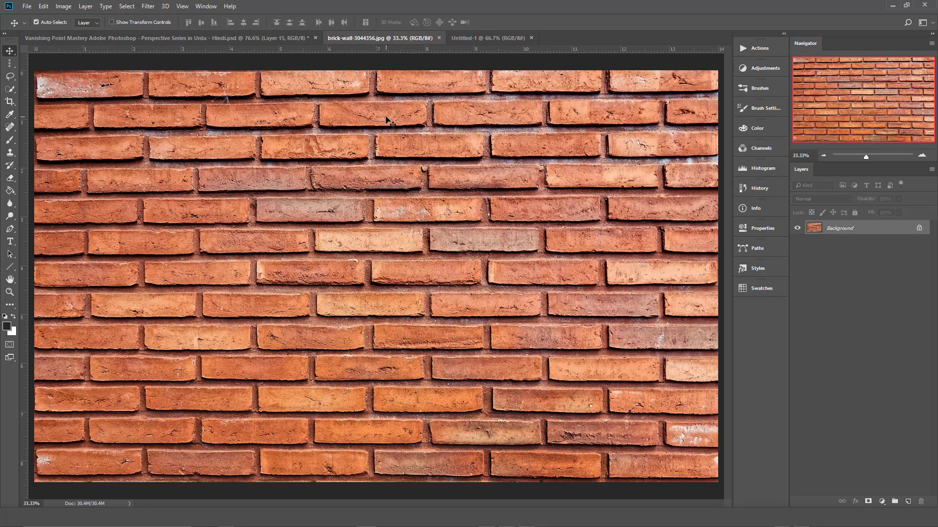
drag(386, 118, 250, 262)
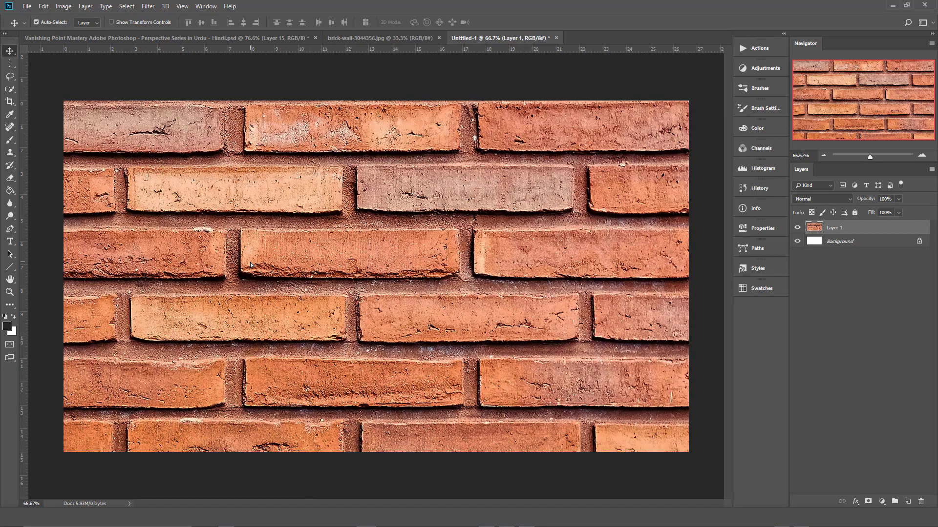
key(ctrl+t)
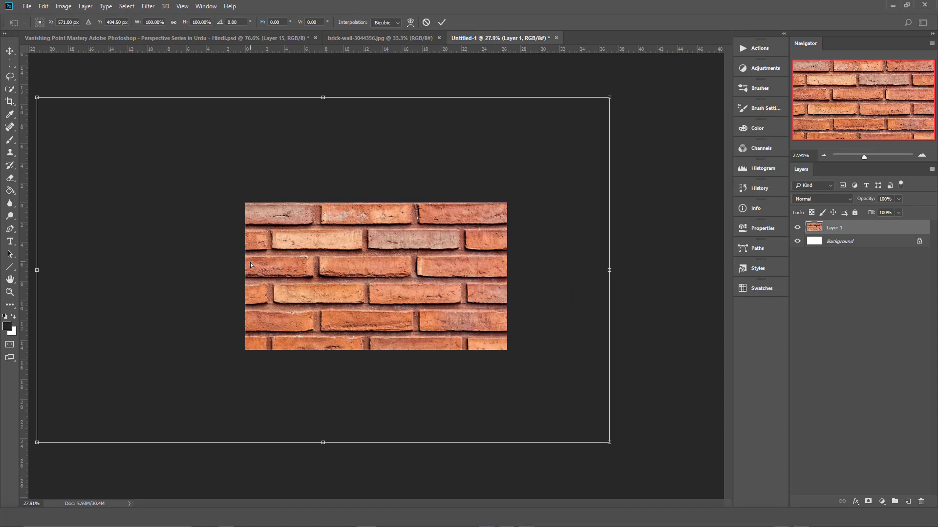
drag(37, 97, 246, 224)
key(Return)
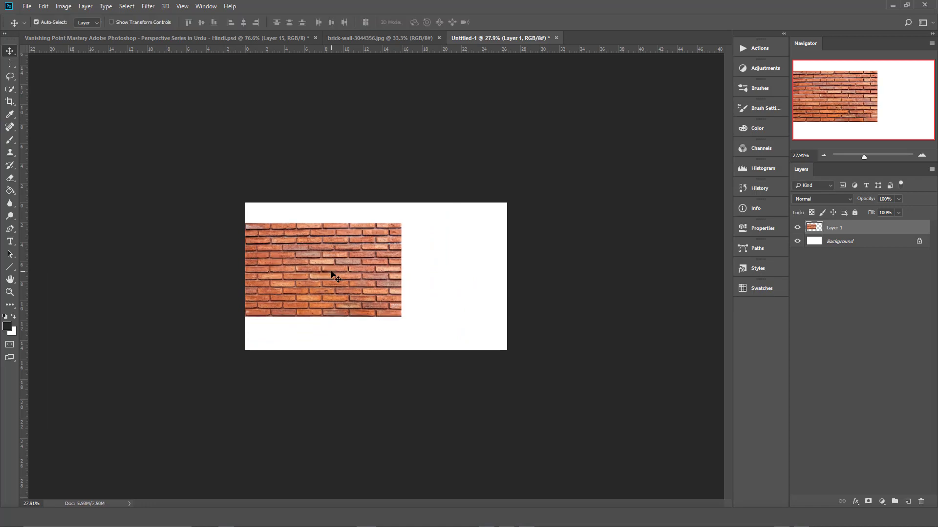
Step: Convert the brick wall layer, Layer 1, to a smart object
scroll(364, 320, up, 5)
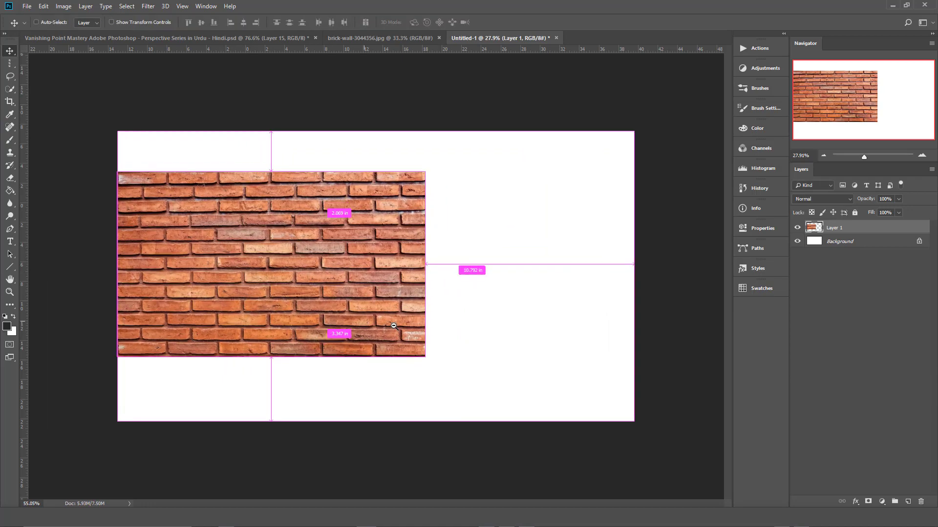
right_click(861, 229)
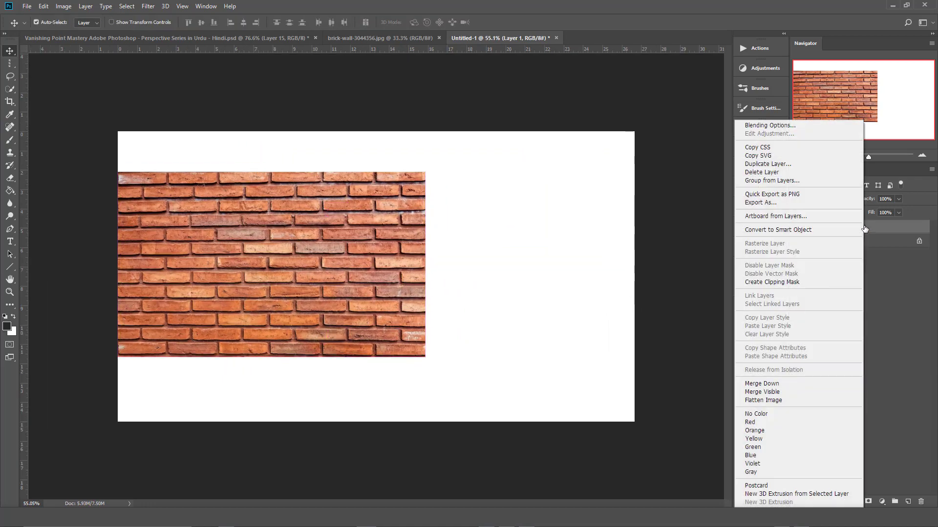
click(807, 230)
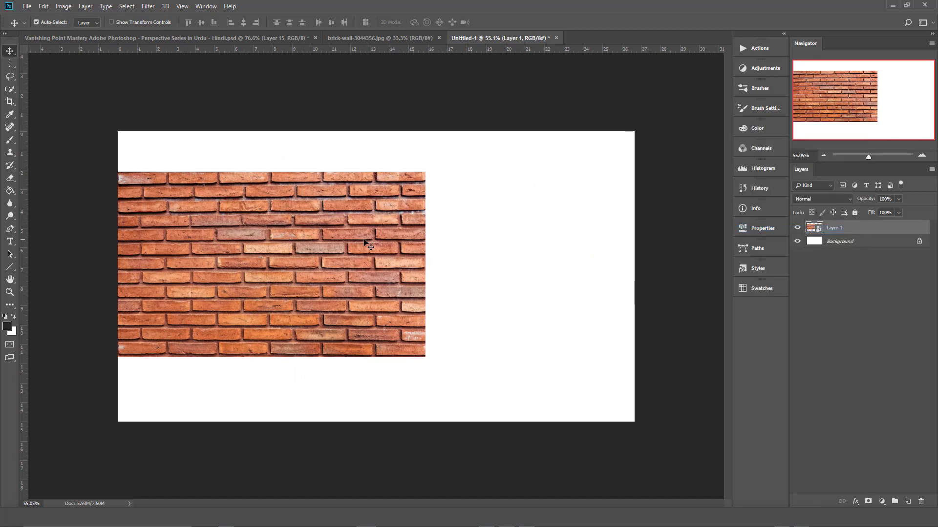
Step: Apply a Perspective transform to the brick wall, stretching its left side to about 251% height so it recedes to the right
key(ctrl+t)
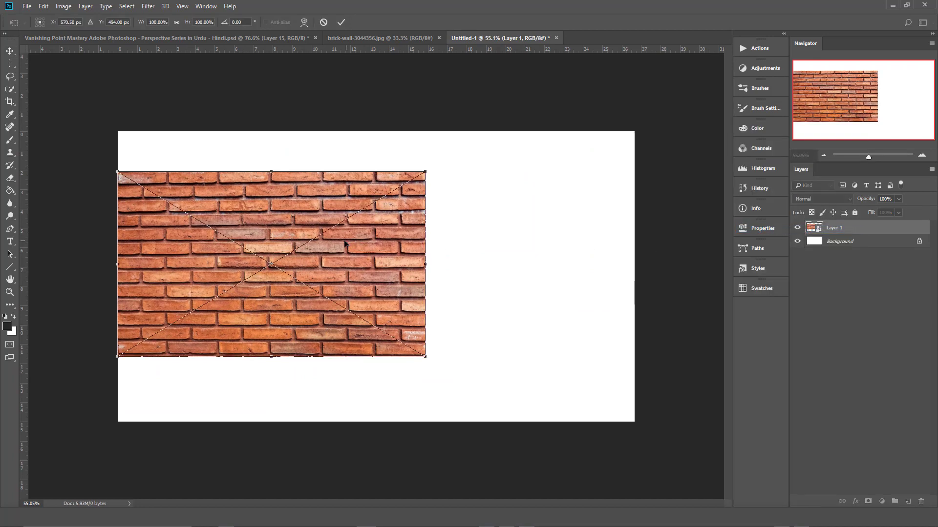
right_click(196, 277)
click(217, 330)
drag(118, 358, 147, 500)
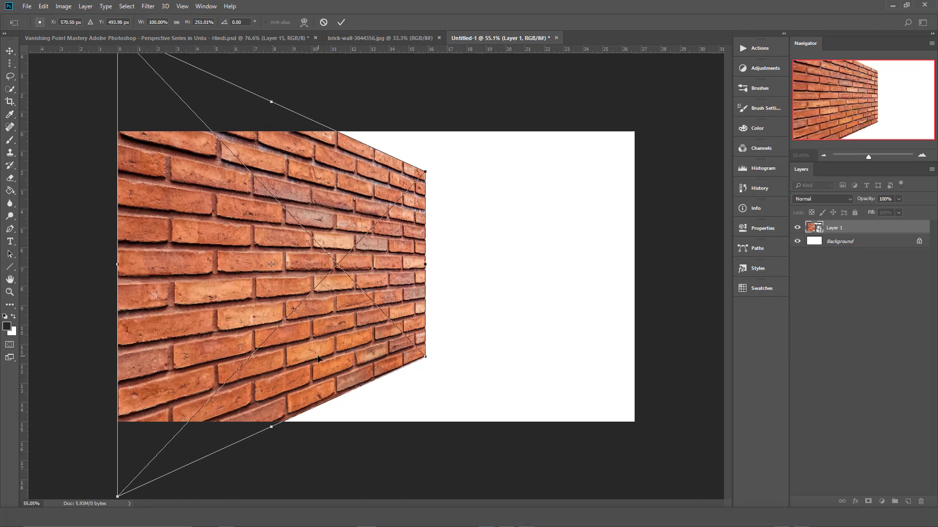
click(341, 22)
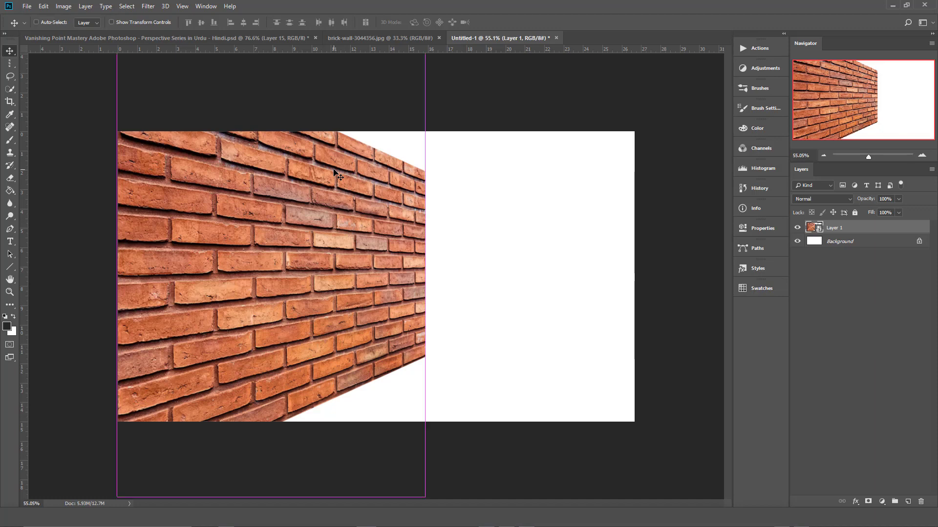
Step: Narrow the angled brick wall to about 68% width from its right side, keeping the left side in place
key(ctrl+t)
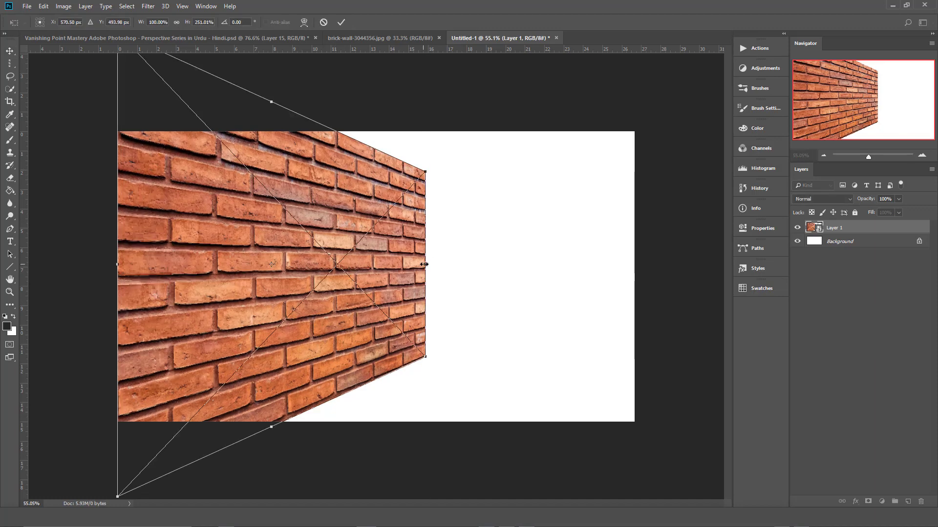
drag(425, 265, 326, 261)
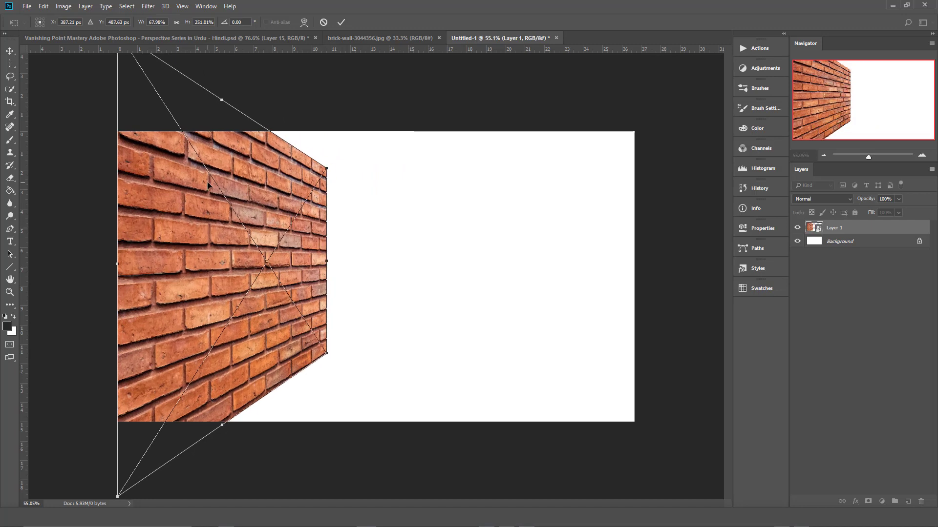
key(Return)
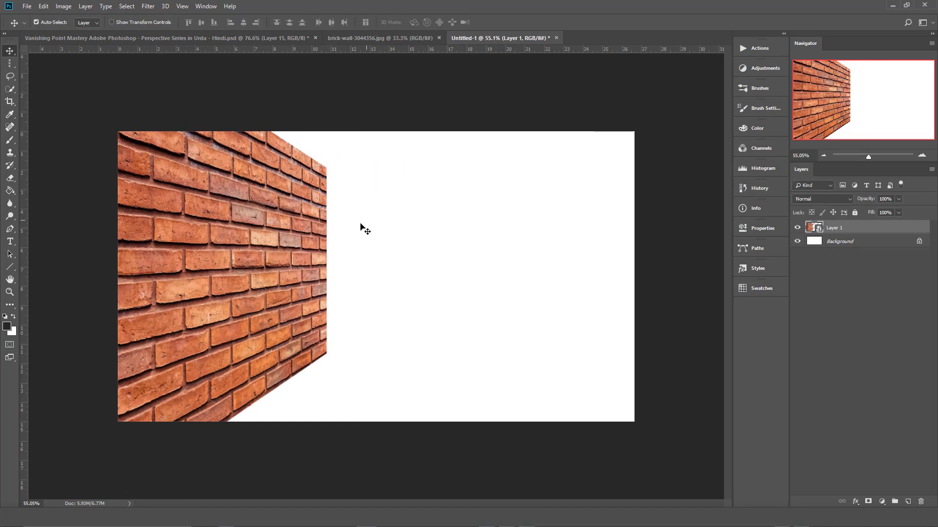
Step: Duplicate the angled brick wall and place the copy, flipped horizontally, against the canvas's right edge as the opposite wall
mouse_move(263, 272)
mouse_down()
mouse_move(408, 274)
mouse_move(262, 273)
mouse_up()
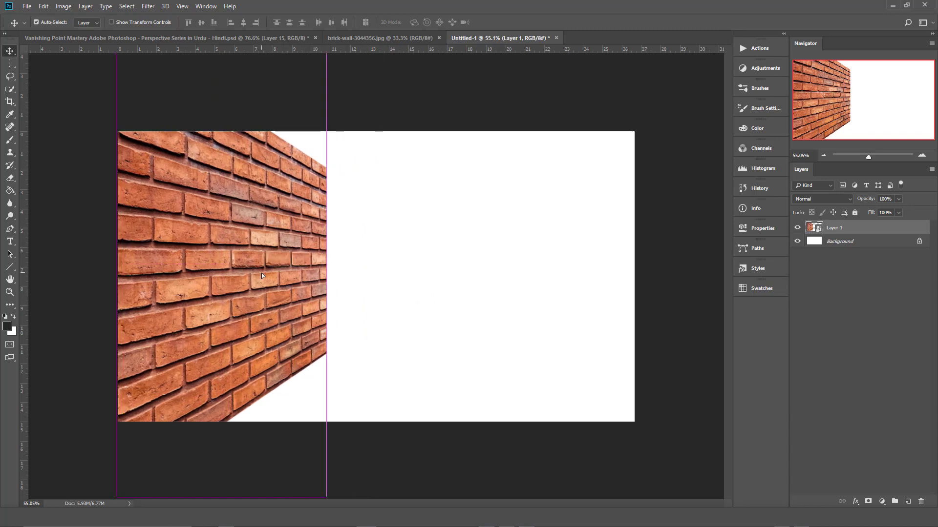
key(ctrl+j)
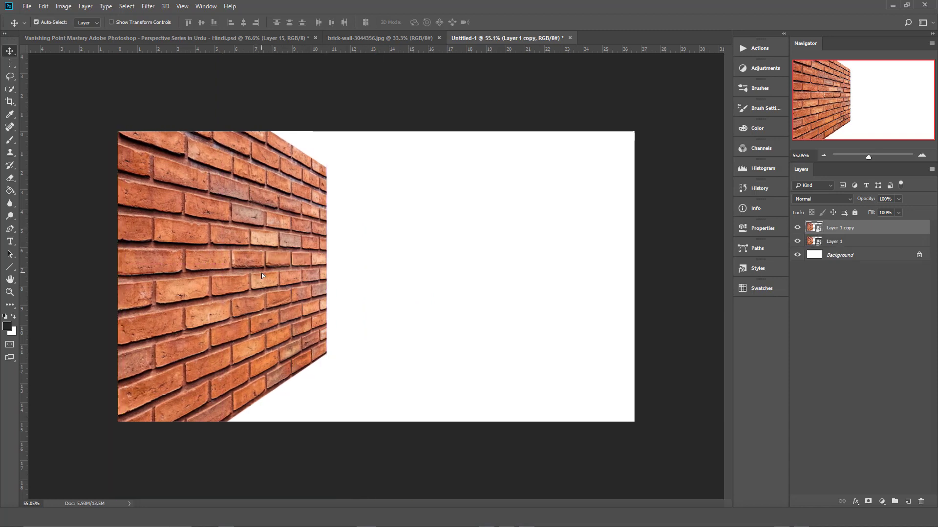
key(ctrl+t)
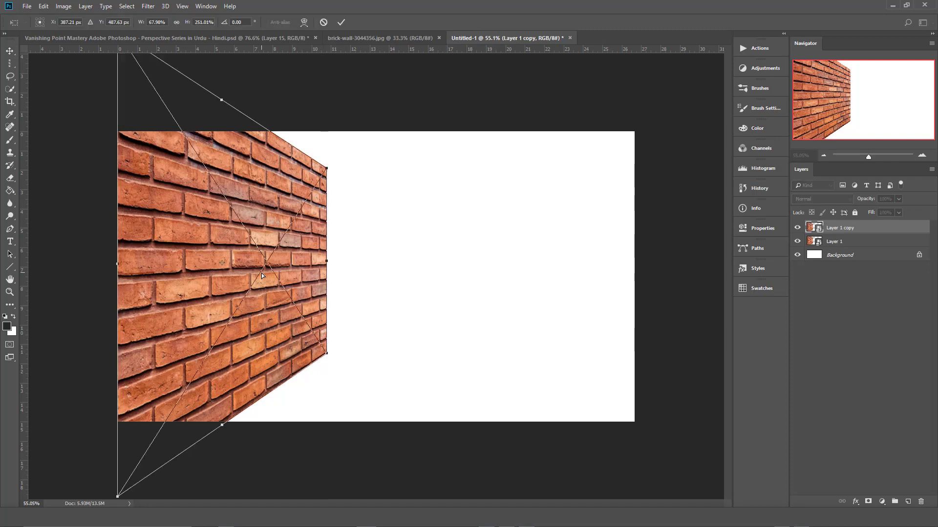
right_click(258, 218)
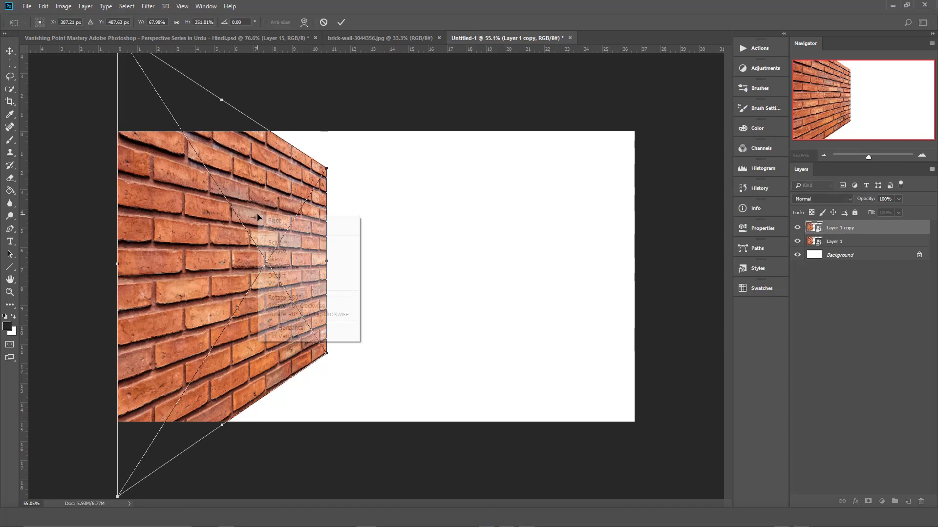
click(284, 327)
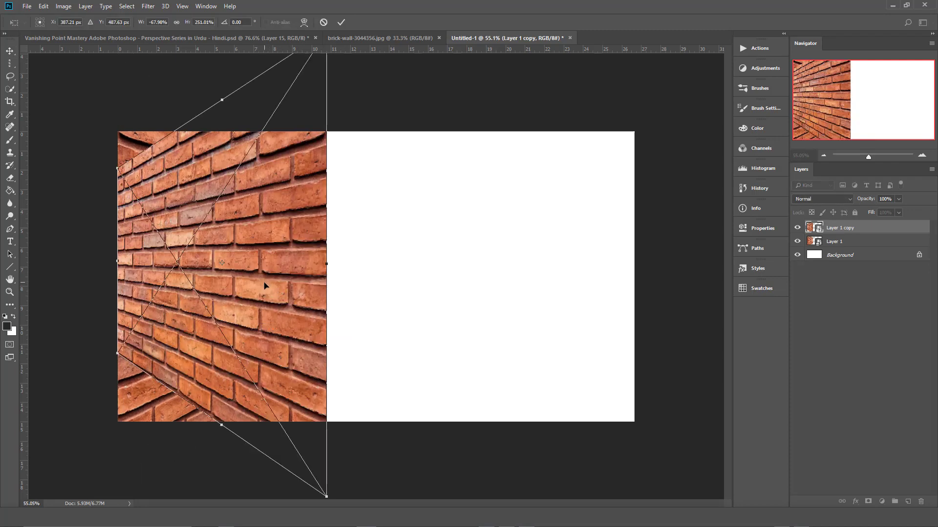
drag(264, 285, 573, 307)
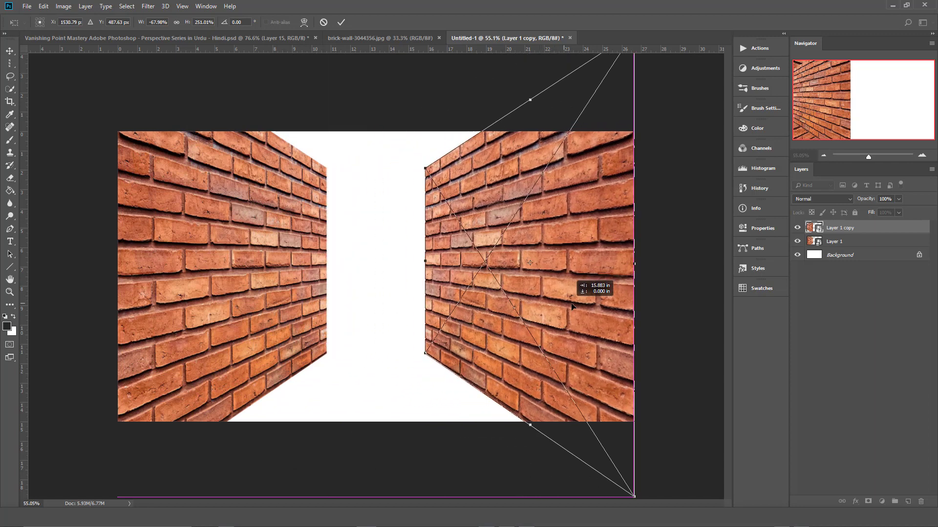
key(Return)
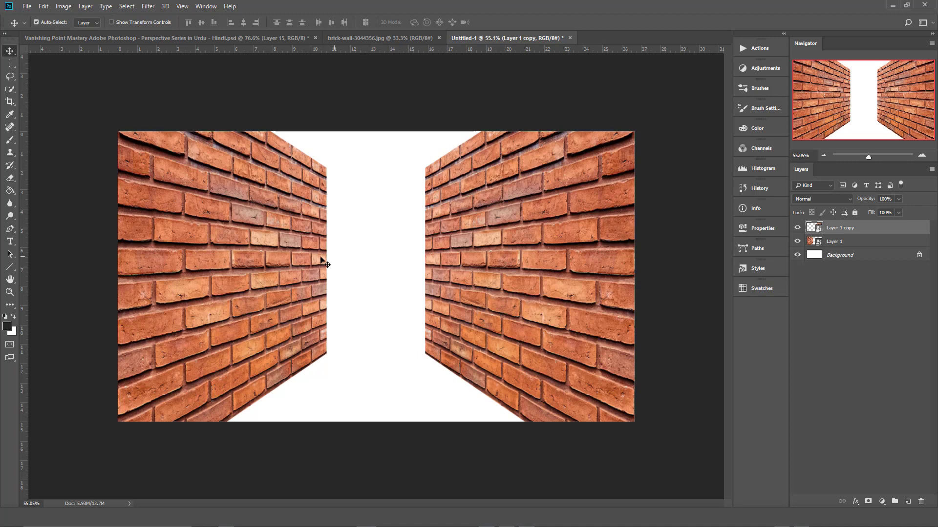
drag(286, 262, 282, 267)
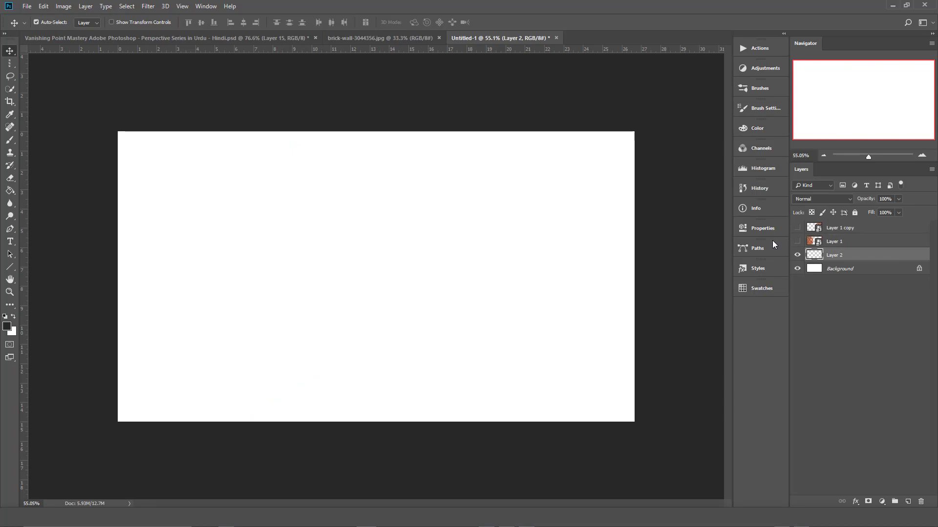
Step: Copy the entire brick-wall-3044356.jpg image to the clipboard and return to the Untitled-1 document
click(398, 39)
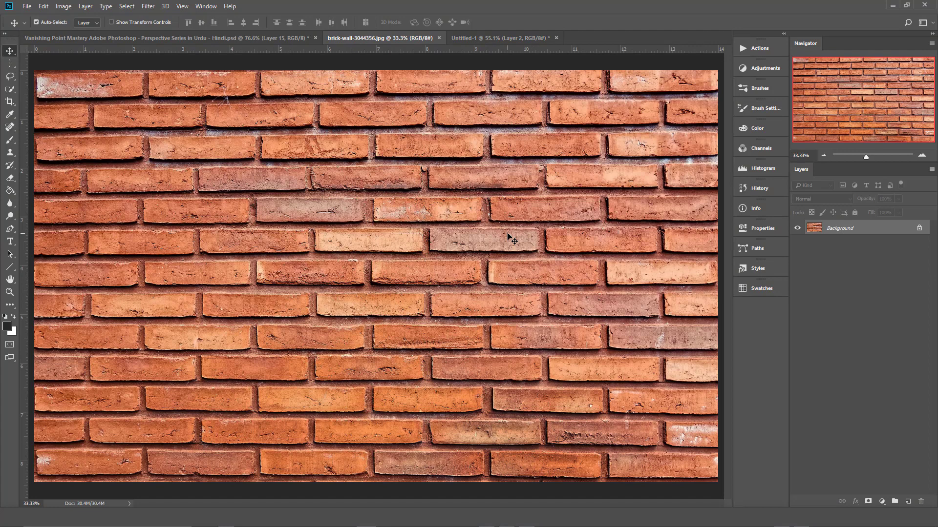
key(ctrl+a)
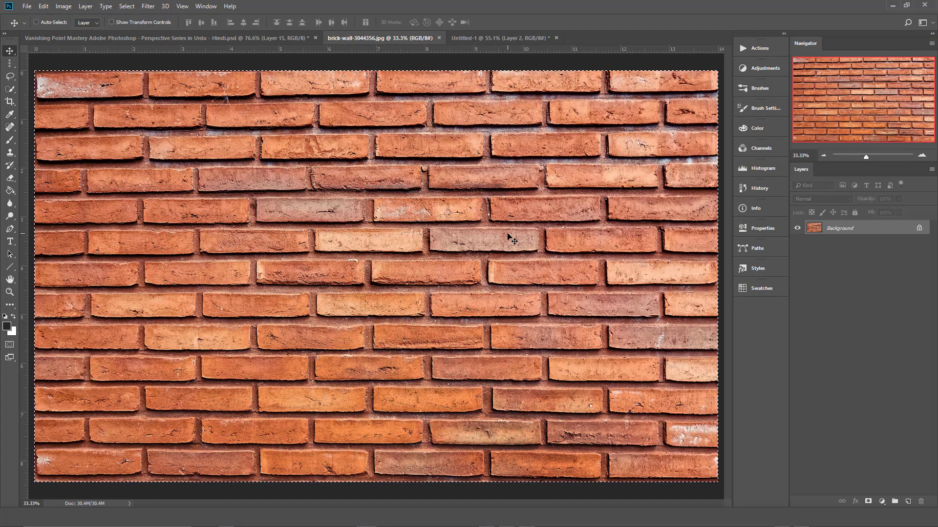
key(ctrl)
click(492, 39)
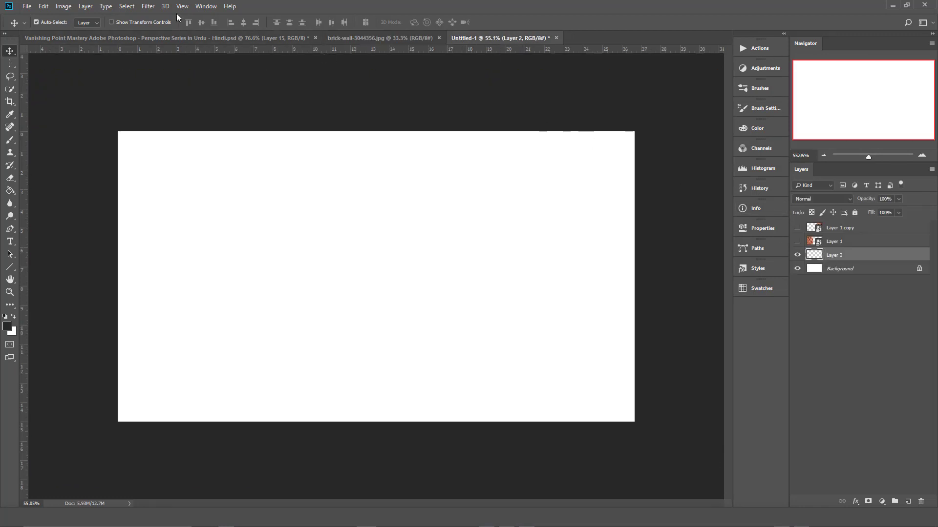
Step: Create a Vanishing Point plane on the canvas's right half, tall near the right edge and receding toward the centre, and refine its far corners
click(149, 6)
click(170, 96)
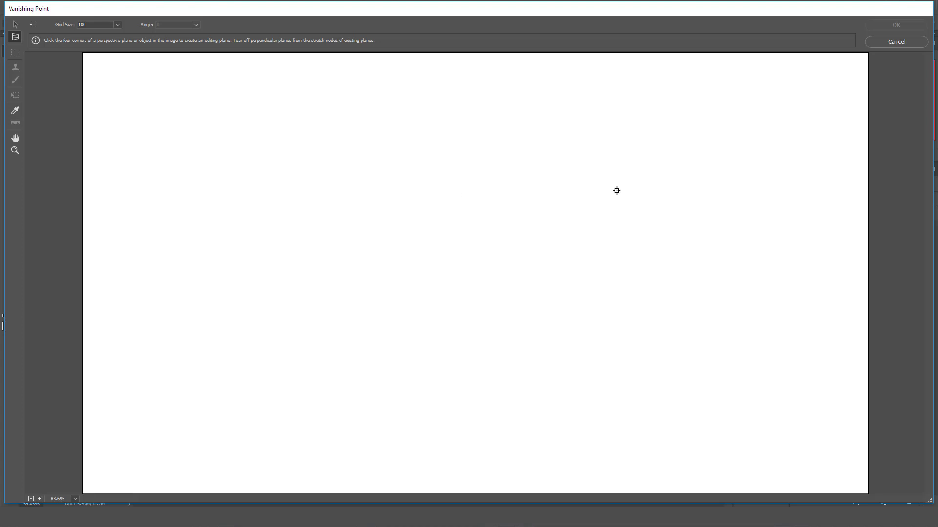
click(844, 83)
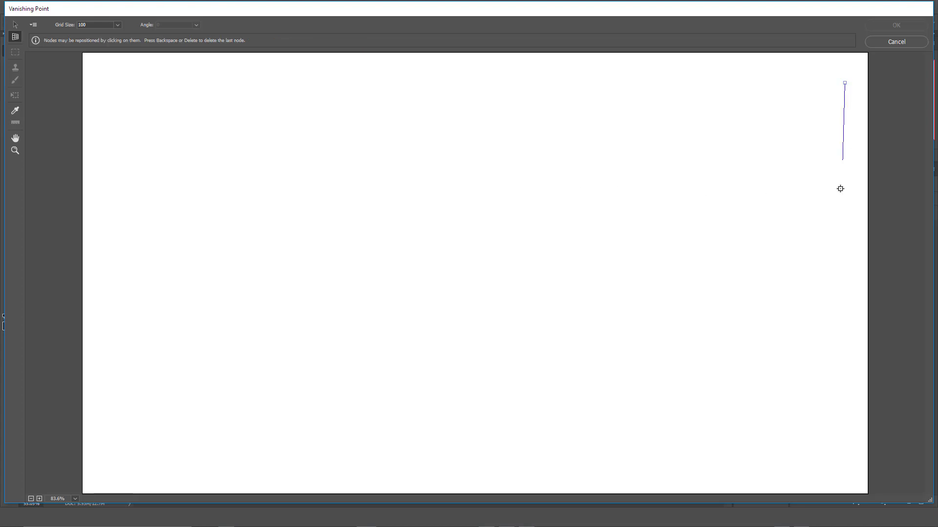
click(851, 464)
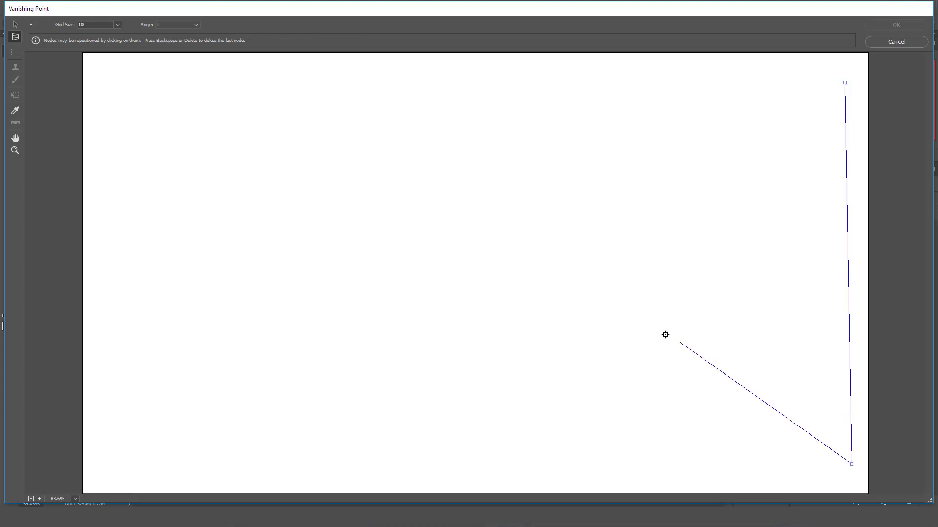
click(505, 302)
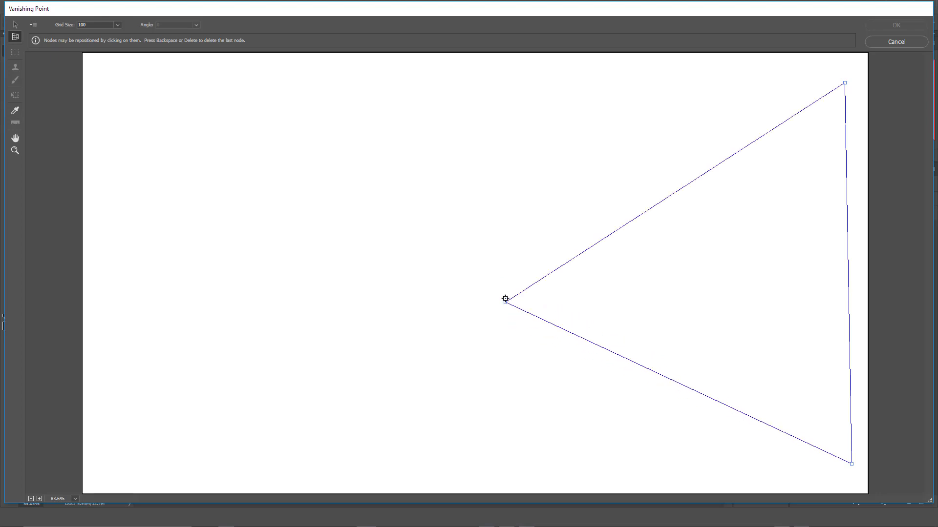
click(504, 204)
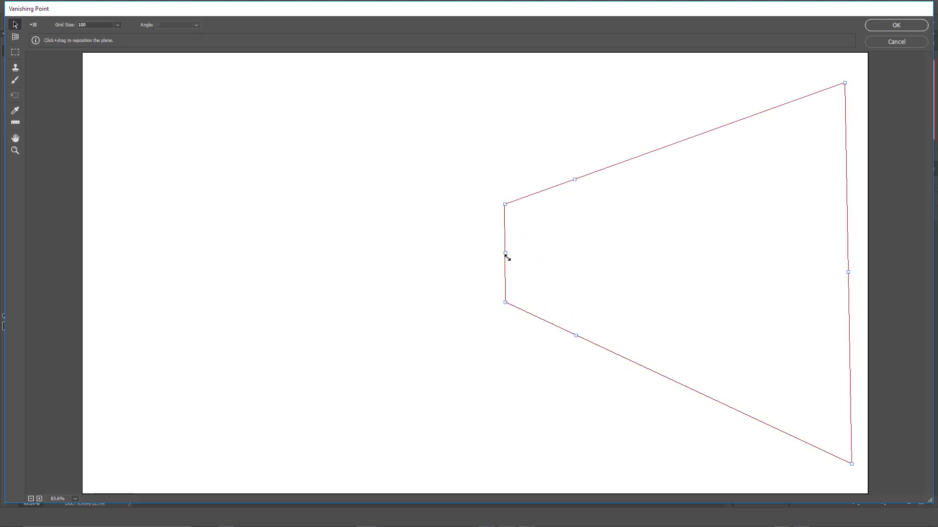
mouse_move(504, 204)
mouse_down()
mouse_move(527, 196)
mouse_move(511, 196)
mouse_up()
mouse_move(506, 303)
mouse_down()
mouse_move(528, 310)
mouse_move(516, 308)
mouse_up()
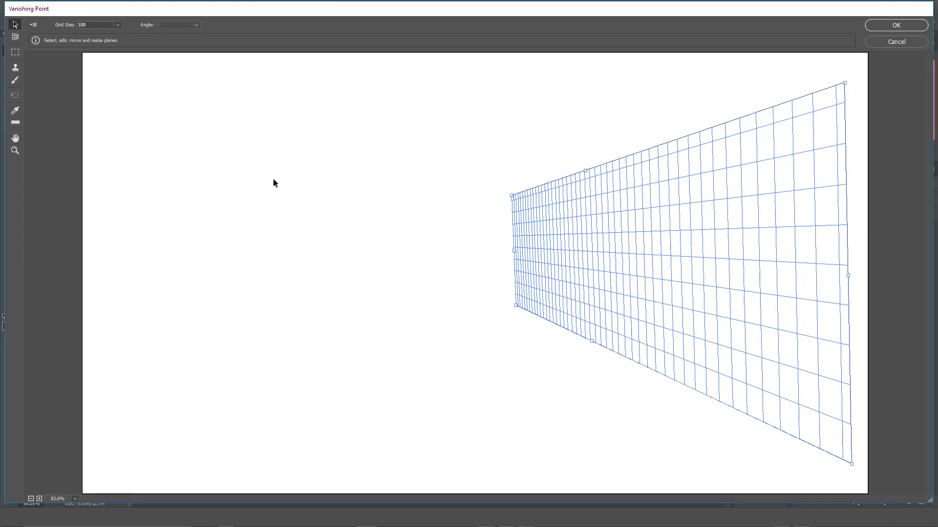
Step: Paste the brick texture into Vanishing Point and scale it down to about half the canvas width beside the perspective plane
key(alt)
key(ctrl+v)
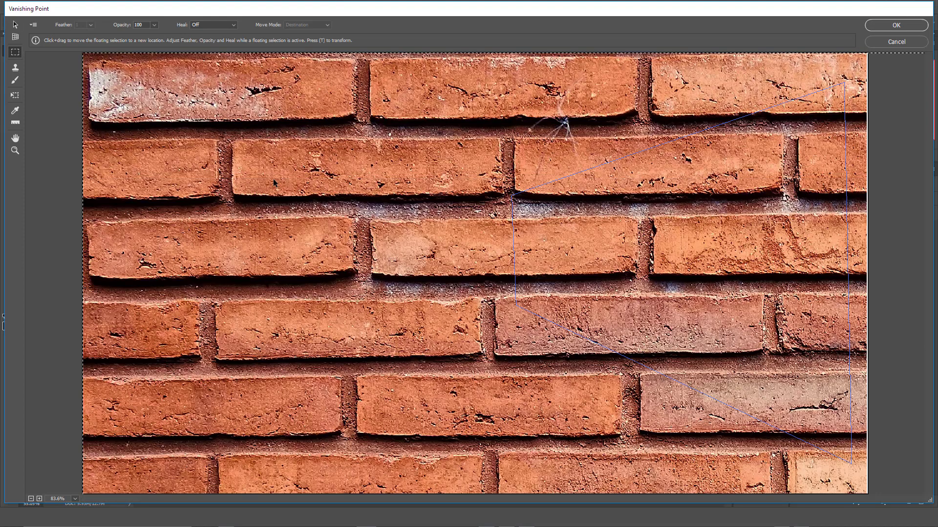
click(13, 96)
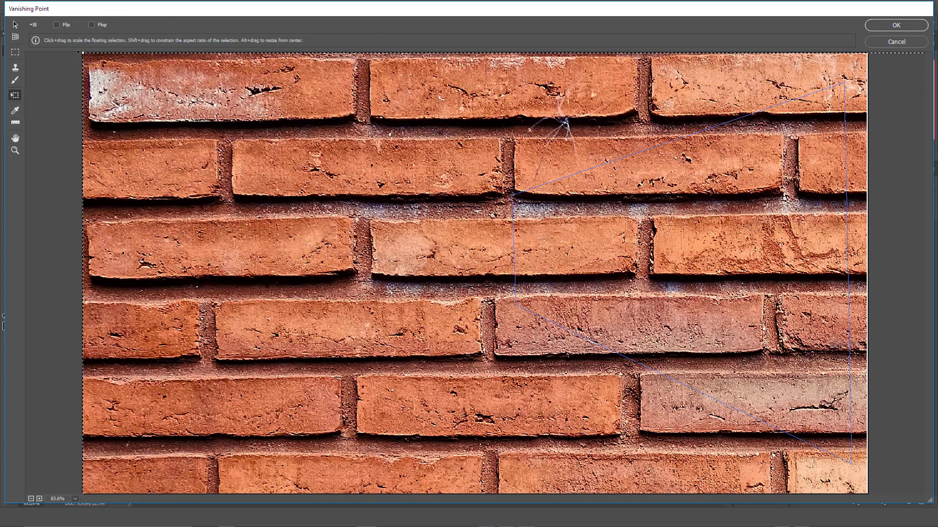
drag(82, 53, 439, 264)
drag(549, 369, 273, 224)
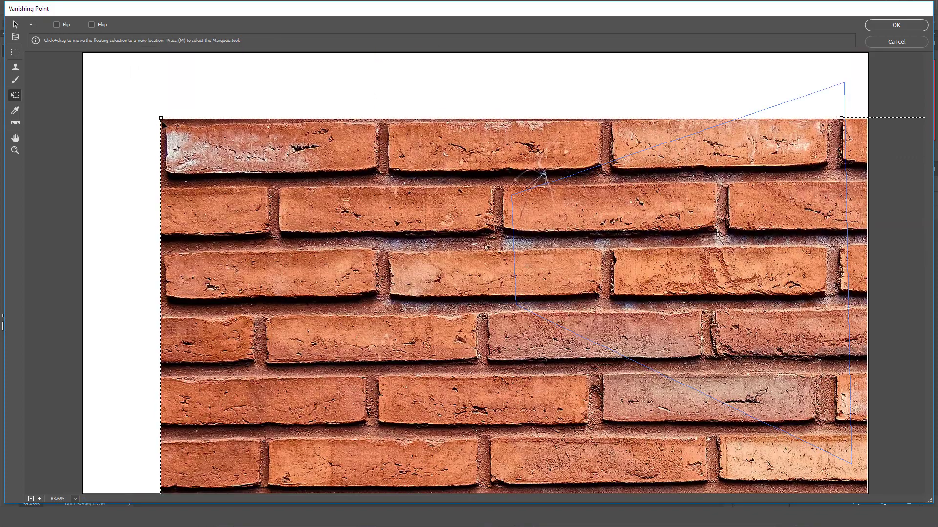
drag(160, 118, 614, 408)
drag(524, 362, 263, 159)
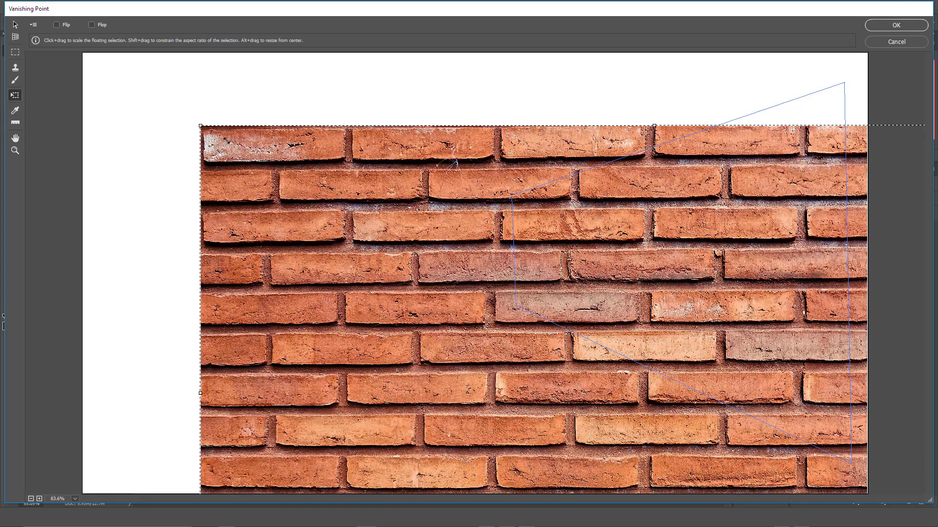
drag(200, 126, 688, 408)
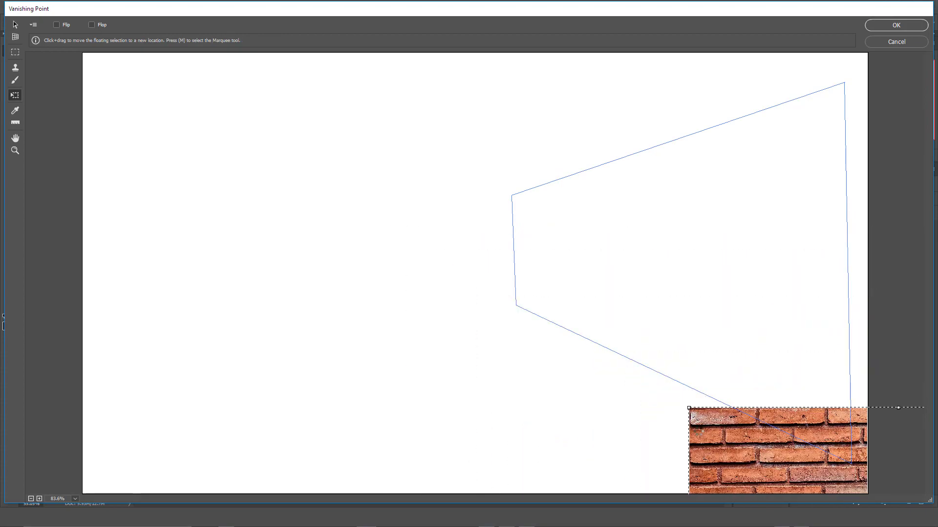
drag(774, 462, 180, 152)
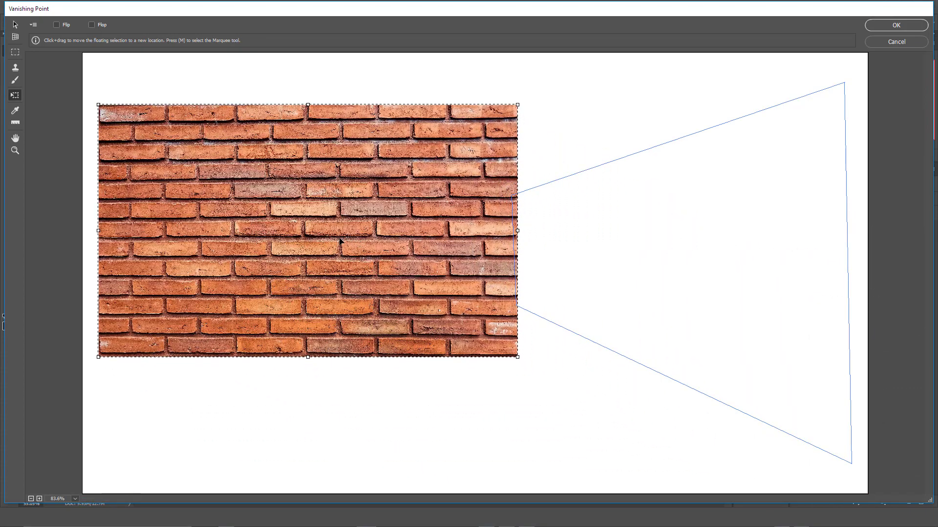
Step: Place the brick texture onto the perspective plane, stretch it to the plane's far edge, and apply the filter
drag(339, 241, 604, 273)
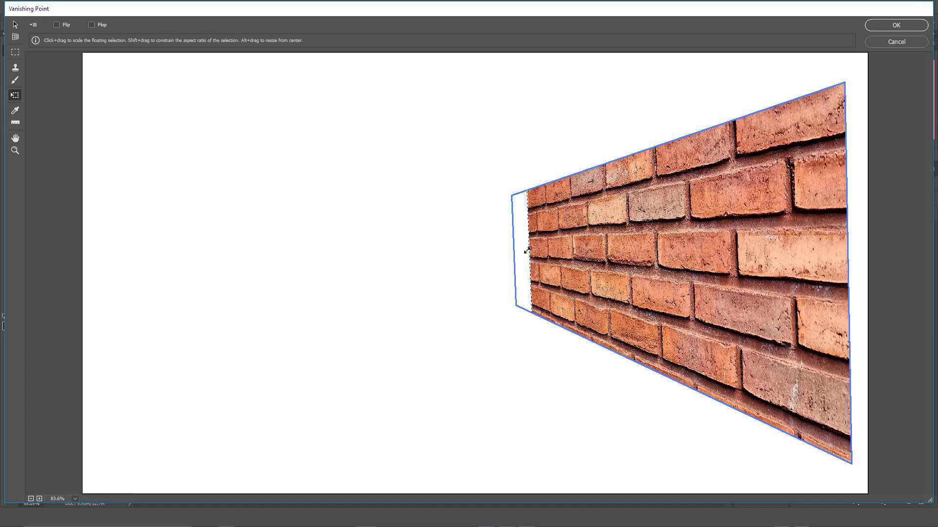
drag(528, 251, 513, 249)
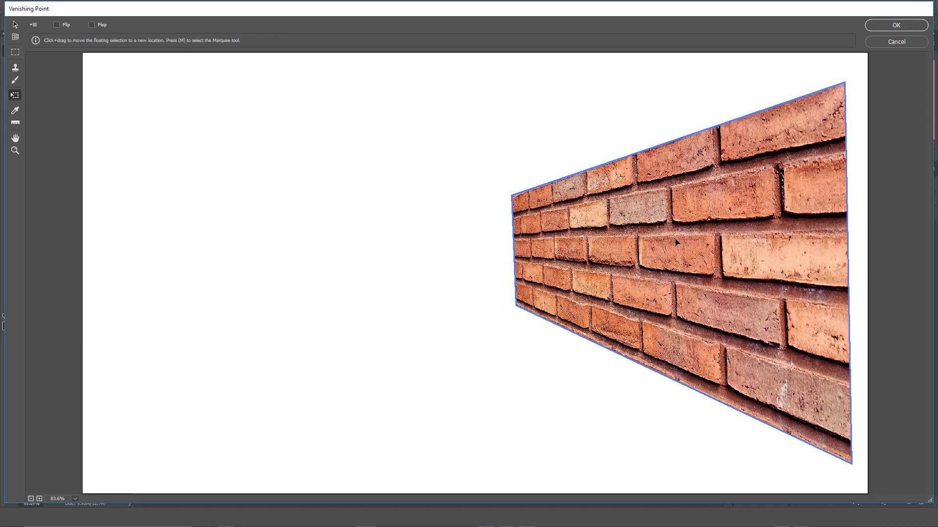
click(892, 27)
Step: Move the brick wall to the canvas's right edge and place a horizontally flipped duplicate against the left edge
drag(537, 282, 555, 281)
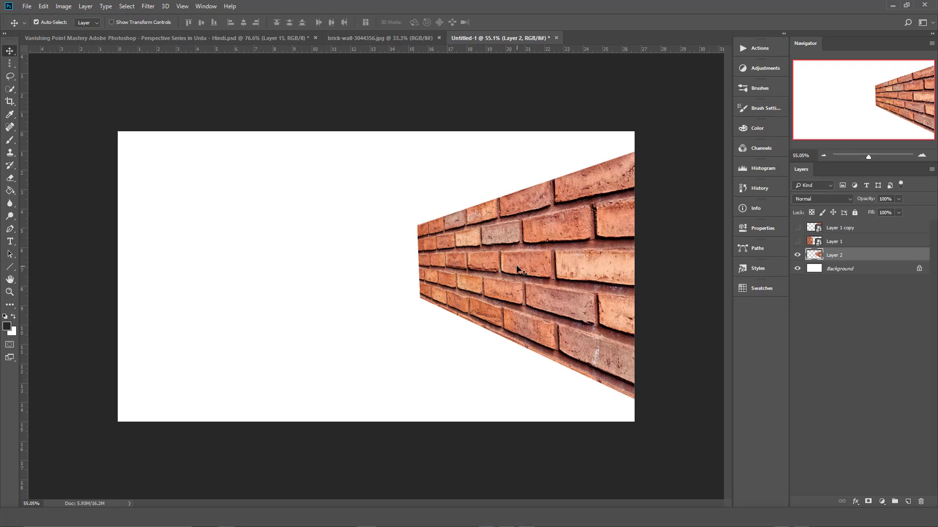
key(ctrl)
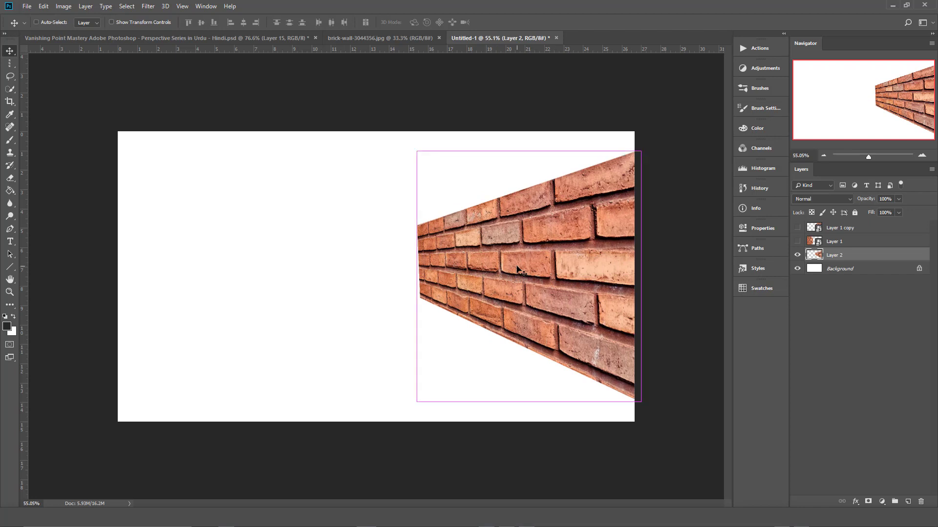
key(ctrl+j)
key(ctrl+t)
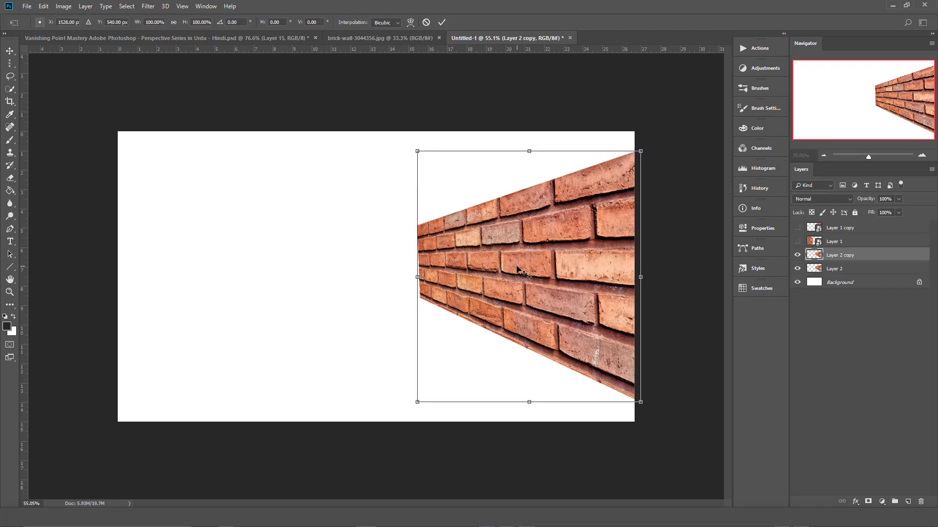
right_click(517, 267)
click(550, 386)
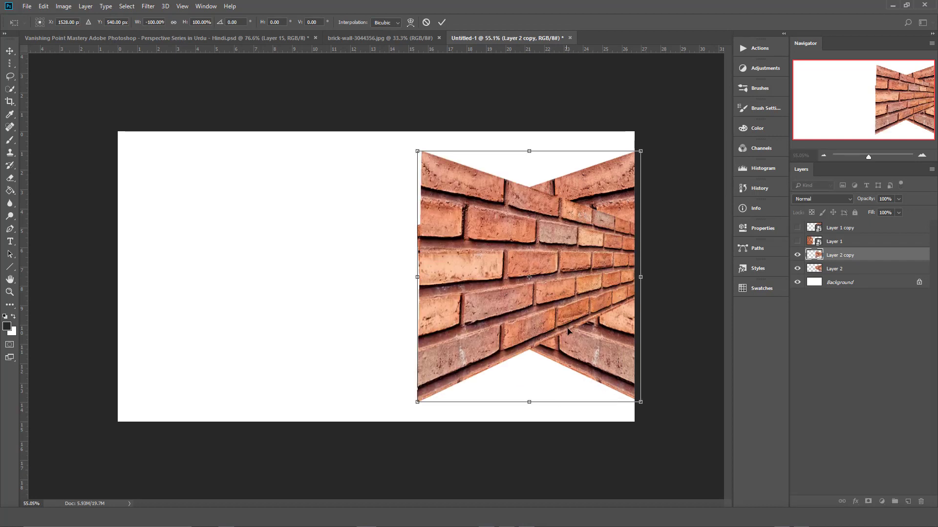
drag(565, 303, 265, 304)
key(Return)
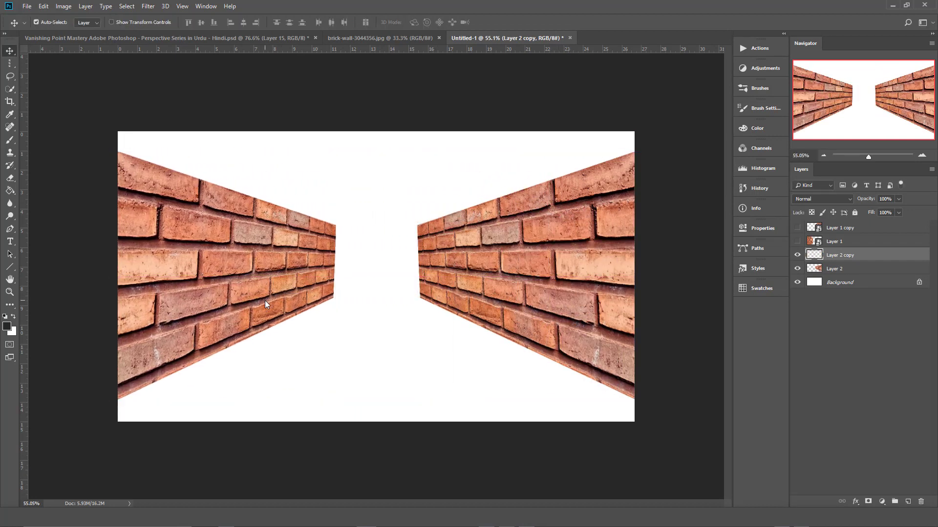
click(457, 282)
drag(457, 284, 462, 281)
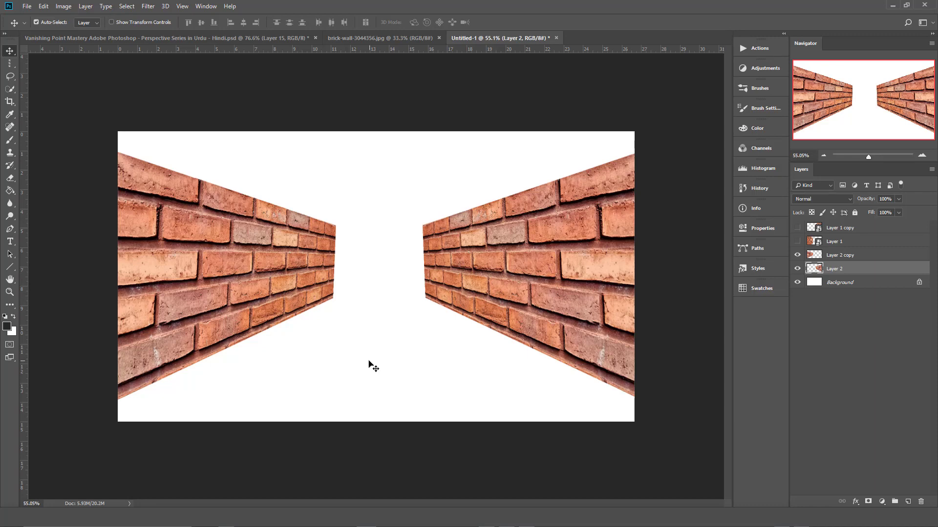
Step: Open paving-3166092 from the Perspective-FreelancePakistan-Models folder in Photoshop, copy the entire image, and return to the Untitled-1 document
click(233, 490)
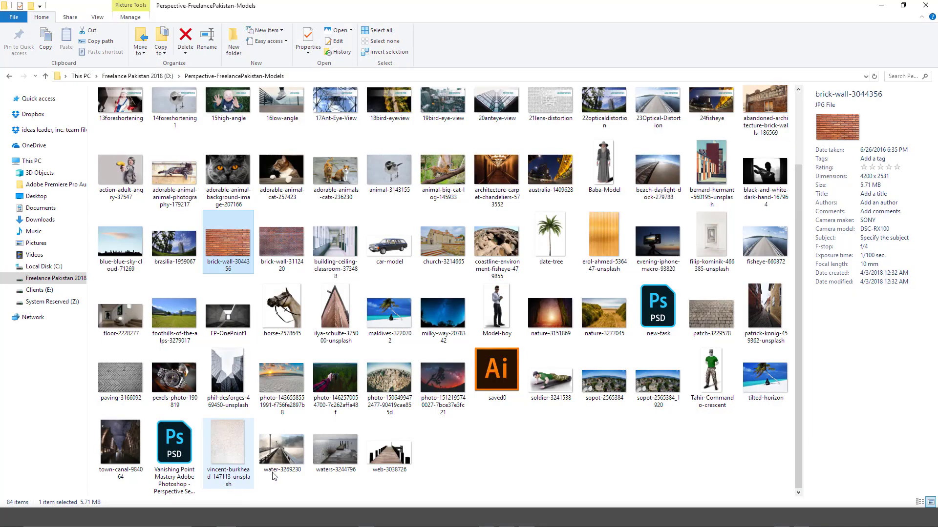
click(562, 434)
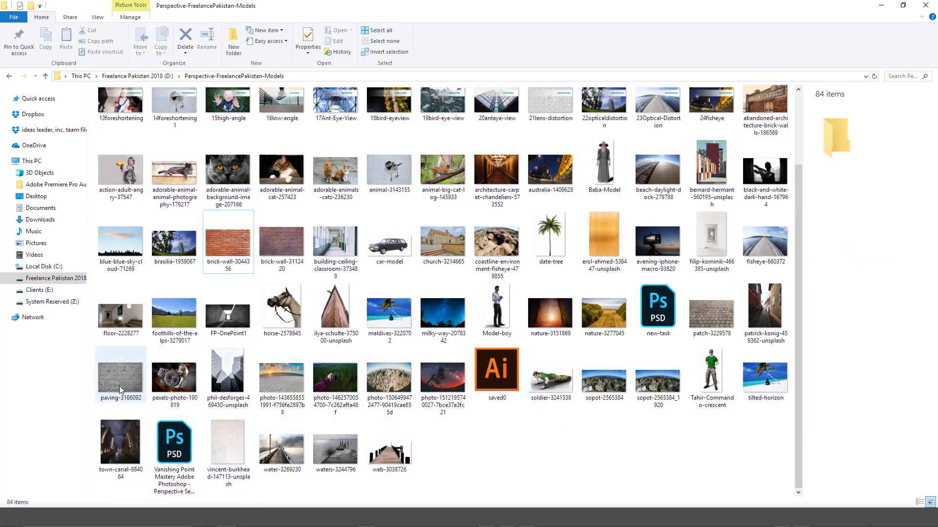
drag(120, 386, 598, 35)
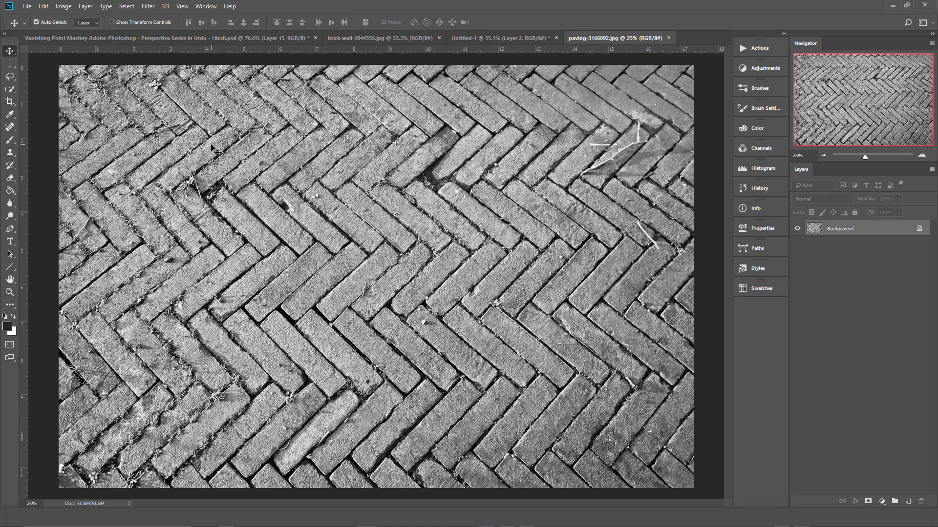
key(ctrl+a)
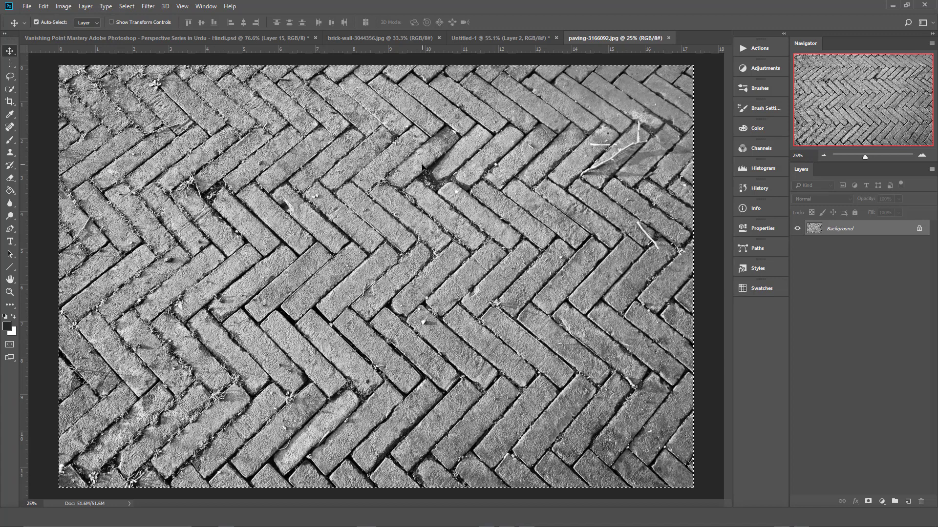
click(513, 39)
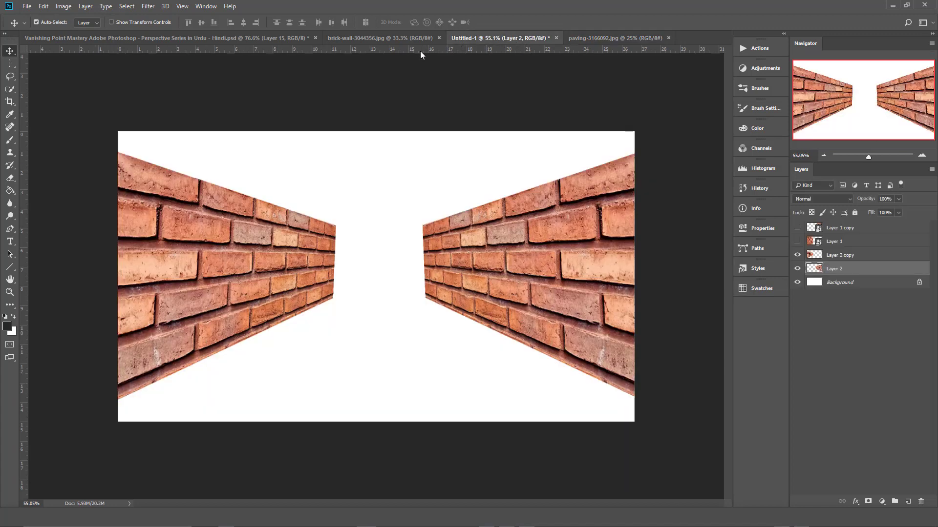
Step: Add a new layer above the Background and, in Vanishing Point, tear off a perpendicular floor plane from the wall plane's lower edge across the canvas
click(851, 283)
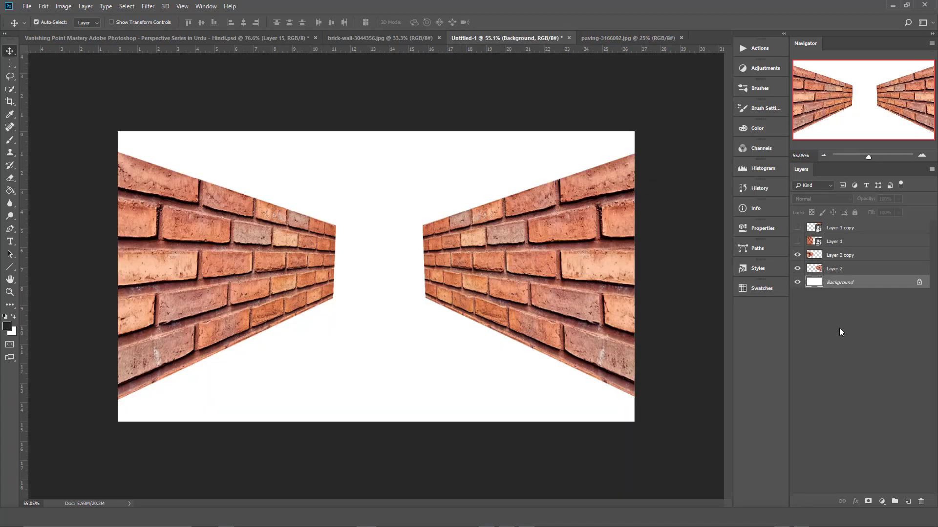
click(908, 502)
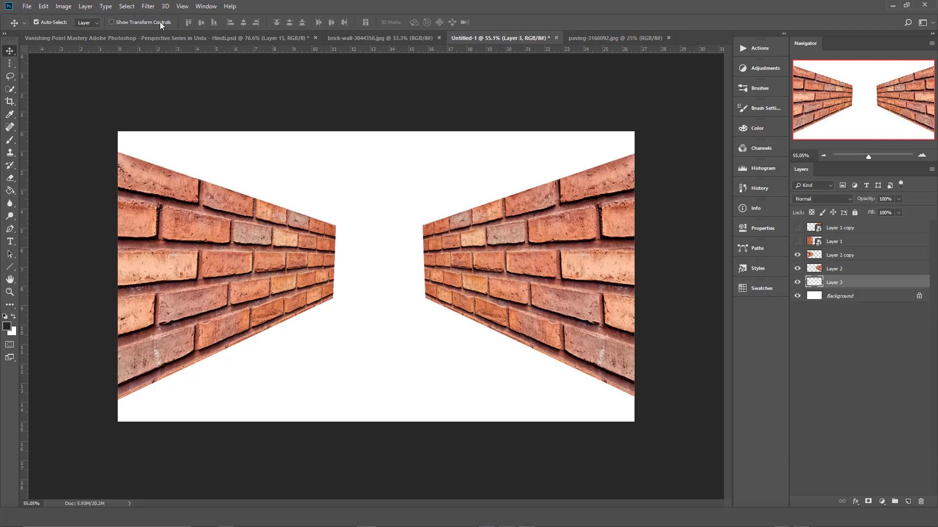
click(149, 6)
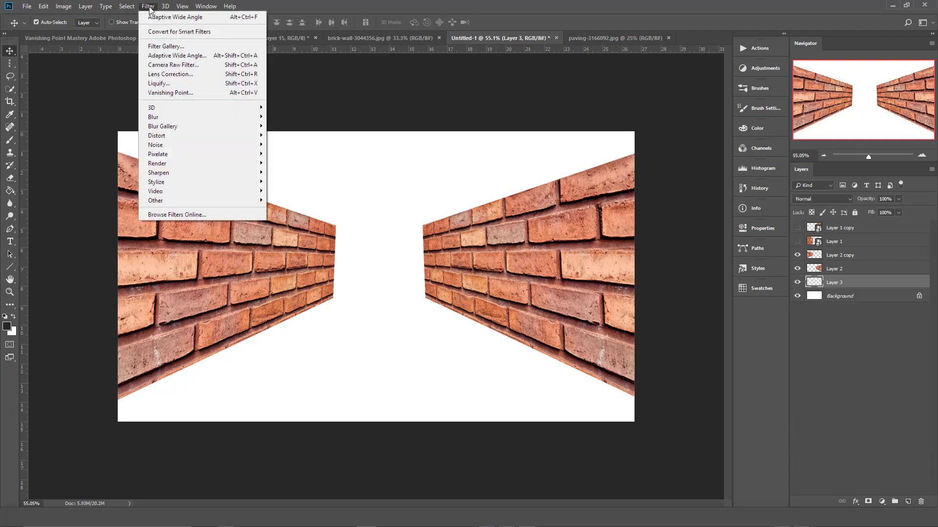
click(171, 94)
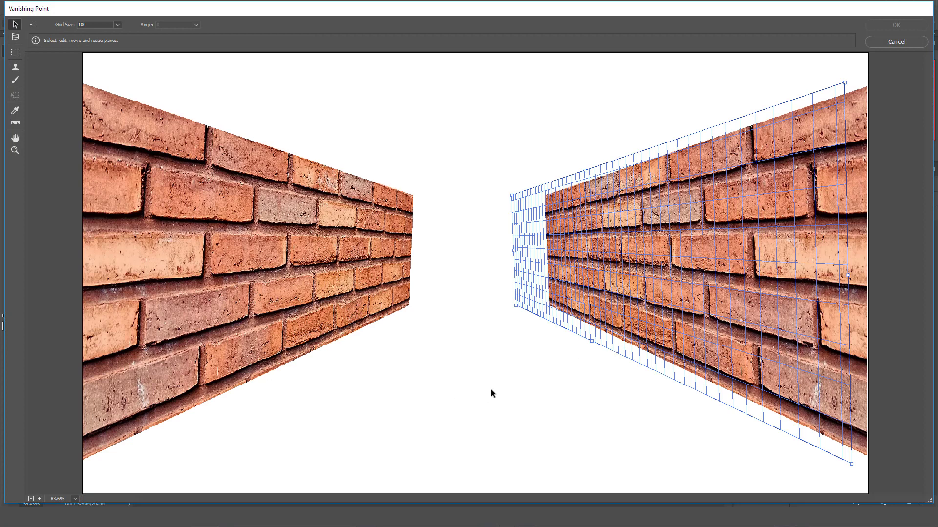
drag(591, 345, 34, 447)
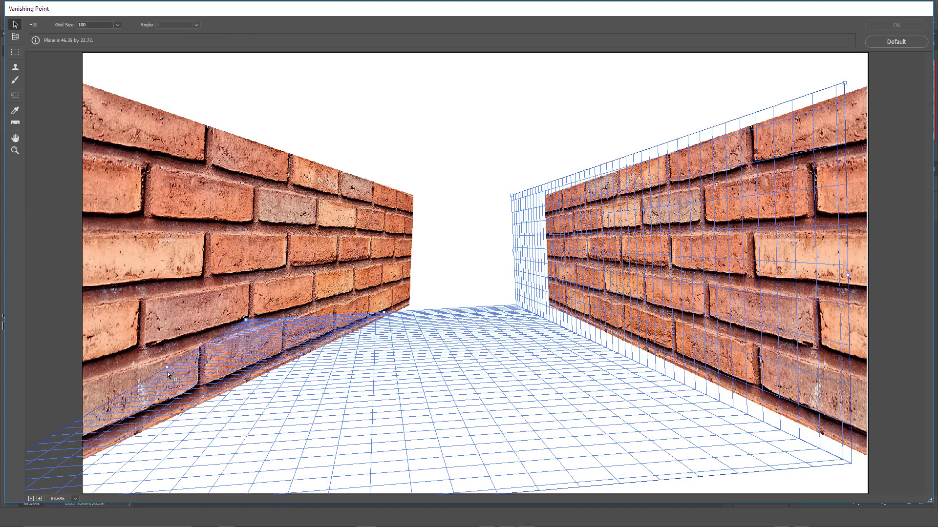
click(291, 118)
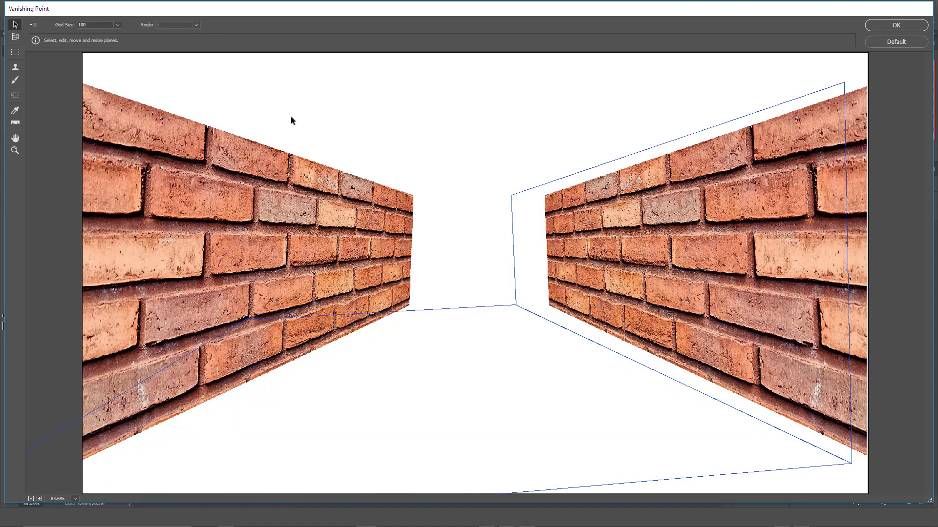
Step: Paste the paving texture into Vanishing Point and scale it down proportionally until it is smaller than the canvas
key(ctrl+v)
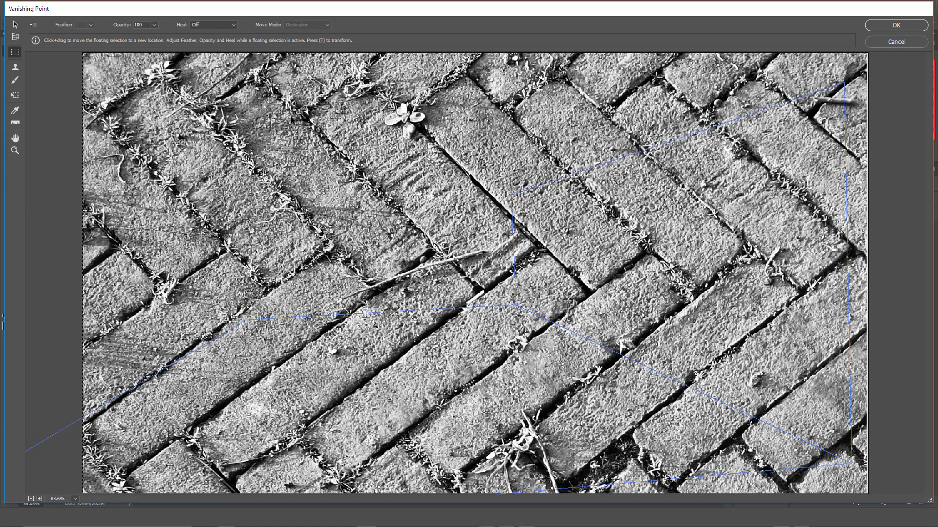
key(alt)
key(ctrl+minus)
key(ctrl+minus)
key(ctrl+minus)
key(ctrl+minus)
key(ctrl+minus)
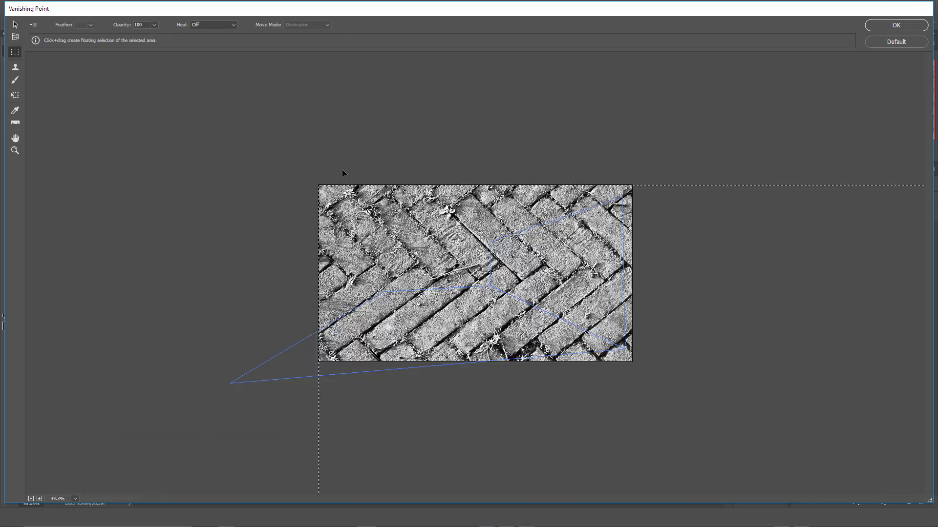
click(14, 94)
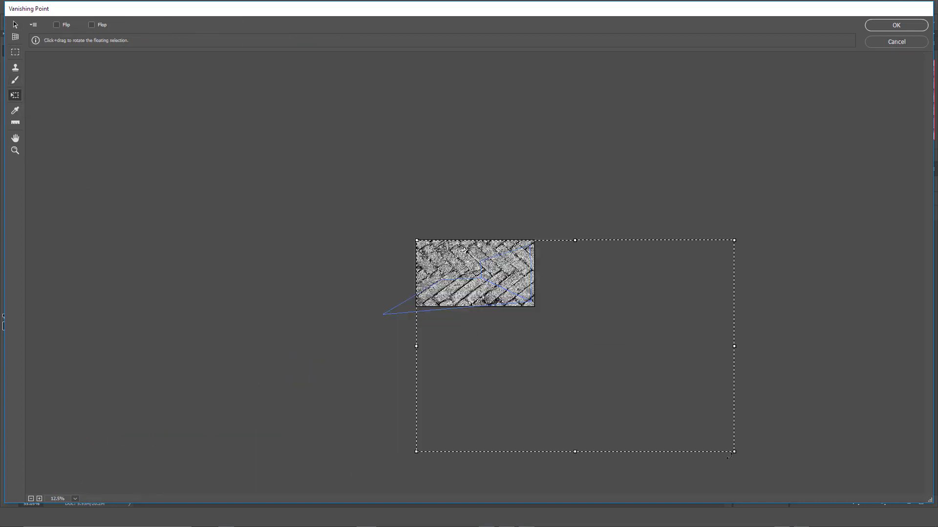
drag(736, 453, 489, 289)
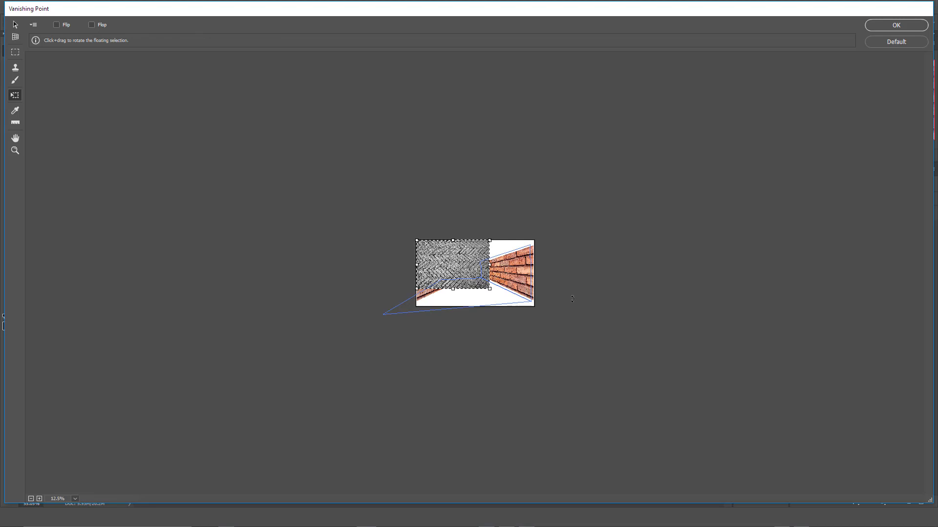
Step: Place the floating paving texture onto the floor plane in perspective, shift it to the plane's near edge and adjust its size
key(ctrl+plus)
key(ctrl+plus)
key(ctrl+plus)
key(ctrl+plus)
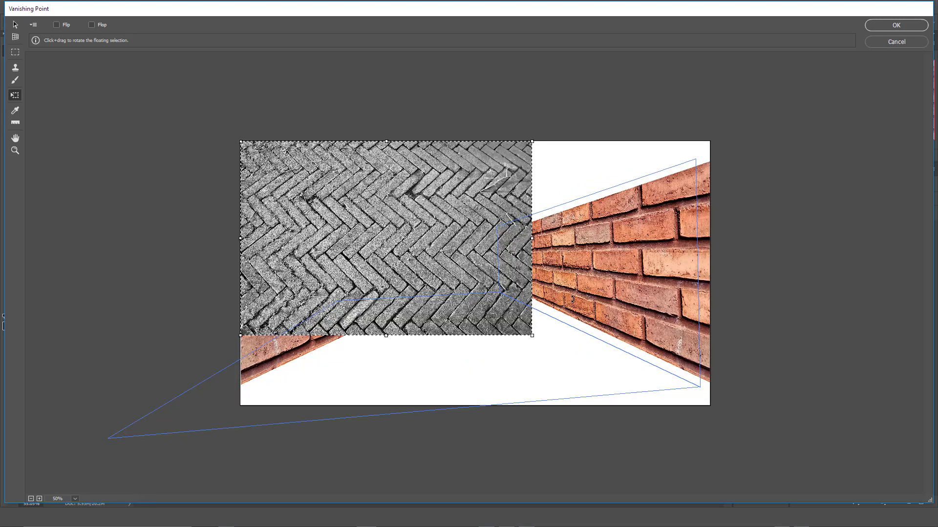
drag(366, 190, 405, 301)
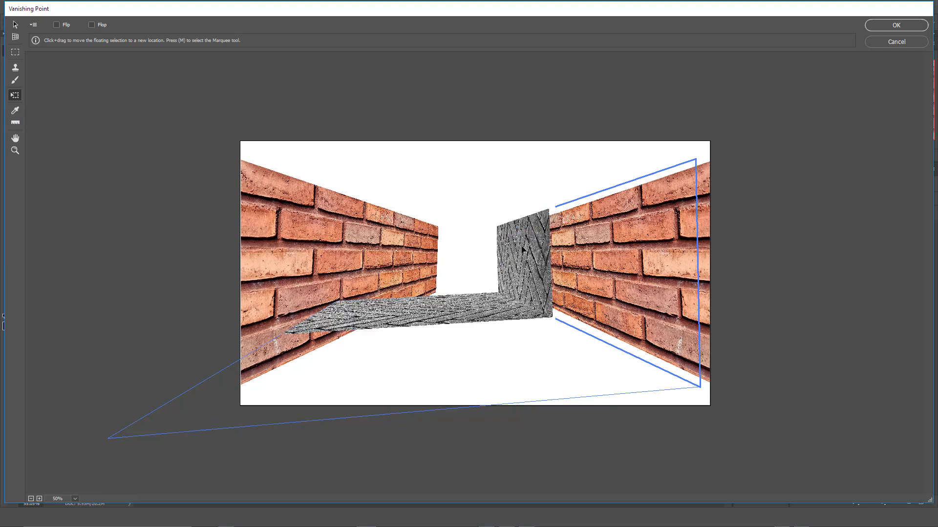
drag(522, 222, 517, 319)
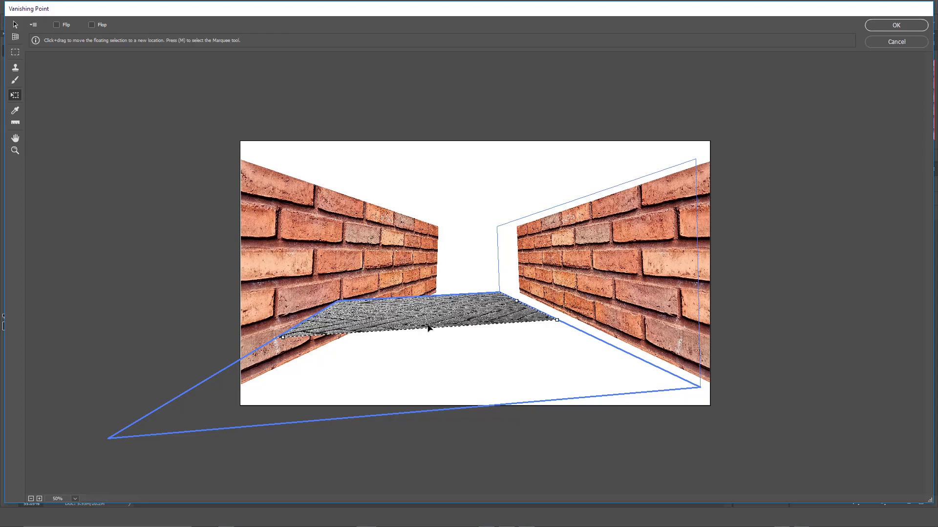
drag(429, 329, 594, 327)
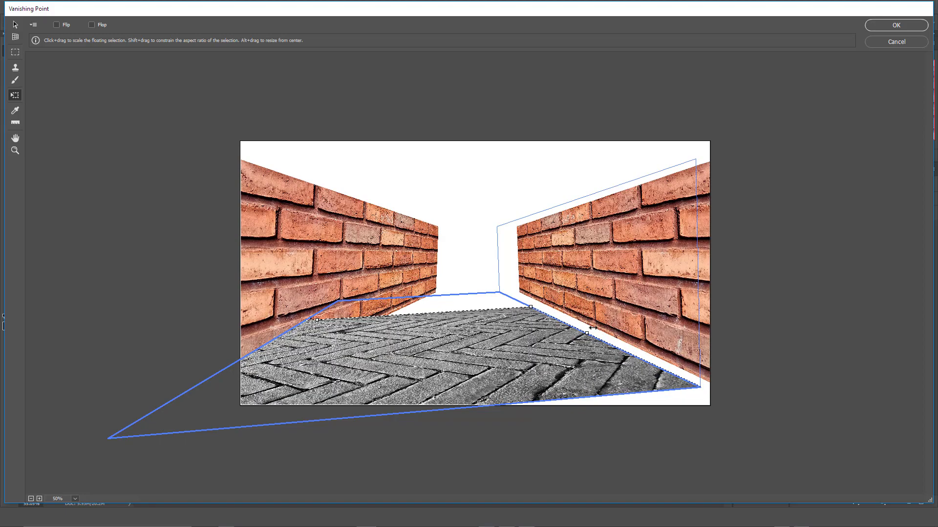
mouse_move(421, 317)
mouse_down()
mouse_move(435, 330)
mouse_move(419, 327)
mouse_up()
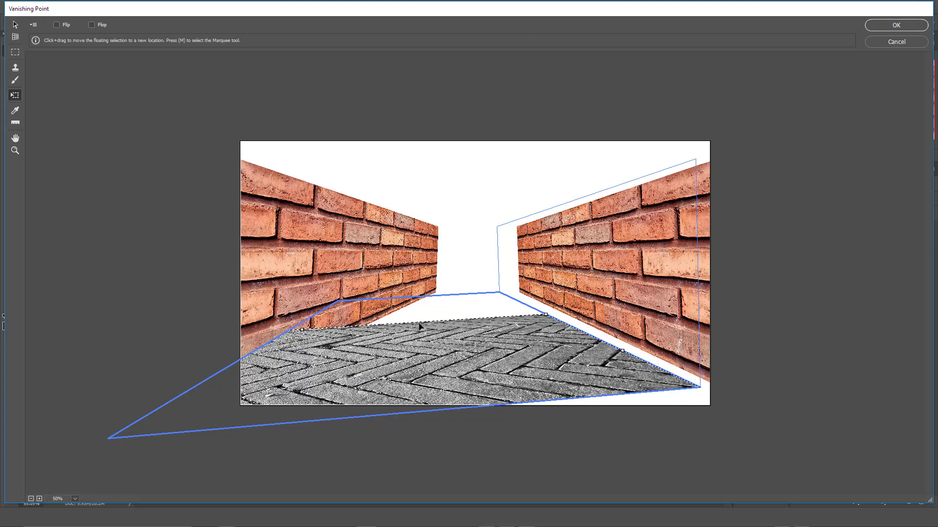
Step: Apply the Vanishing Point result and delete the paving floor layer it produced
click(896, 28)
drag(439, 386, 471, 388)
key(Delete)
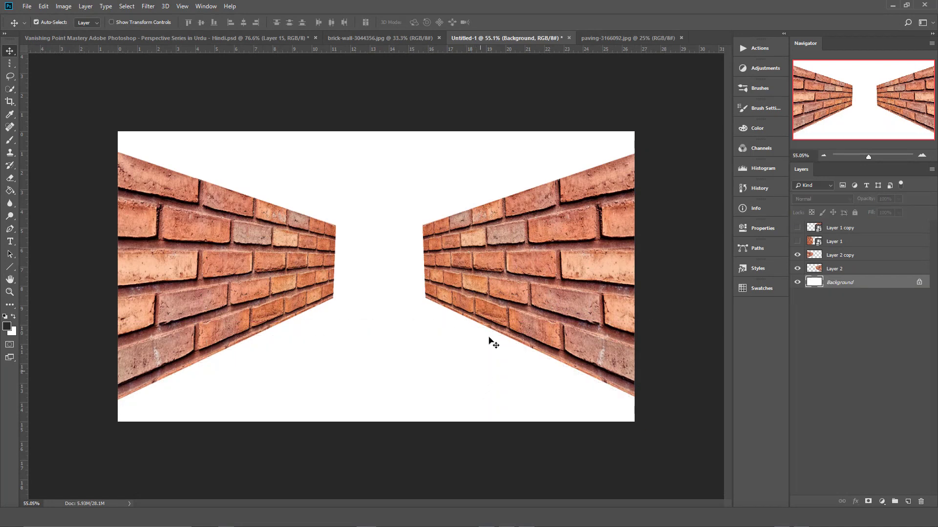
Step: Copy the paving-3166092 image into Untitled-1 beneath the brick walls and scale it down proportionally to slightly wider than the canvas
click(607, 37)
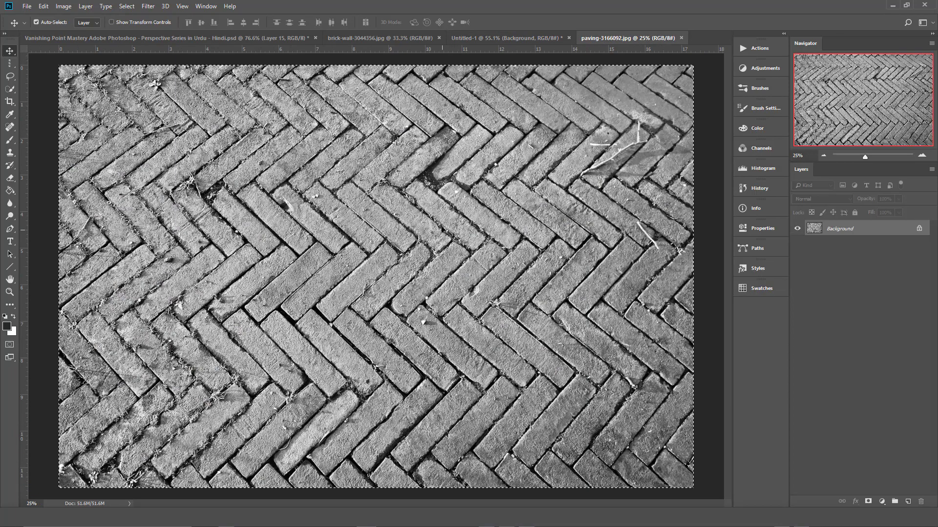
drag(436, 209, 388, 335)
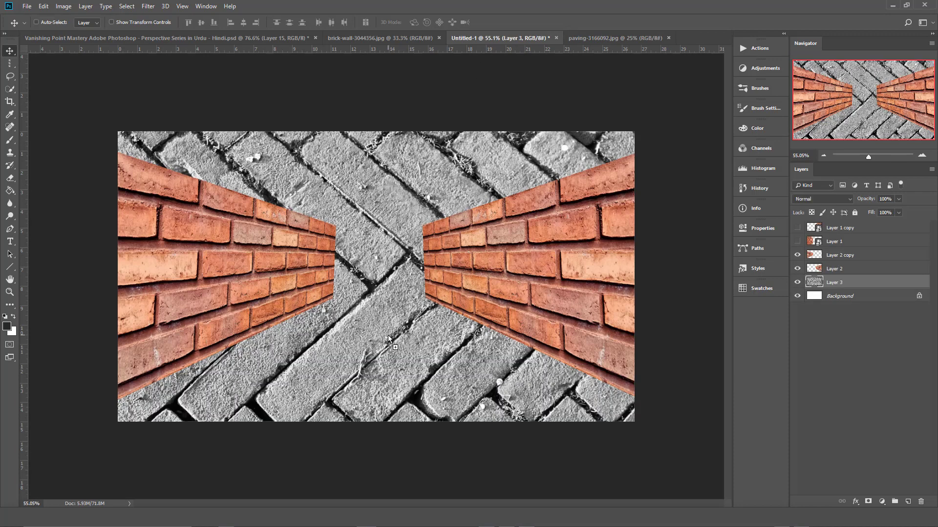
key(ctrl+t)
key(ctrl+0)
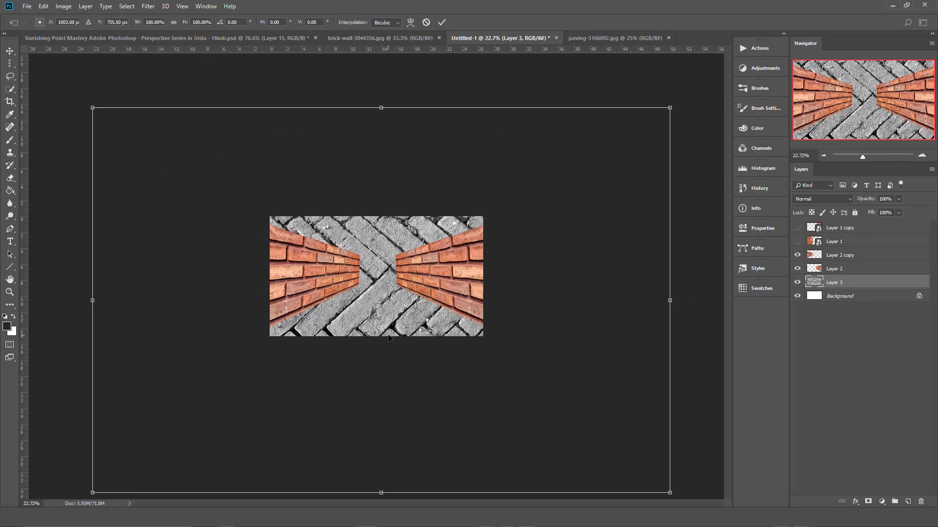
drag(667, 110, 481, 211)
key(Return)
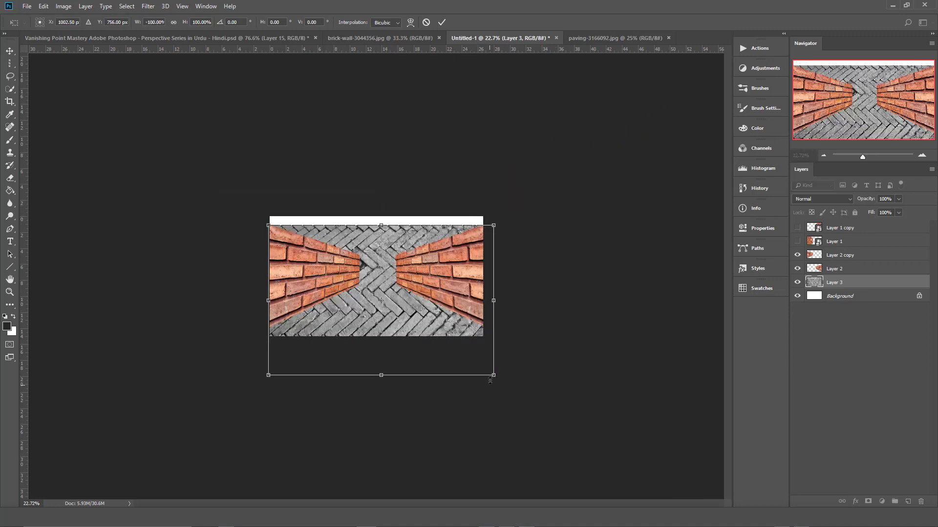
Step: Apply a Perspective transform to the paving layer, spreading its bottom edge symmetrically far beyond the canvas to about 443% width
key(ctrl+t)
right_click(396, 319)
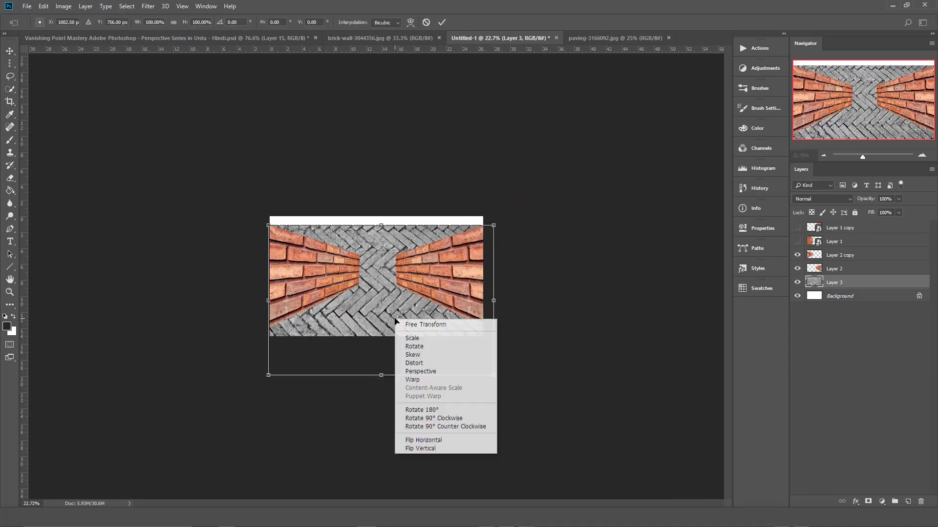
click(430, 372)
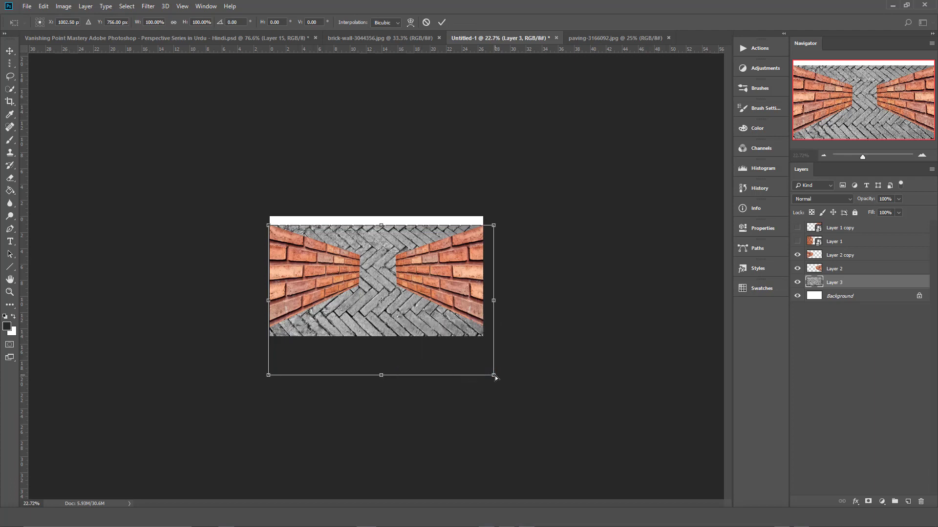
drag(495, 377, 881, 254)
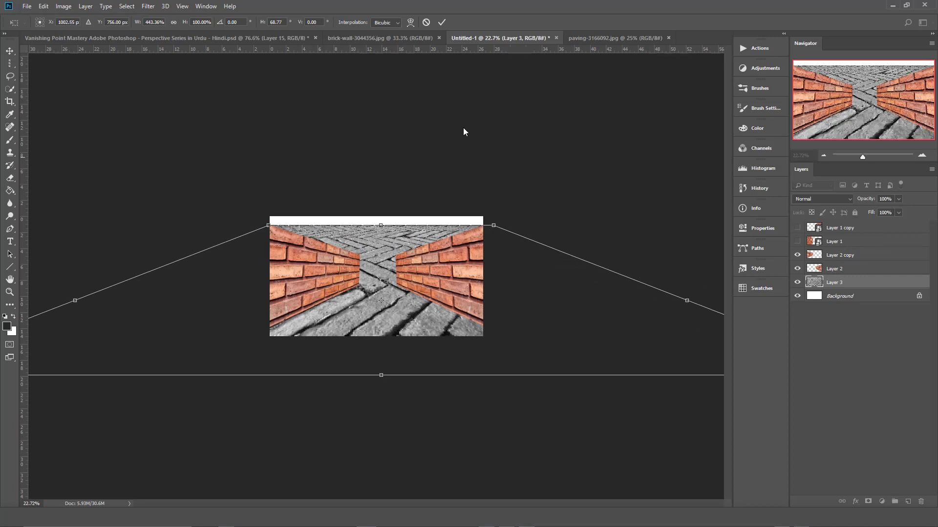
click(442, 22)
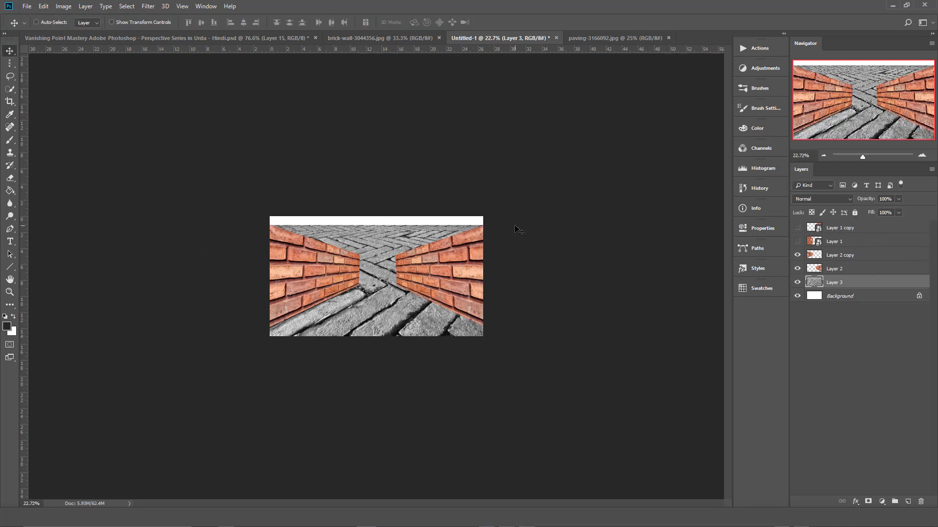
Step: Scale the perspective paving layer down proportionally about its center until it is a little wider than the canvas
key(ctrl+t)
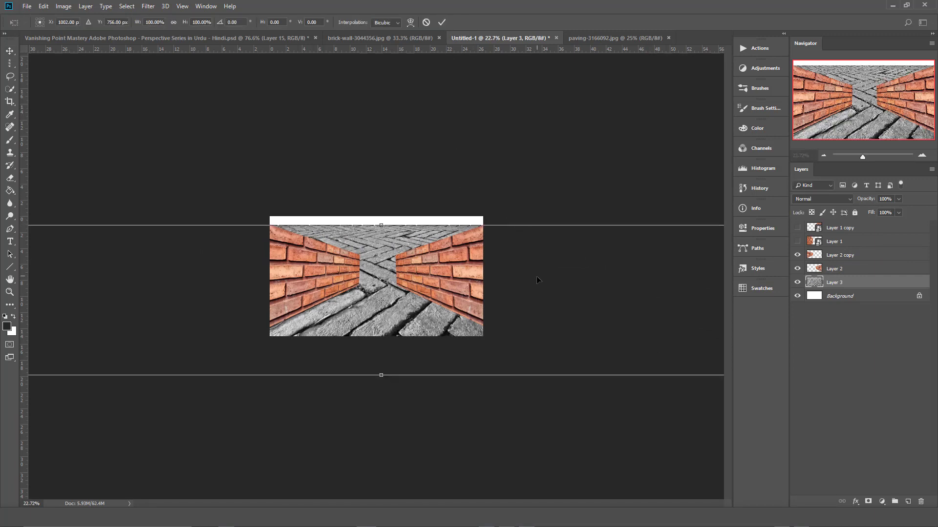
scroll(536, 280, down, 4)
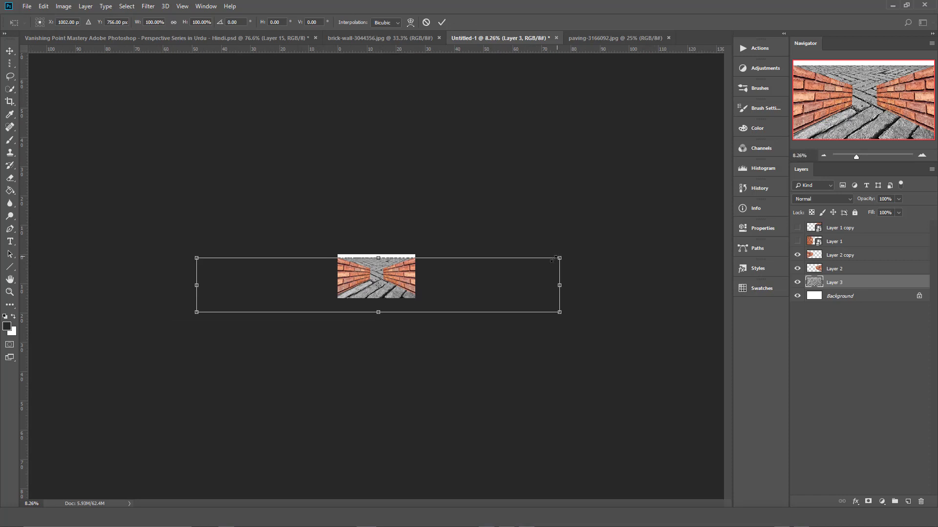
drag(554, 258, 424, 278)
key(Return)
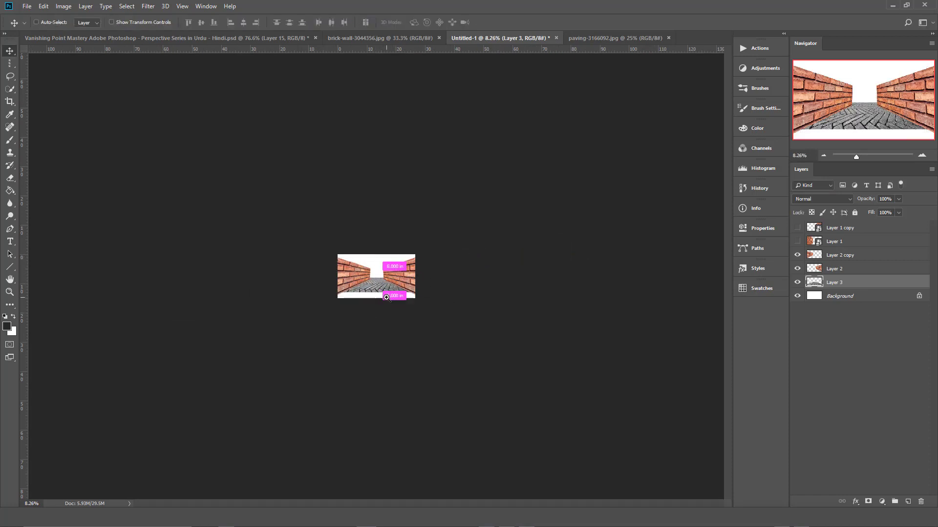
Step: Move the paving floor down 2 in to the canvas's bottom edge and stretch its top edge up to the walls' far lower corners
key(ctrl+plus)
key(ctrl+plus)
key(ctrl+plus)
key(ctrl+plus)
key(ctrl+plus)
key(ctrl+plus)
drag(402, 349, 401, 388)
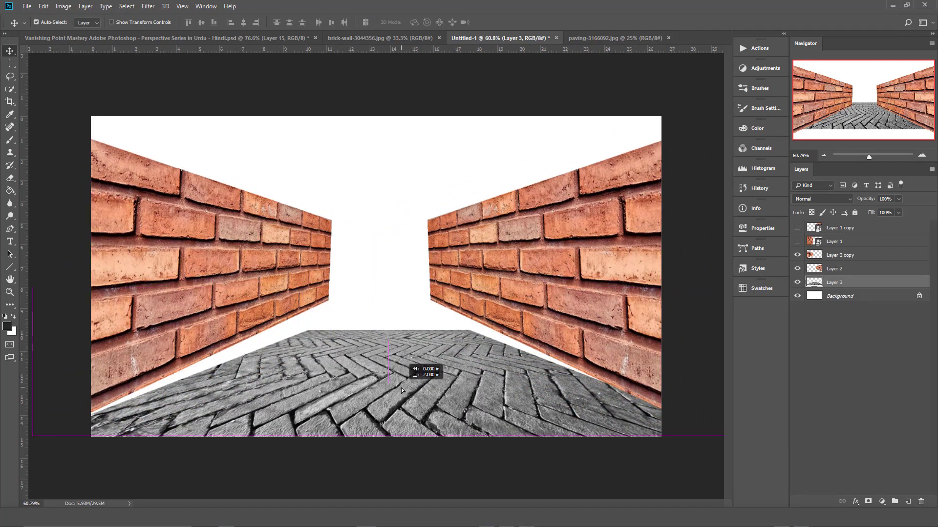
key(ctrl+t)
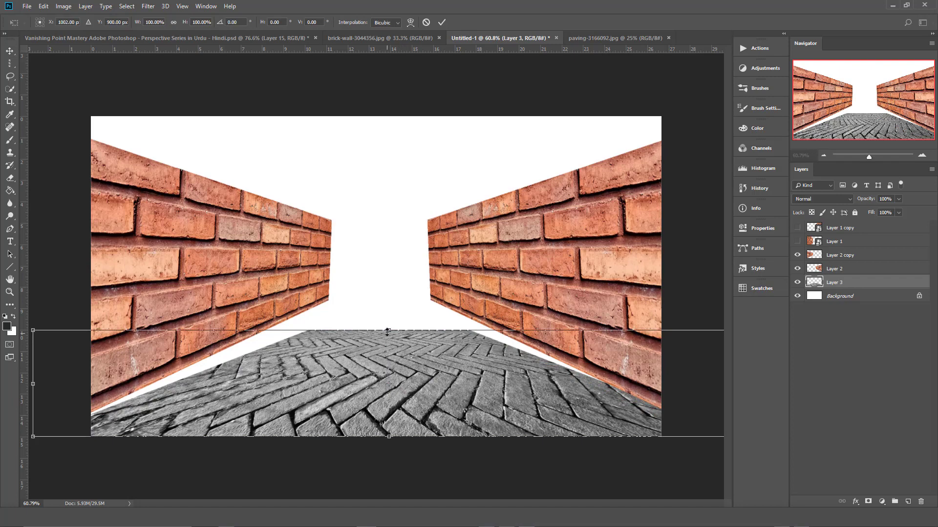
drag(389, 332, 374, 295)
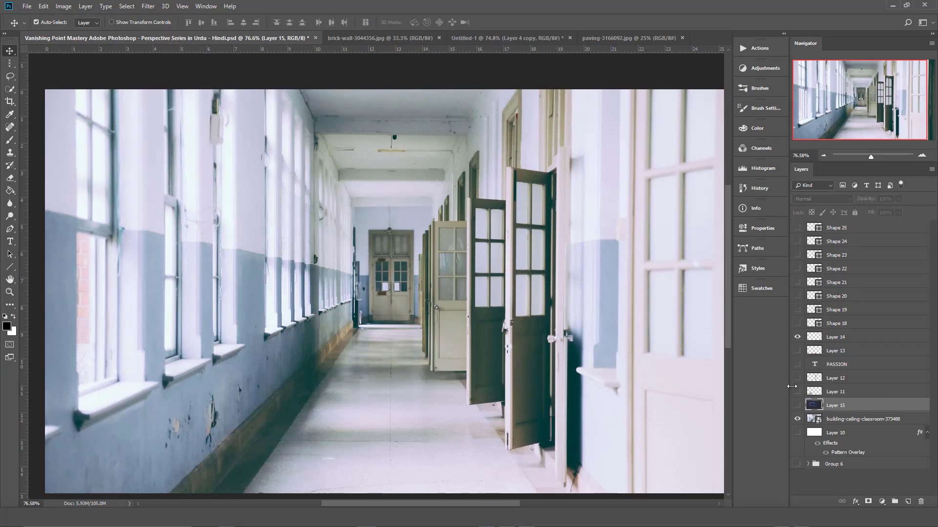
Step: Hide the building-ceiling-classroom-373488 photo and Layer 14, and display the title artwork in Group 6
click(797, 419)
click(797, 337)
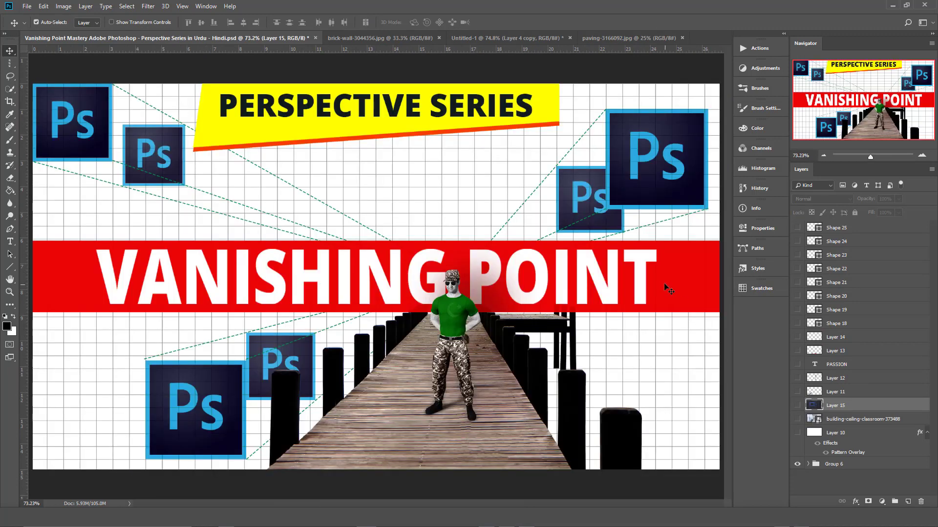